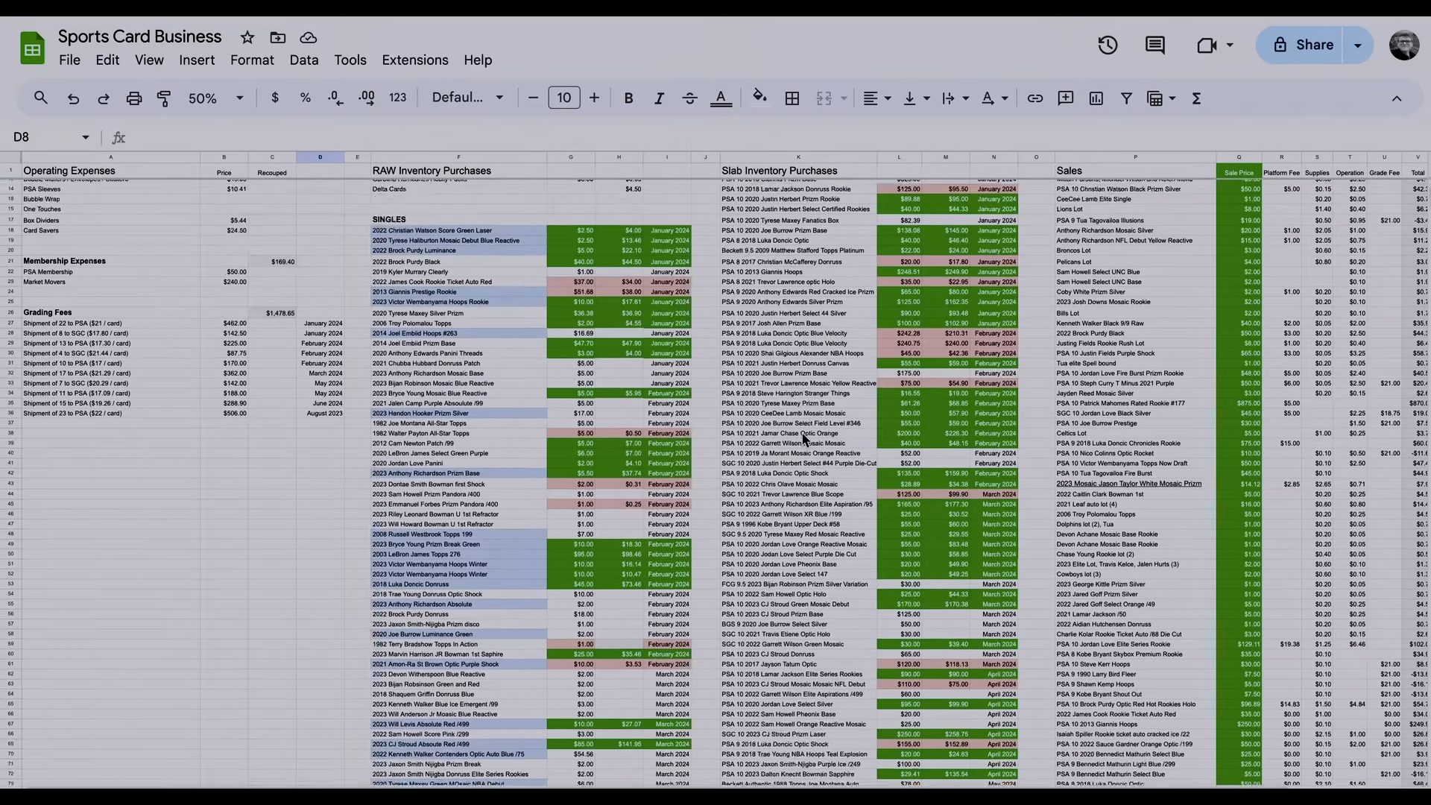
Survey the inventory and sales columns across the sheet, and set its zoom to 150%
scroll(804, 440, right, 2)
scroll(802, 436, up, 10)
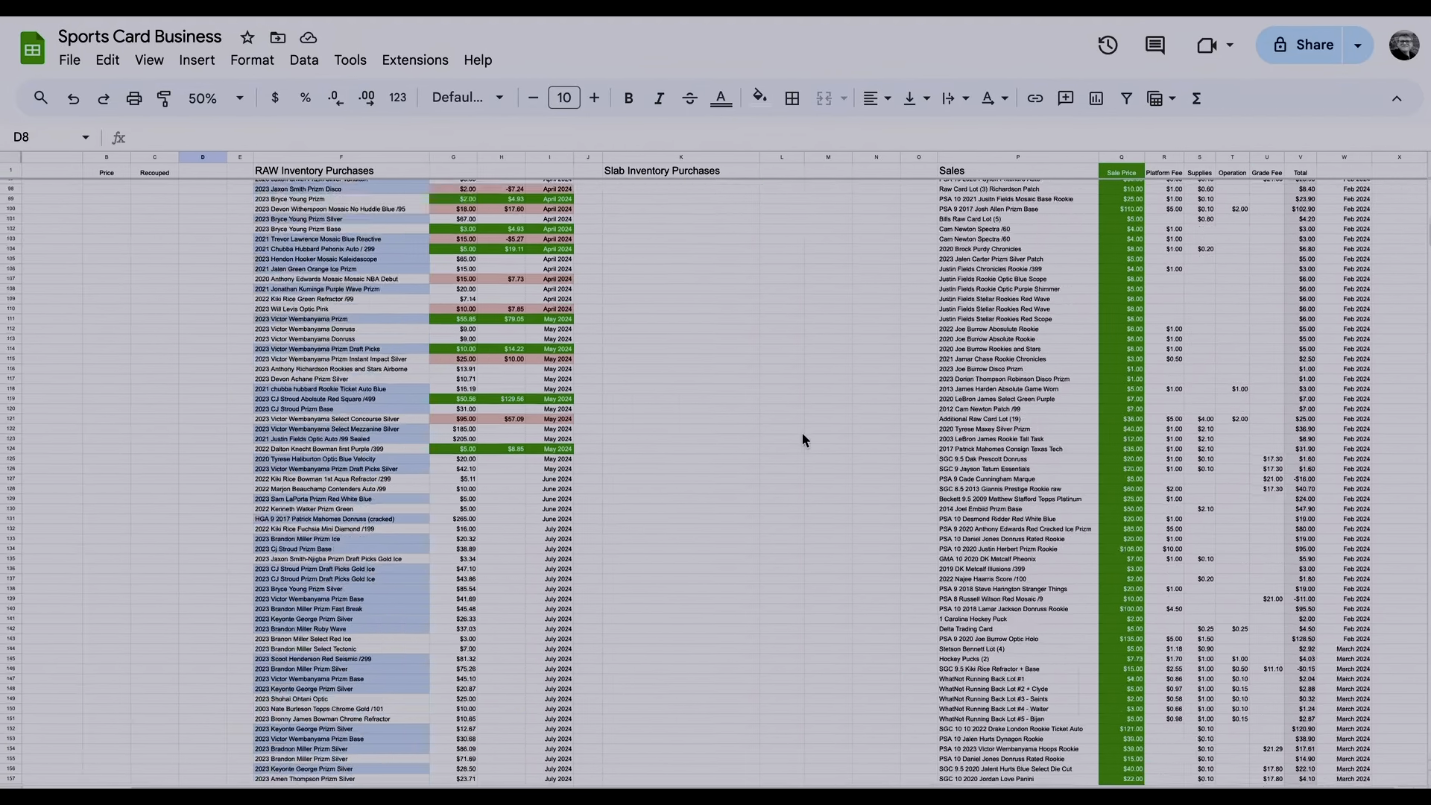
scroll(801, 432, left, 2)
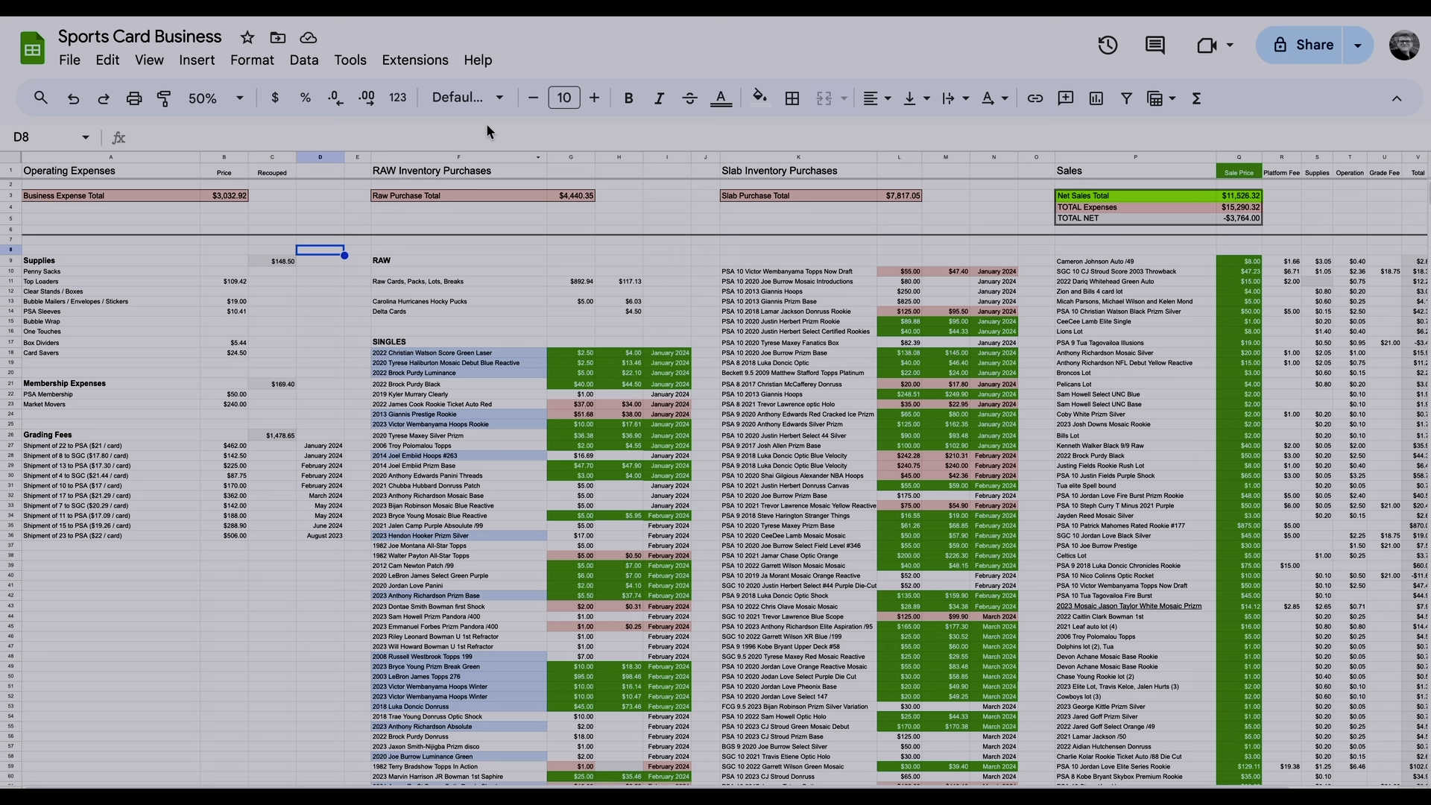
click(217, 99)
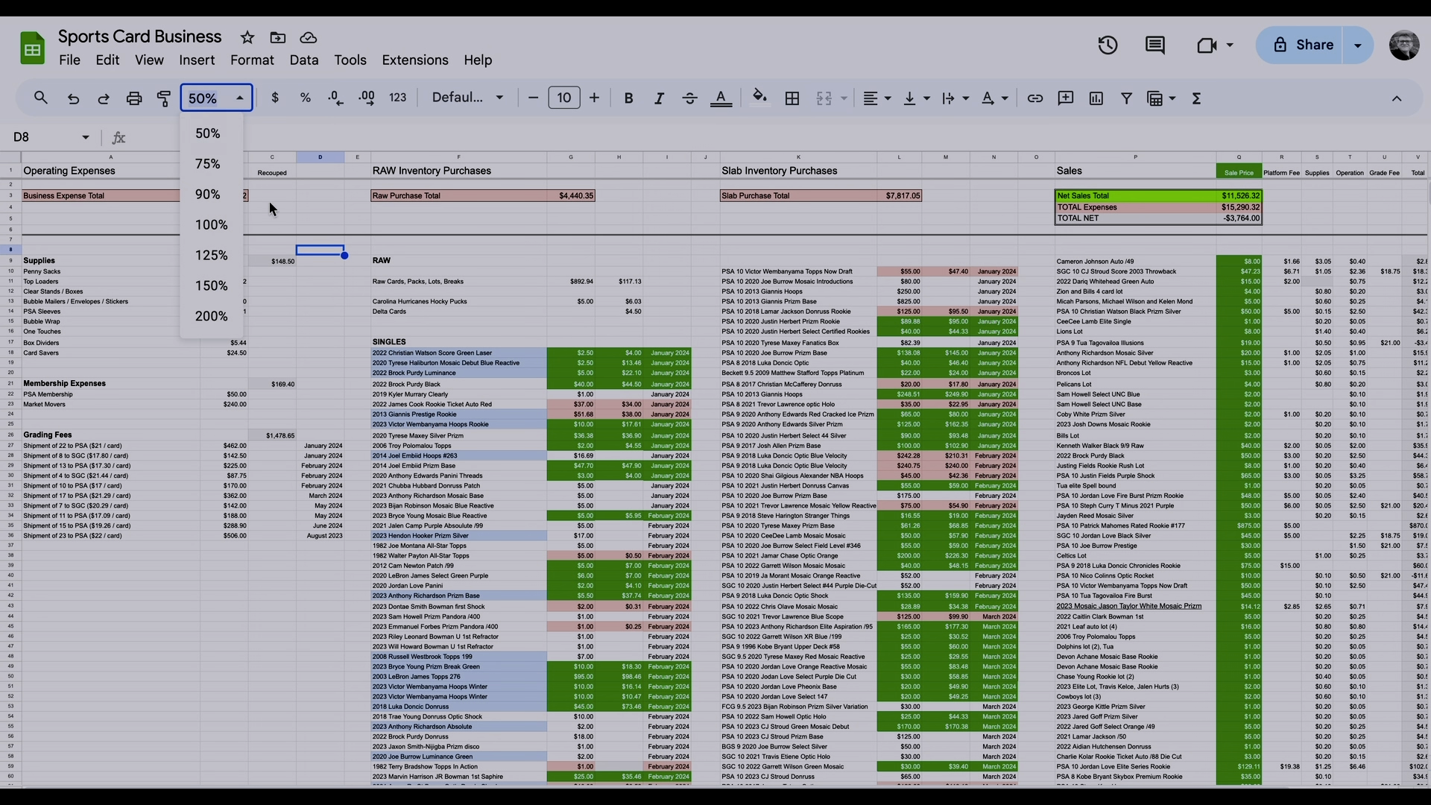
click(212, 285)
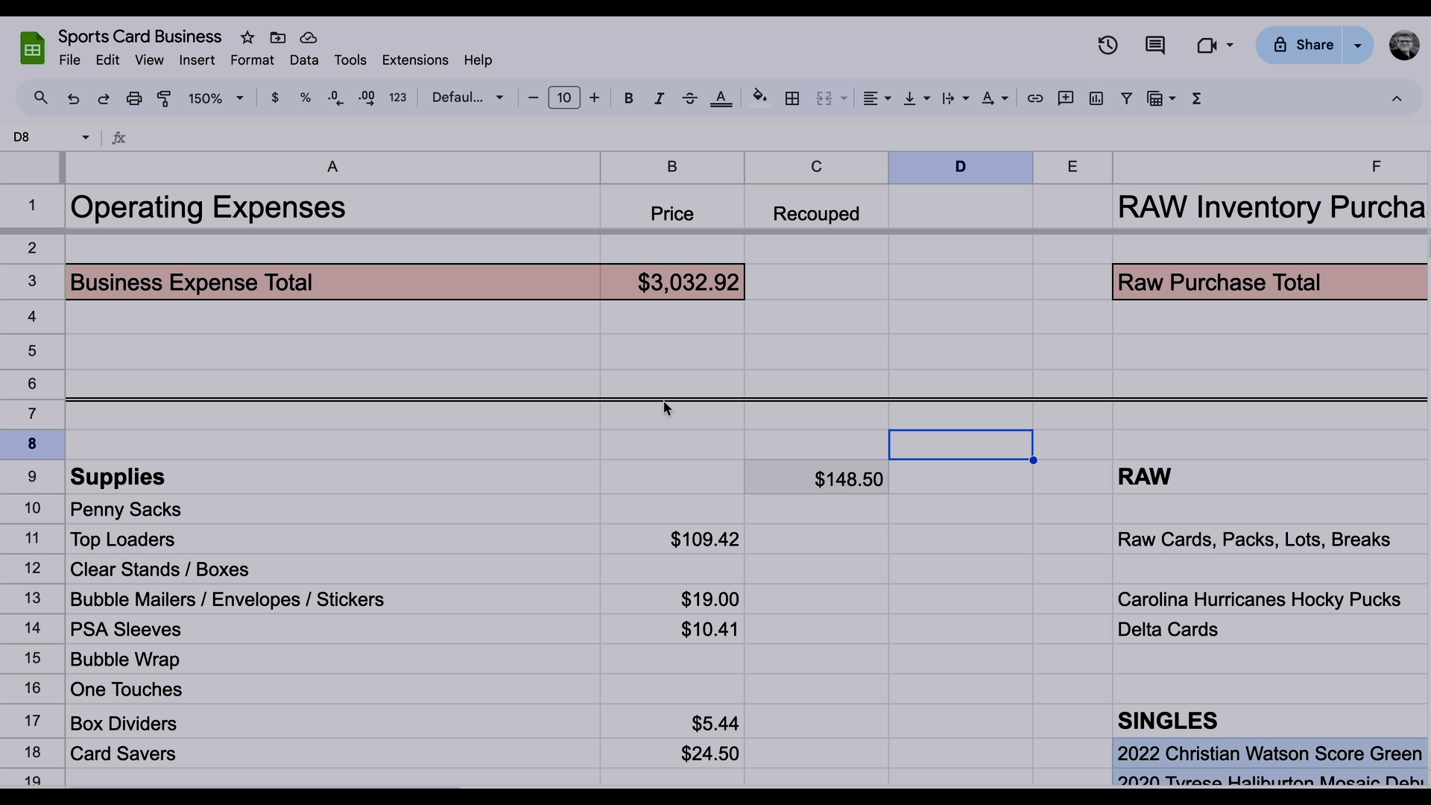
Review the Supplies items under Operating Expenses together with their entries in the Price column
click(181, 221)
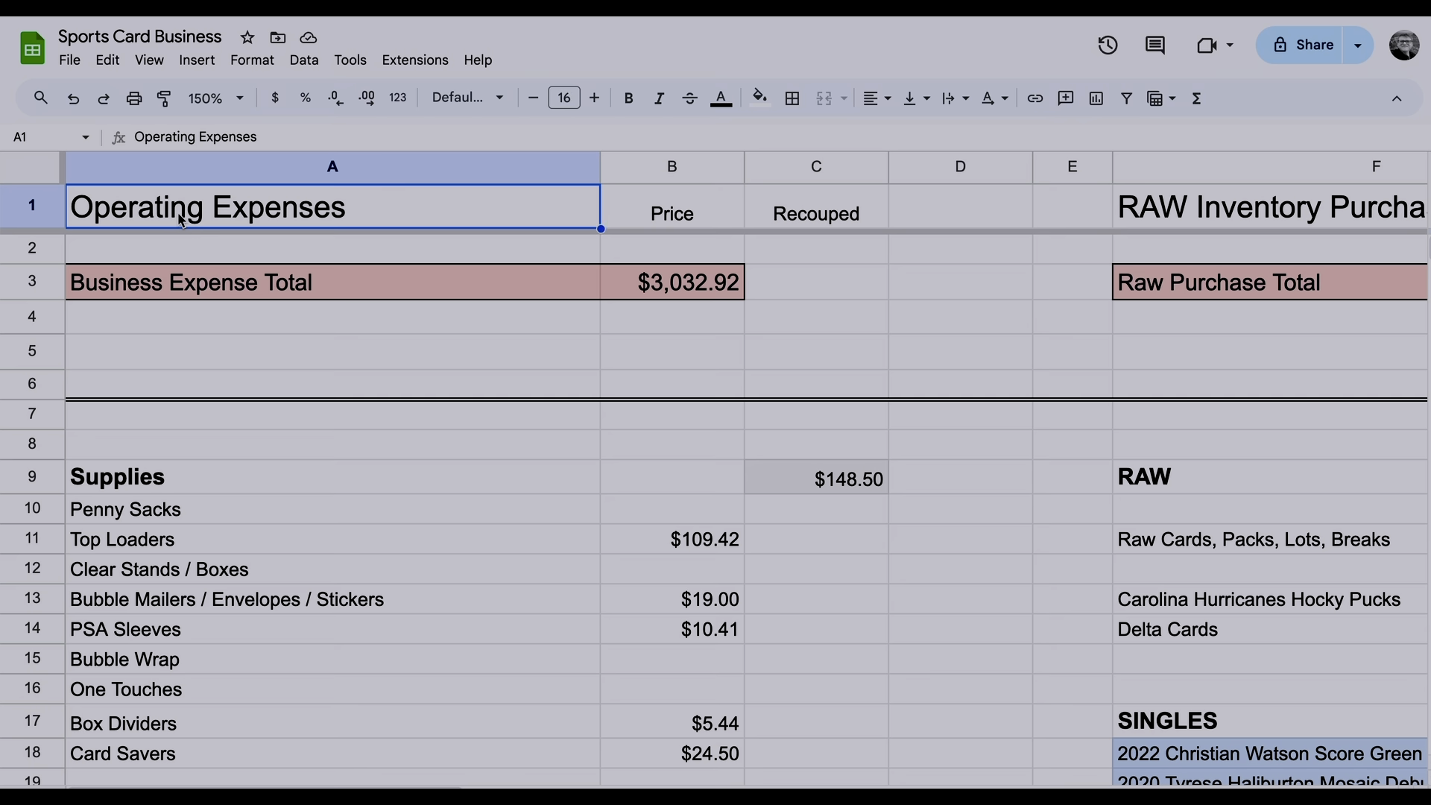
scroll(281, 349, down, 2)
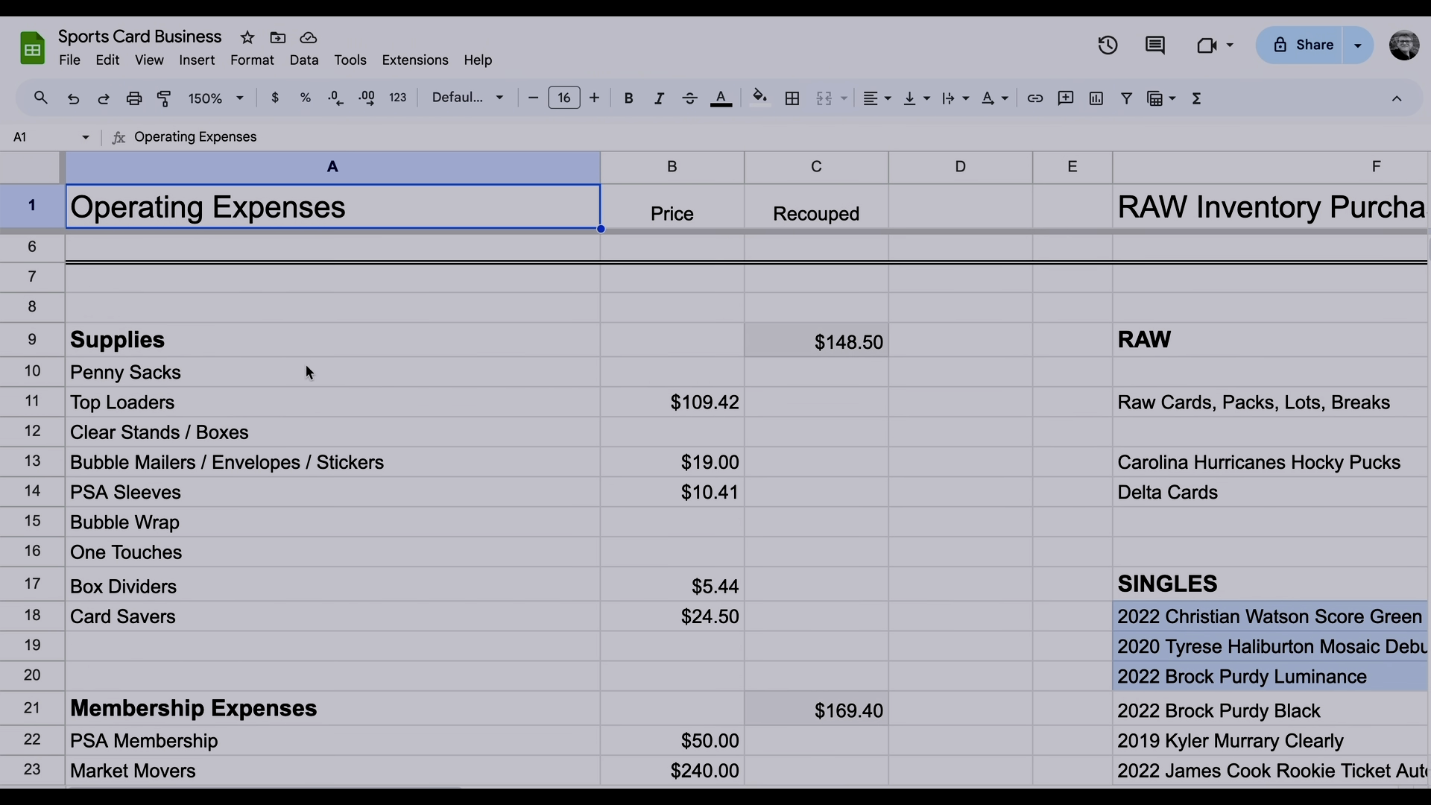
click(130, 344)
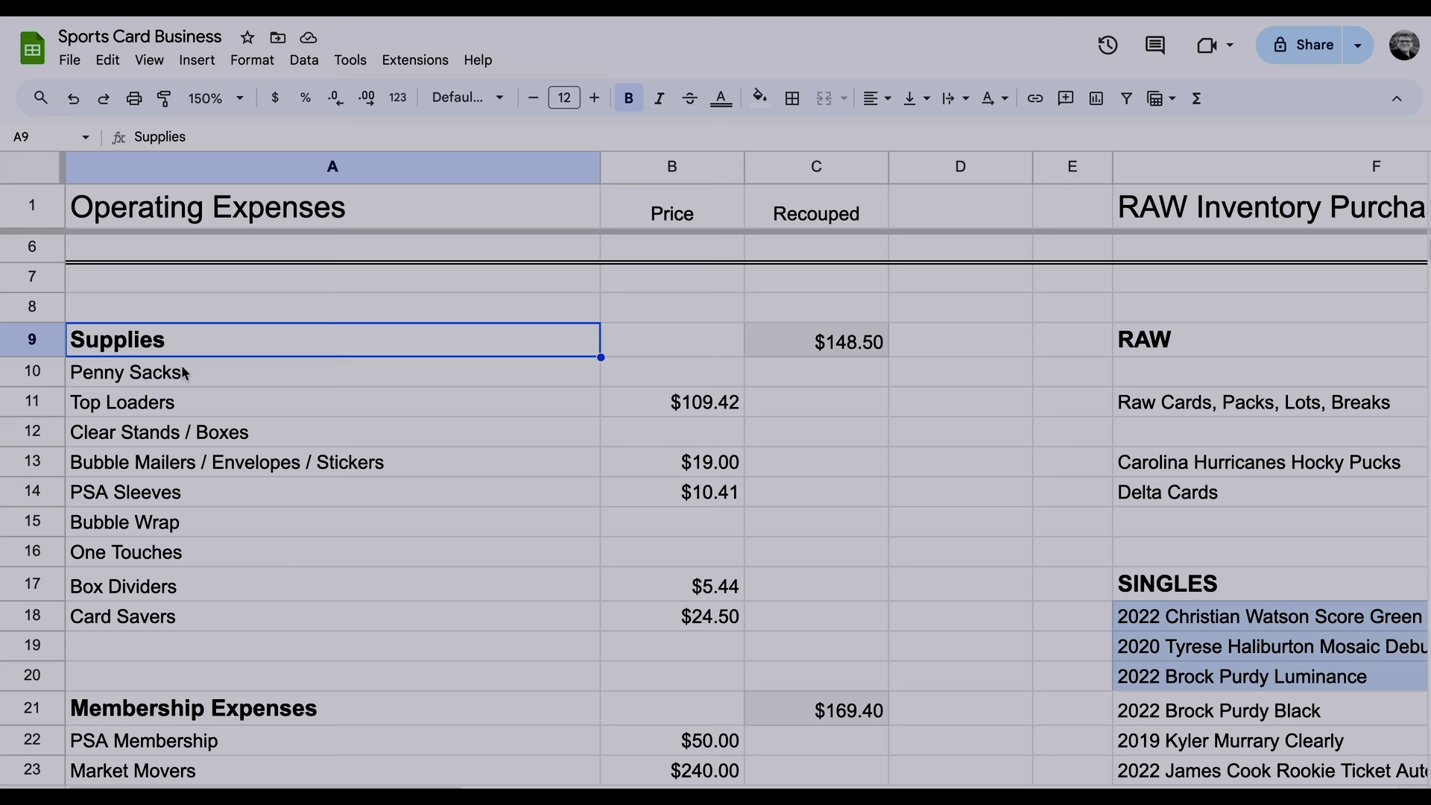
drag(710, 417, 709, 498)
click(178, 410)
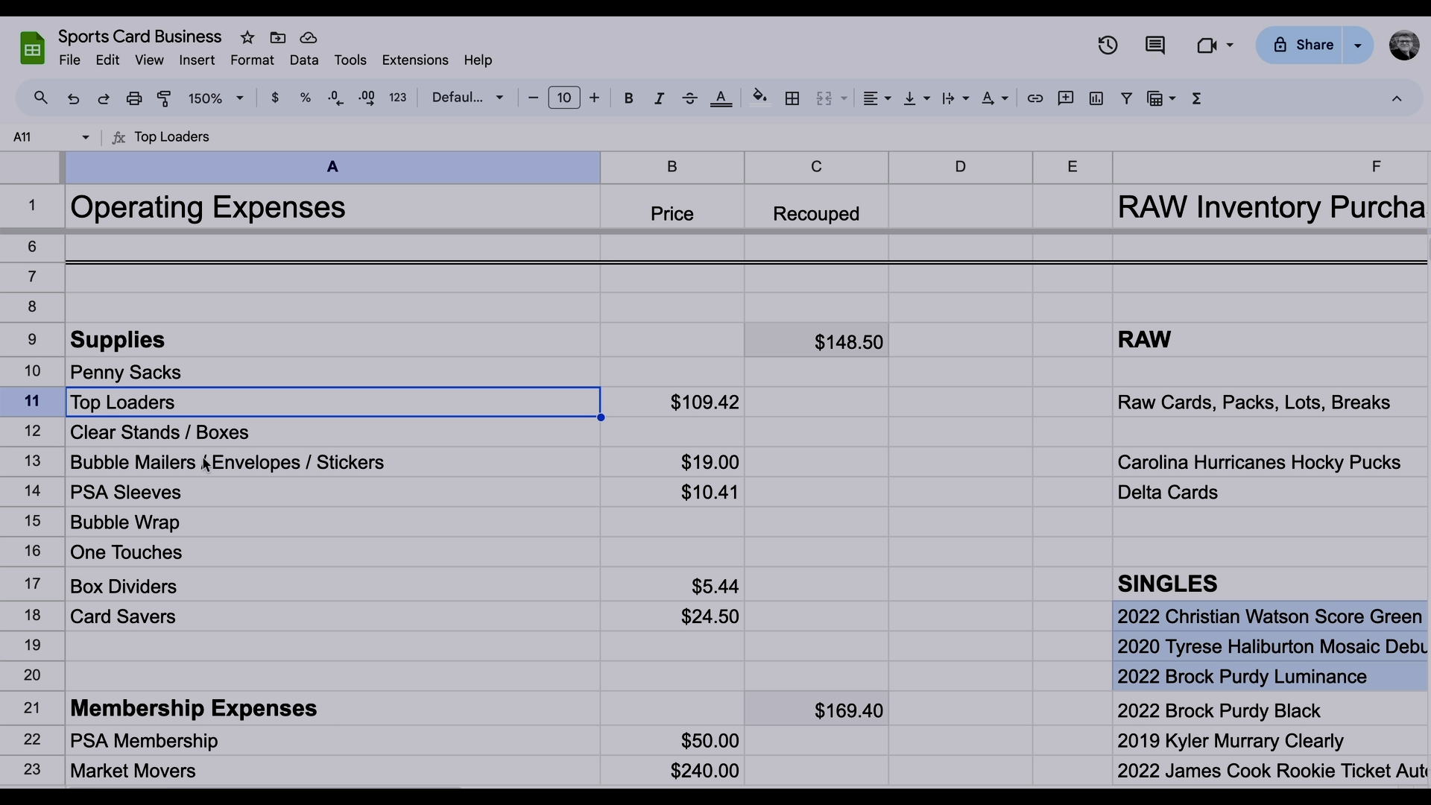
click(204, 463)
click(654, 541)
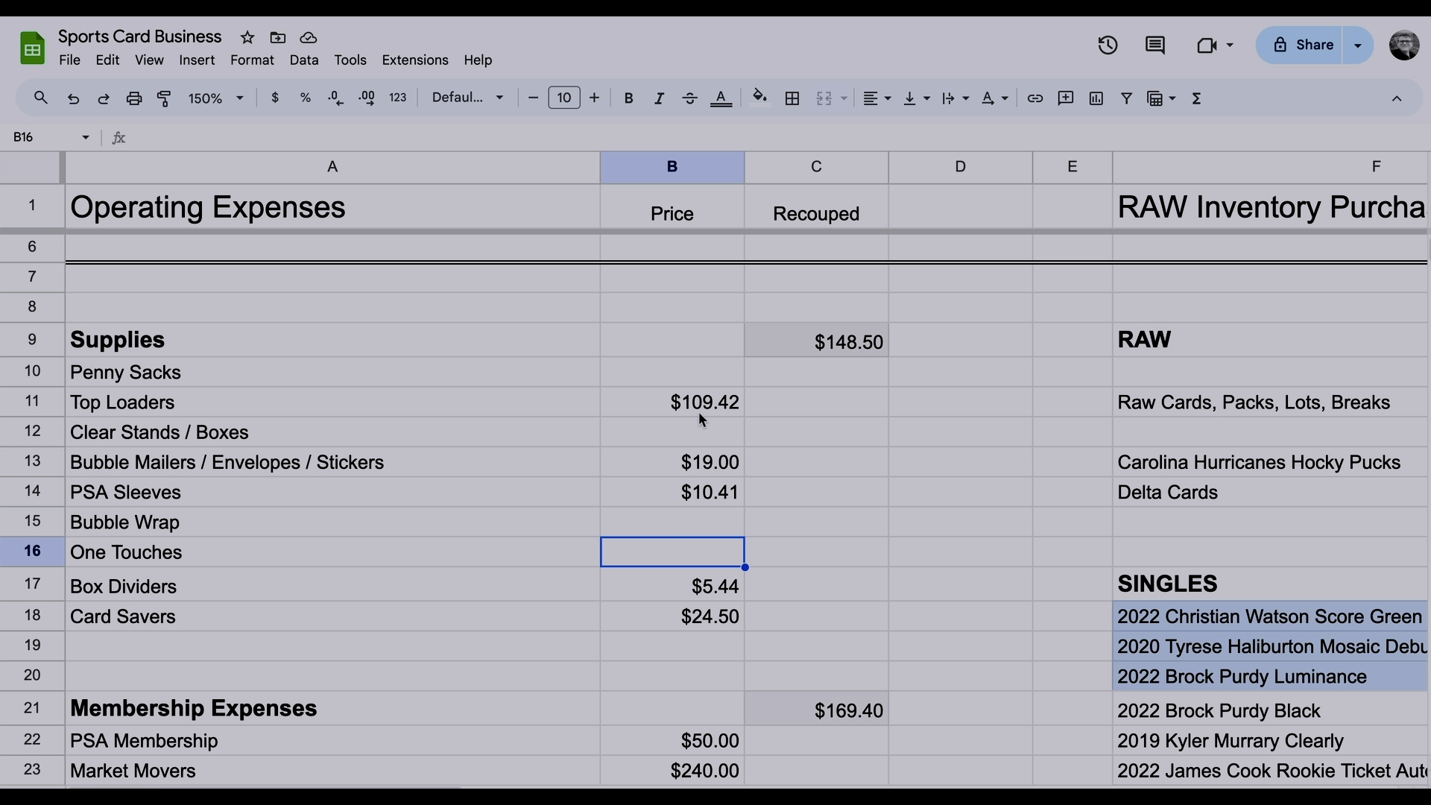
drag(699, 414, 712, 628)
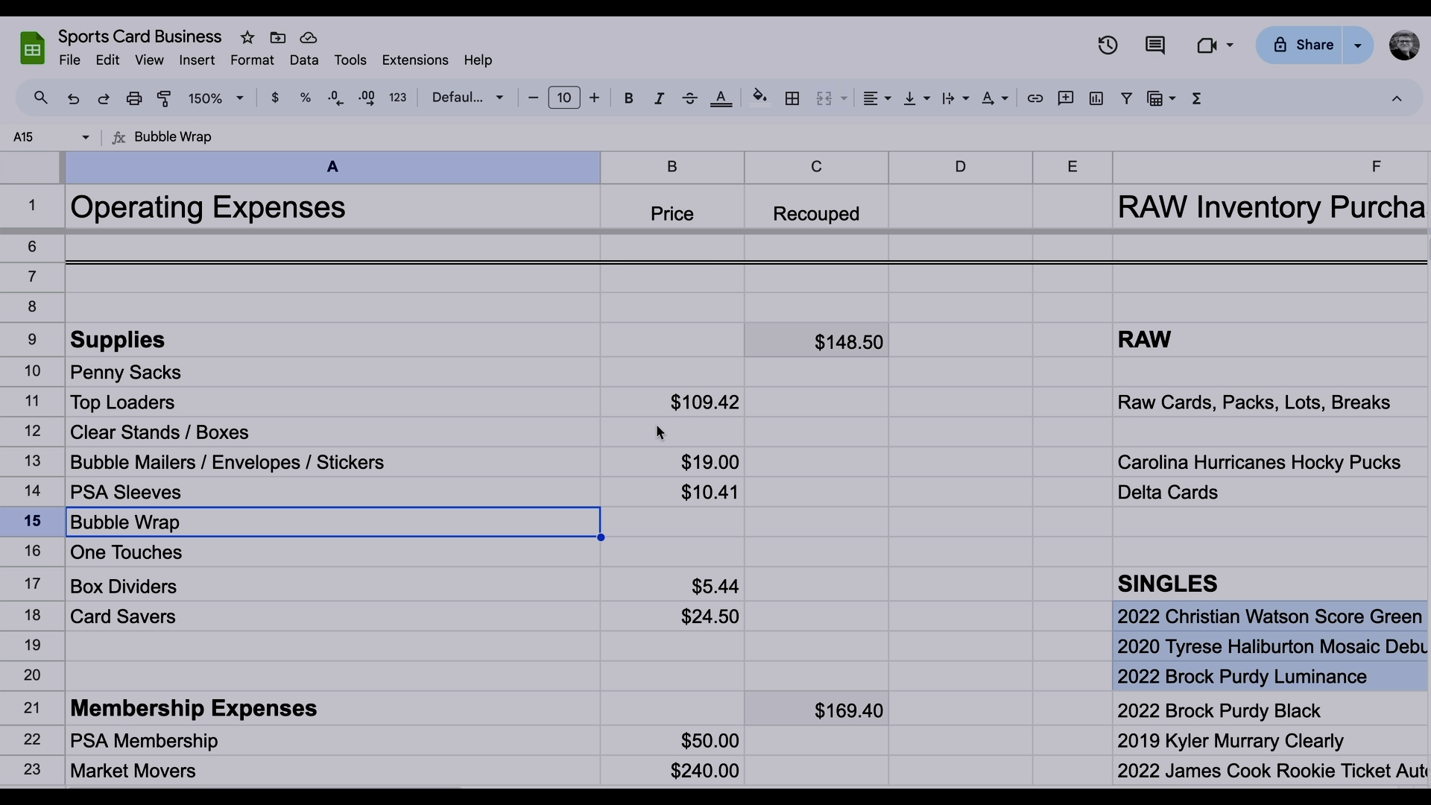
Inspect the Recouped heading and the formula behind the recouped Supplies amount in C9
click(867, 342)
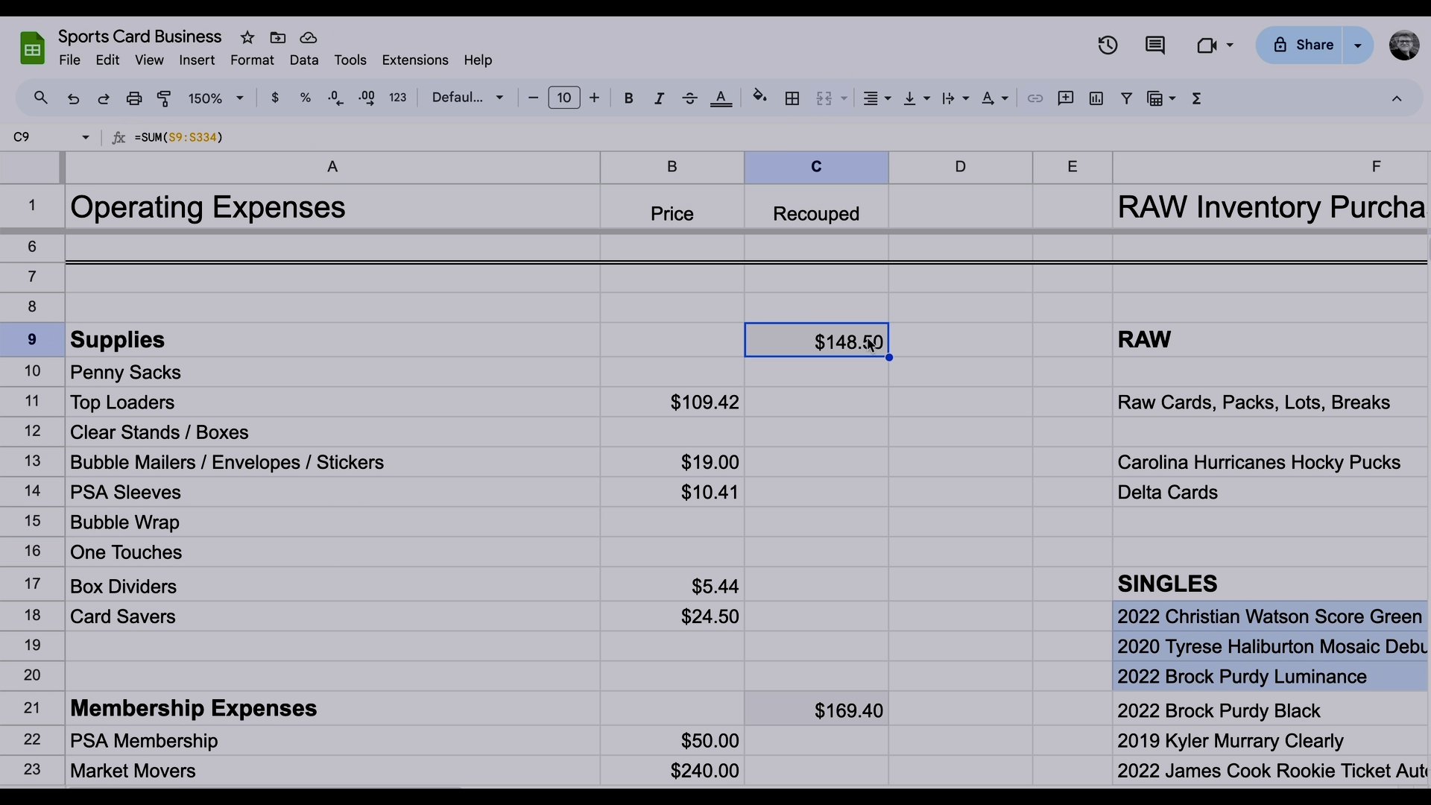
click(790, 214)
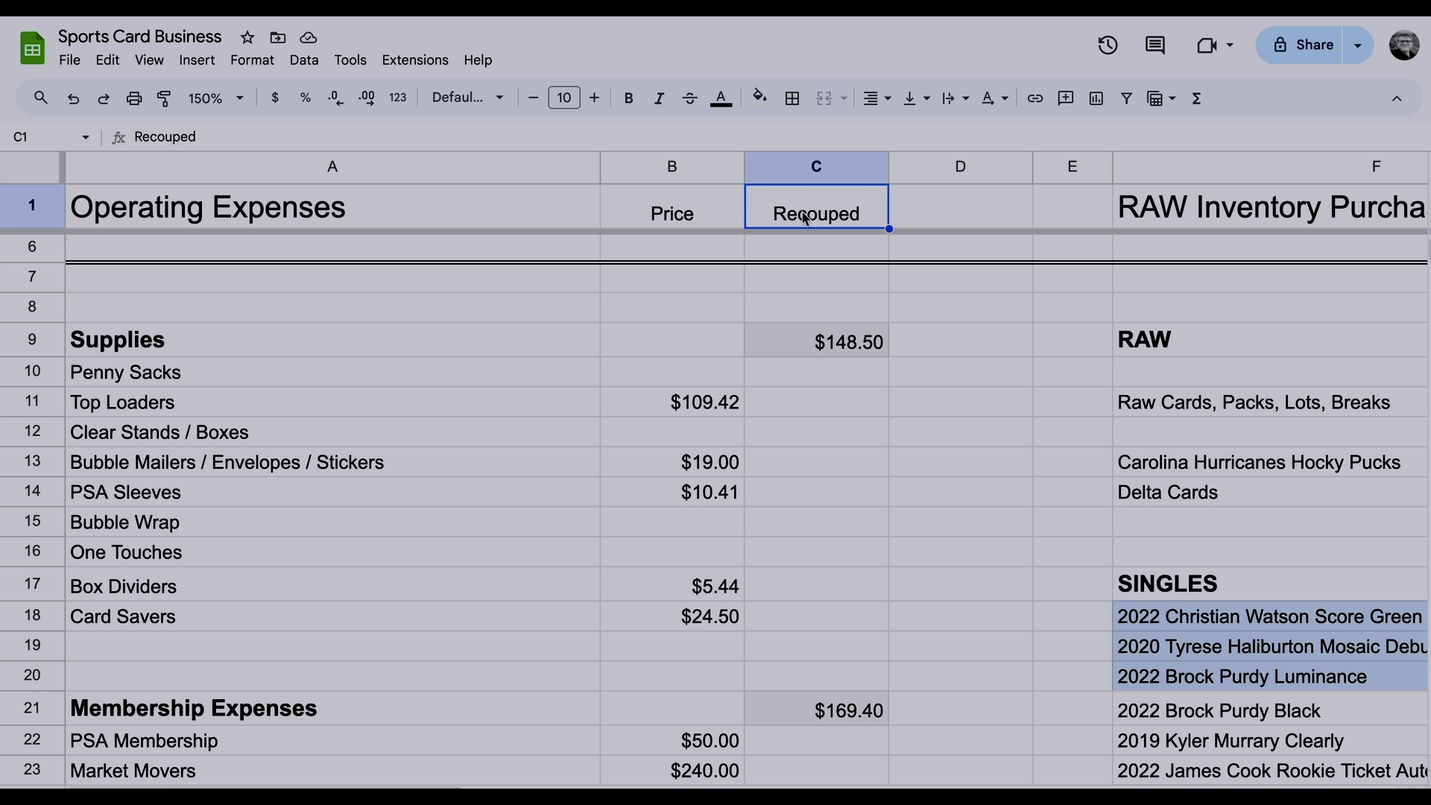
click(830, 339)
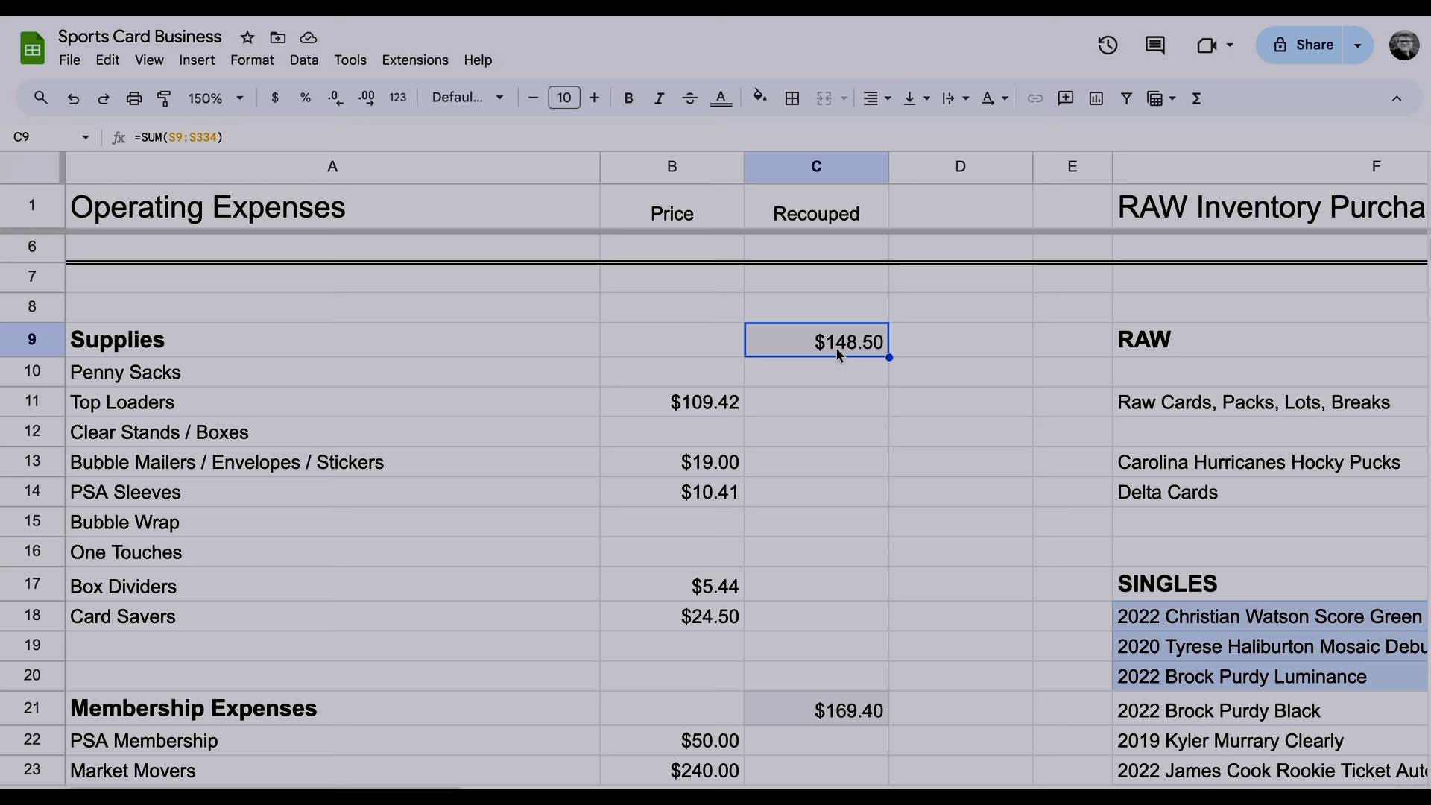
scroll(641, 398, down, 2)
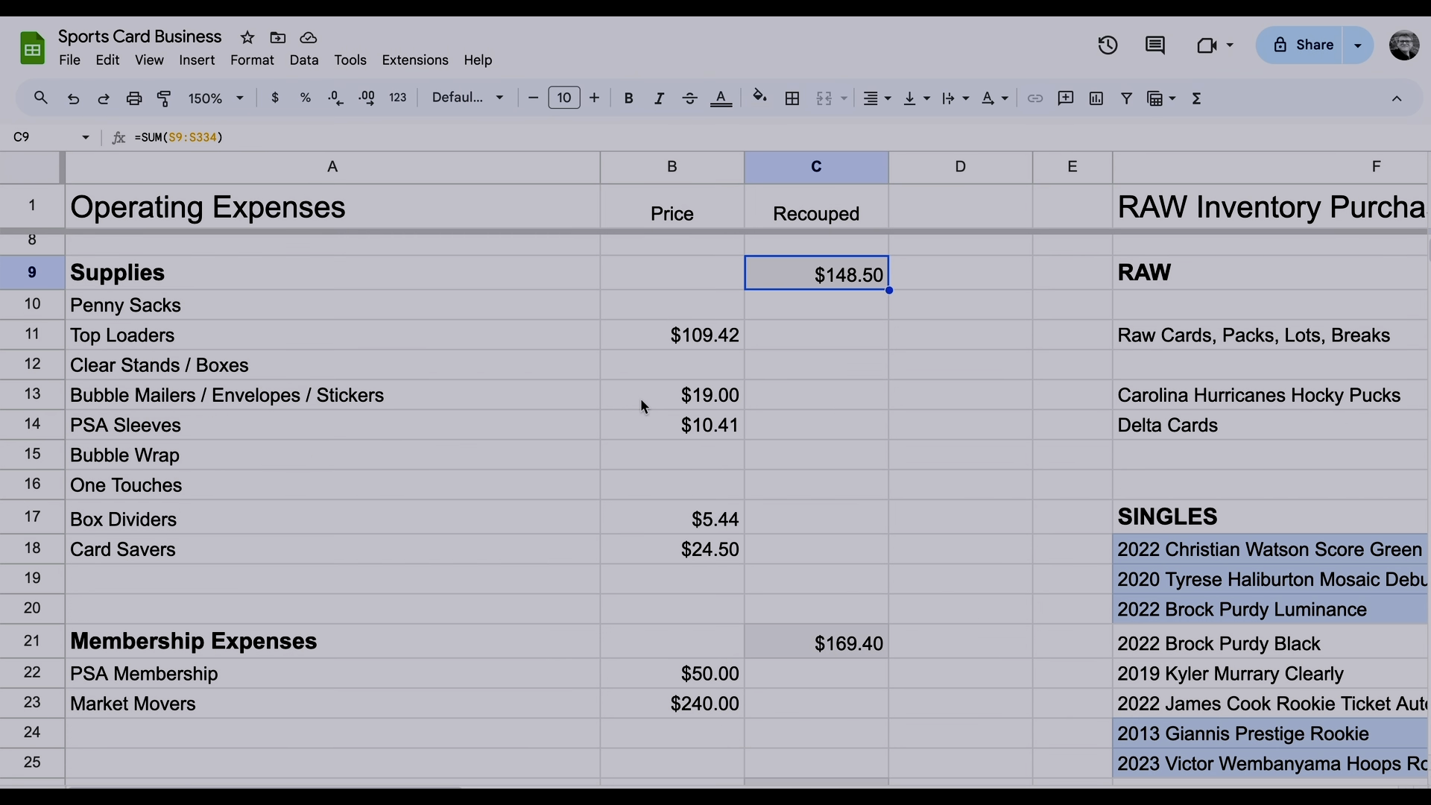
Review the Membership Expenses section, highlighting the PSA Membership and Market Movers rows with their prices
click(248, 560)
scroll(224, 585, down, 3)
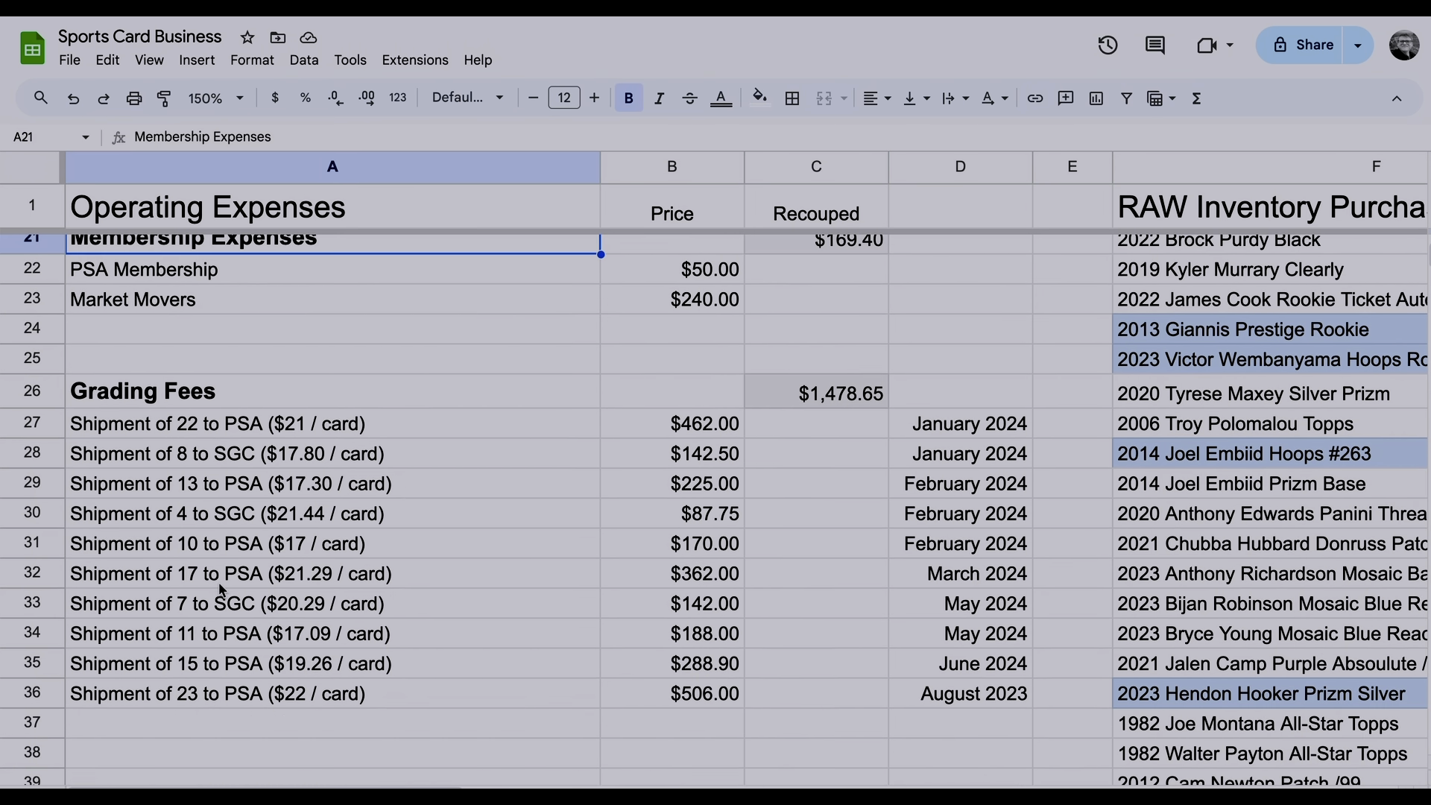
scroll(231, 500, up, 1)
scroll(228, 494, up, 1)
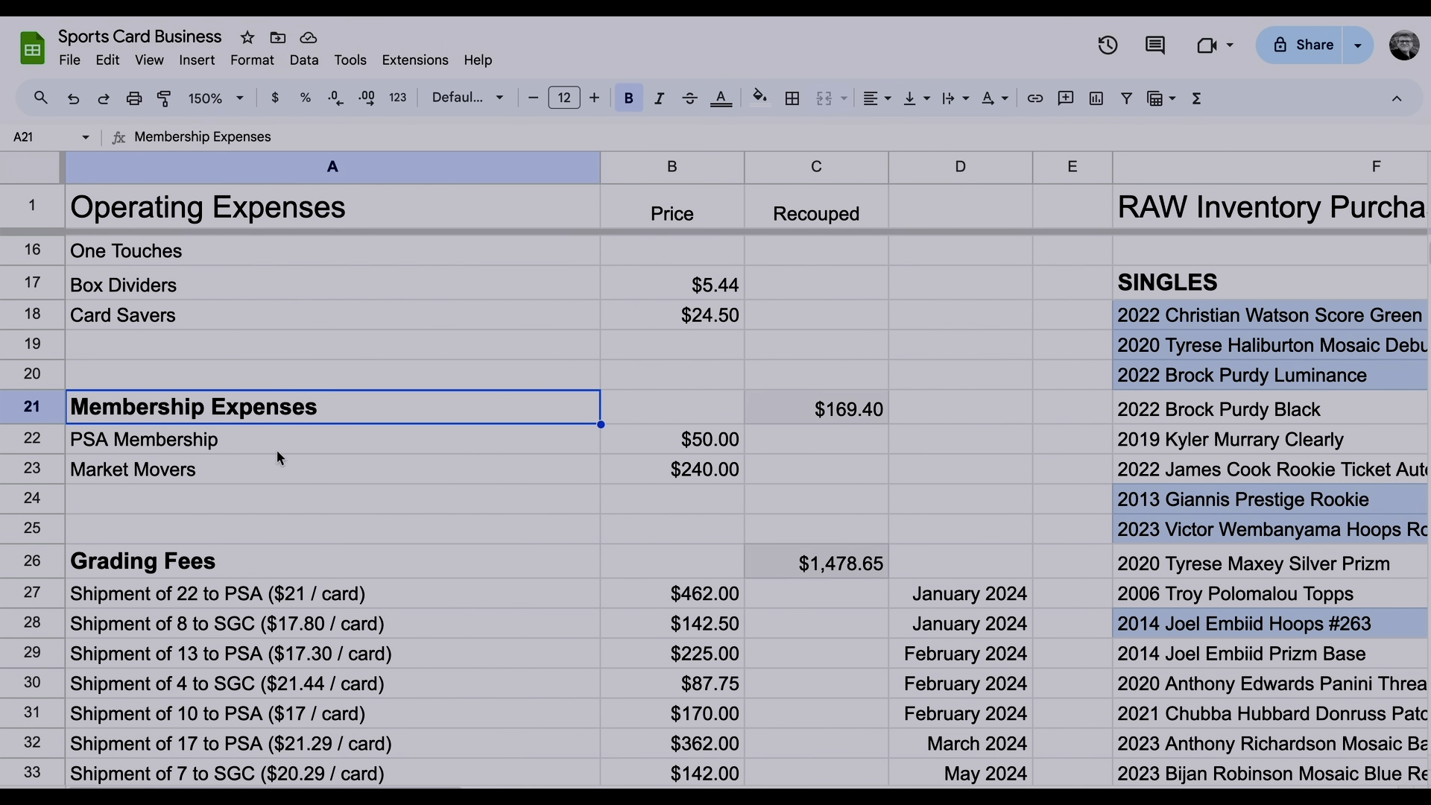
click(462, 440)
drag(462, 441, 723, 456)
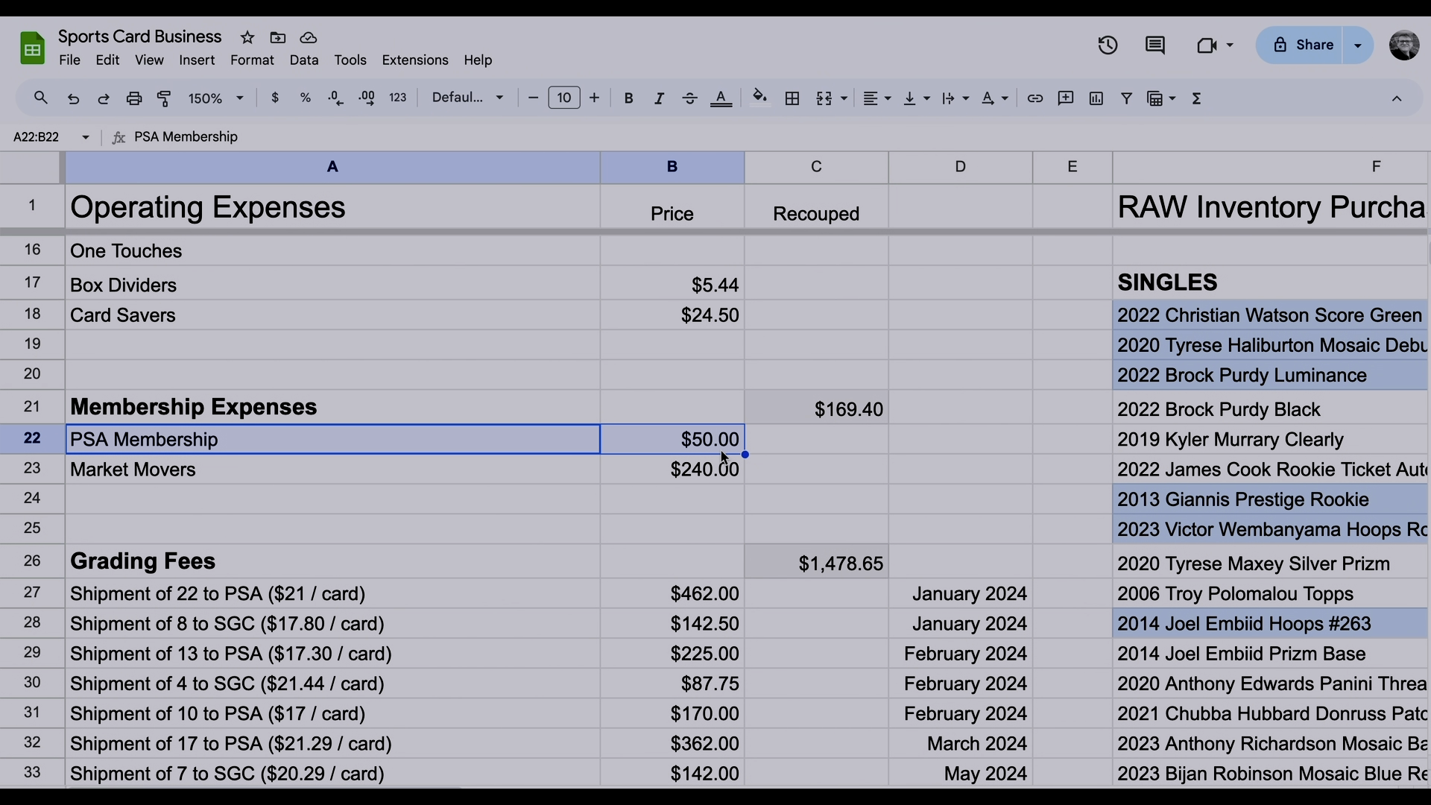
click(598, 539)
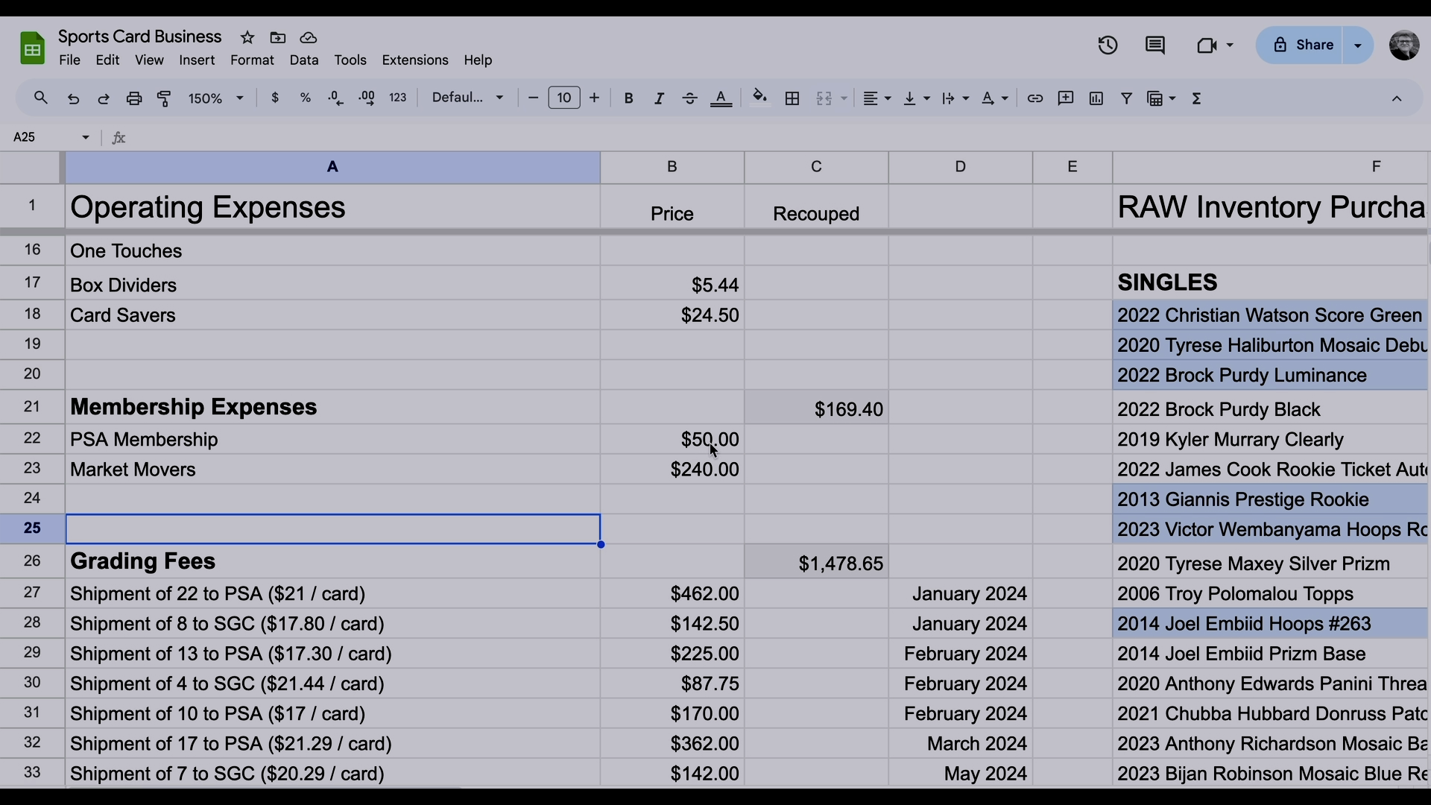
drag(195, 471, 636, 482)
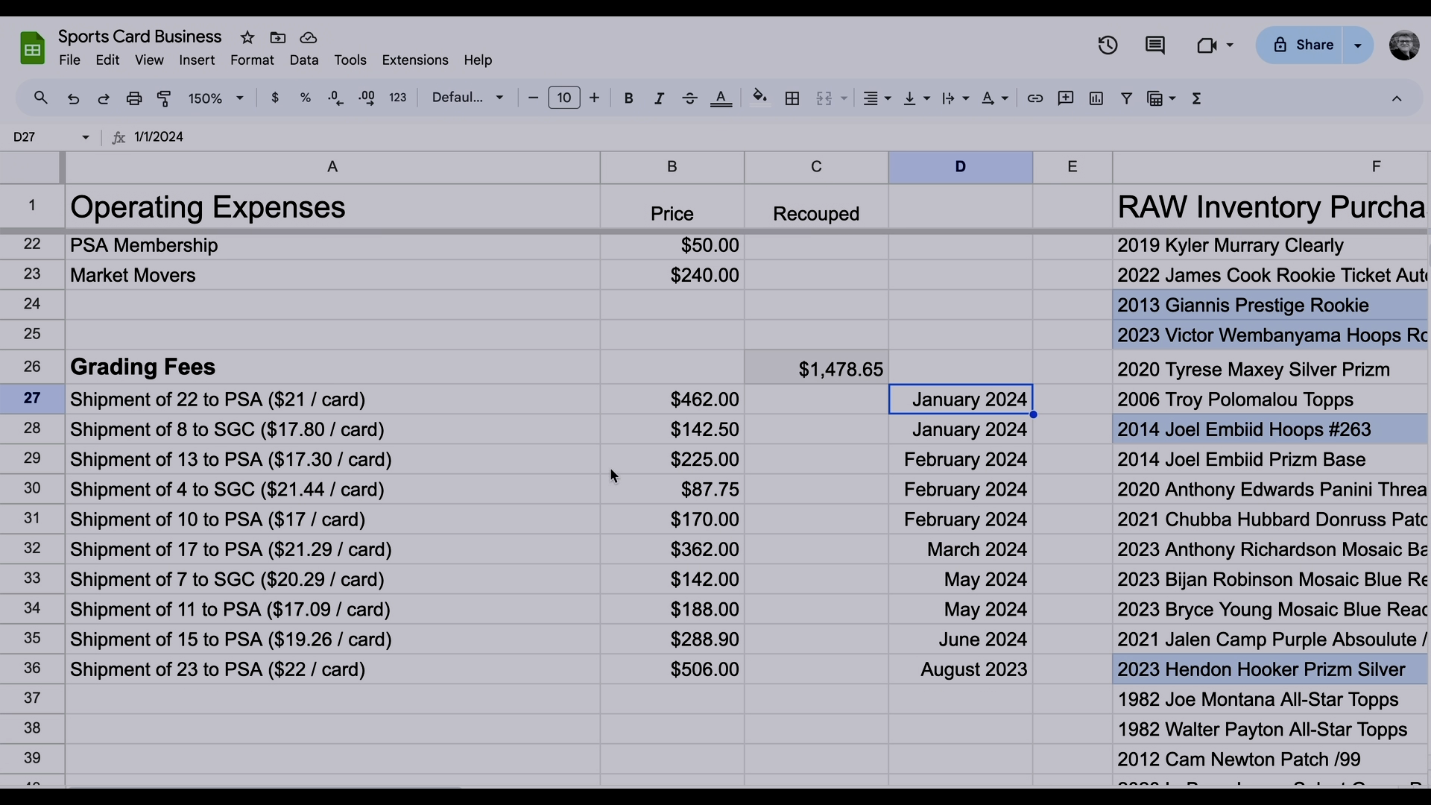
Highlight the Grading Fees prices in B27:B36 and examine the per-card cost of each PSA and SGC shipment
drag(703, 400, 710, 673)
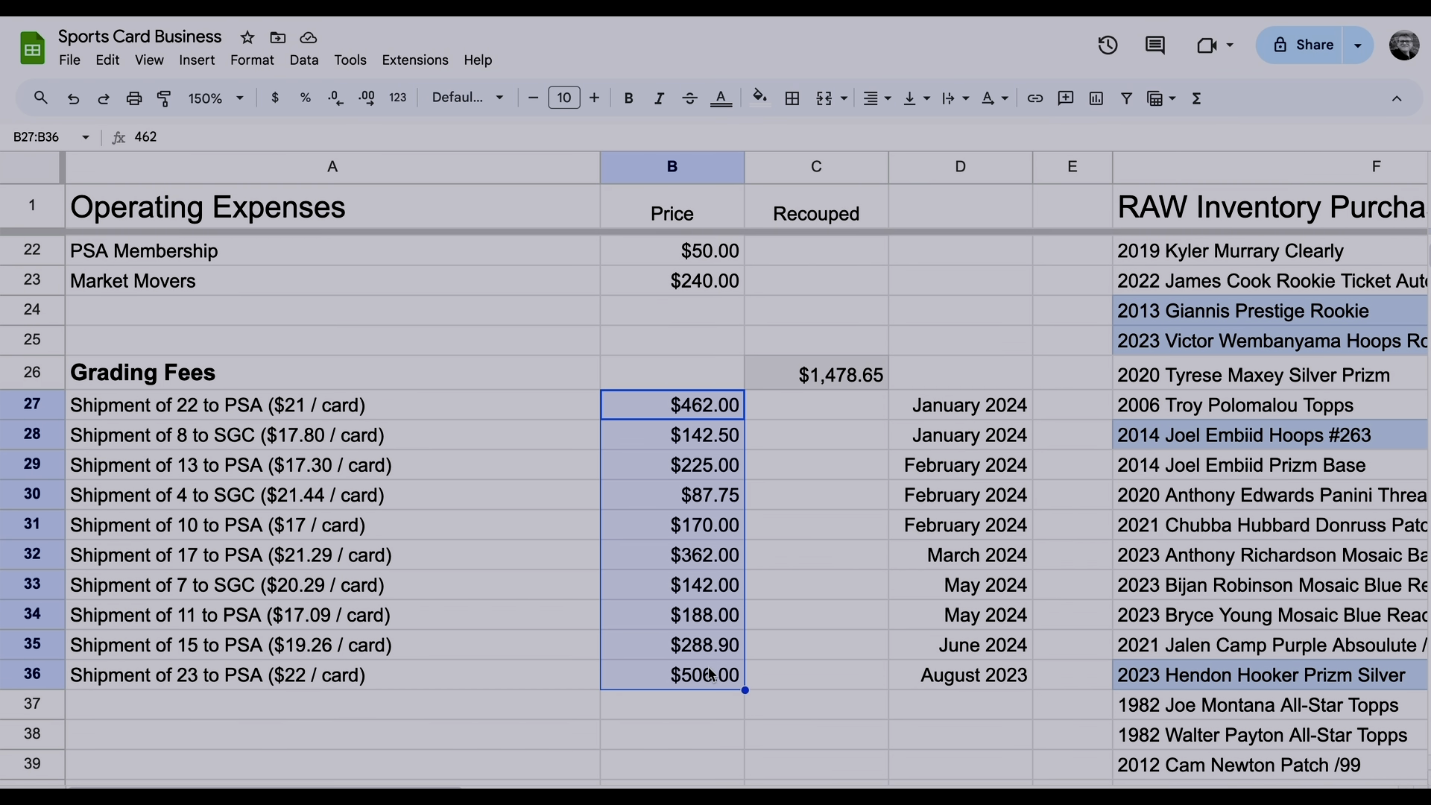
click(529, 582)
scroll(456, 435, down, 1)
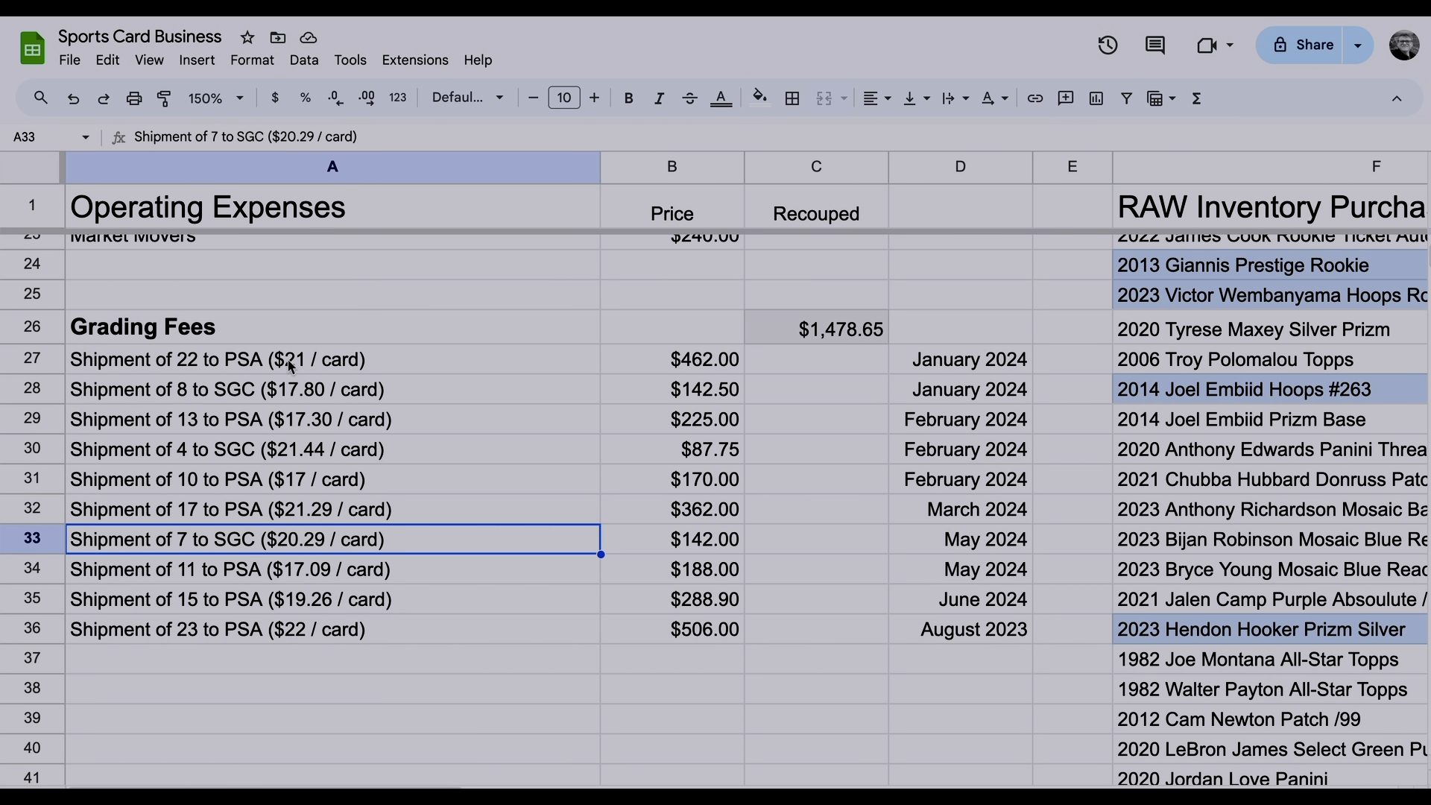
click(301, 389)
click(313, 419)
click(304, 451)
click(306, 482)
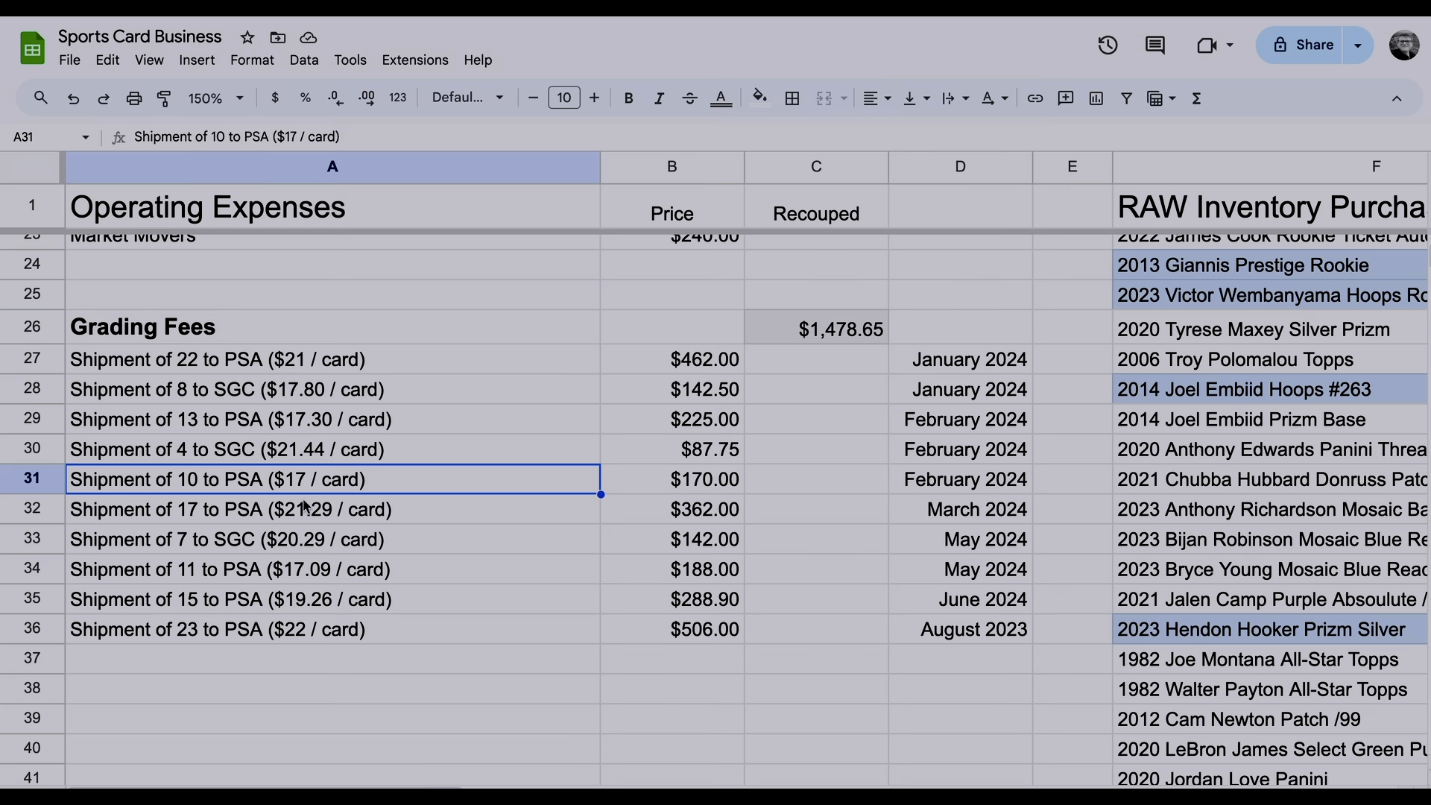
click(304, 509)
click(314, 546)
click(313, 568)
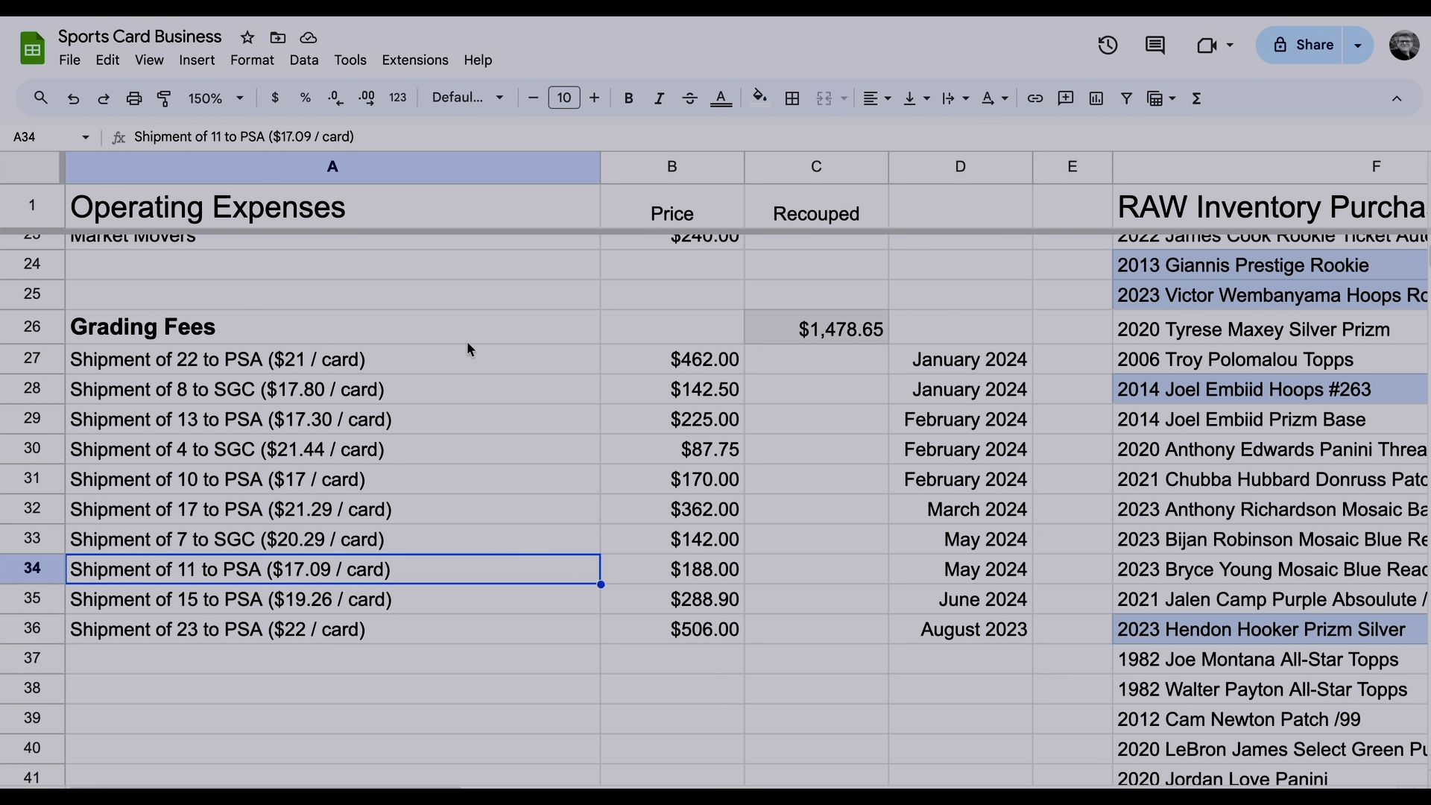
Compare the per-card rates of the grading shipments again, from row 28 through row 32
click(277, 391)
click(297, 418)
click(302, 449)
click(310, 479)
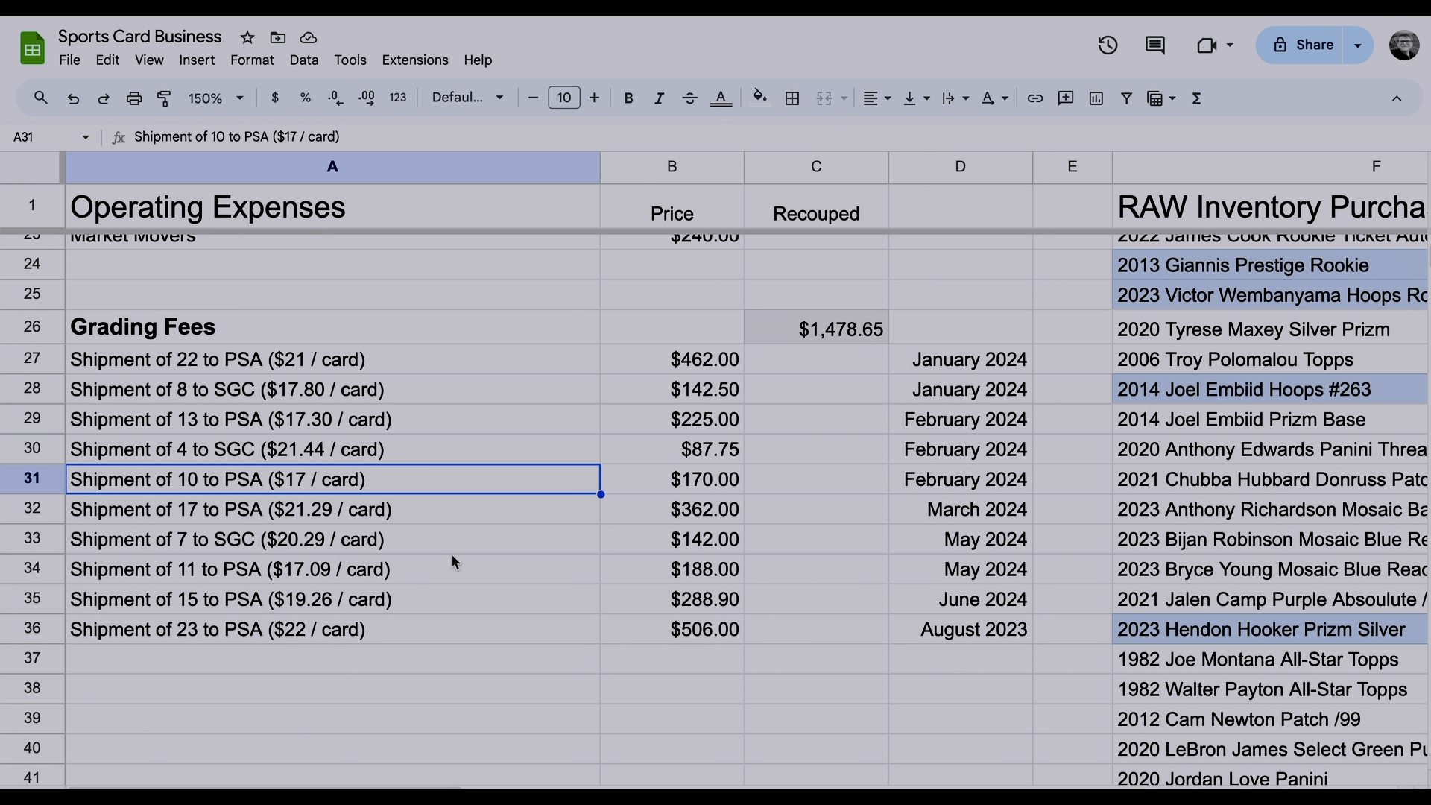
click(457, 654)
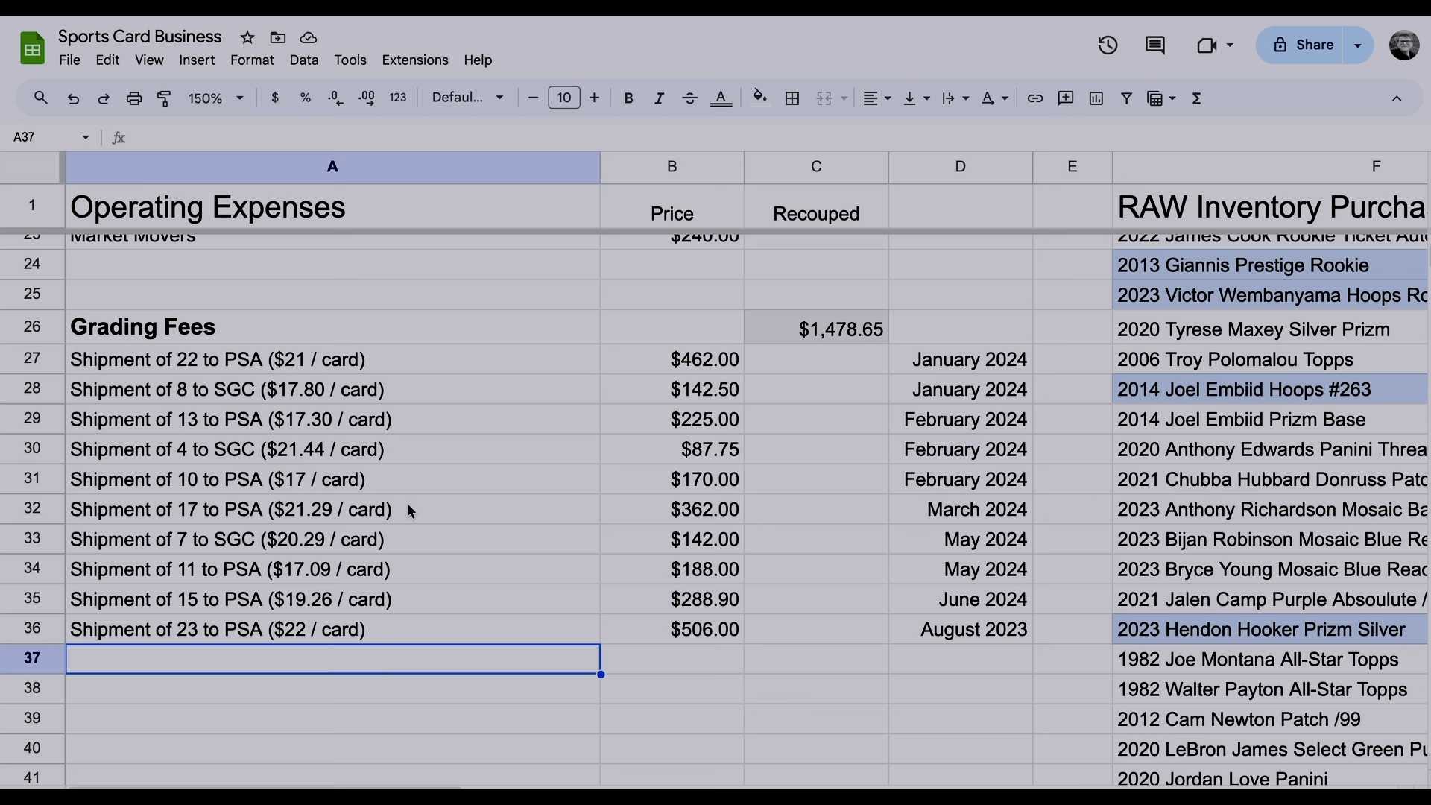
click(444, 509)
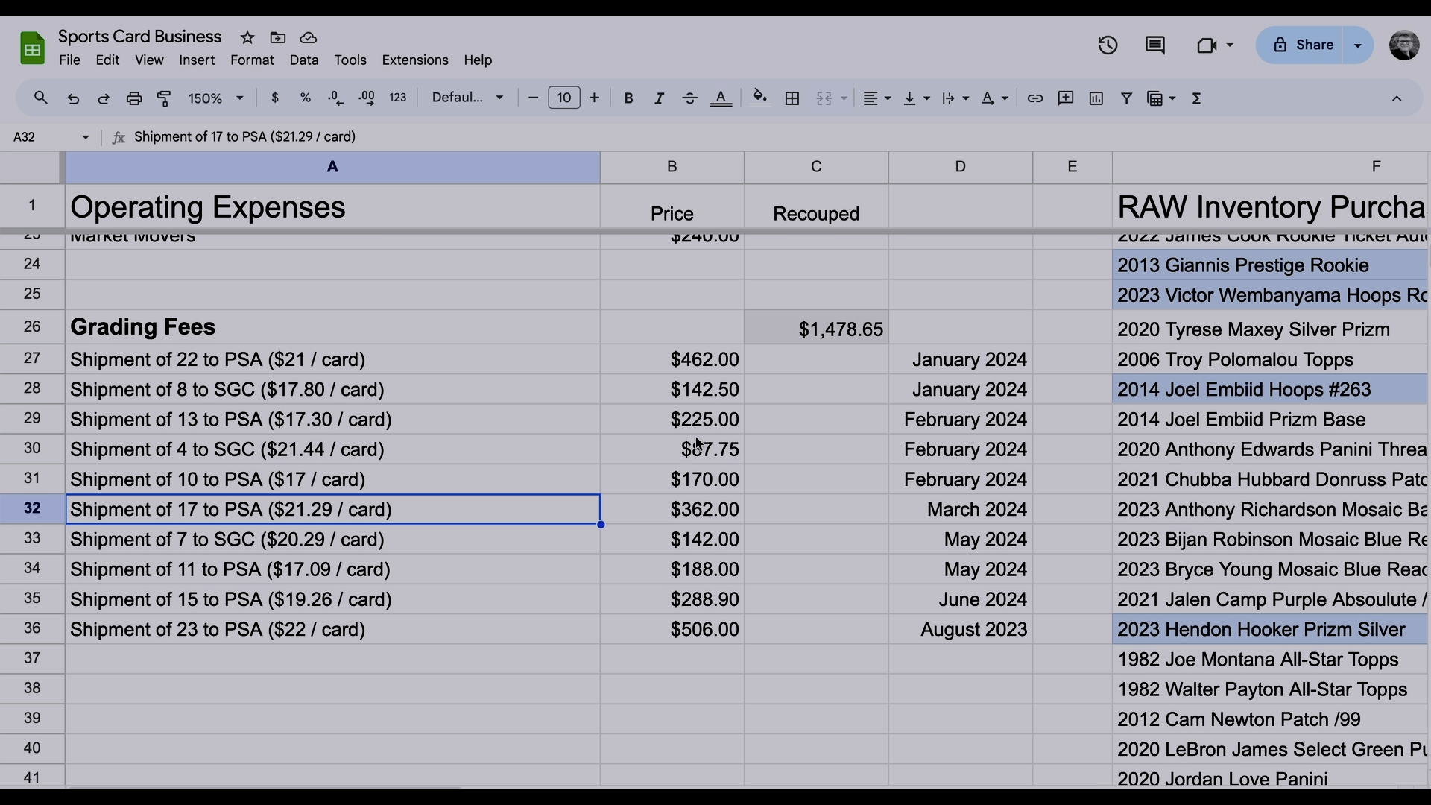
Highlight the grading shipments' prices in B27:B36 and dates in D27:D36, and inspect the Grading Fees recouped formula in C26
drag(694, 363, 691, 642)
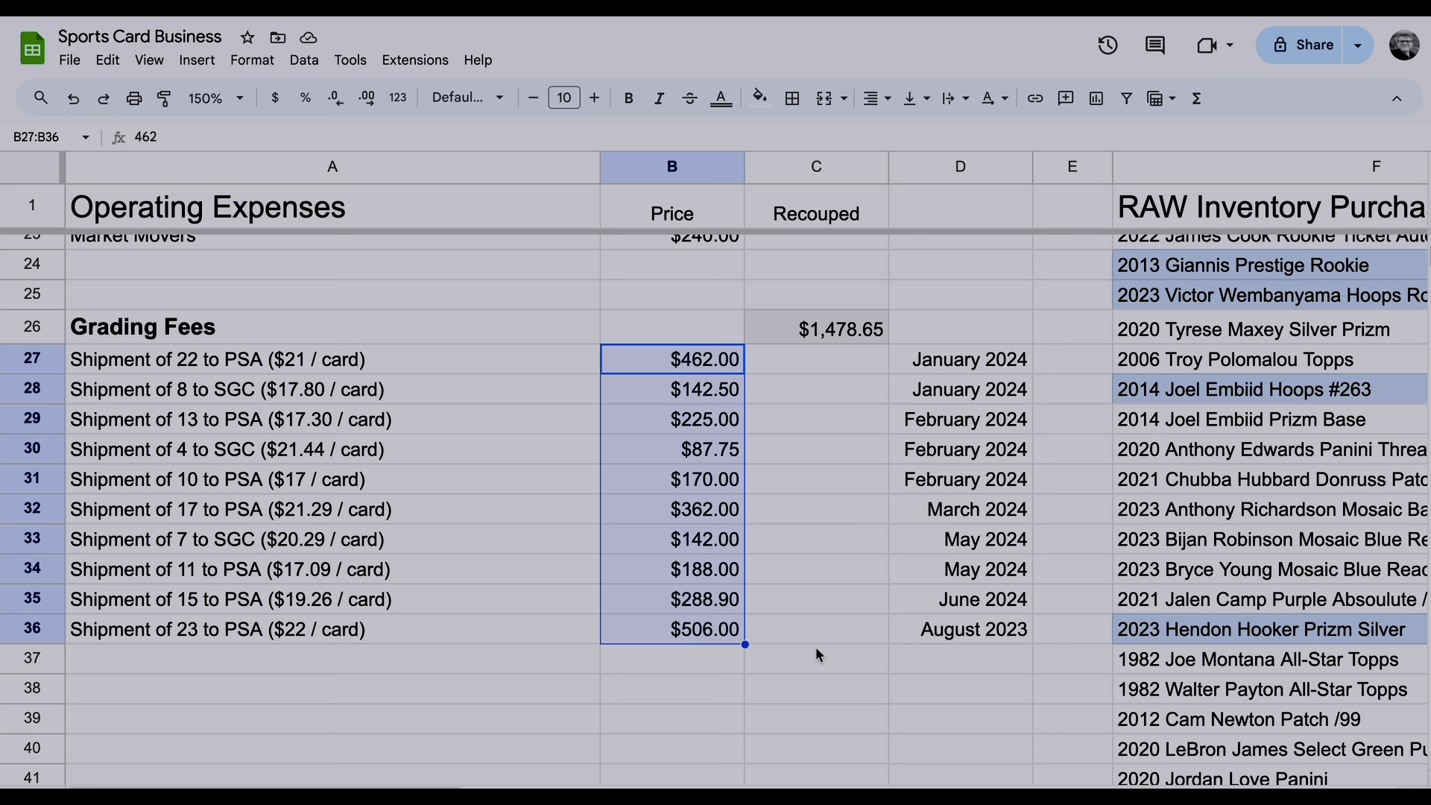
click(970, 375)
drag(970, 375, 984, 640)
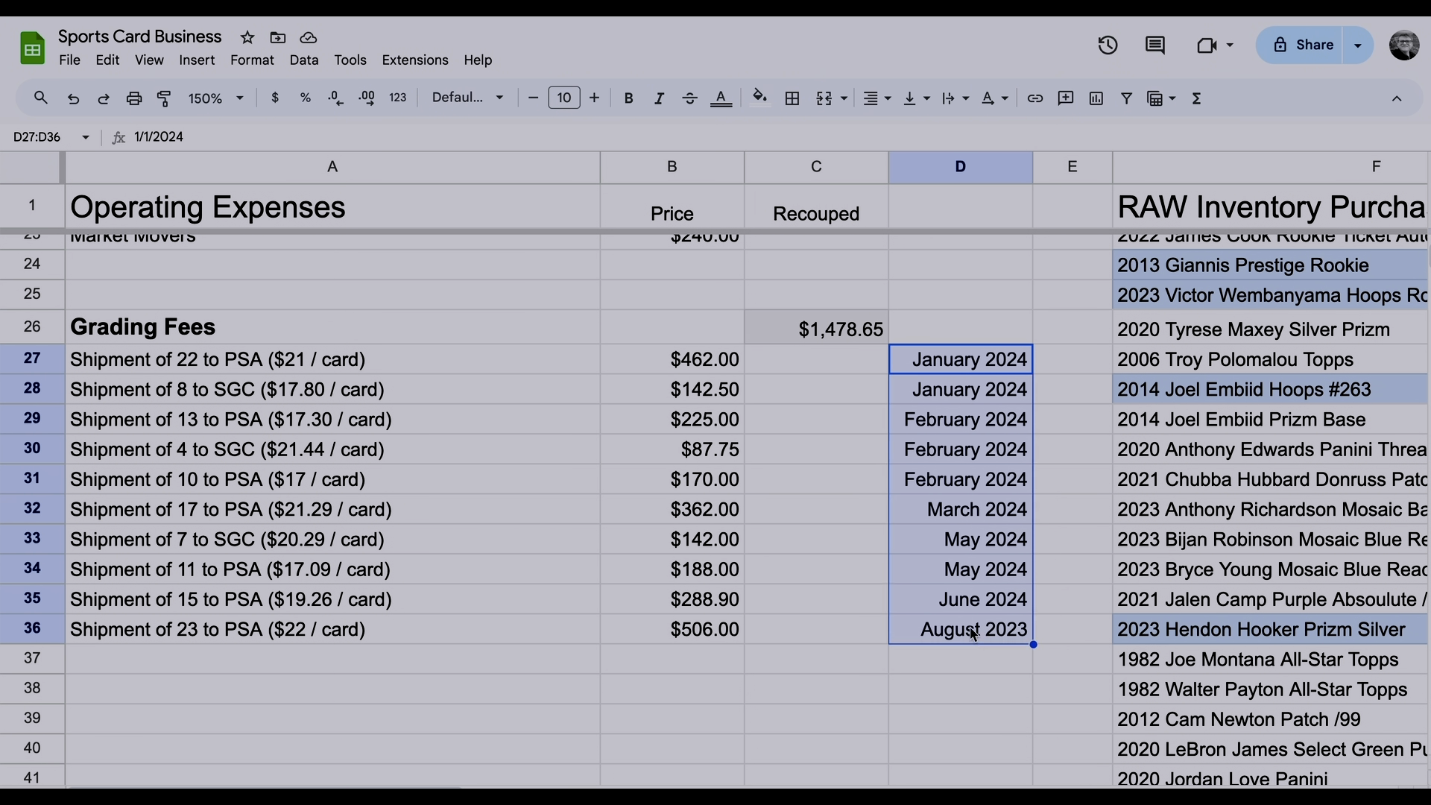
click(828, 330)
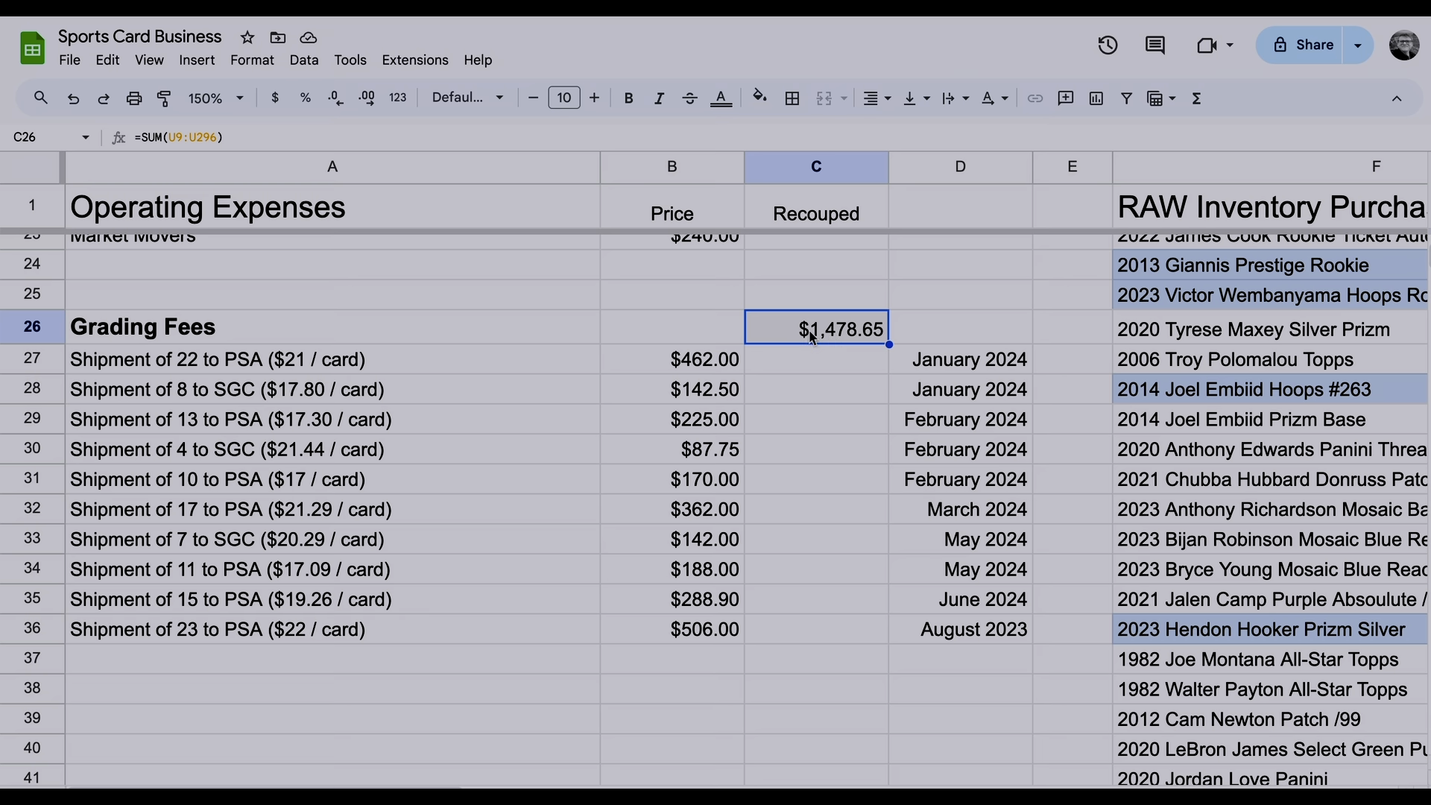
scroll(582, 446, up, 8)
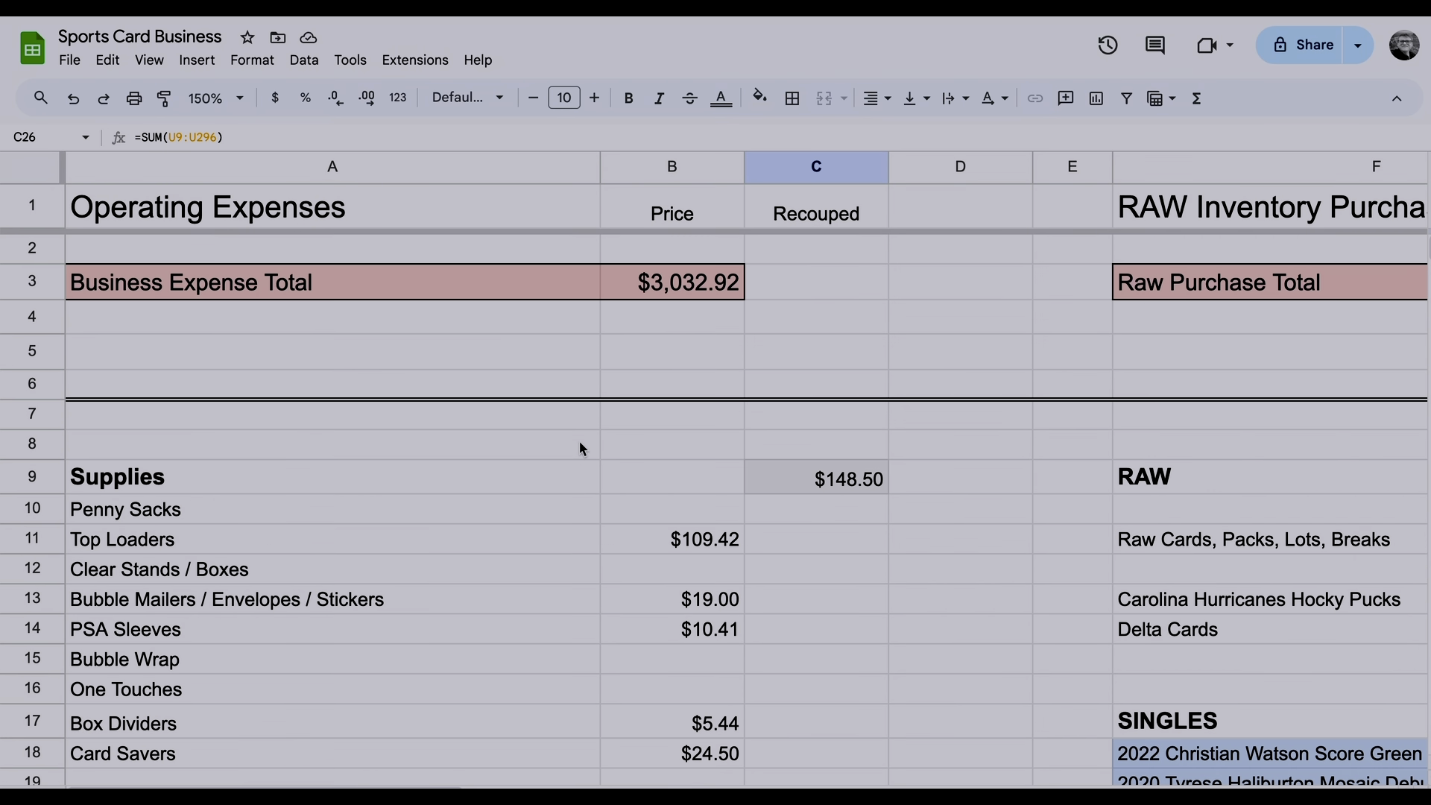
Inspect the Business Expense Total formula in B3 and look over the expense rows it sums
click(703, 281)
scroll(624, 378, down, 1)
scroll(625, 378, down, 8)
scroll(624, 379, up, 10)
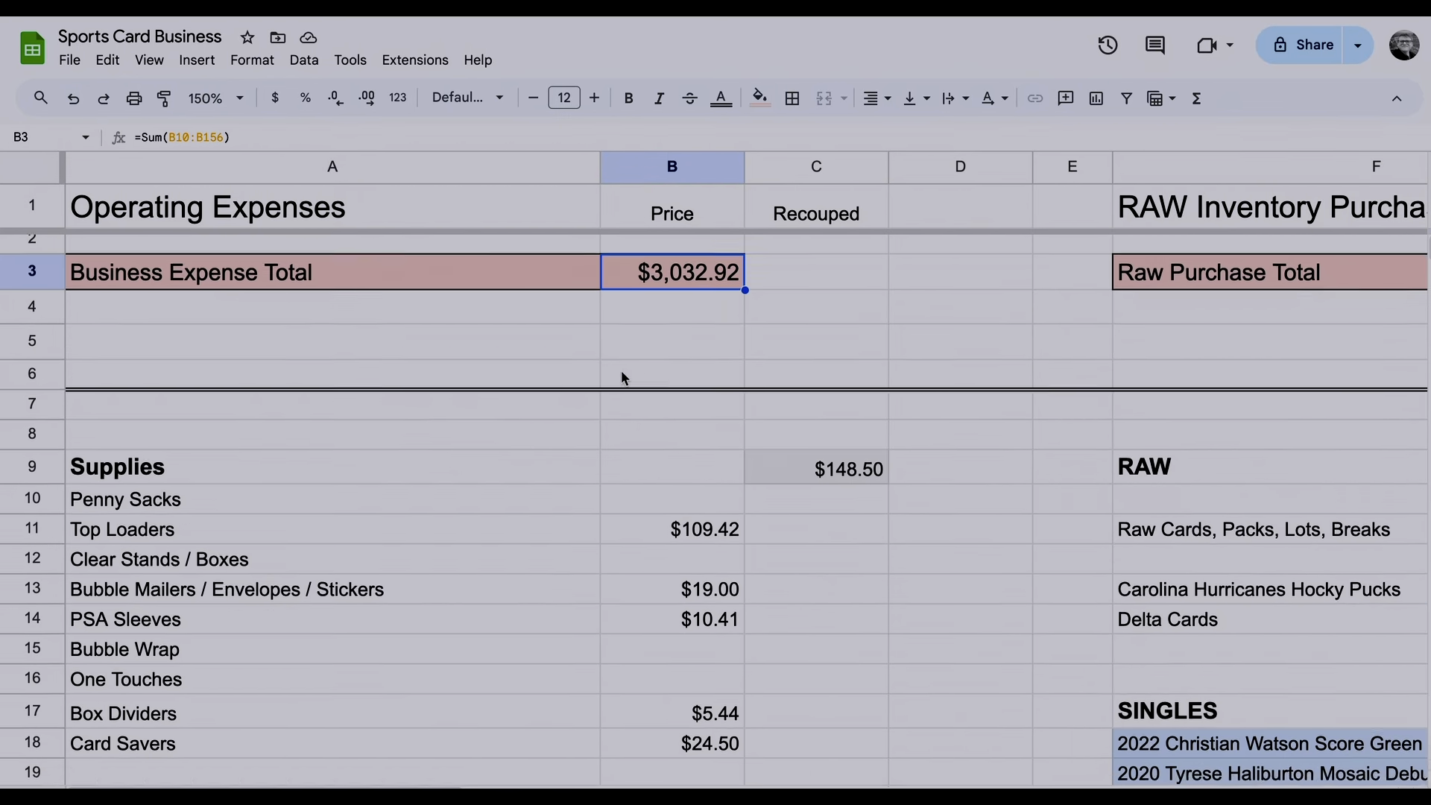
scroll(624, 379, down, 2)
scroll(623, 377, up, 3)
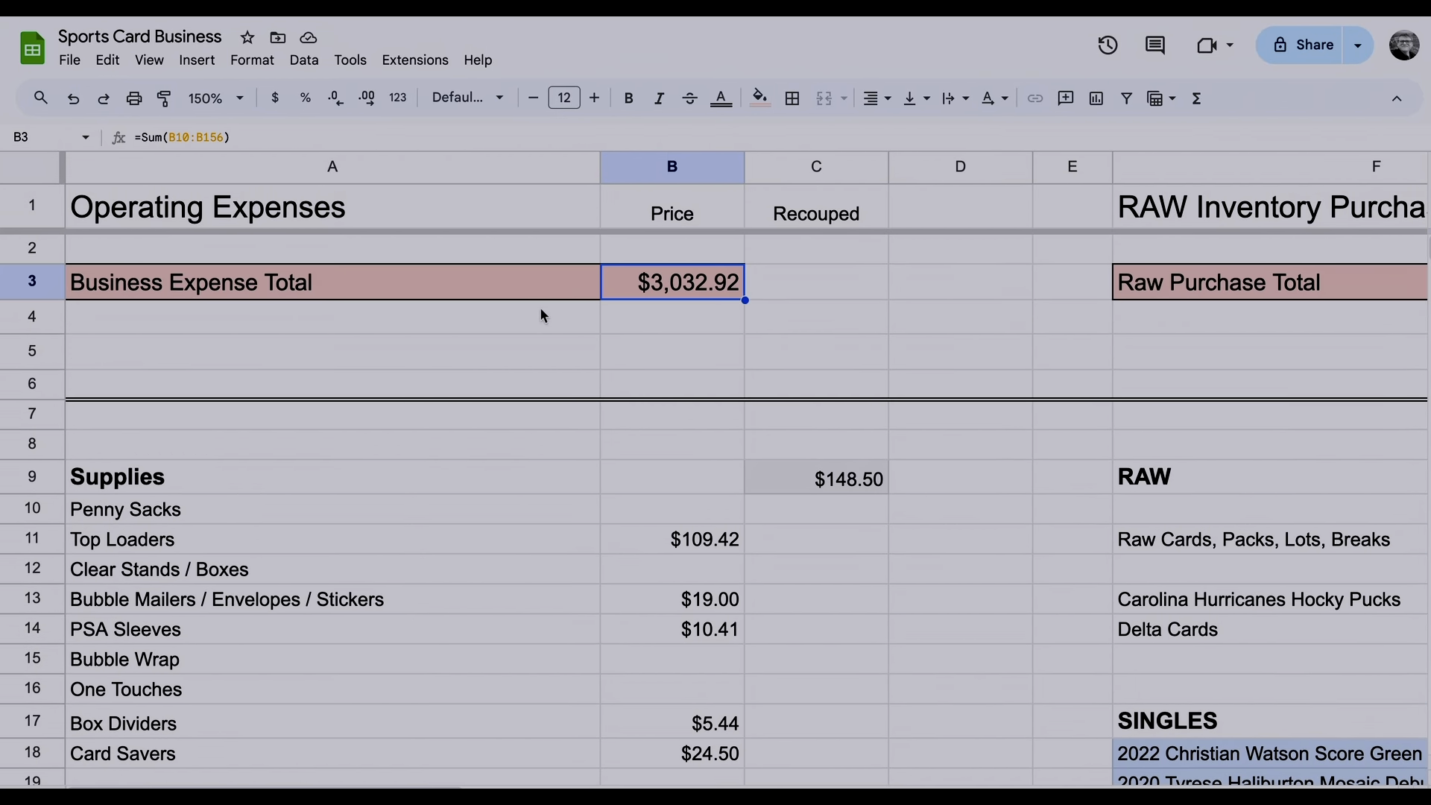
scroll(544, 313, down, 5)
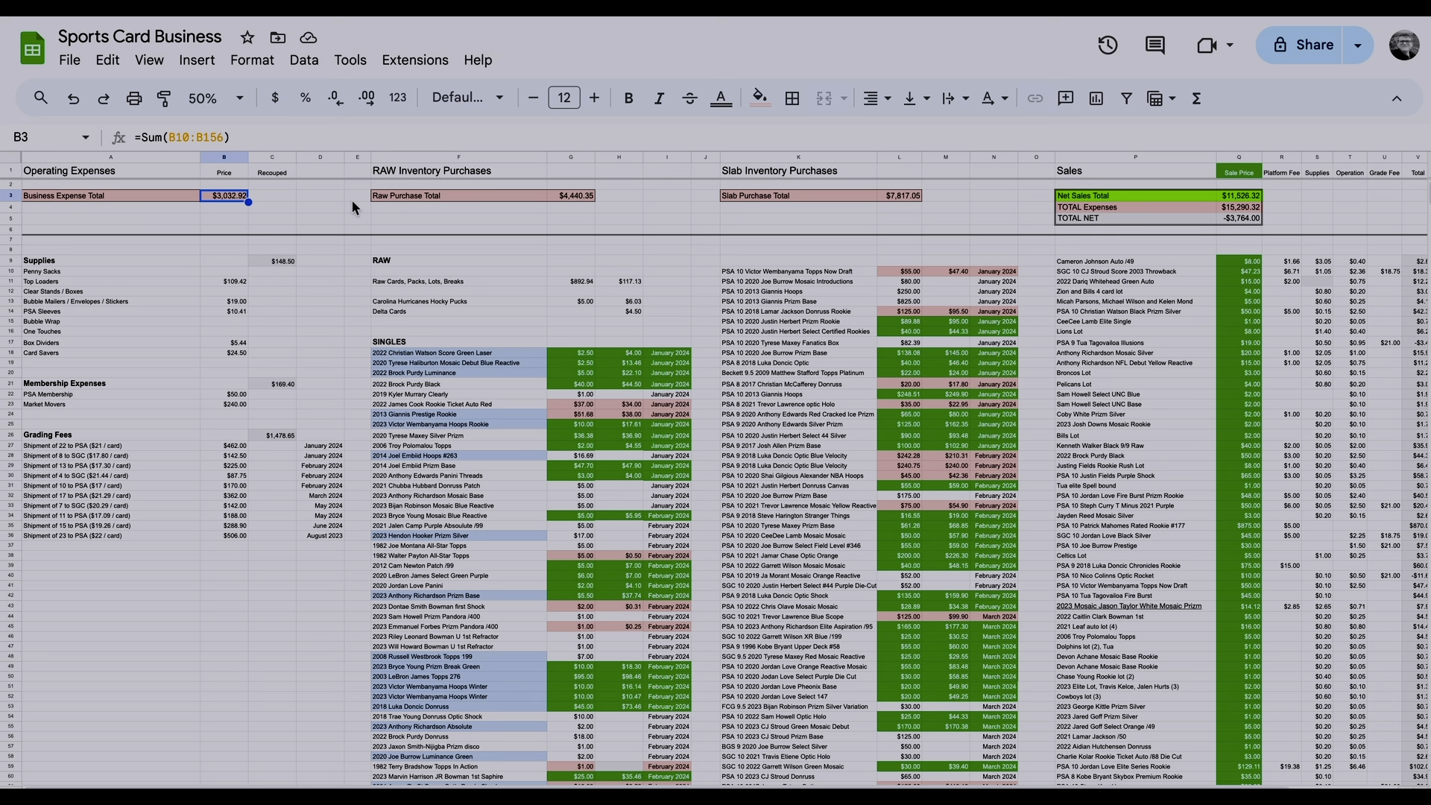
Select the spacer column E and column F of RAW Inventory Purchases, ending on cell H8
click(357, 157)
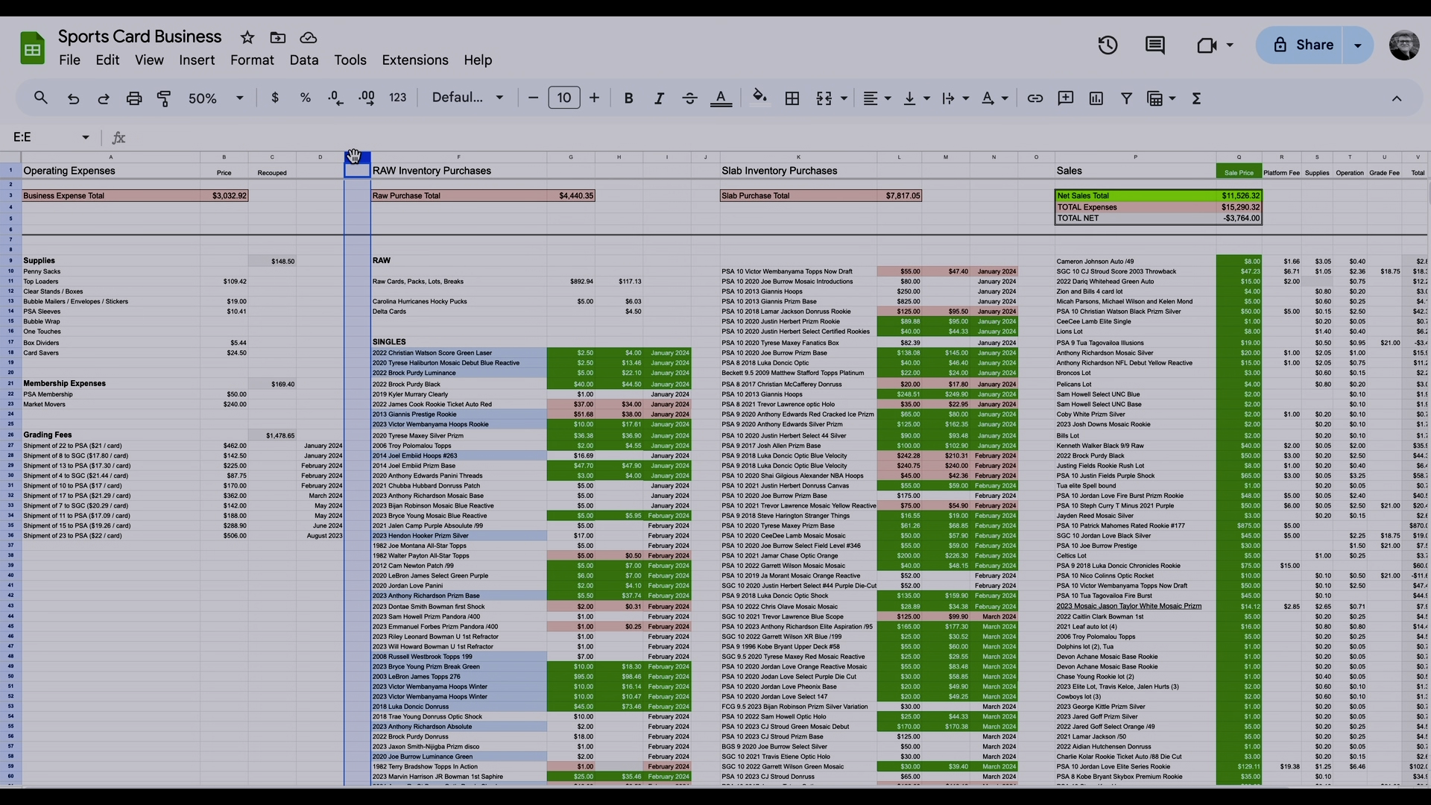
click(410, 158)
click(609, 251)
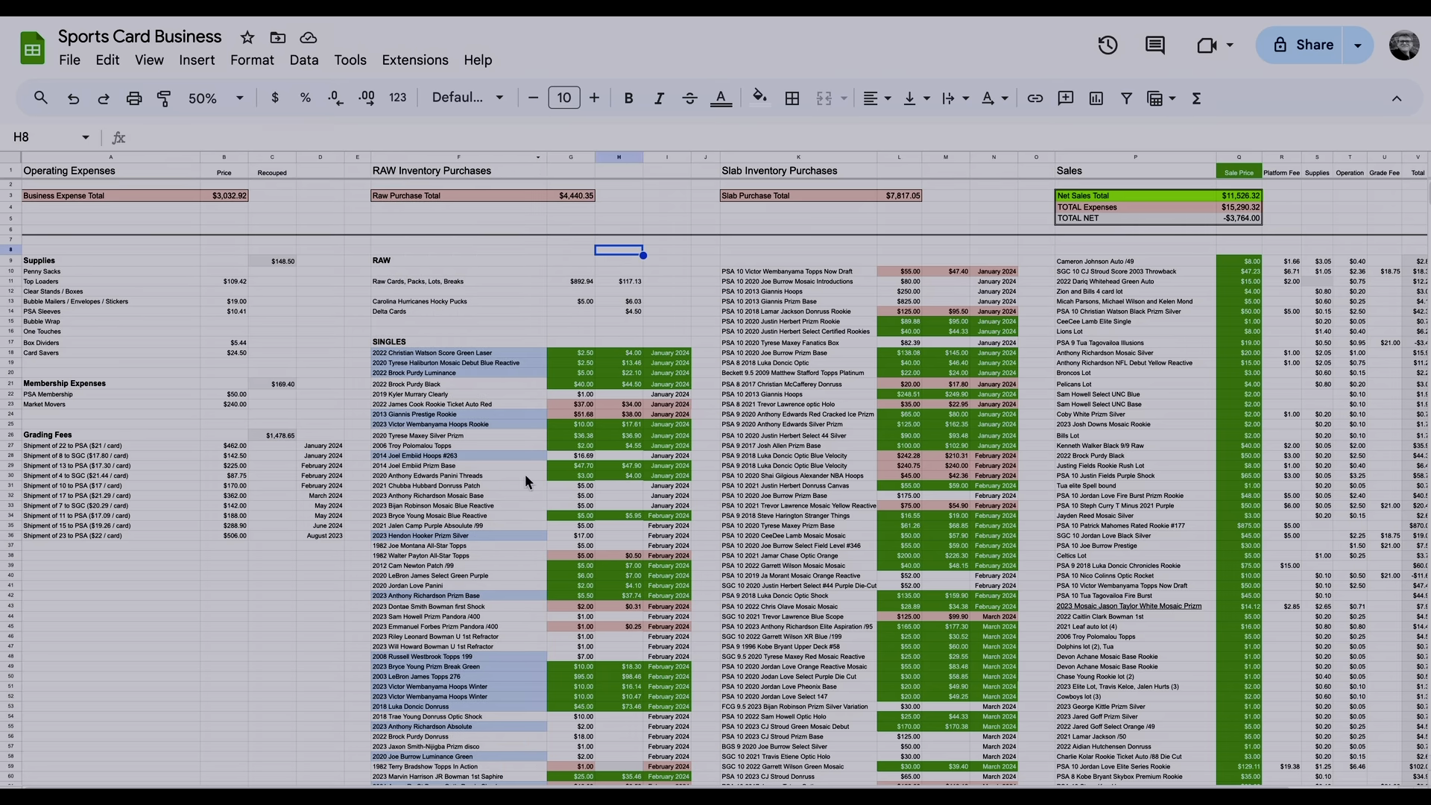
Set the sheet zoom to 150% and select cell F5 in the RAW Inventory Purchases section
click(238, 99)
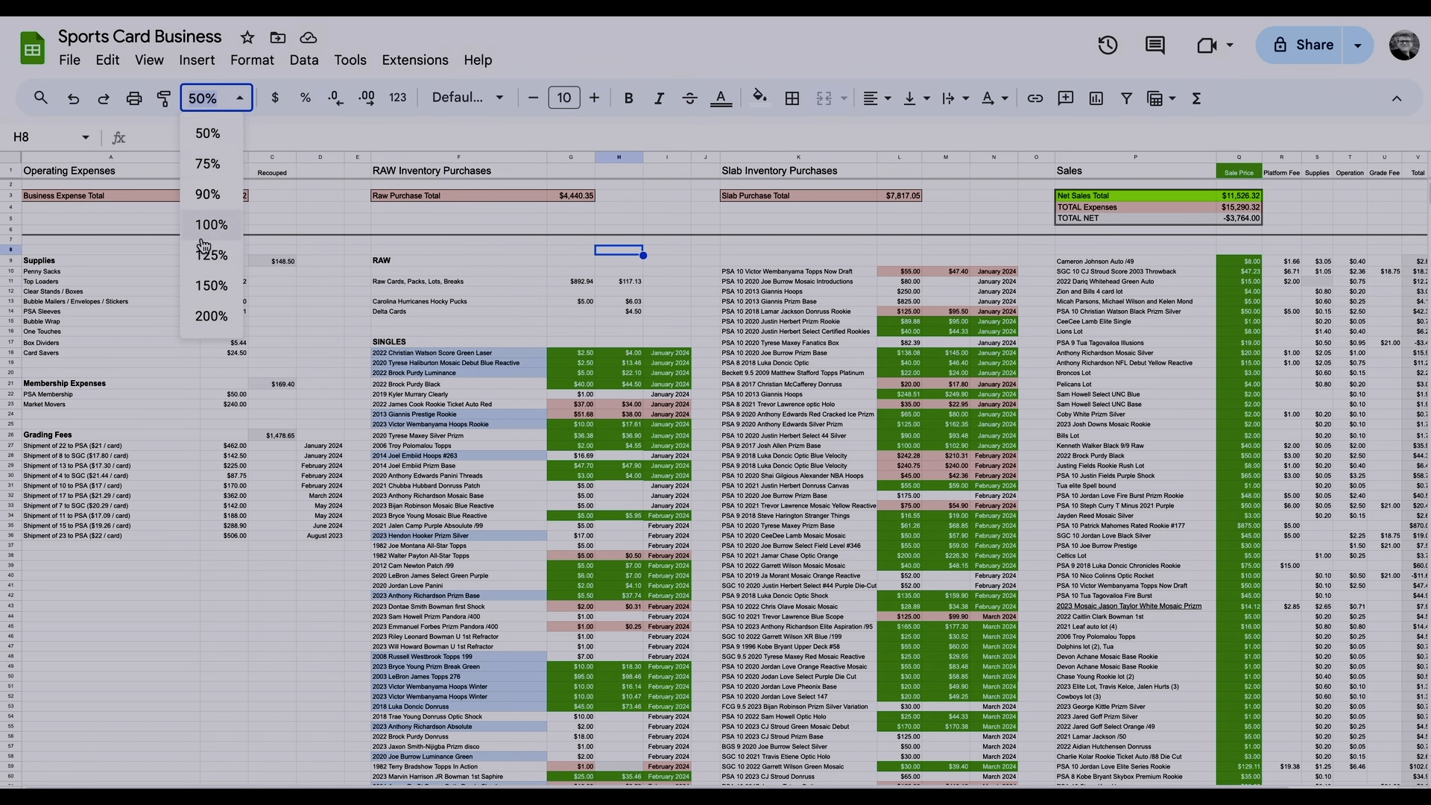
click(208, 284)
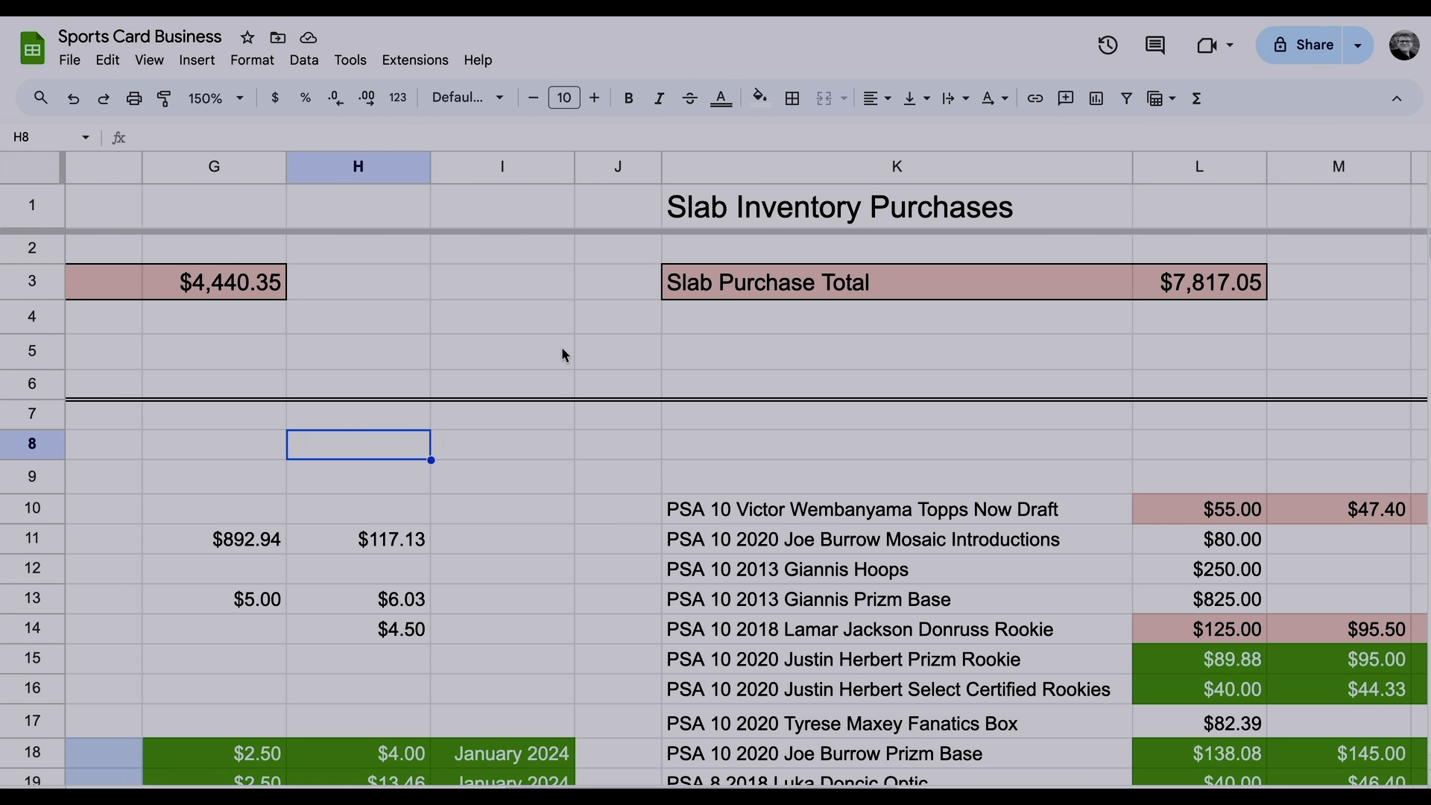
scroll(562, 349, left, 10)
click(608, 363)
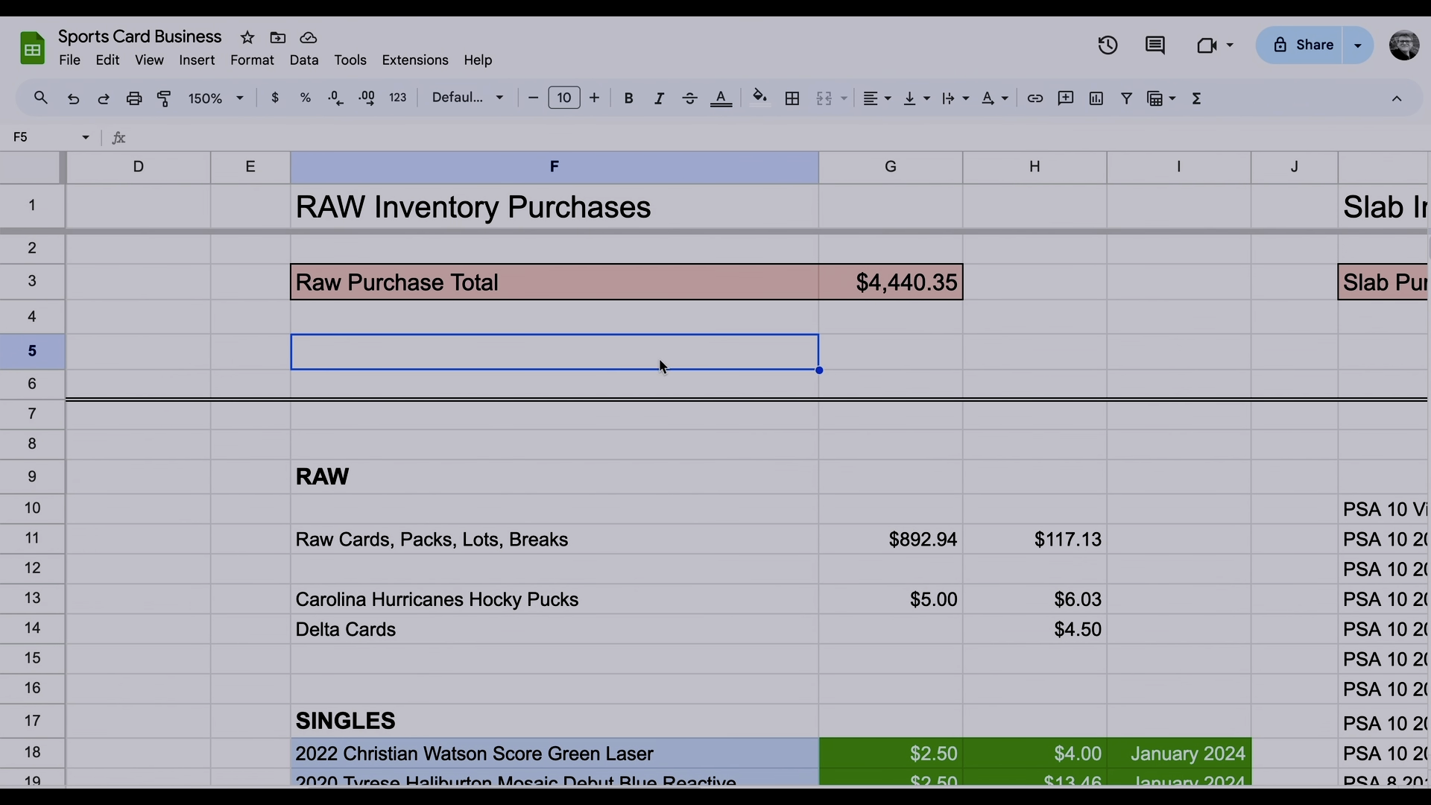
Inspect the Raw Purchase Total formula in G3 and look over the price rows it sums
click(891, 293)
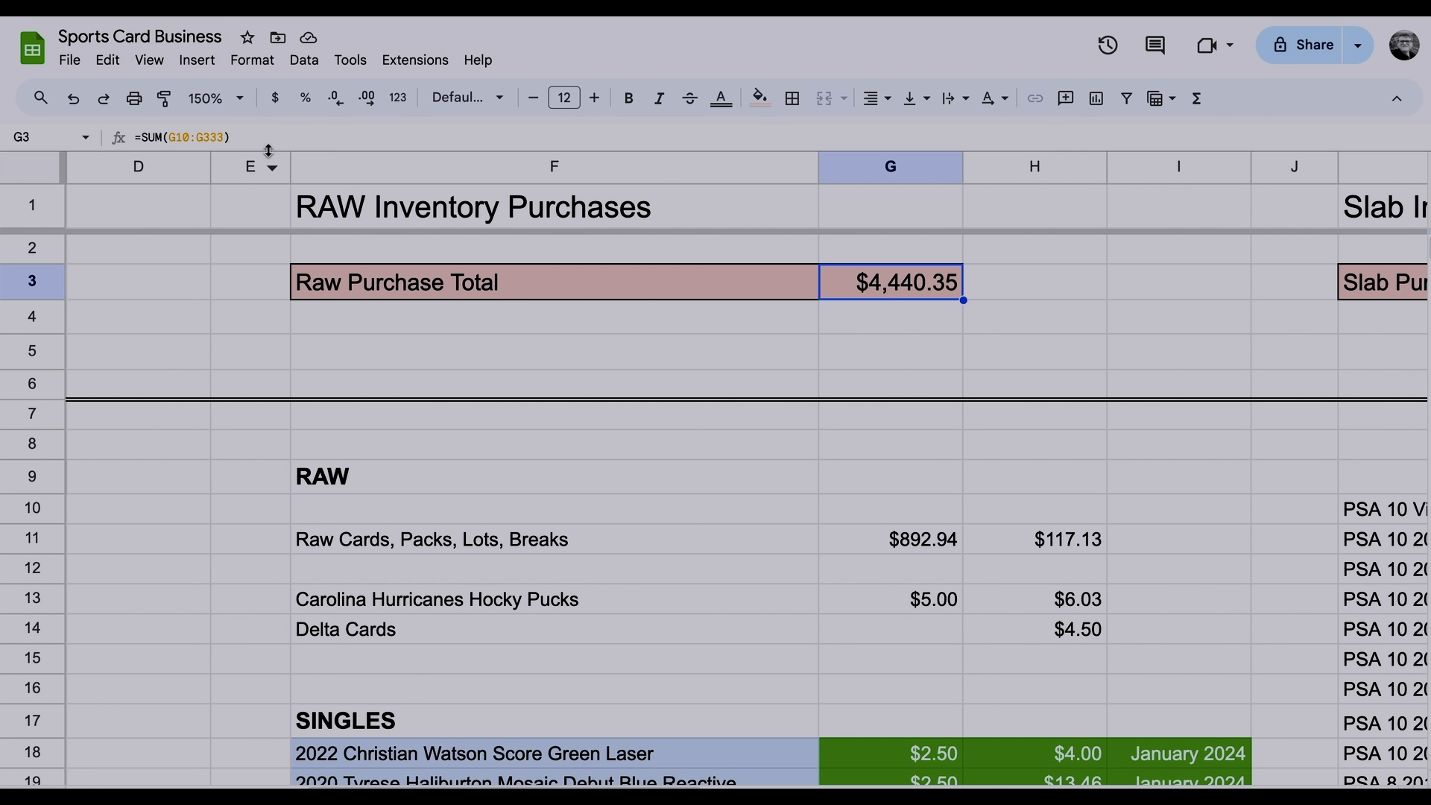
key(Return)
scroll(930, 573, down, 8)
scroll(930, 555, down, 20)
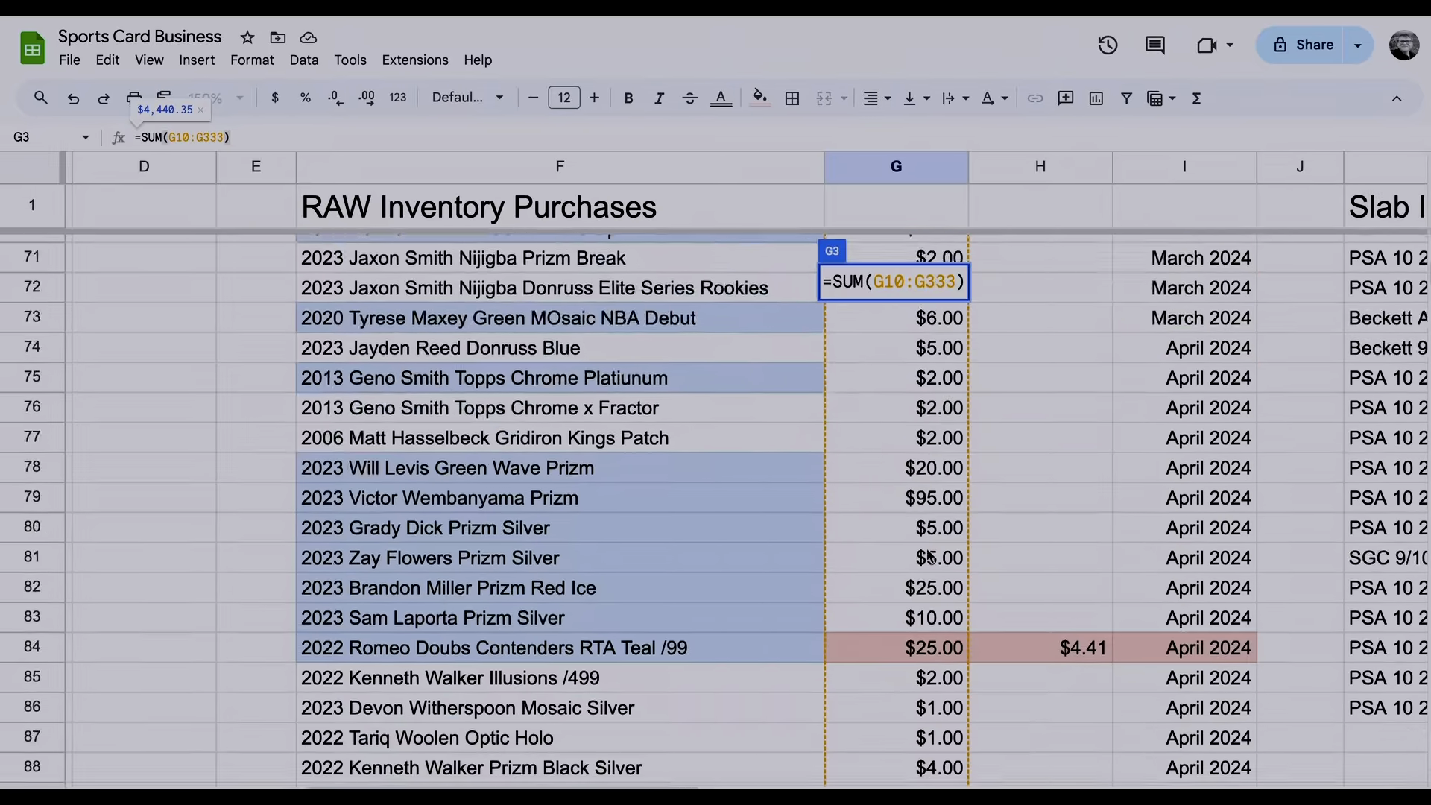
scroll(927, 553, up, 20)
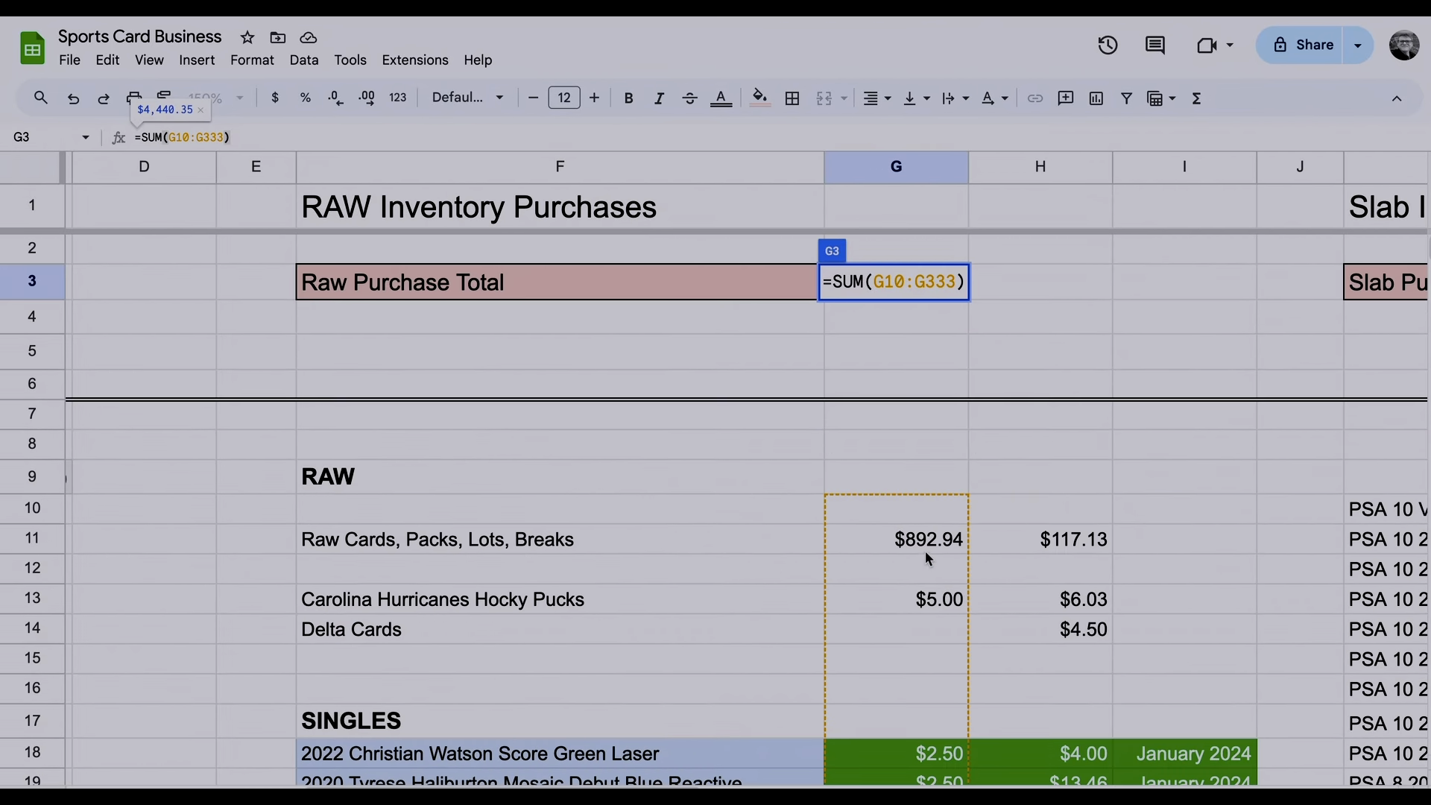
click(587, 369)
Highlight the Raw Cards, Packs, Lots, Breaks row in F11:G11 and check the prices in G13 and G11
scroll(650, 405, down, 2)
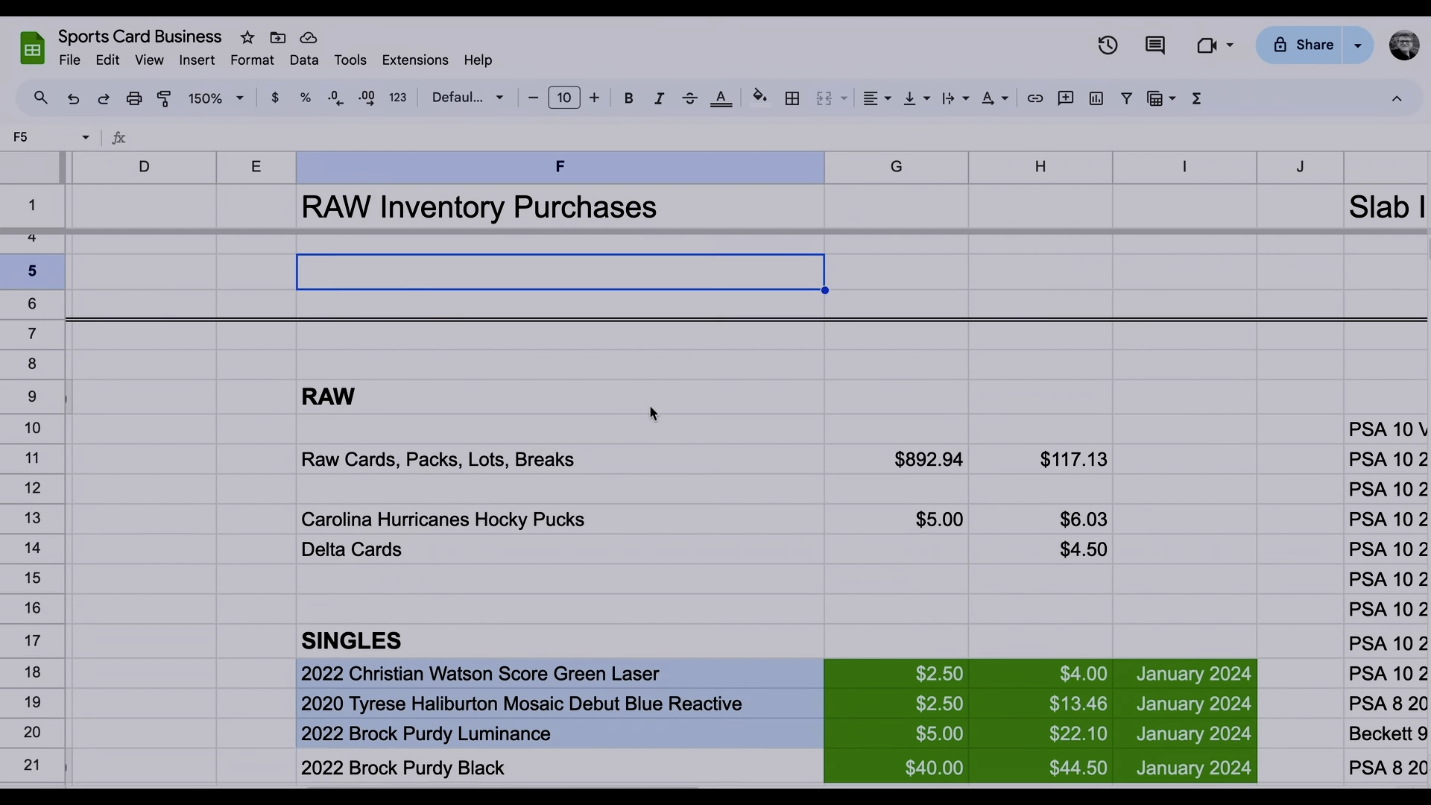
click(652, 424)
click(363, 443)
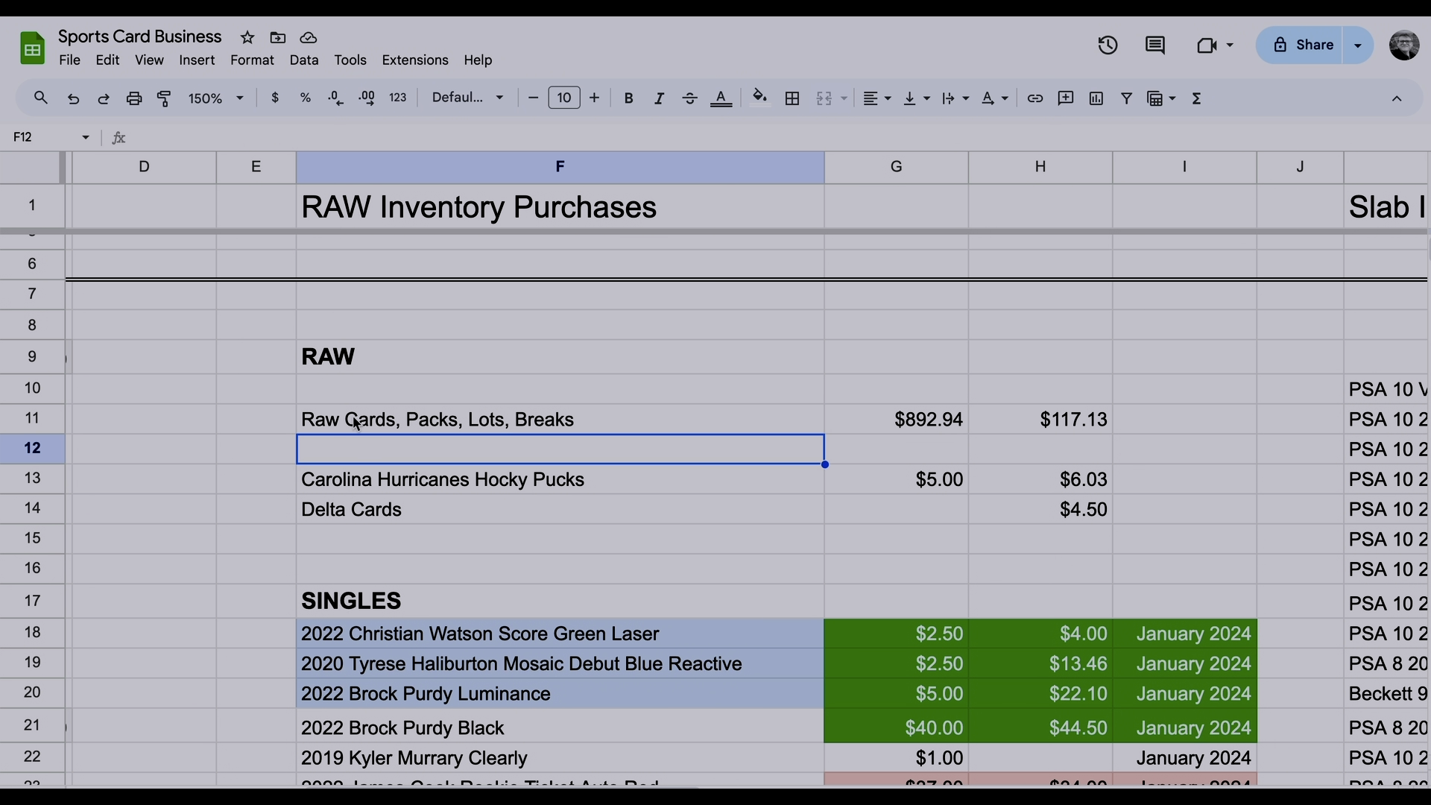
drag(355, 421, 879, 421)
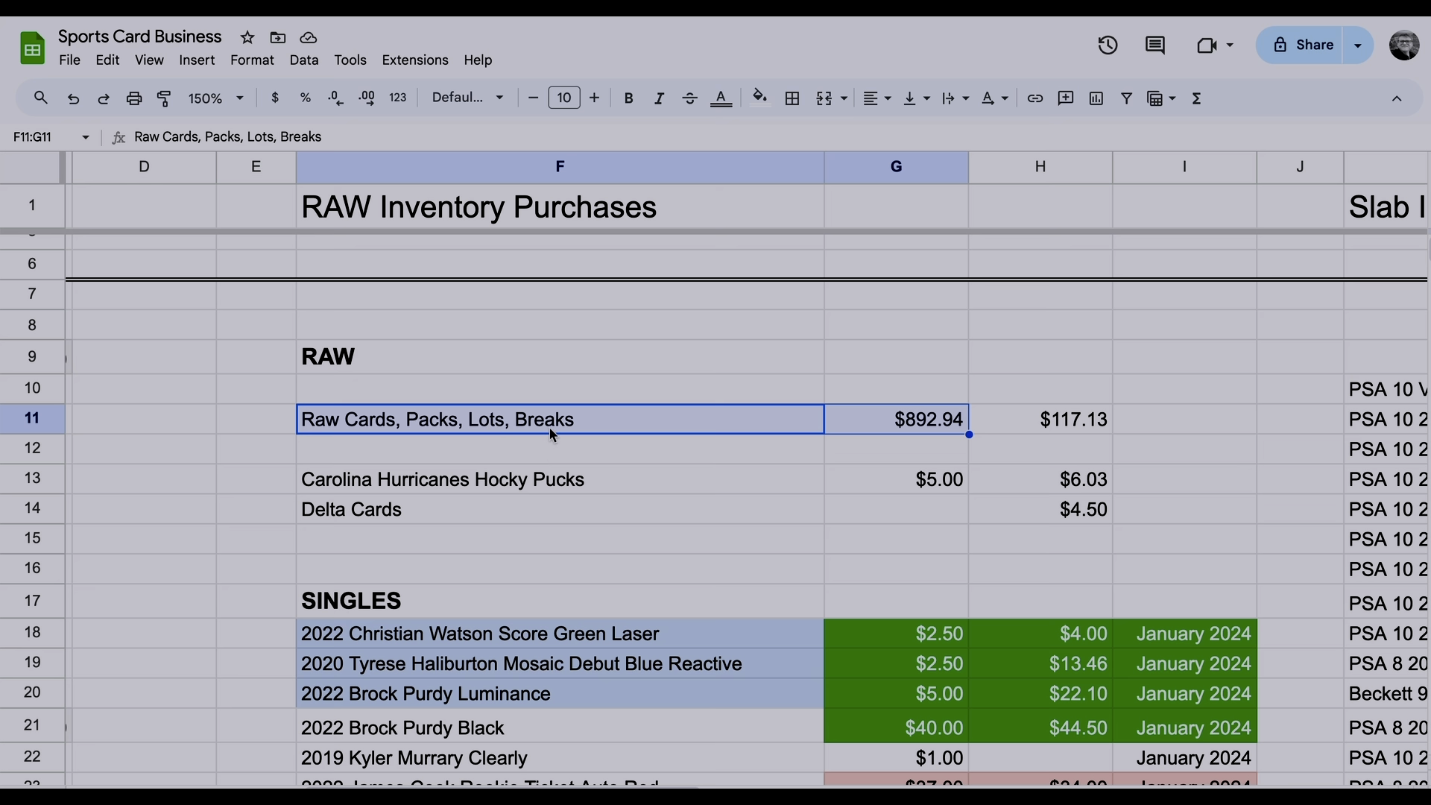
click(840, 475)
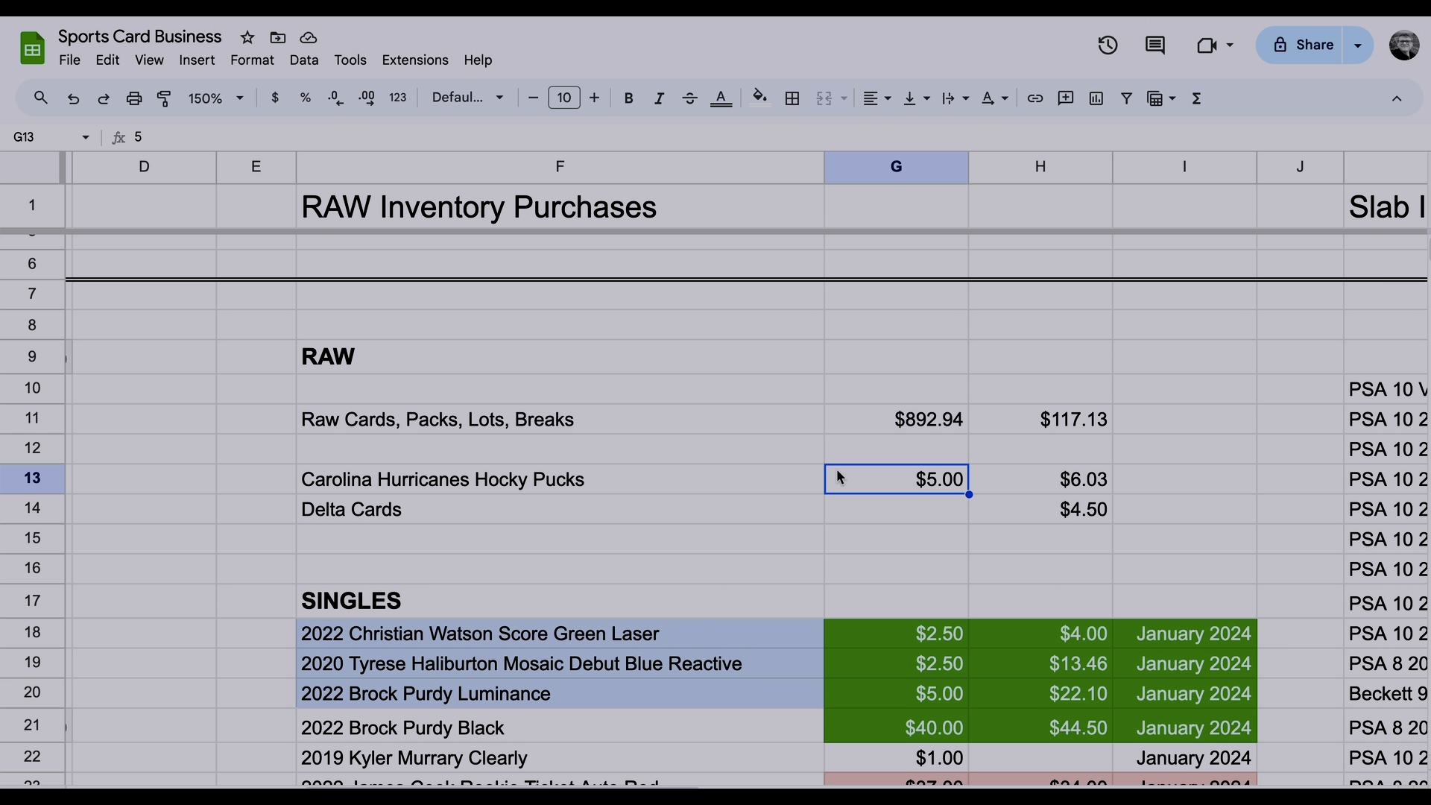
click(918, 433)
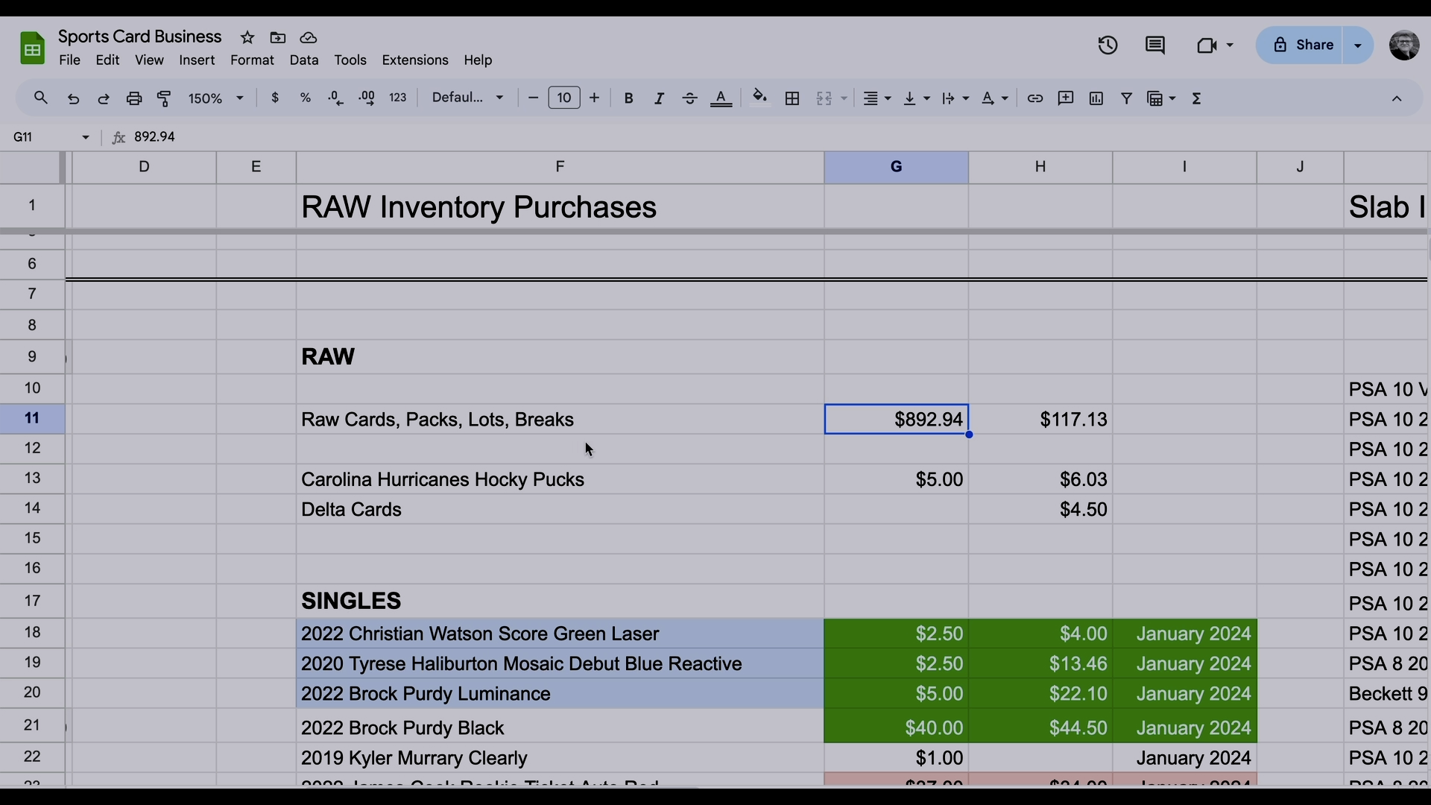
Examine the Raw Cards, Packs, Lots, Breaks entry in F11 and the blank rows around it
click(387, 384)
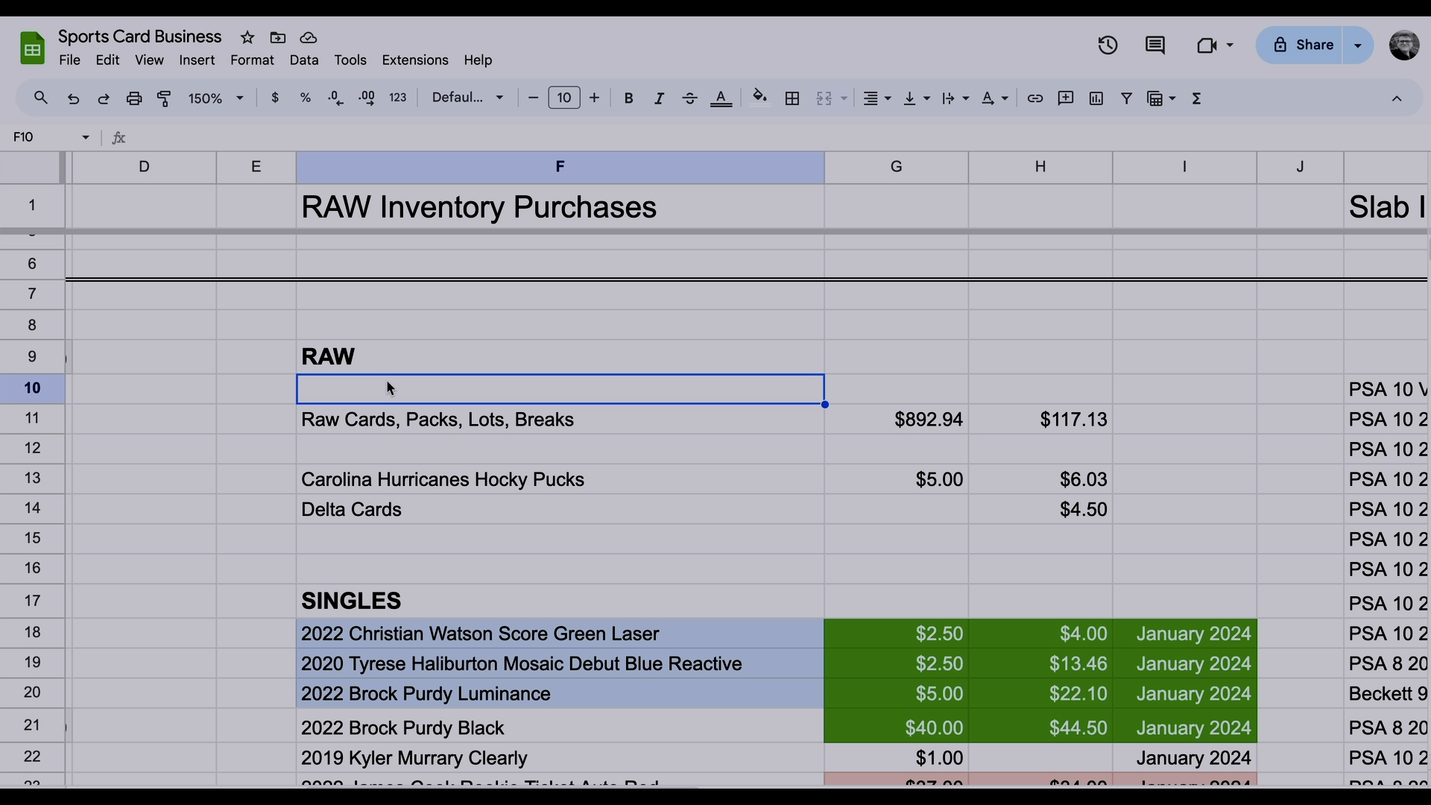
click(388, 420)
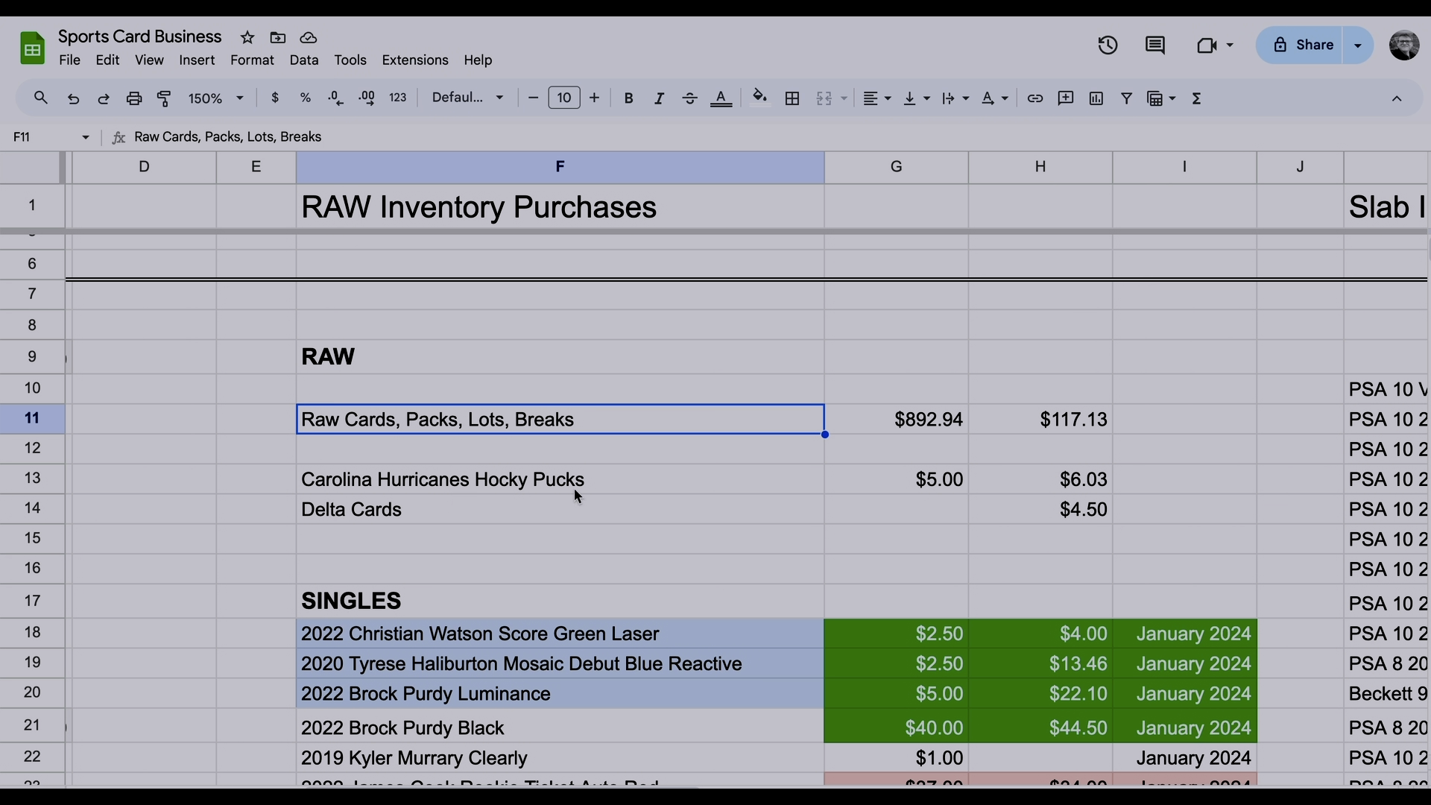
click(599, 458)
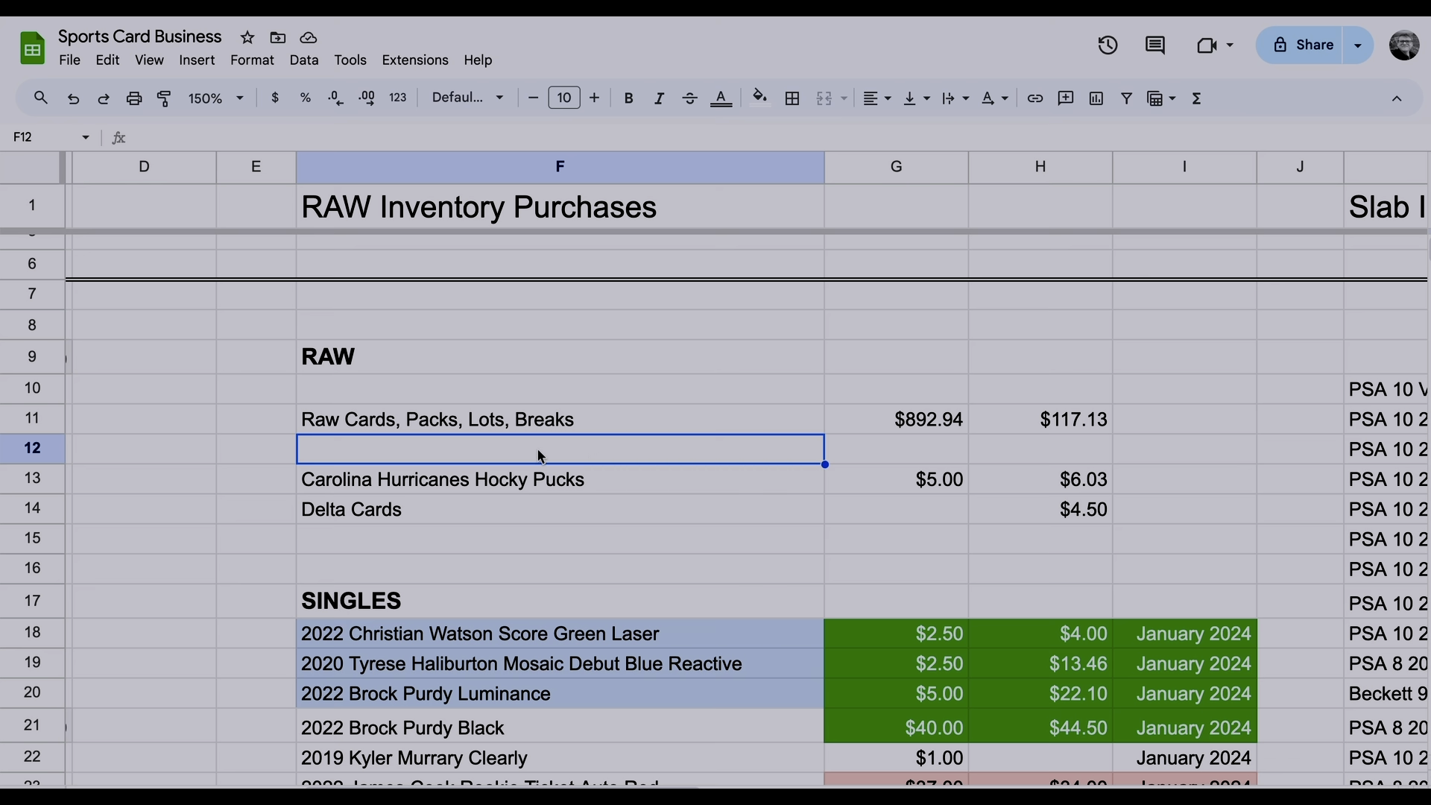
click(479, 391)
click(507, 423)
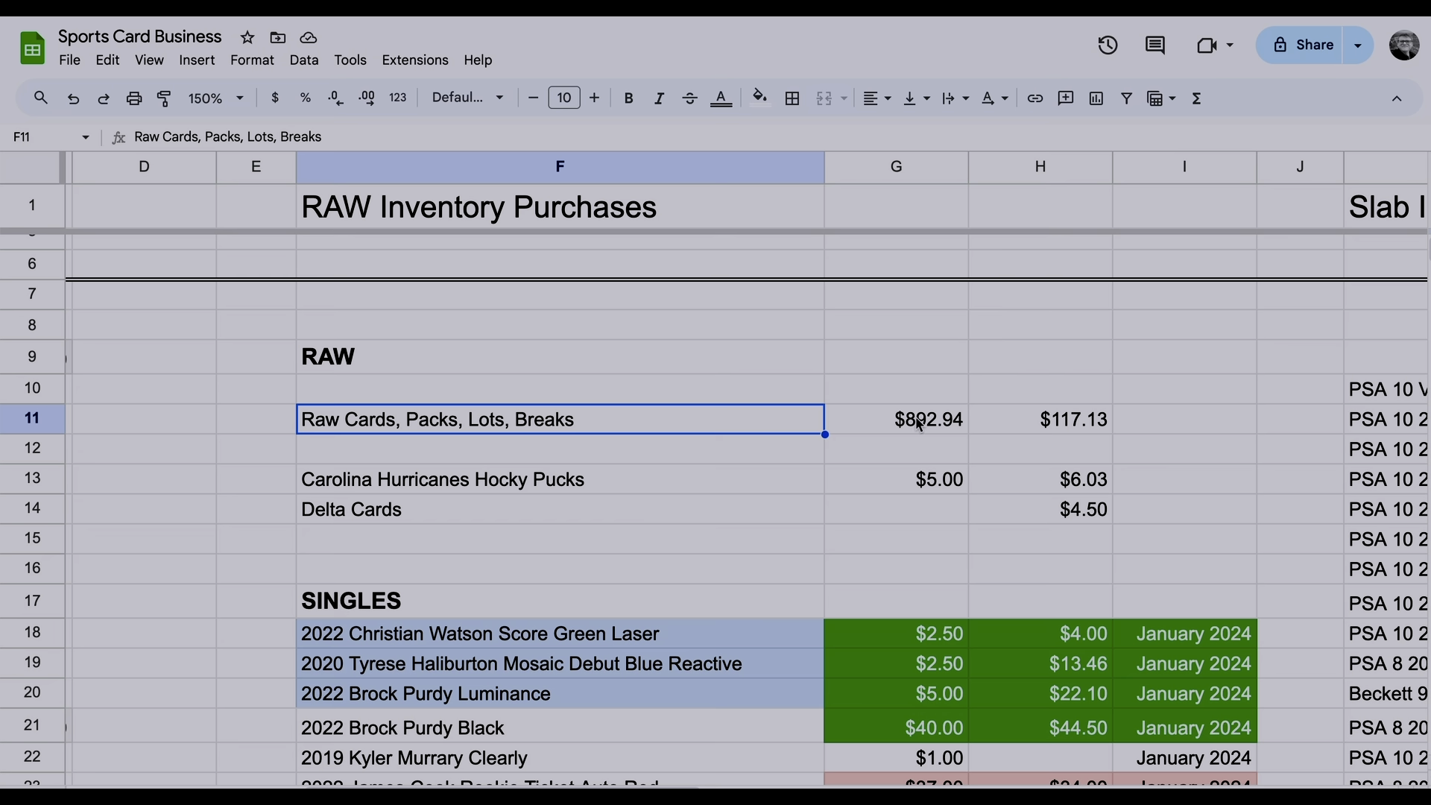
Highlight the Raw Cards, Packs, Lots, Breaks row across F11:H11 and select its price in G11
drag(717, 421, 1004, 417)
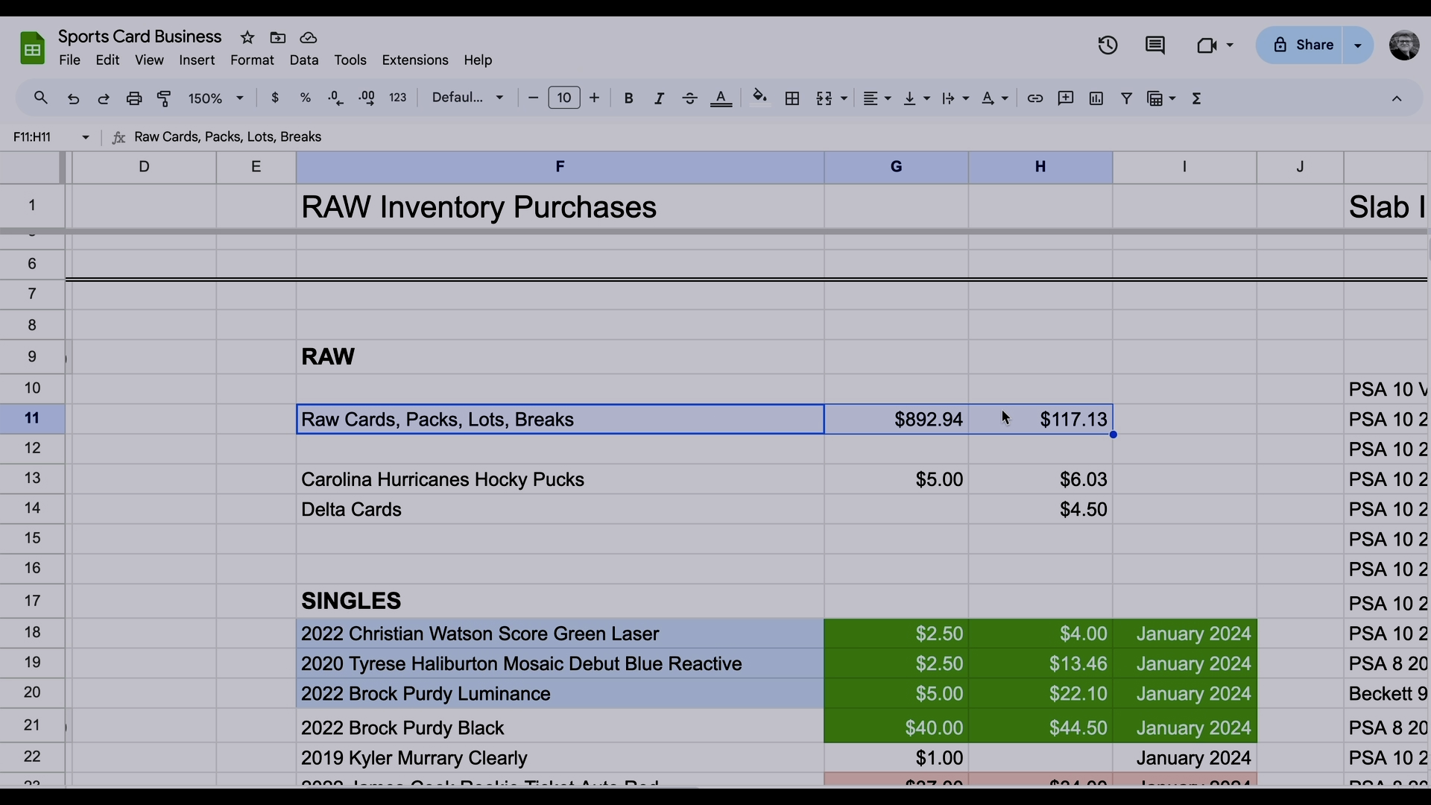
click(785, 455)
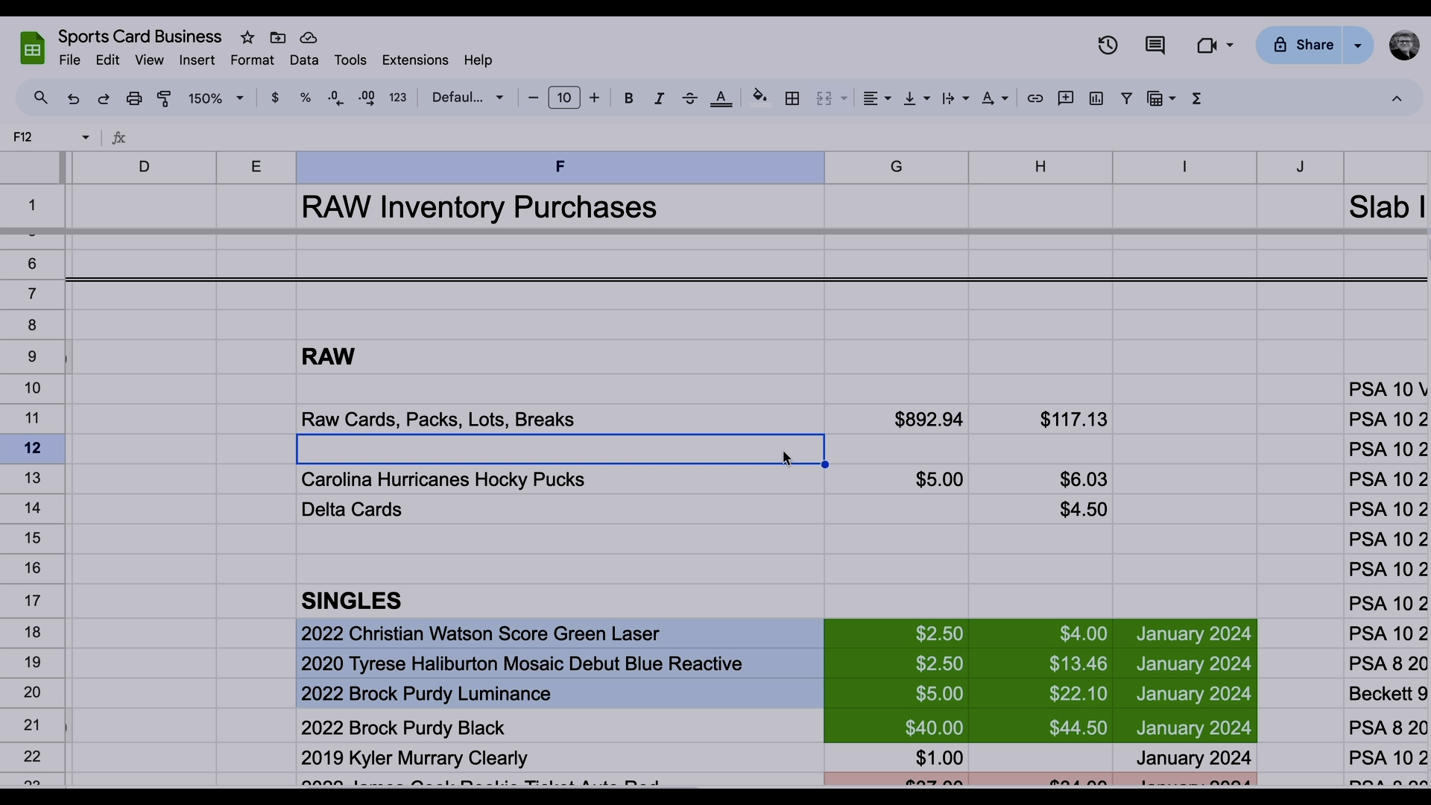
drag(570, 429, 857, 447)
click(894, 420)
scroll(998, 418, right, 1)
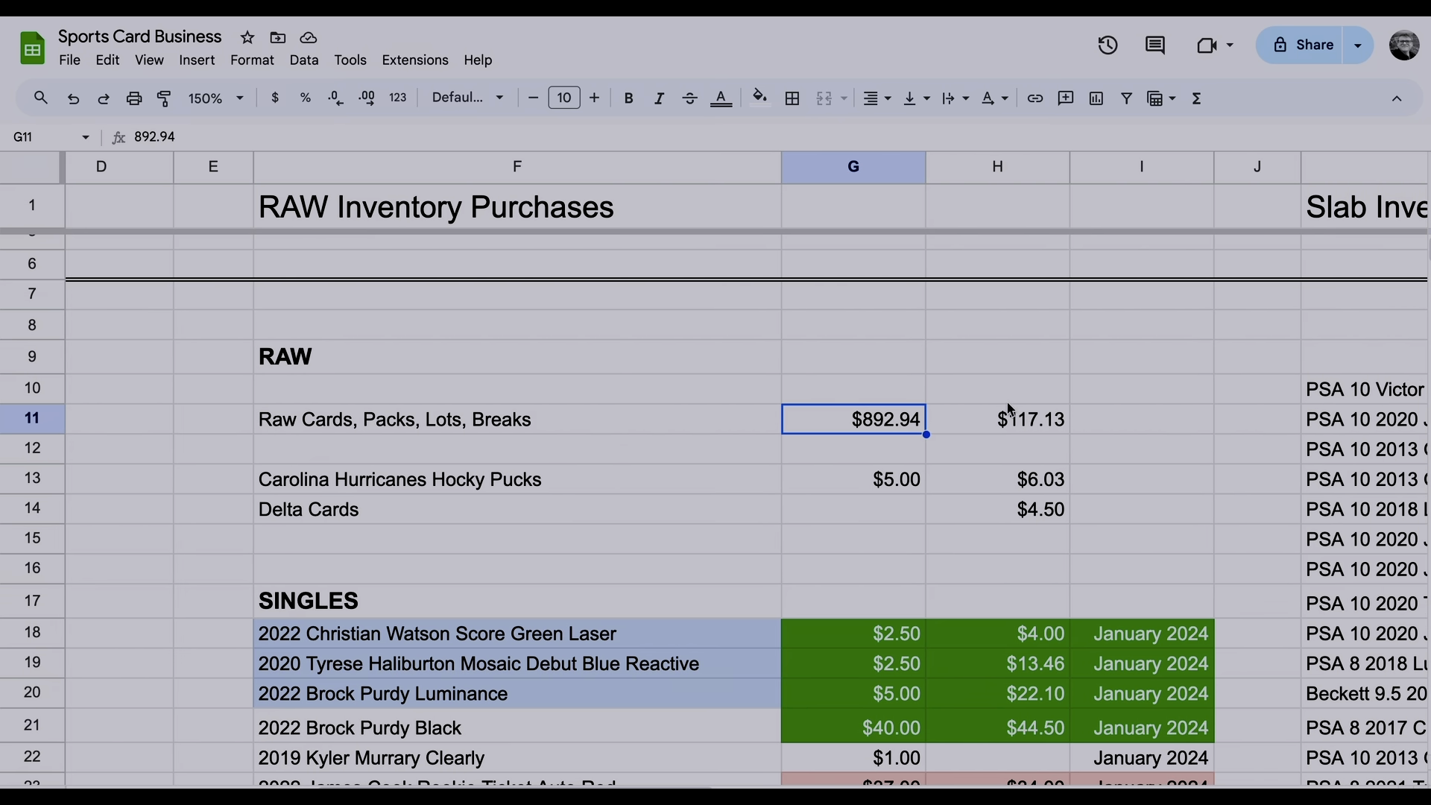
Add the column headings "Price" in G9 and "Recouped" in H9 beside the RAW heading
scroll(999, 417, up, 3)
scroll(999, 417, right, 4)
scroll(857, 216, left, 4)
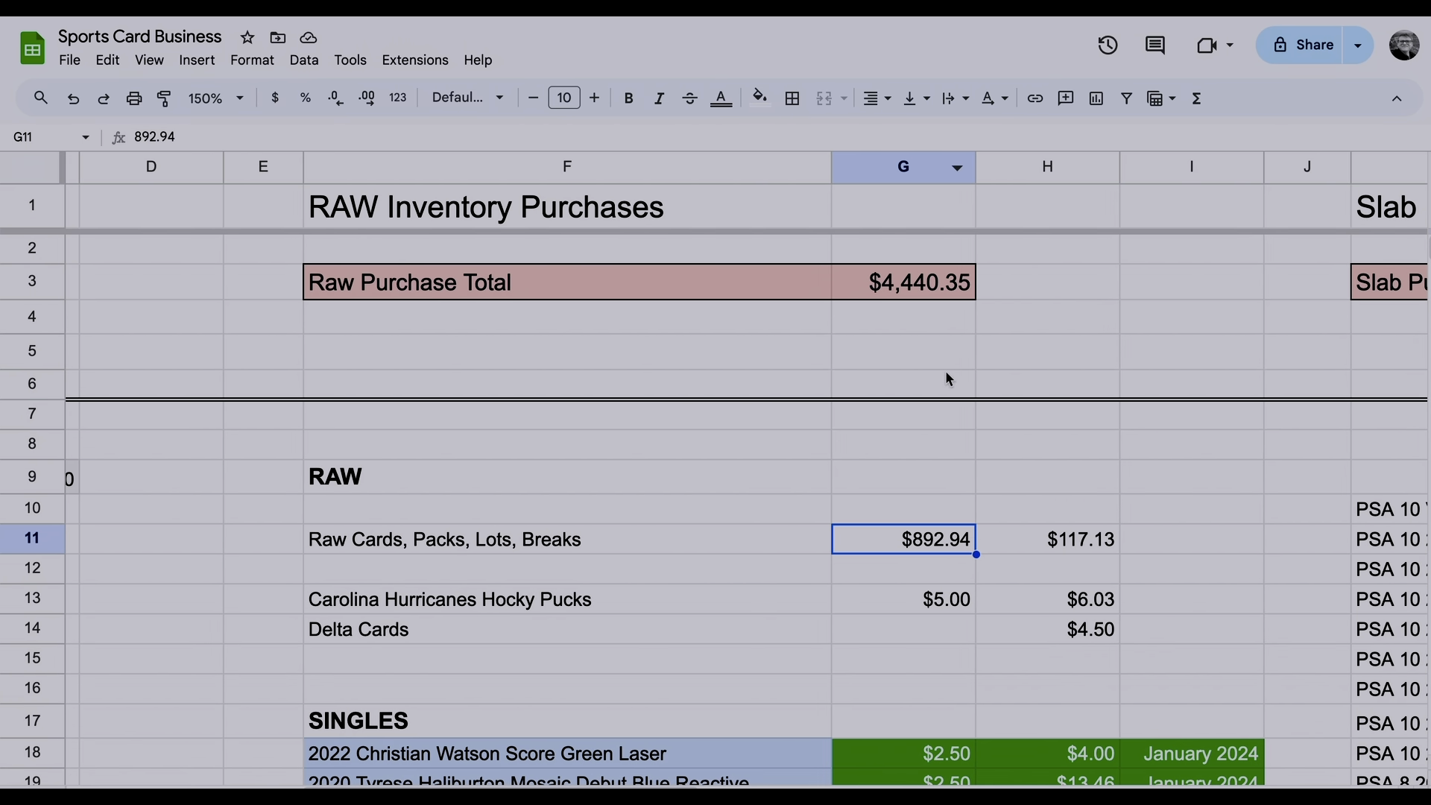
scroll(945, 373, down, 4)
scroll(944, 372, up, 3)
click(923, 387)
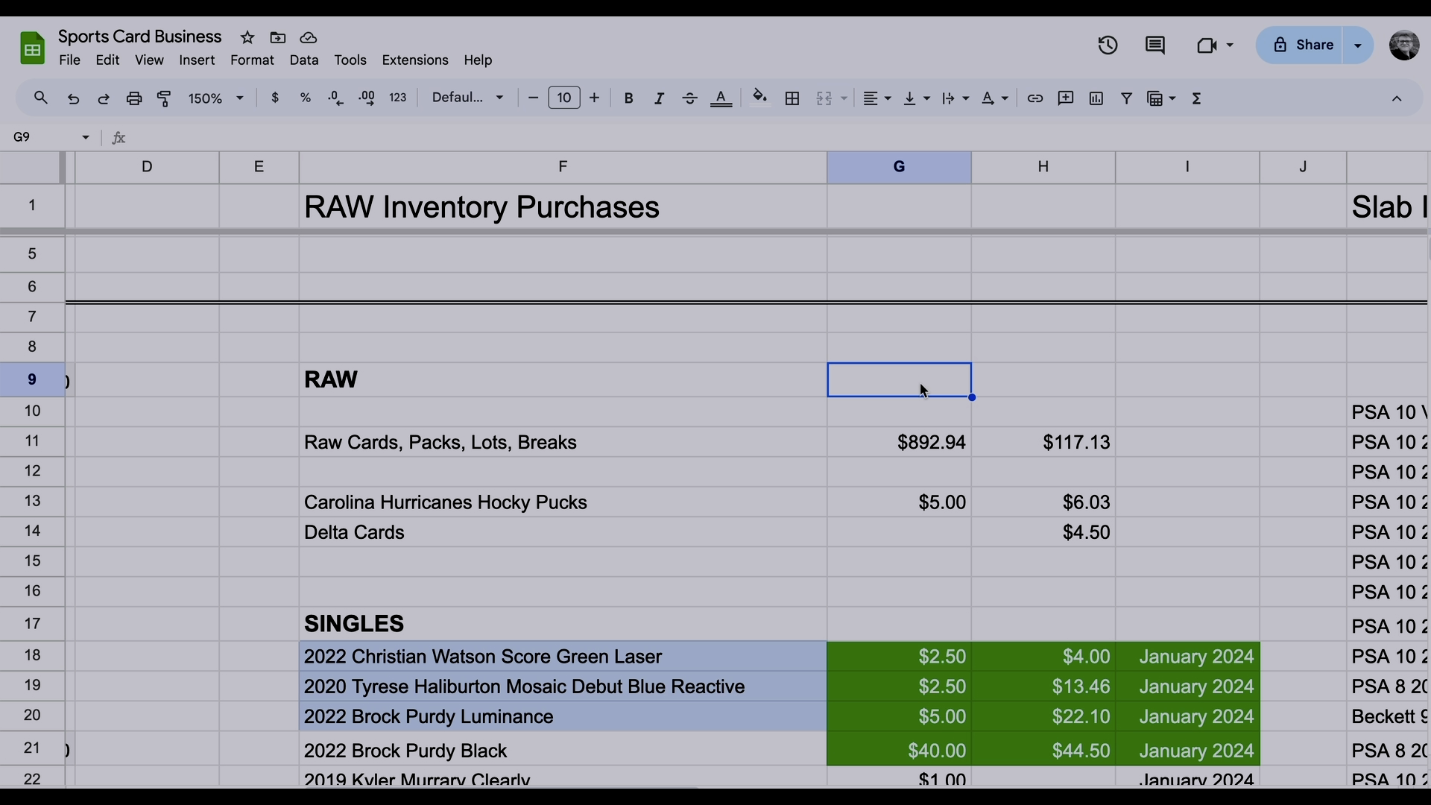
text(Price)
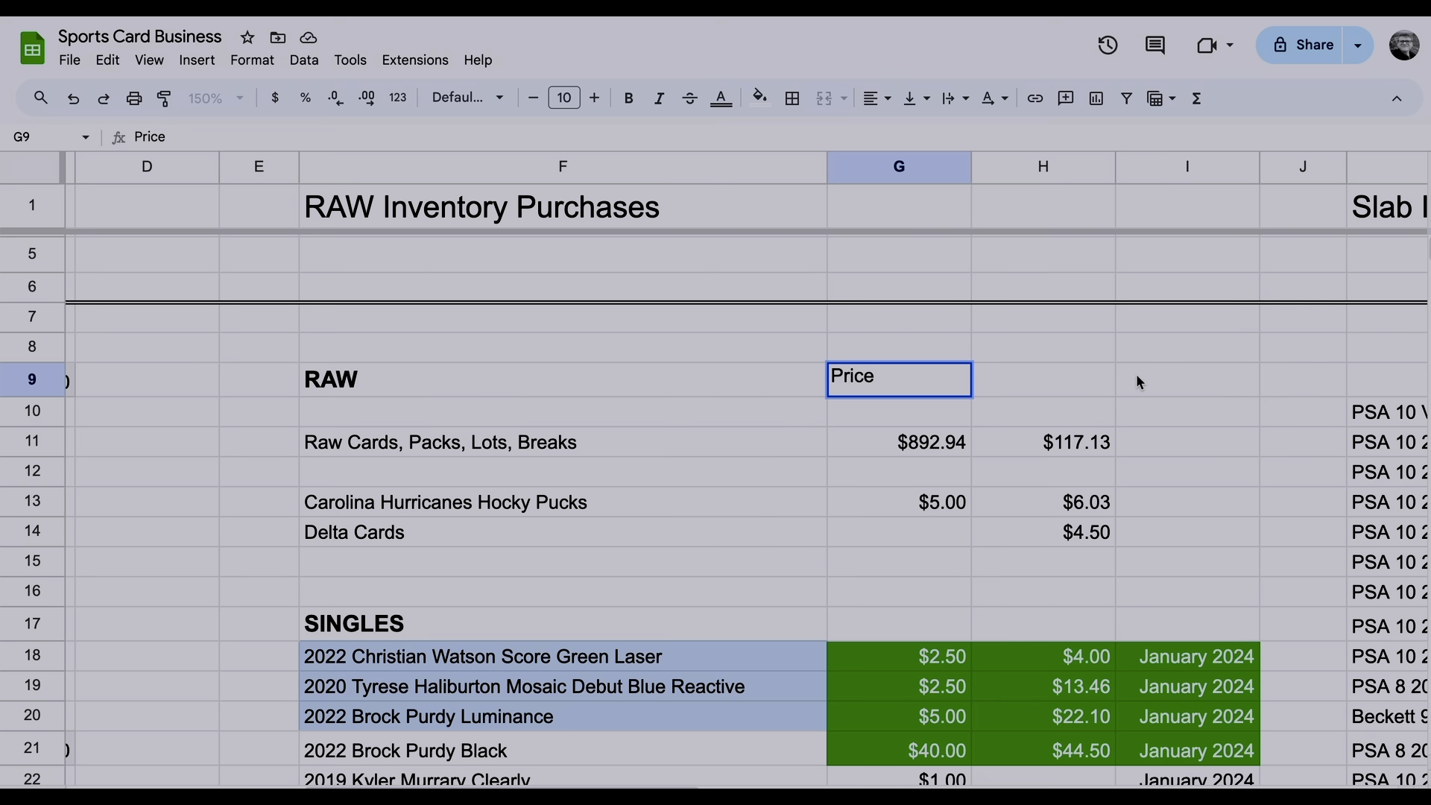
click(1138, 381)
click(1070, 380)
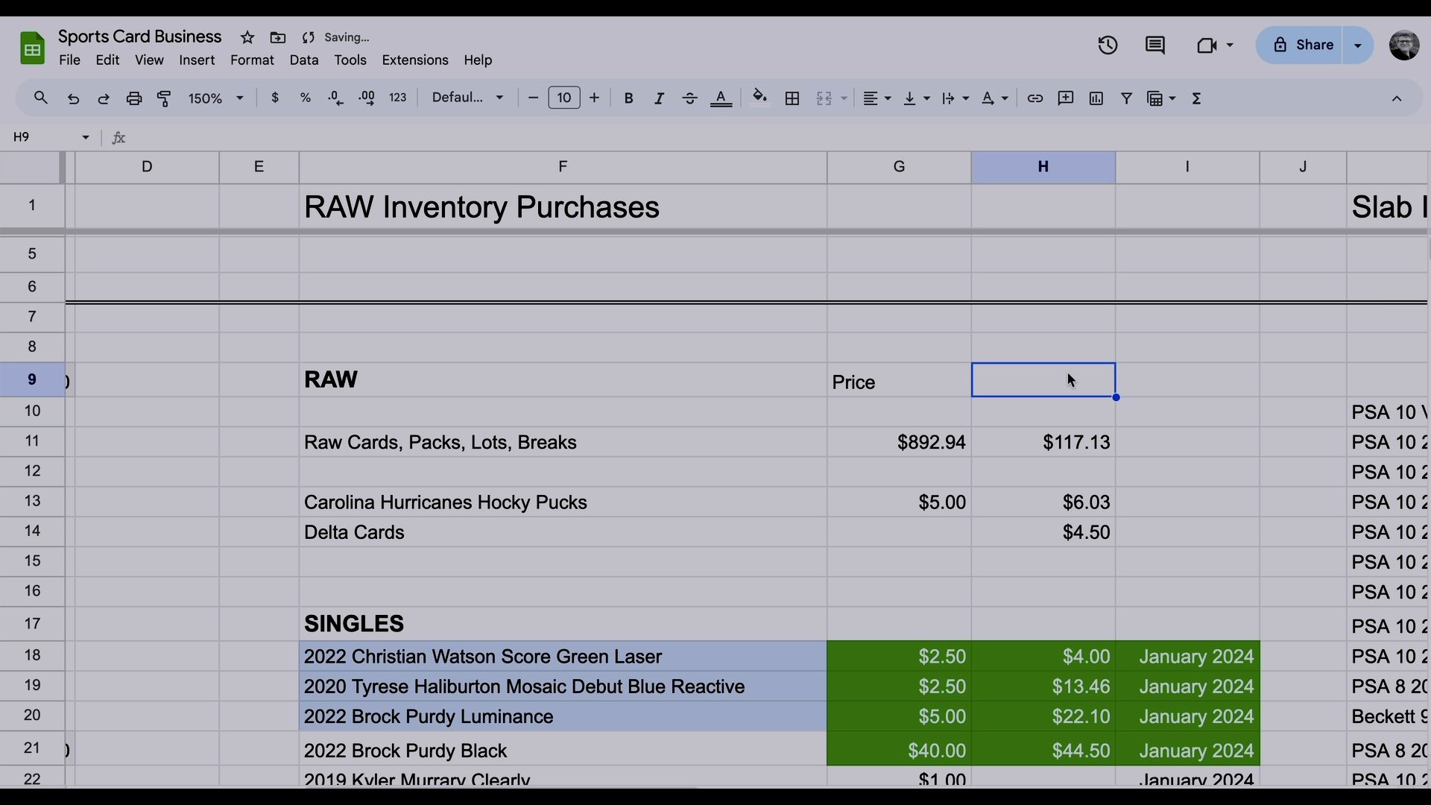
text(Recouped)
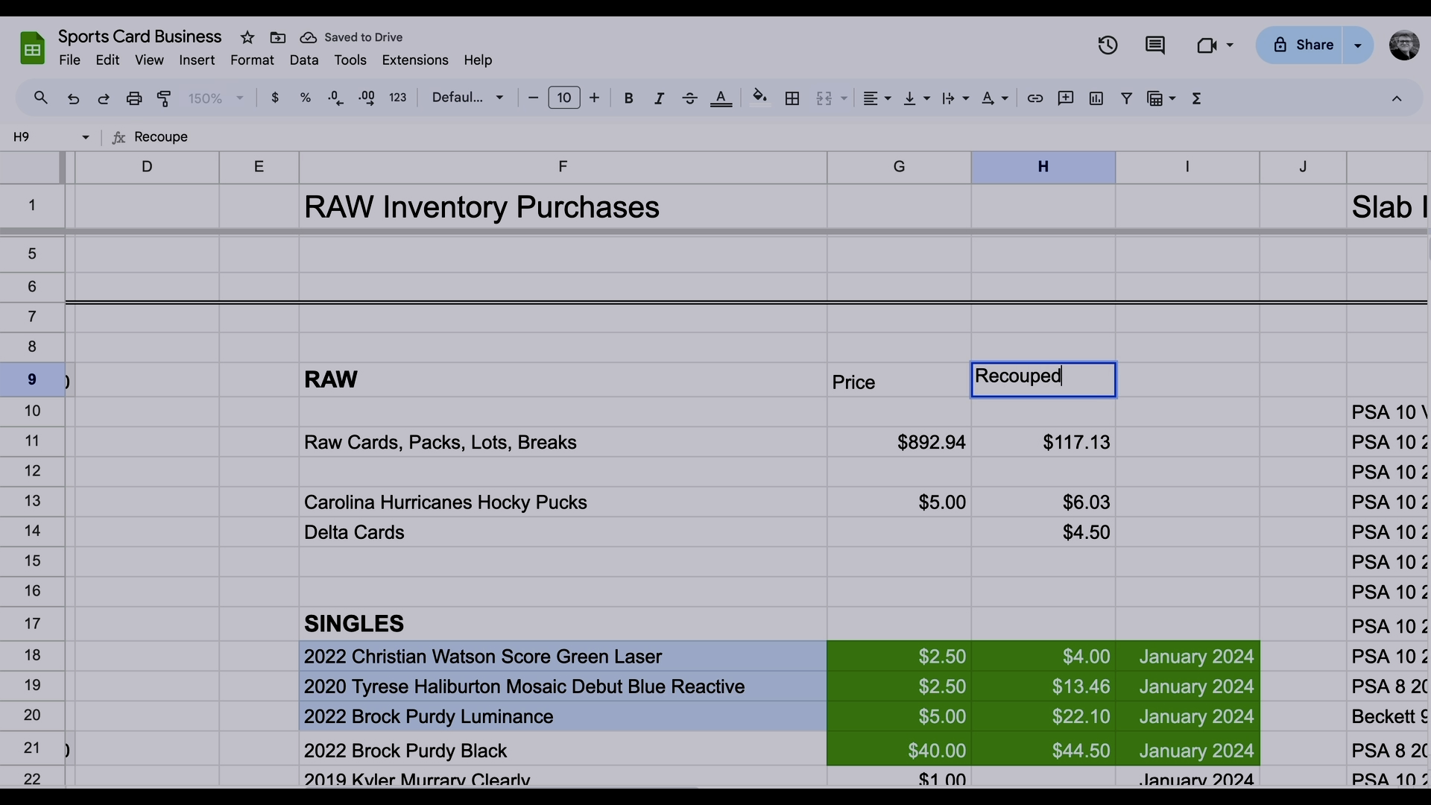
click(1128, 345)
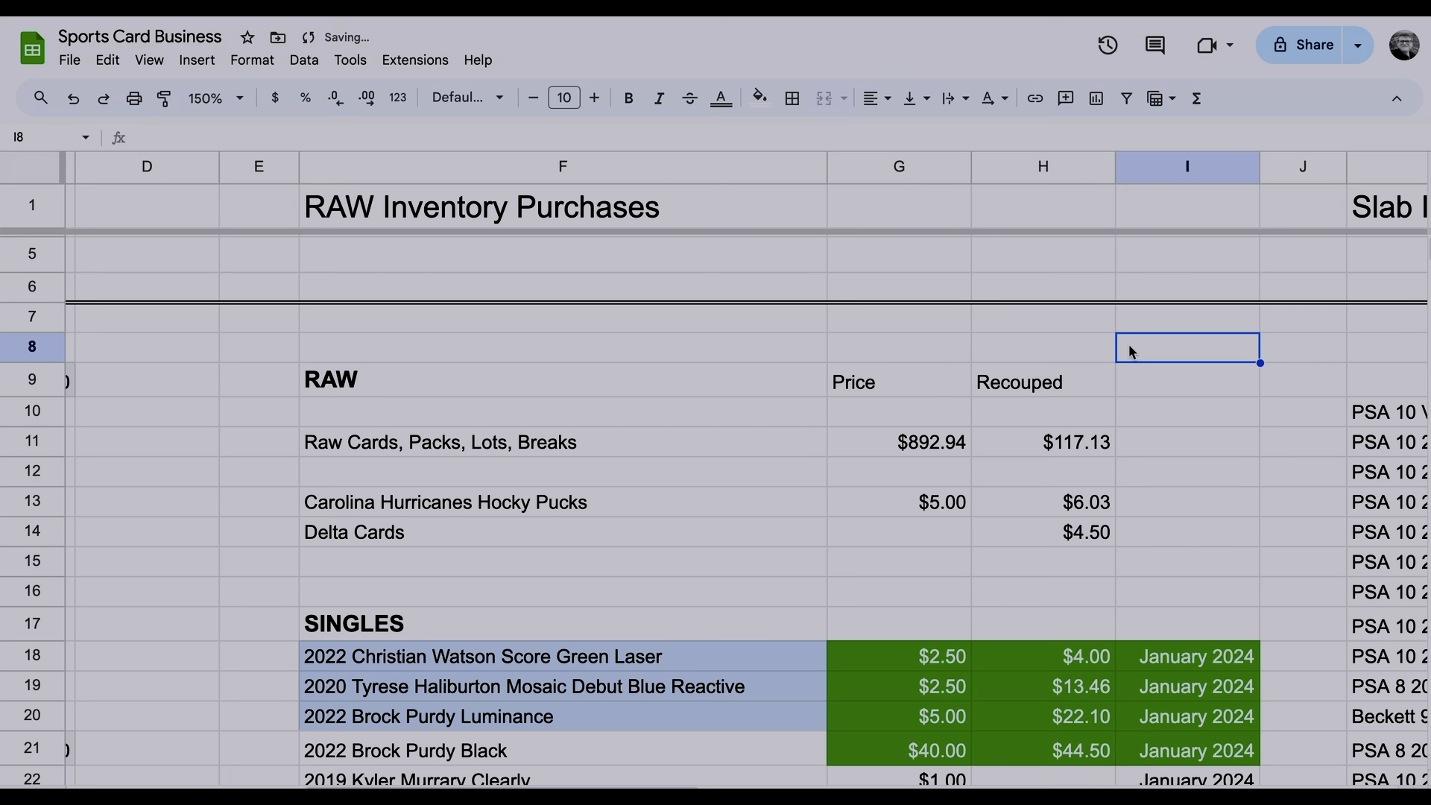
Compare the raw cards' price and recouped amount in row 11 with the hockey pucks and Delta Cards entries in rows 13 and 14
click(1077, 451)
click(949, 456)
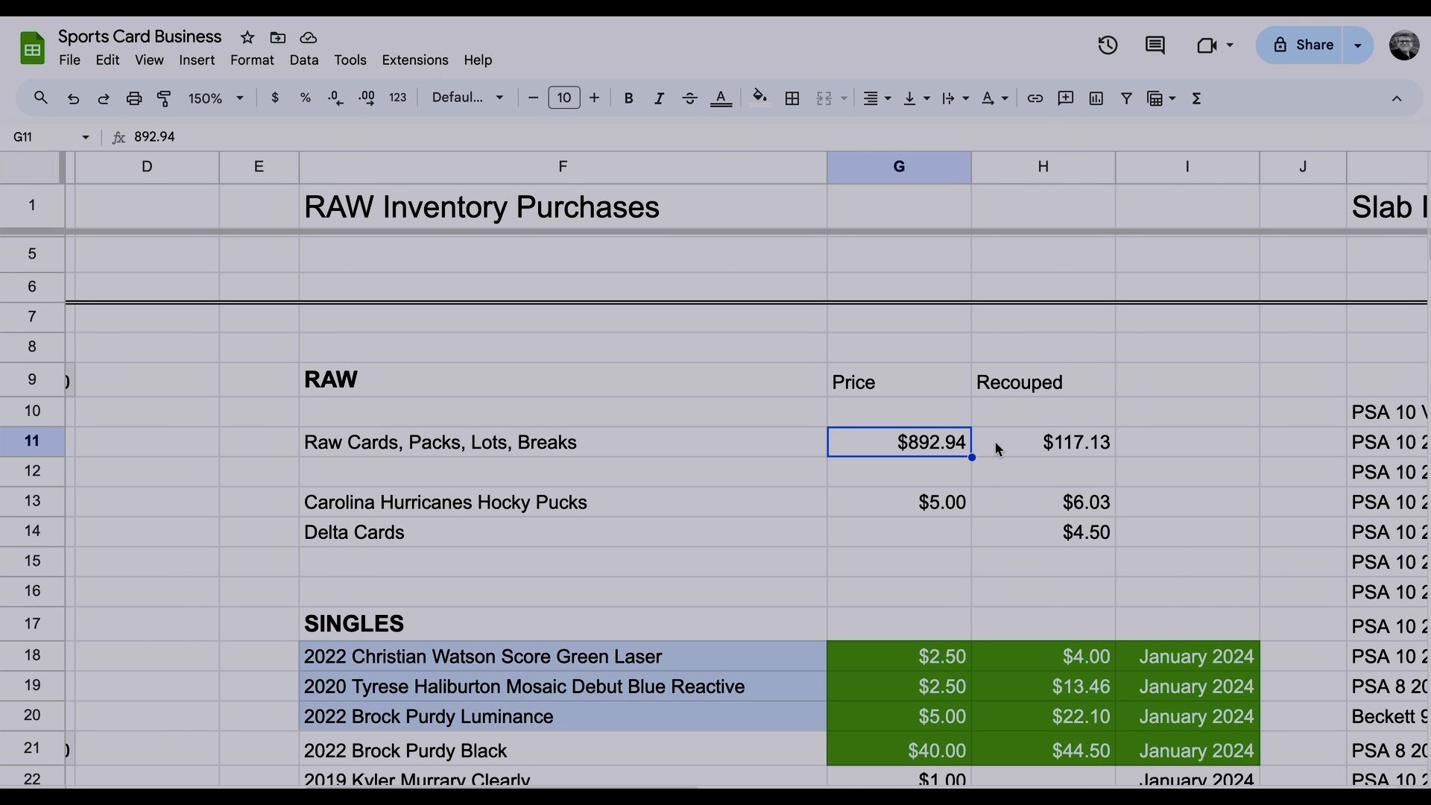
click(929, 508)
scroll(803, 517, down, 1)
scroll(803, 522, down, 1)
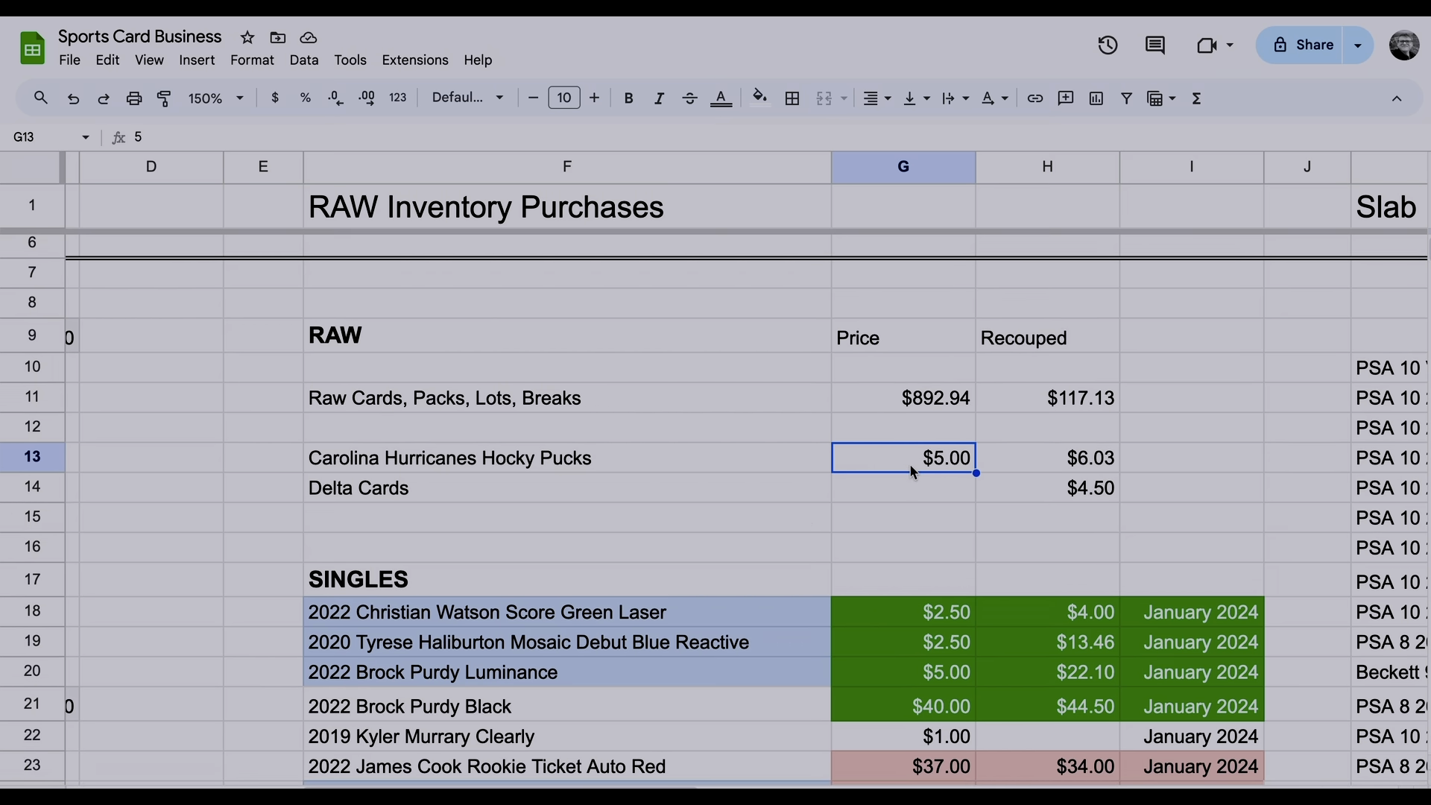
click(522, 496)
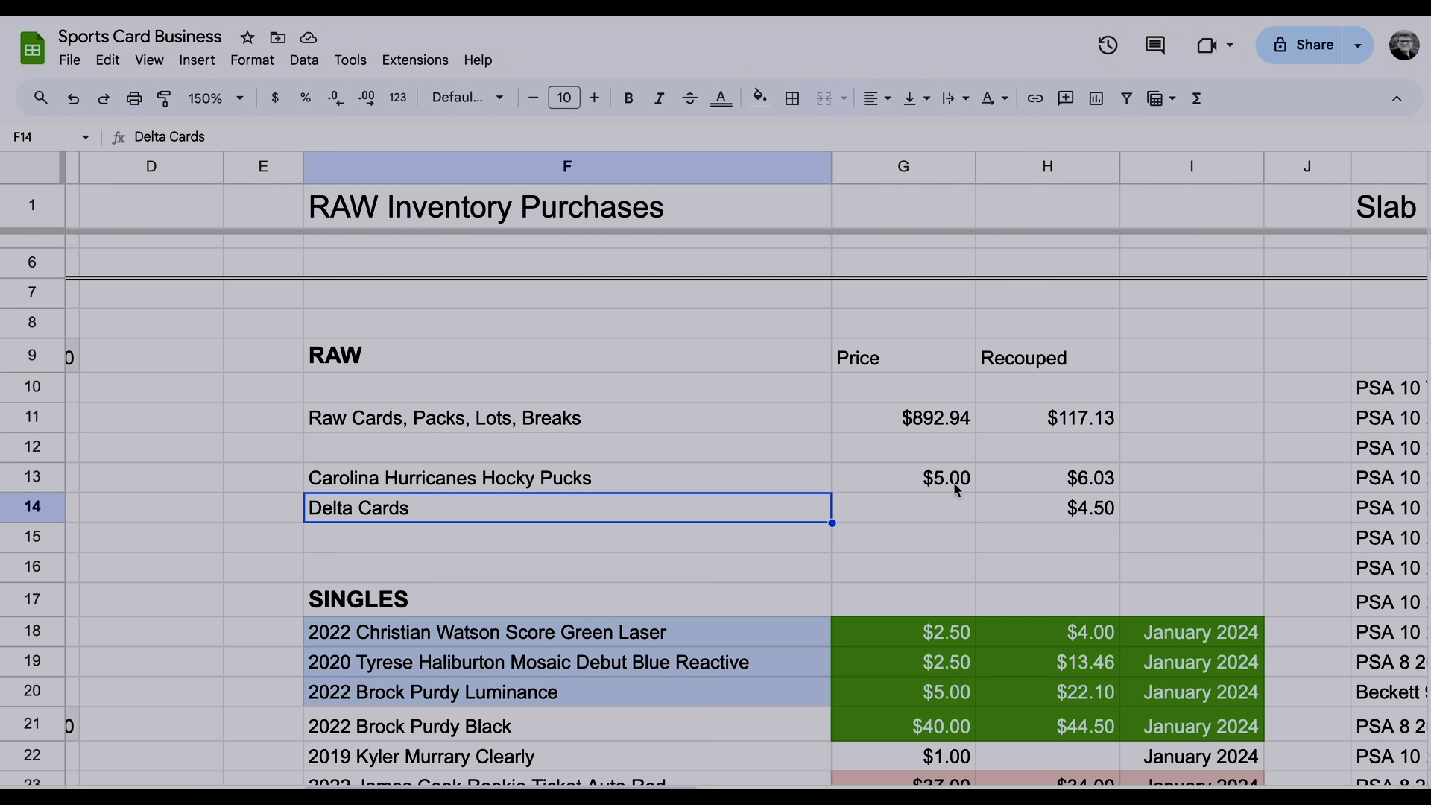
scroll(958, 485, up, 1)
click(934, 428)
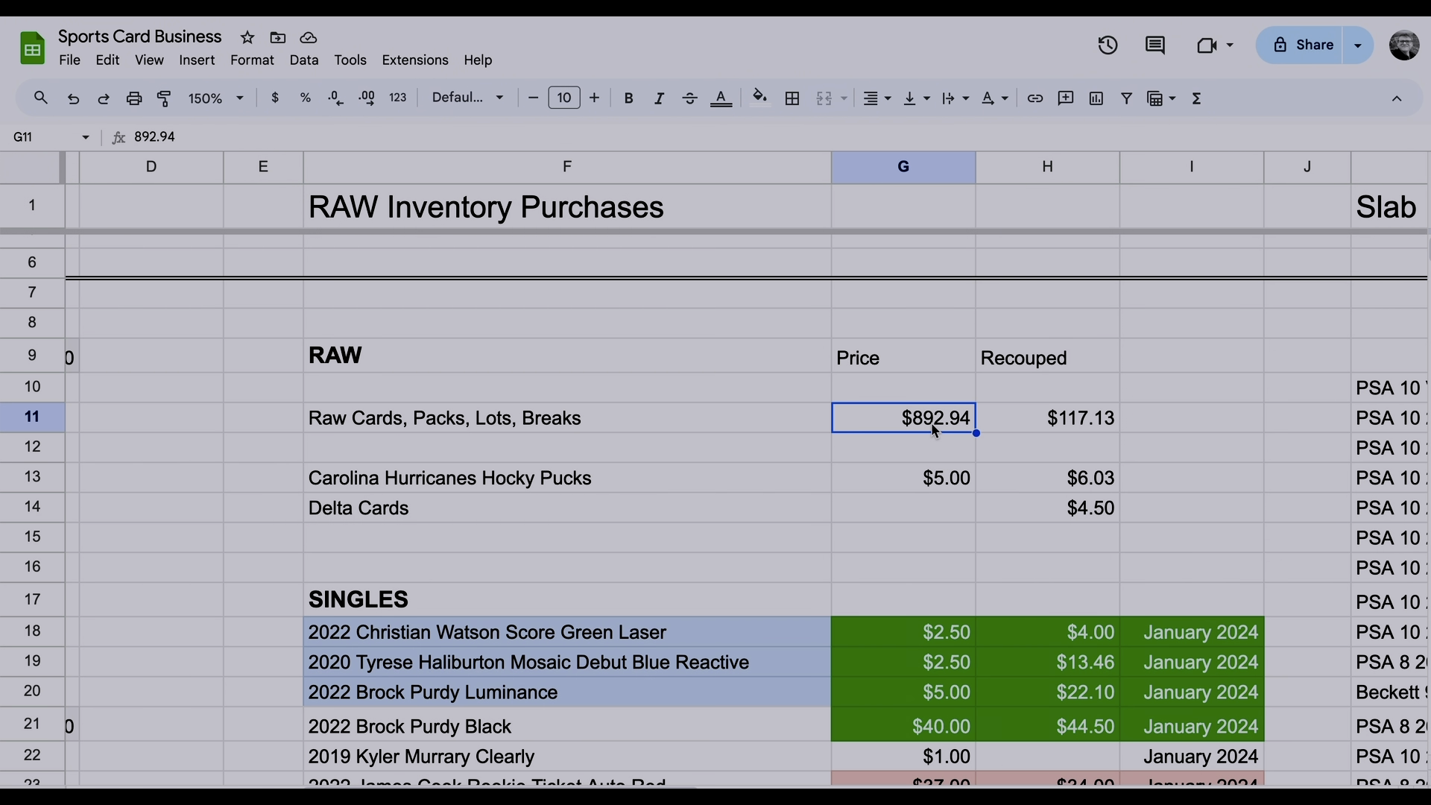
Go through the card names in the SINGLES list one by one, from F18 to F23
scroll(933, 430, down, 5)
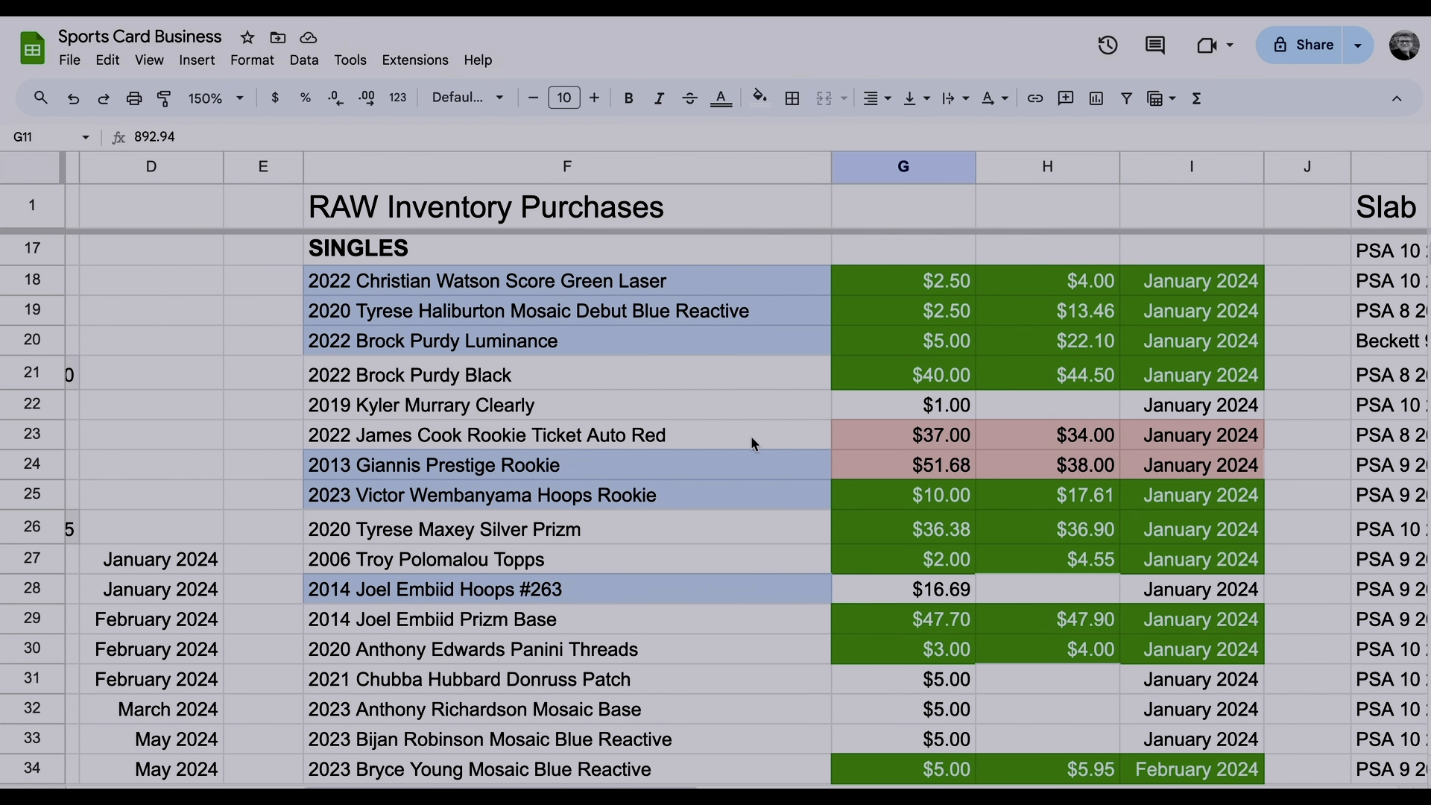
click(403, 281)
click(418, 310)
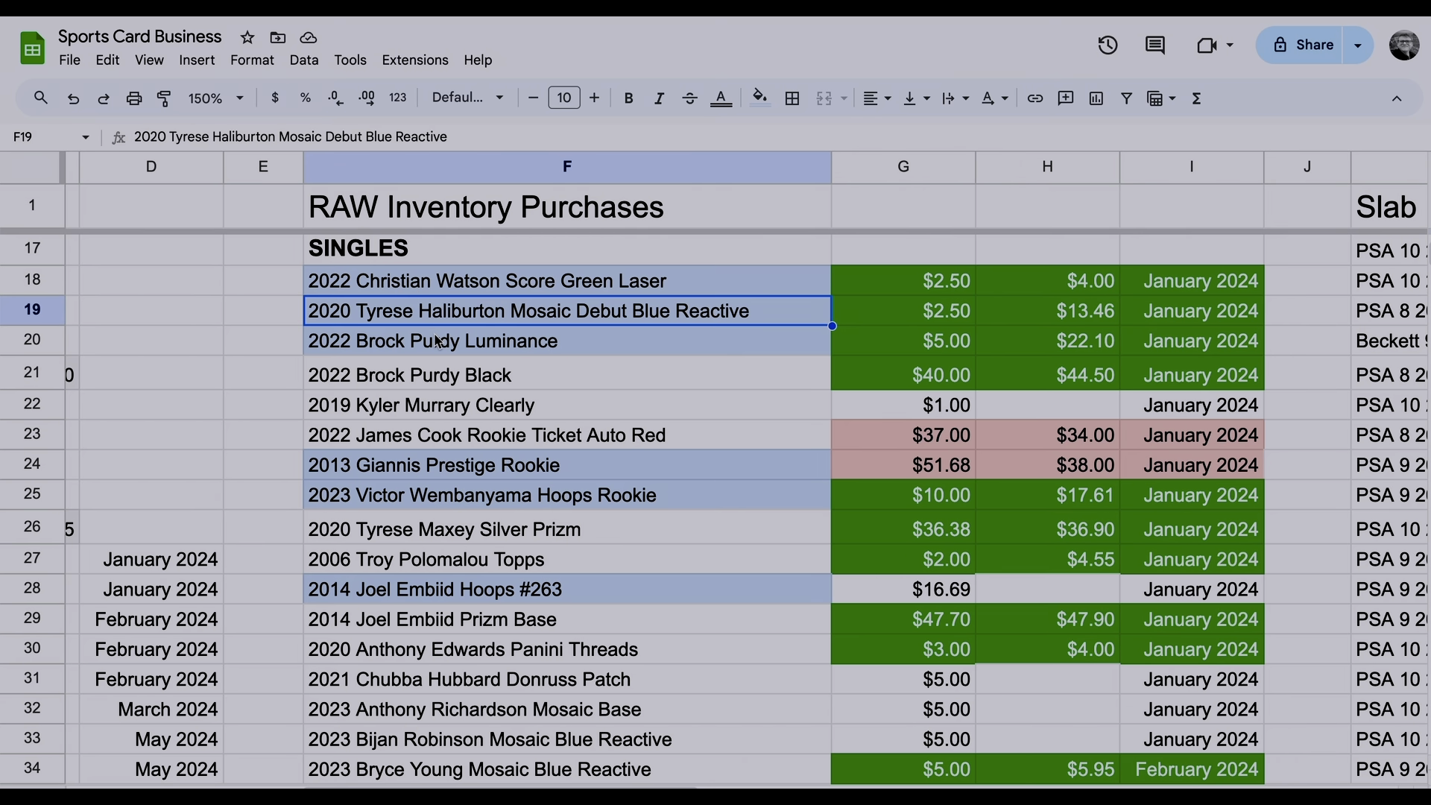
click(438, 342)
click(443, 373)
click(443, 404)
click(453, 433)
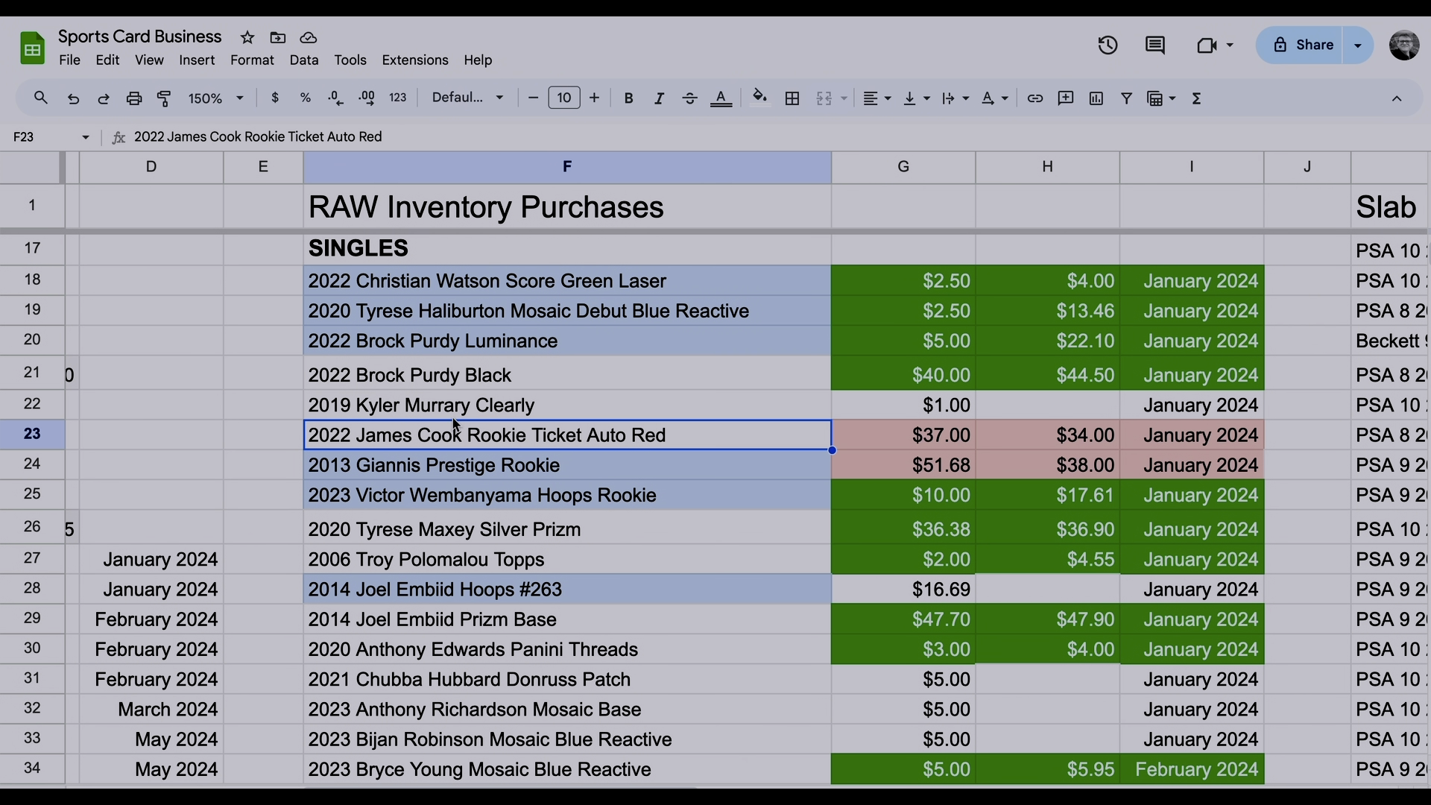
Check the RAW column headings again and examine the purchase prices of single cards in G21, G23 and G24
scroll(457, 423, up, 5)
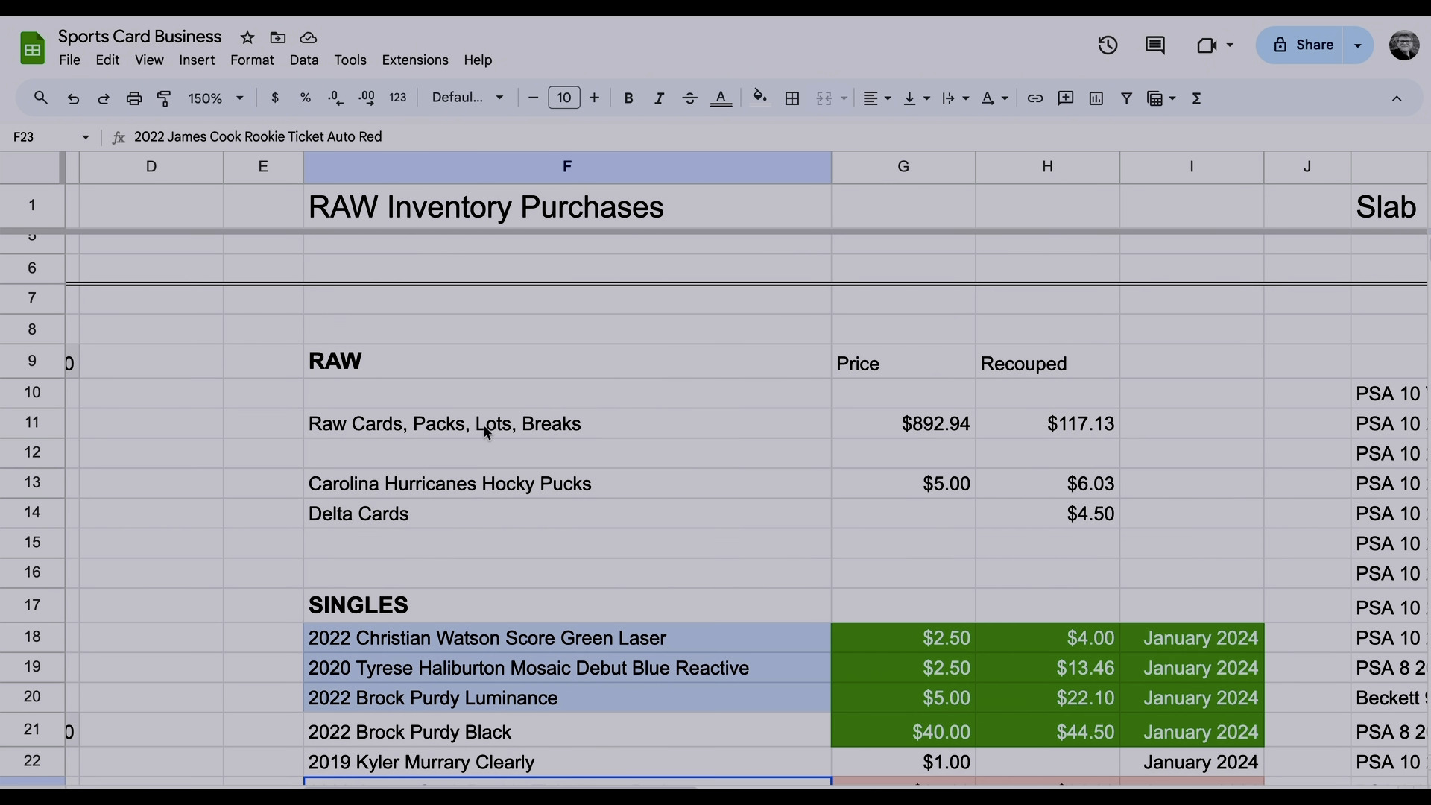
scroll(501, 484, down, 5)
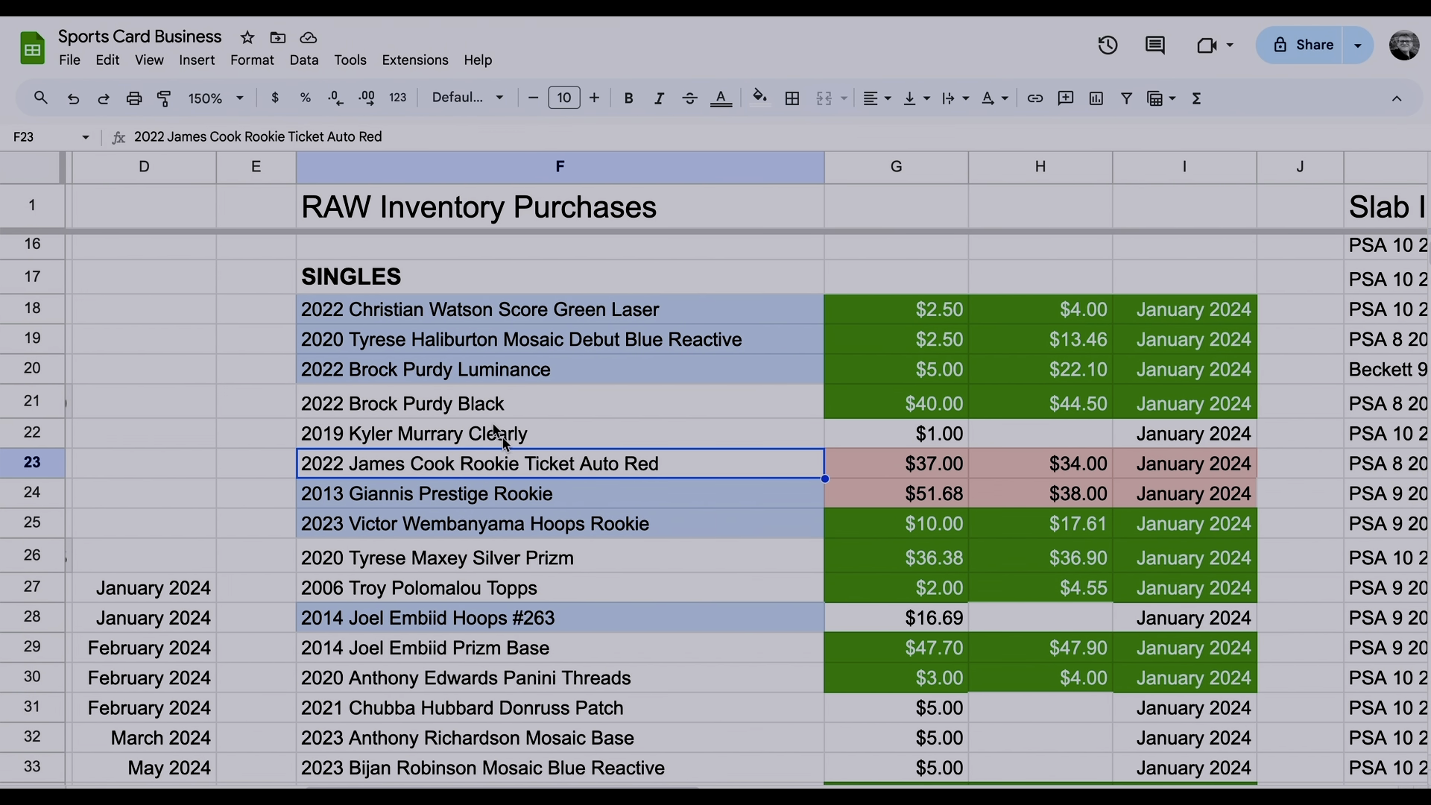
click(911, 417)
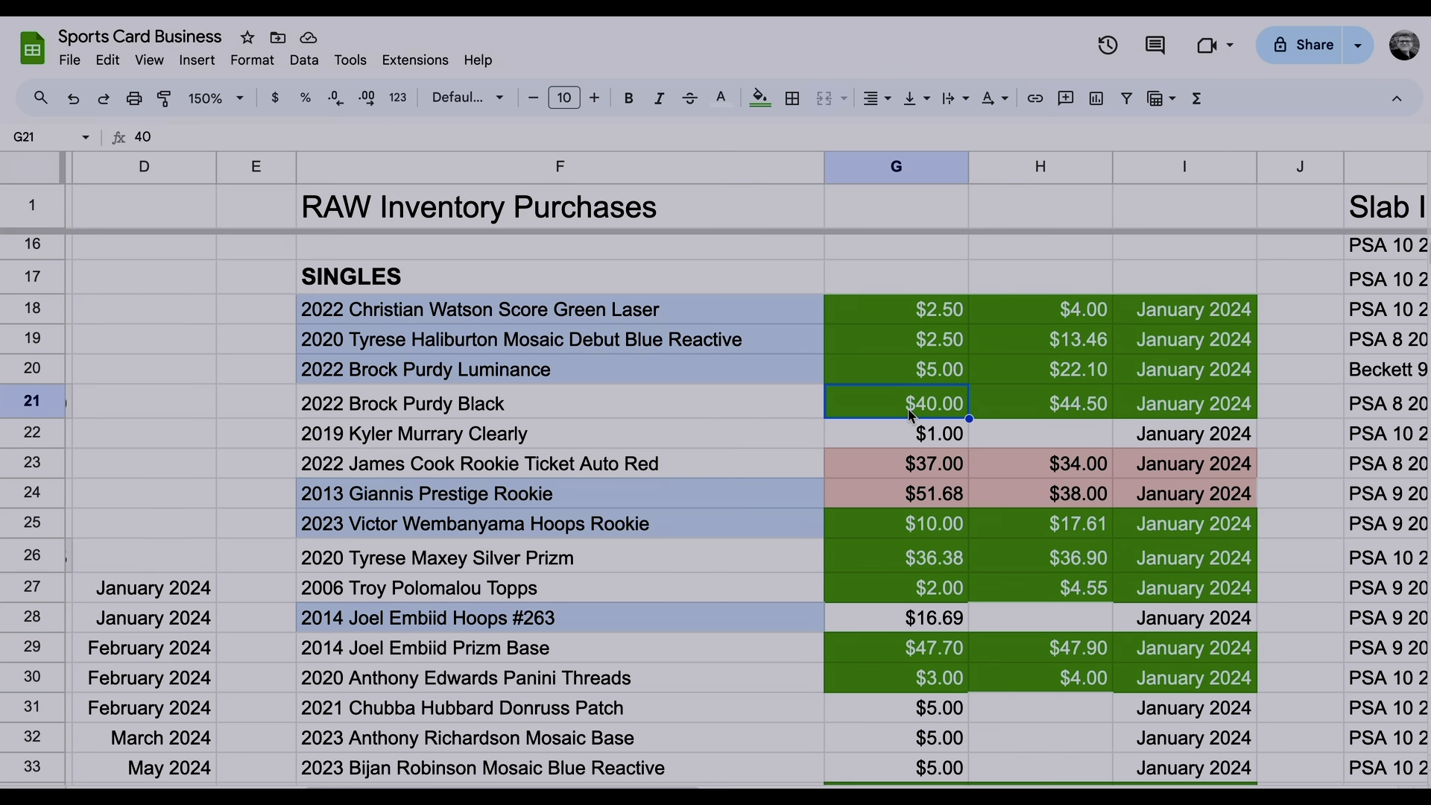
click(926, 465)
click(923, 502)
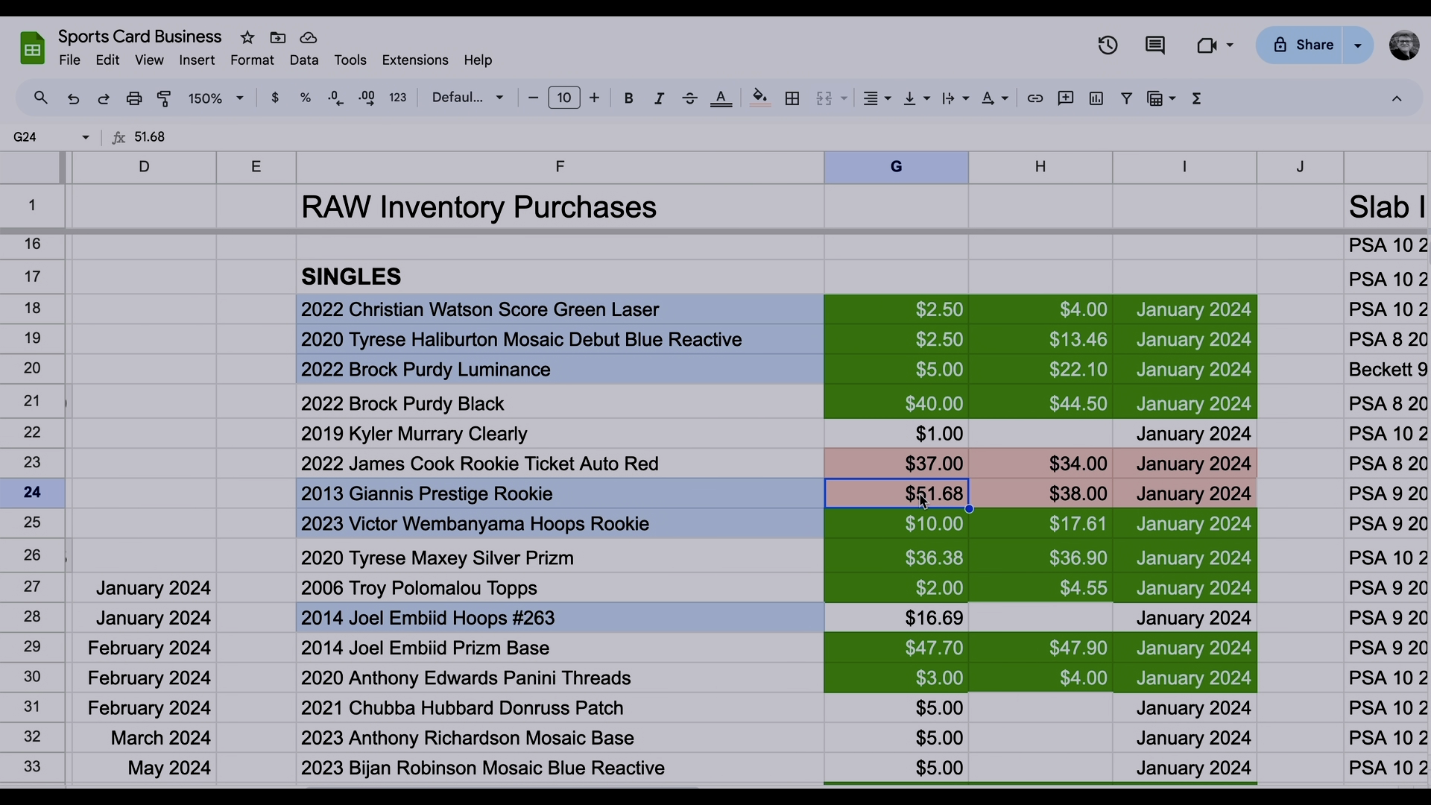
Review the purchase prices of the single cards in column G, from row 19 to row 24
click(939, 417)
click(938, 386)
click(937, 410)
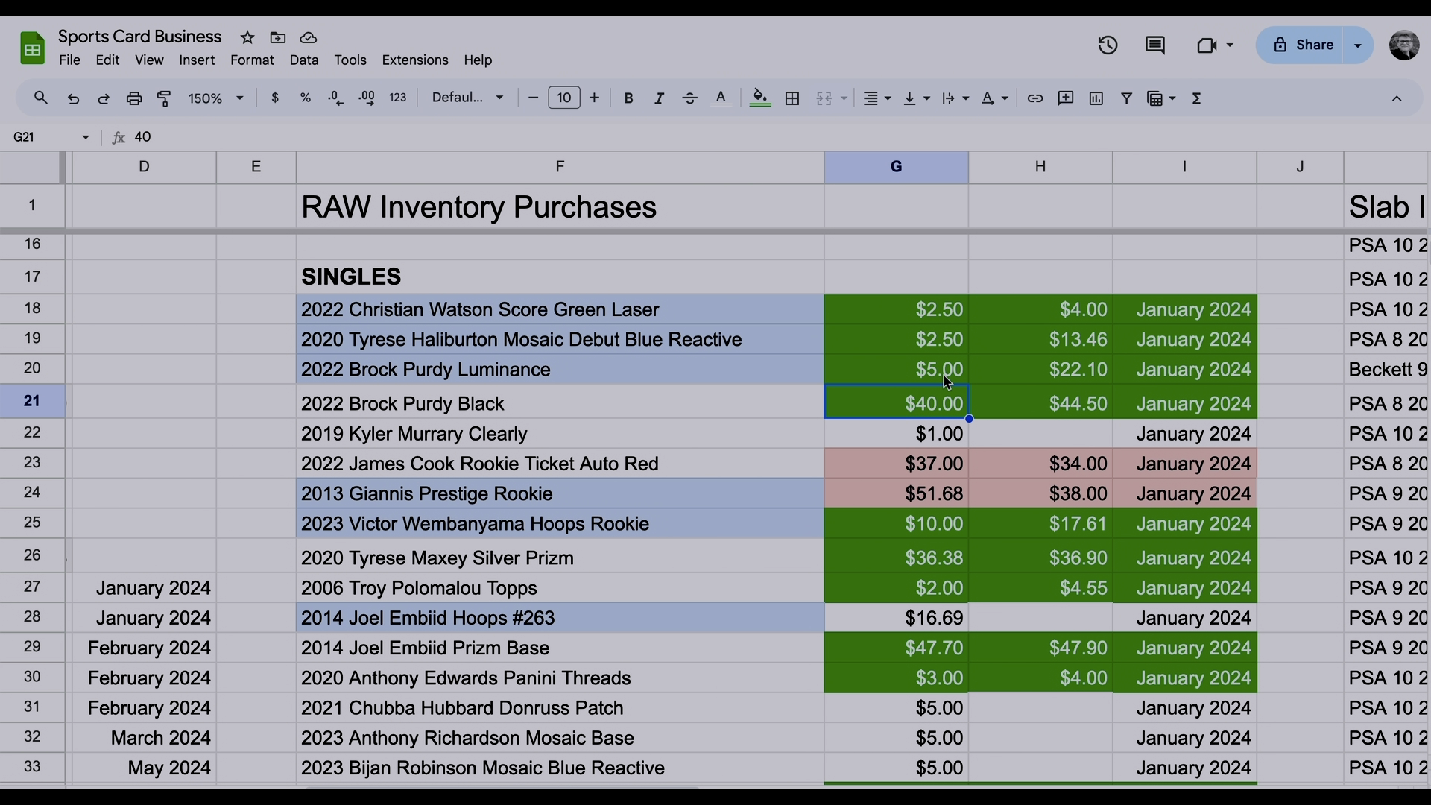
click(945, 366)
click(945, 347)
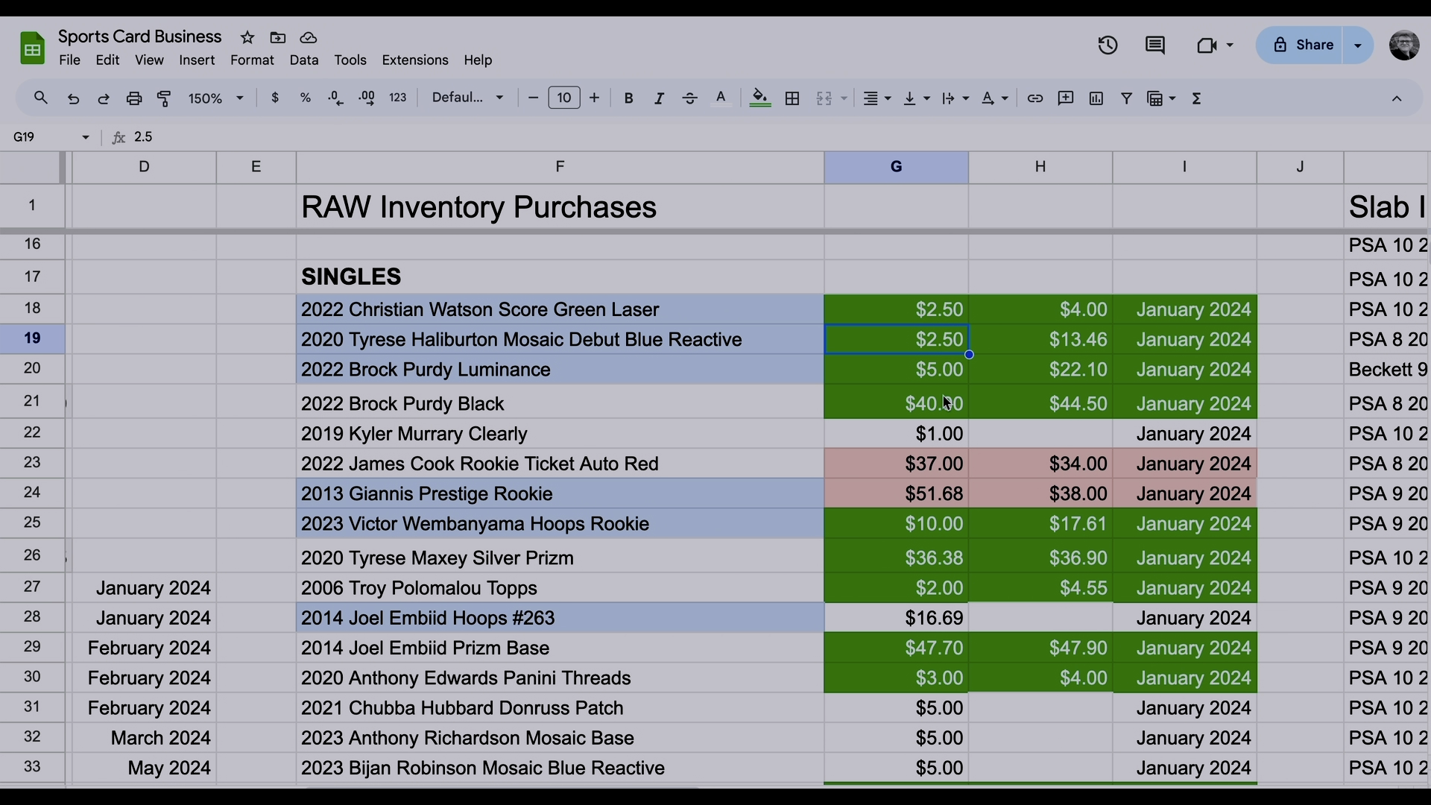
click(927, 501)
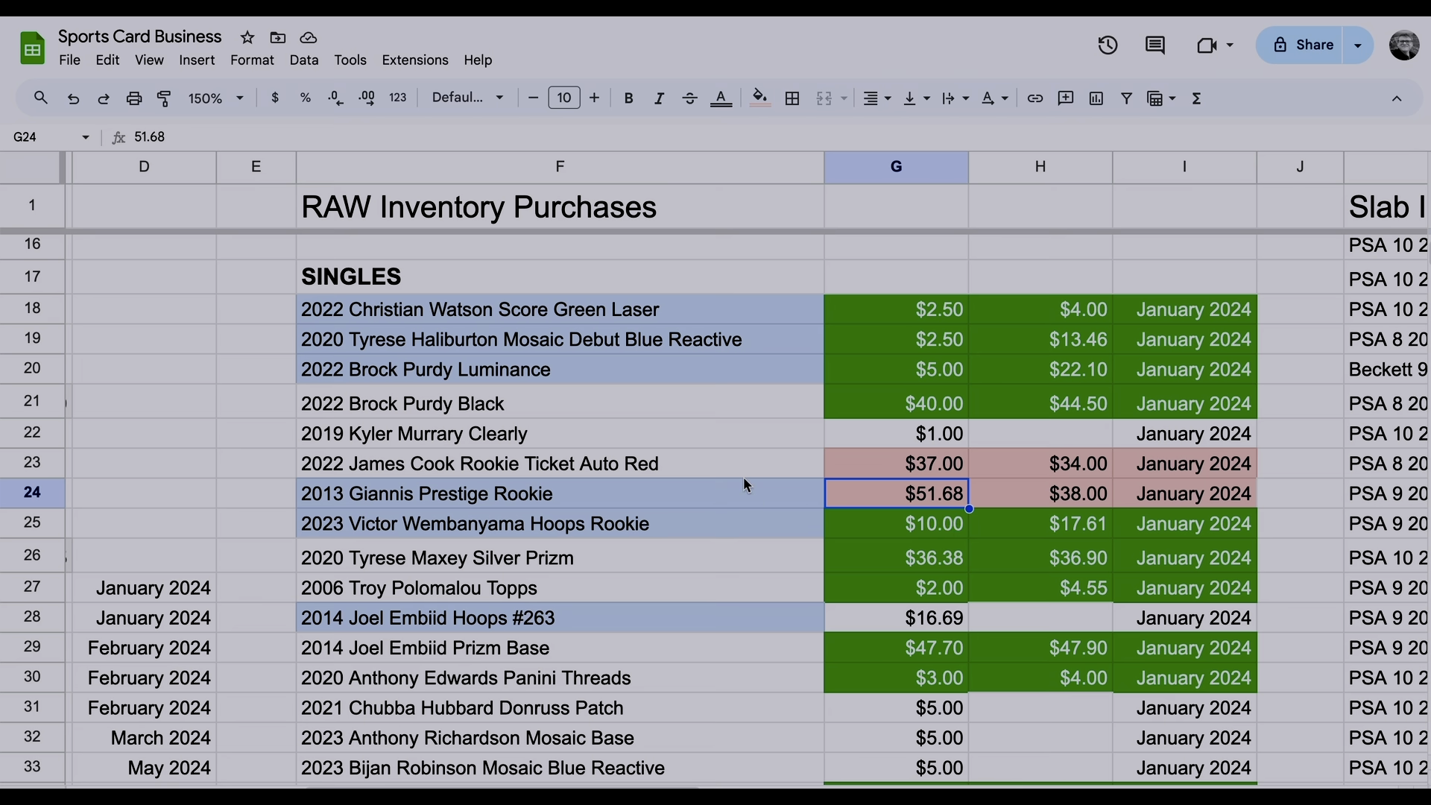
Compare the blue-highlighted card names in F18:F20, F24:F25 and F28 with the unhighlighted ones in F21 and F22
click(746, 441)
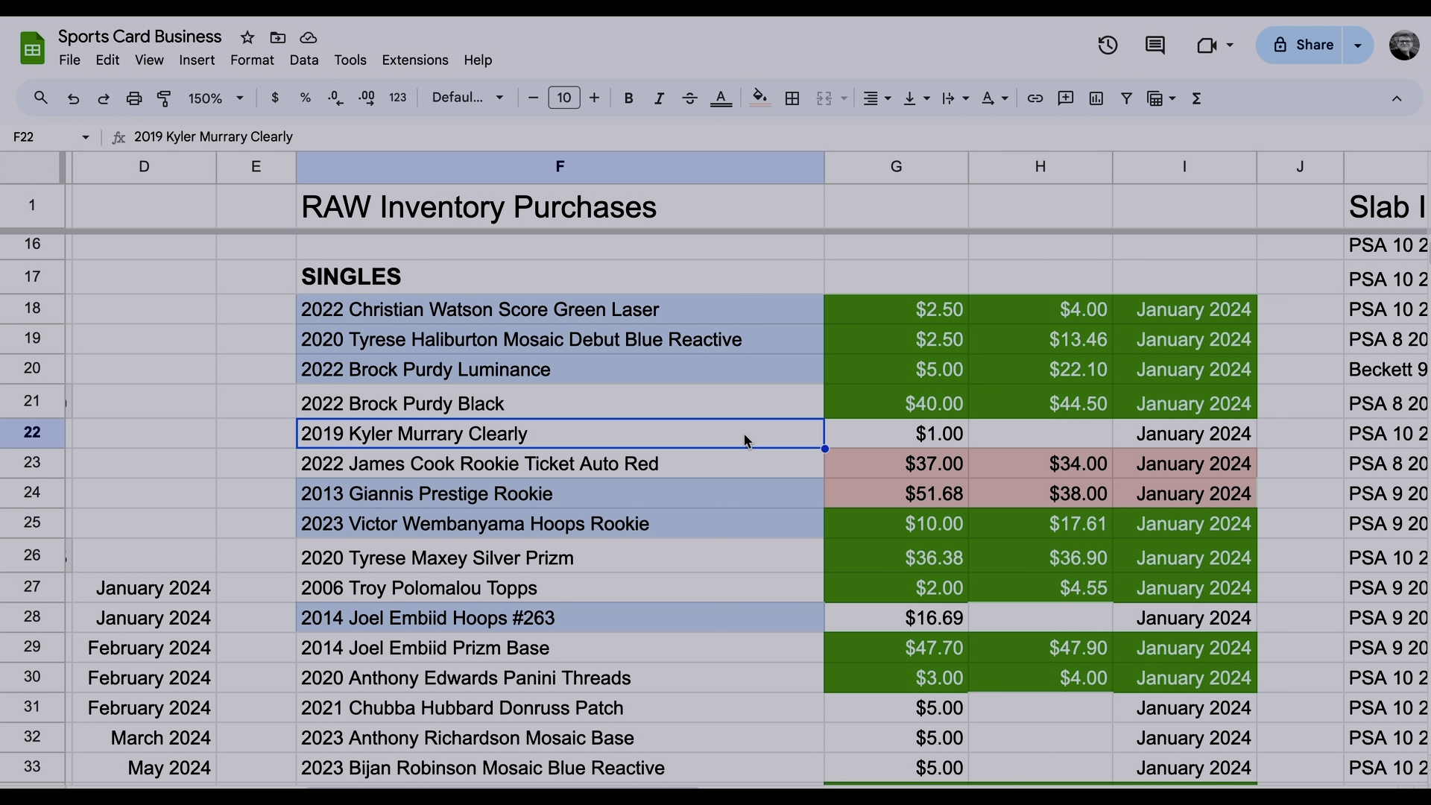
click(625, 317)
click(618, 340)
click(615, 360)
click(606, 406)
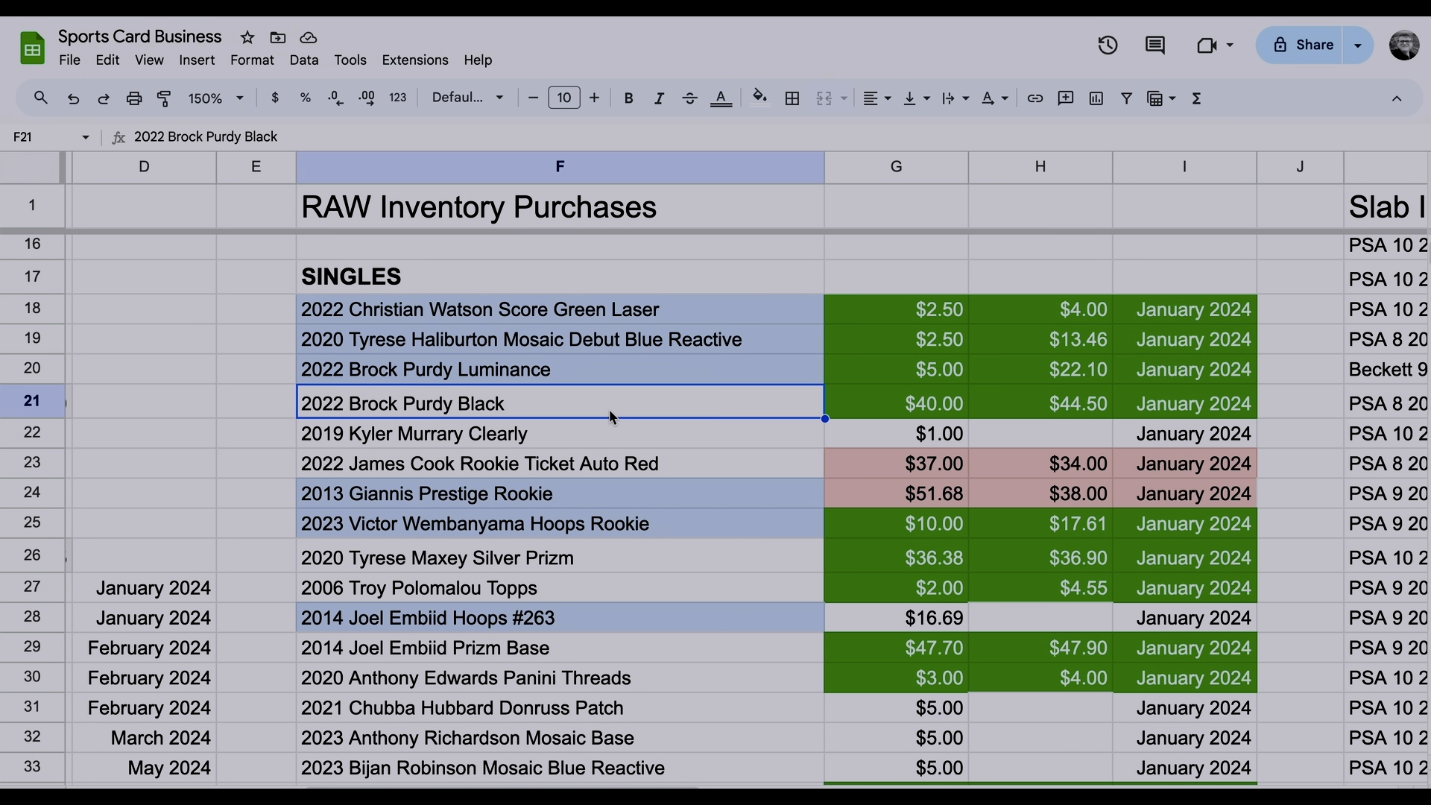
drag(612, 316, 610, 363)
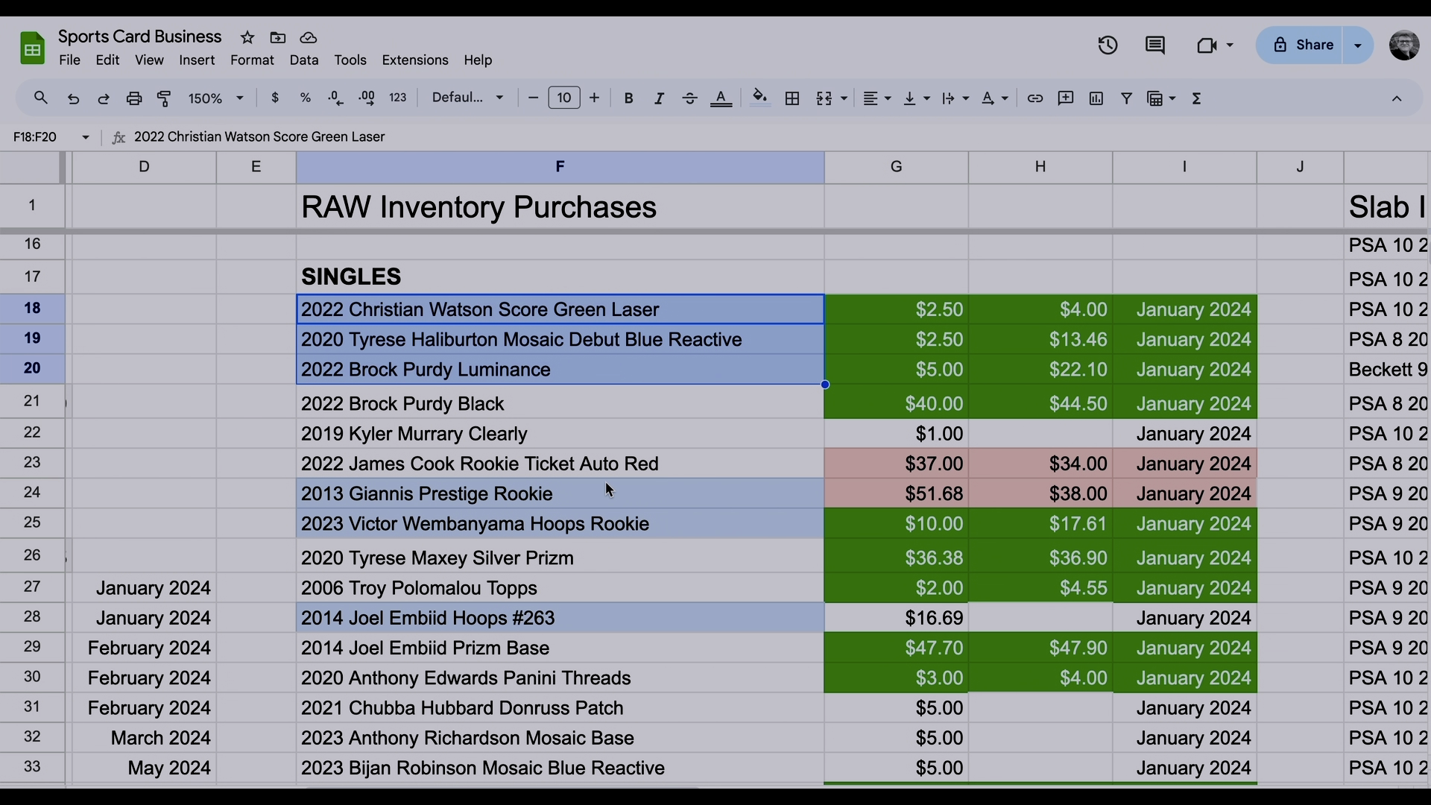
drag(606, 490, 607, 523)
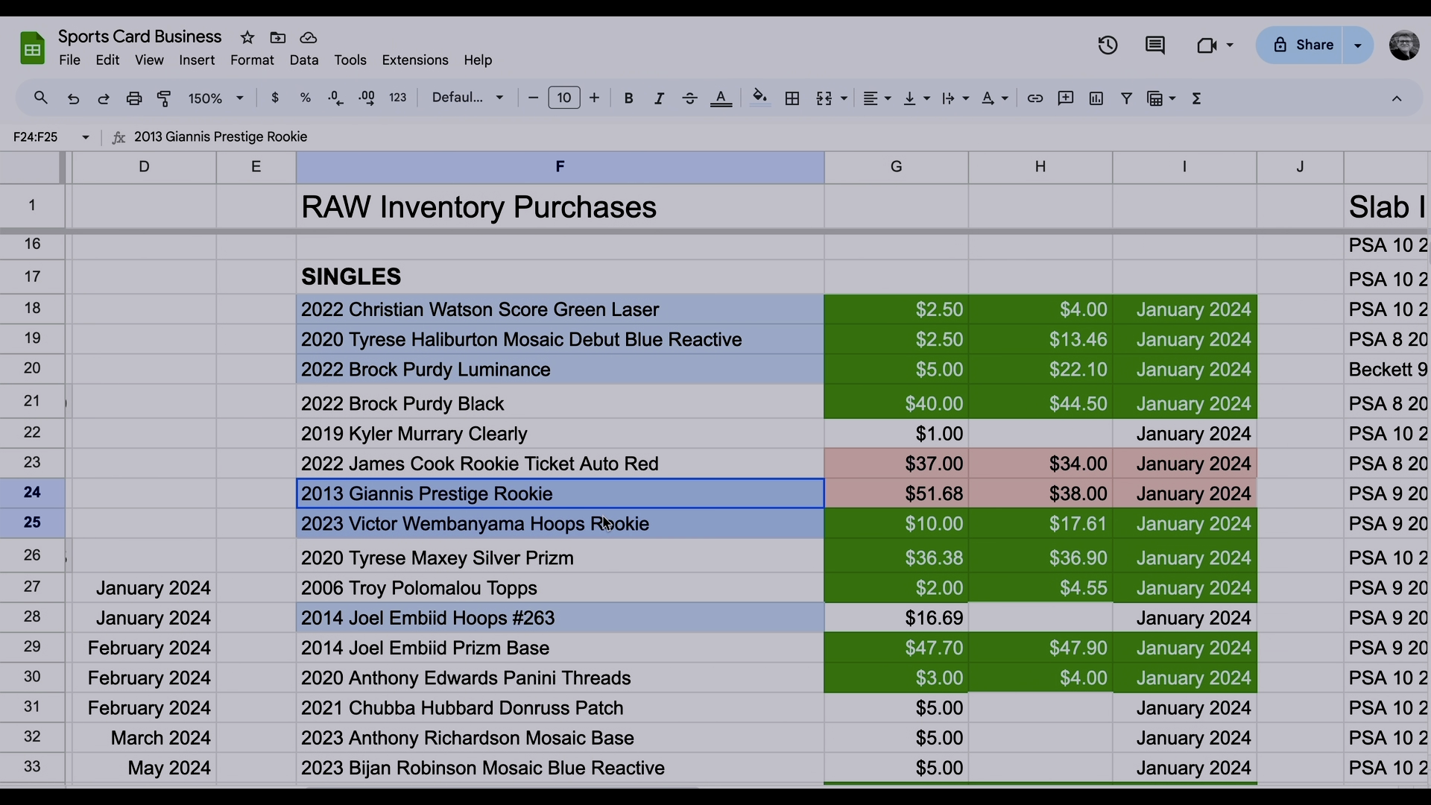
ctrl+click(623, 621)
drag(655, 317, 652, 355)
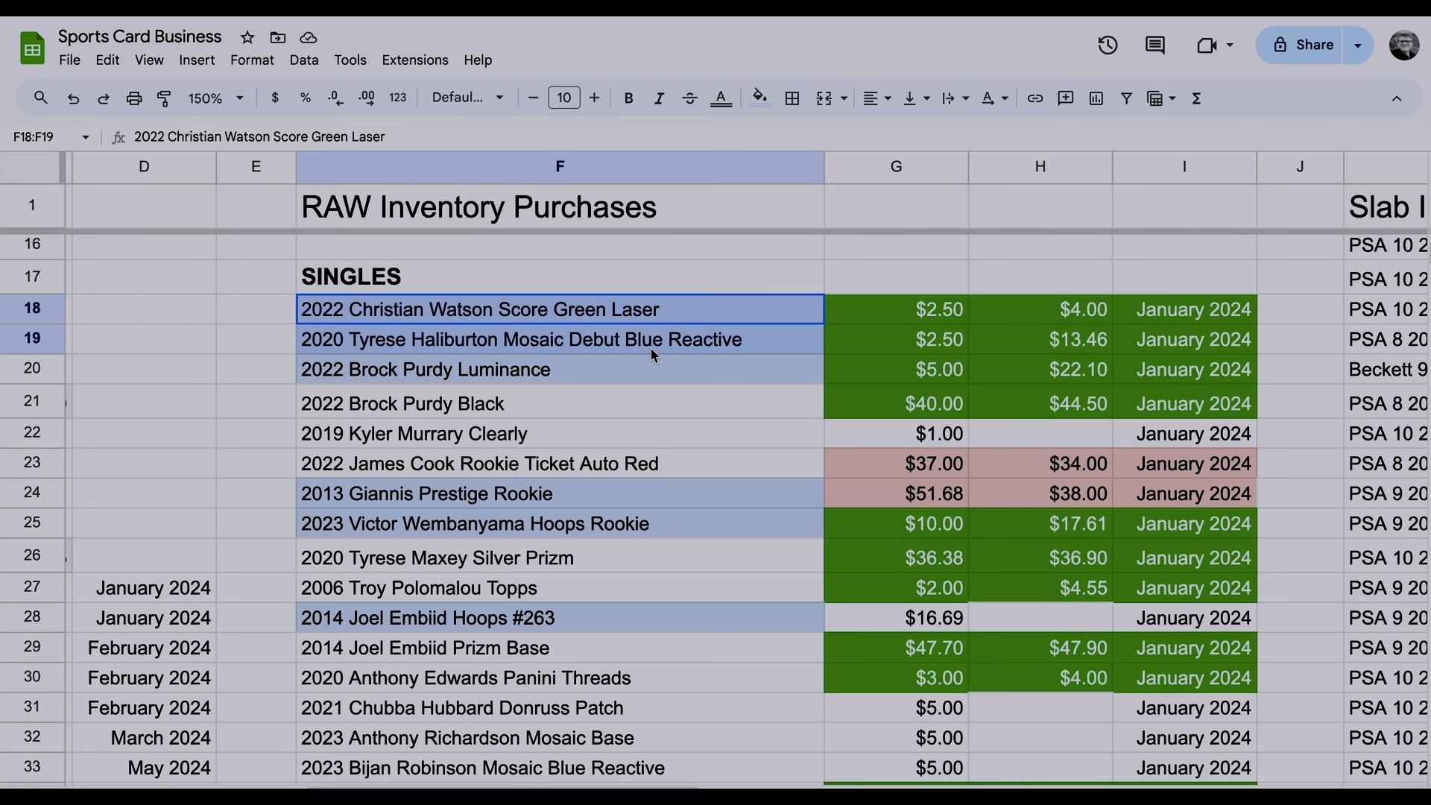
ctrl+click(643, 430)
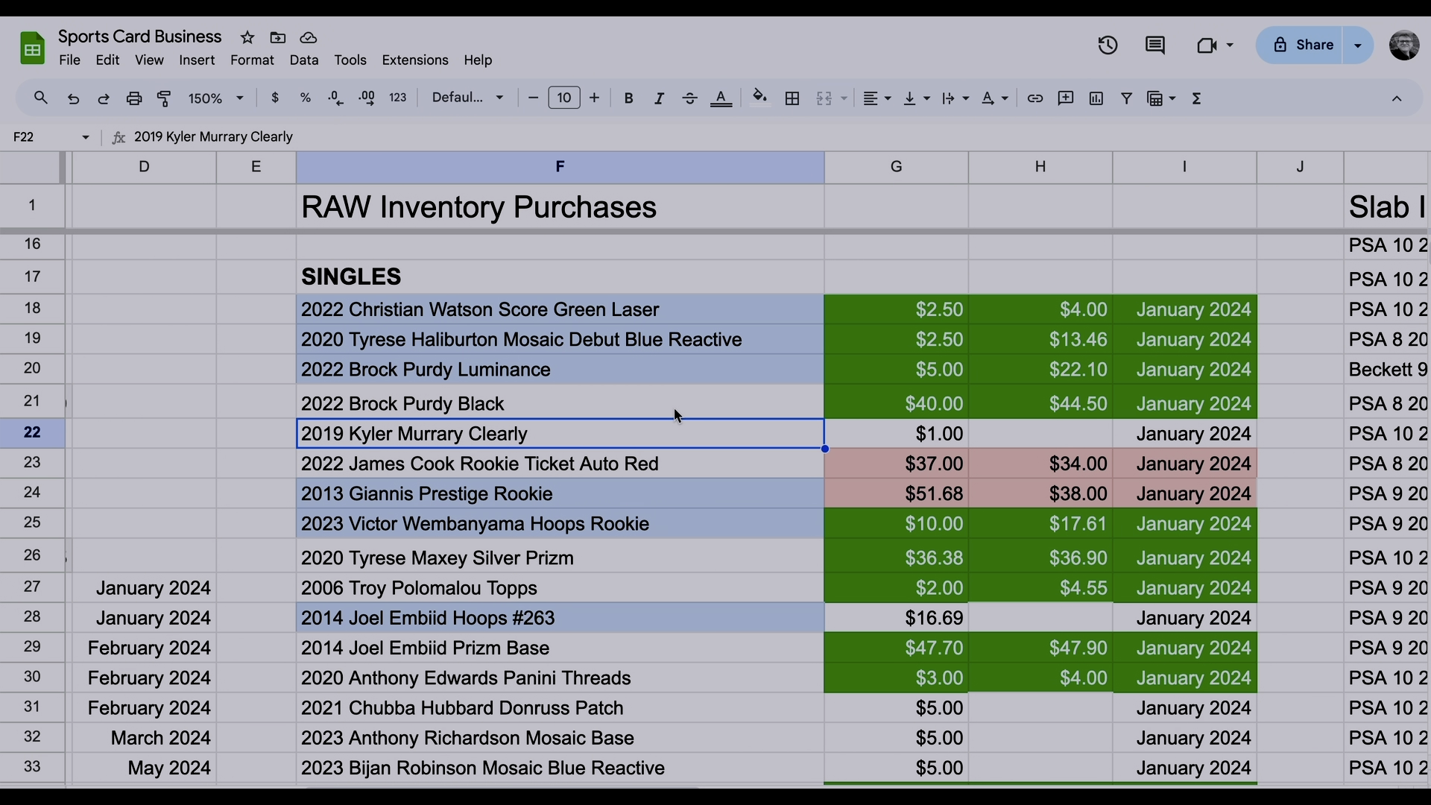
Compare the price and recouped amount of each green-marked single card in rows 18 to 20
click(1101, 317)
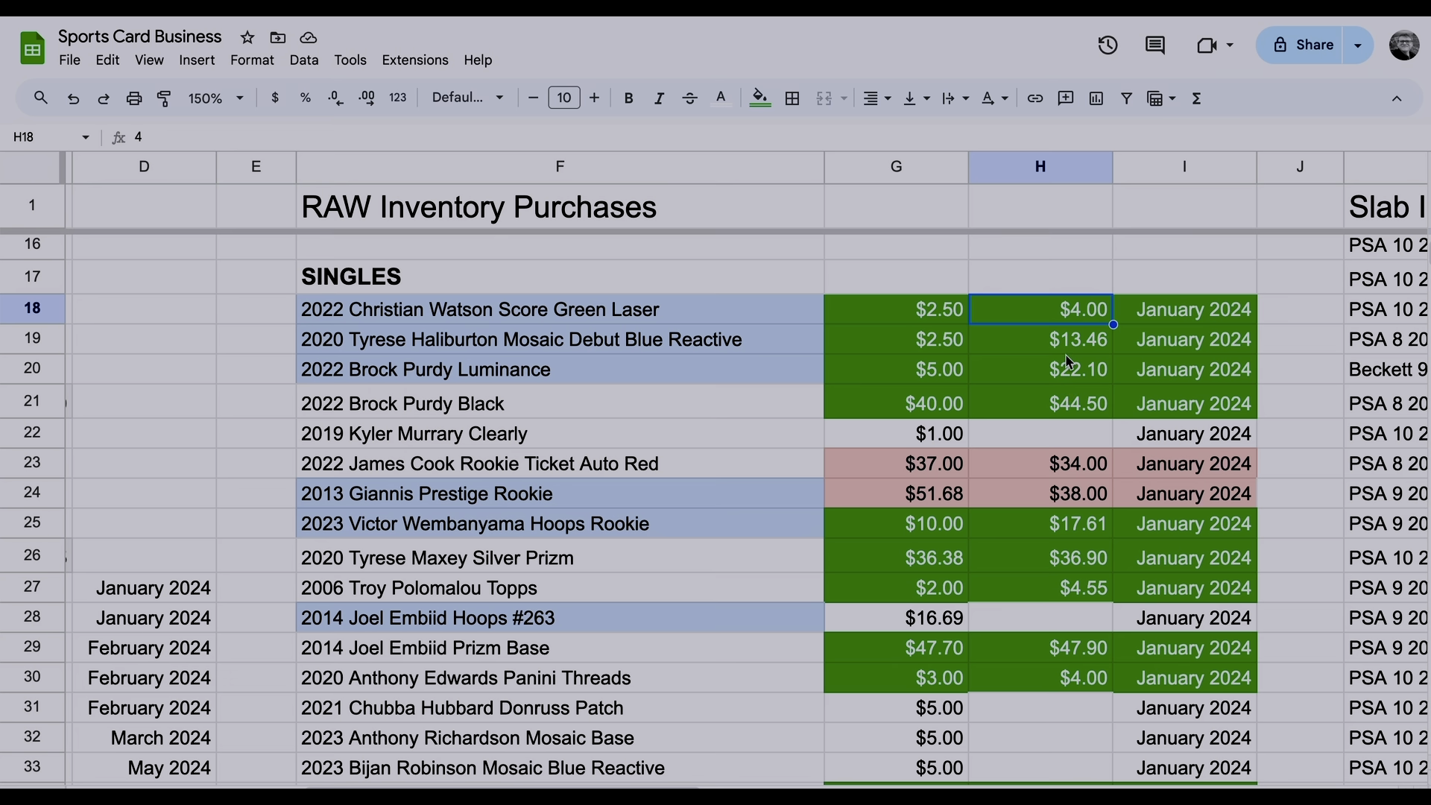
click(518, 322)
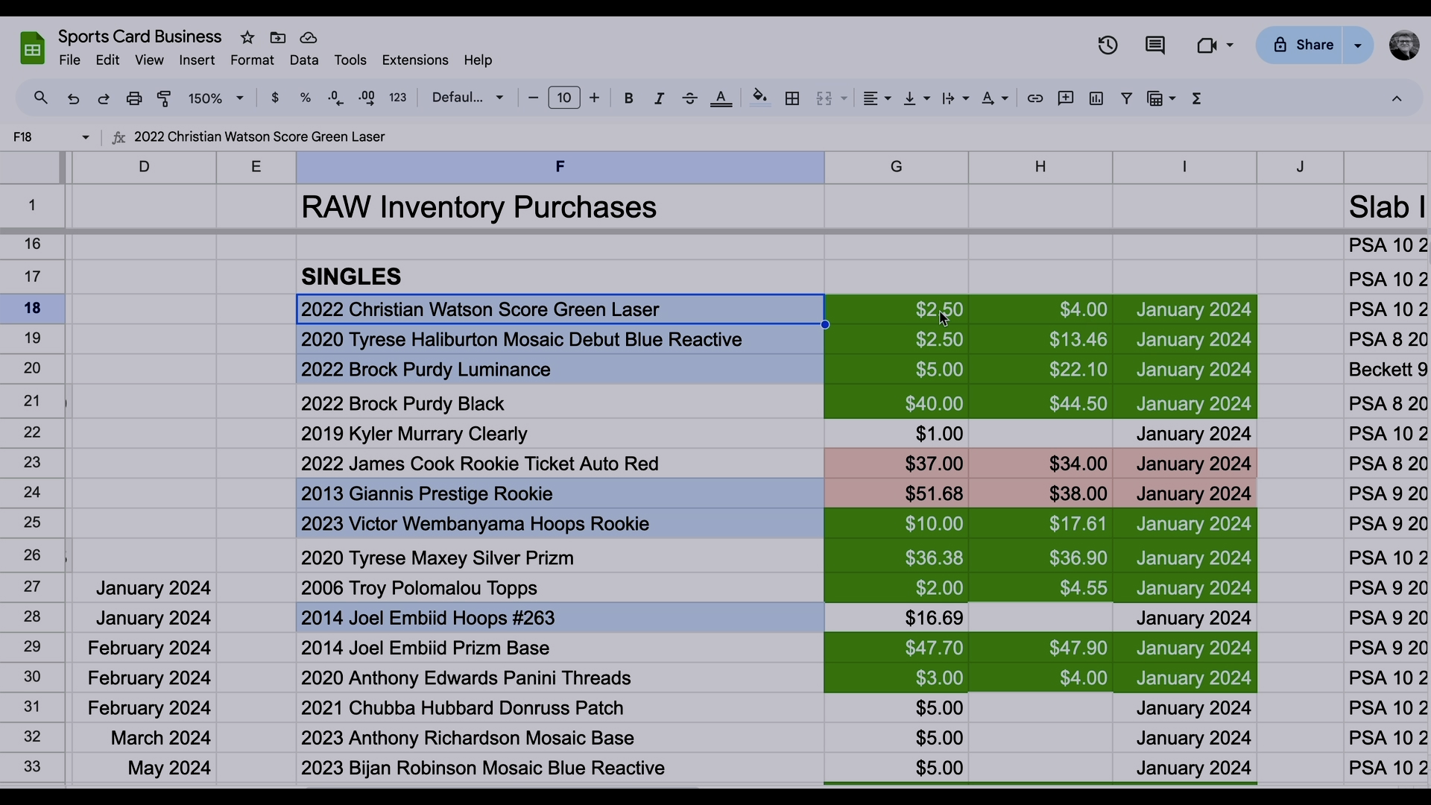
drag(946, 313, 1083, 322)
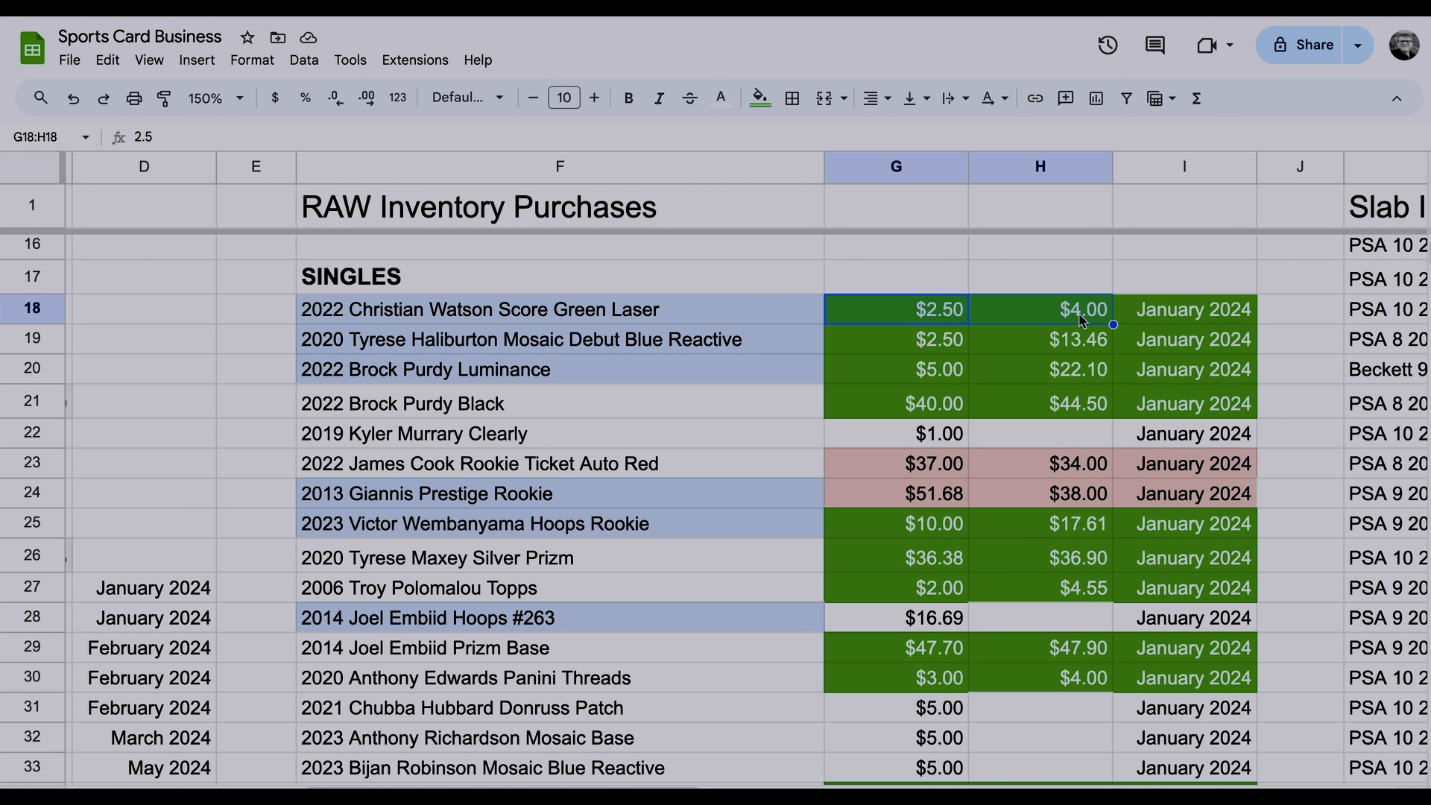
click(1047, 283)
drag(945, 341, 1043, 345)
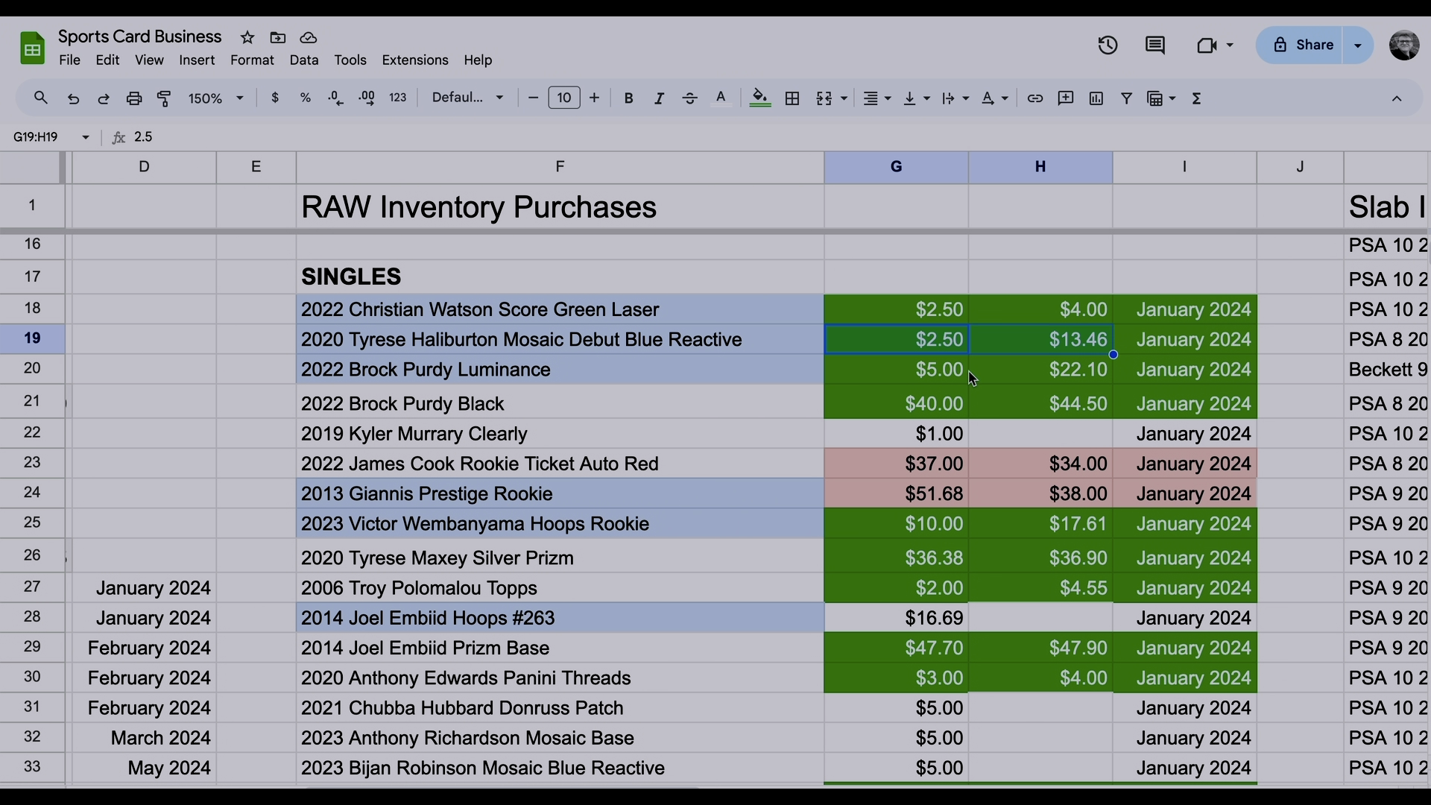
drag(960, 371, 1056, 379)
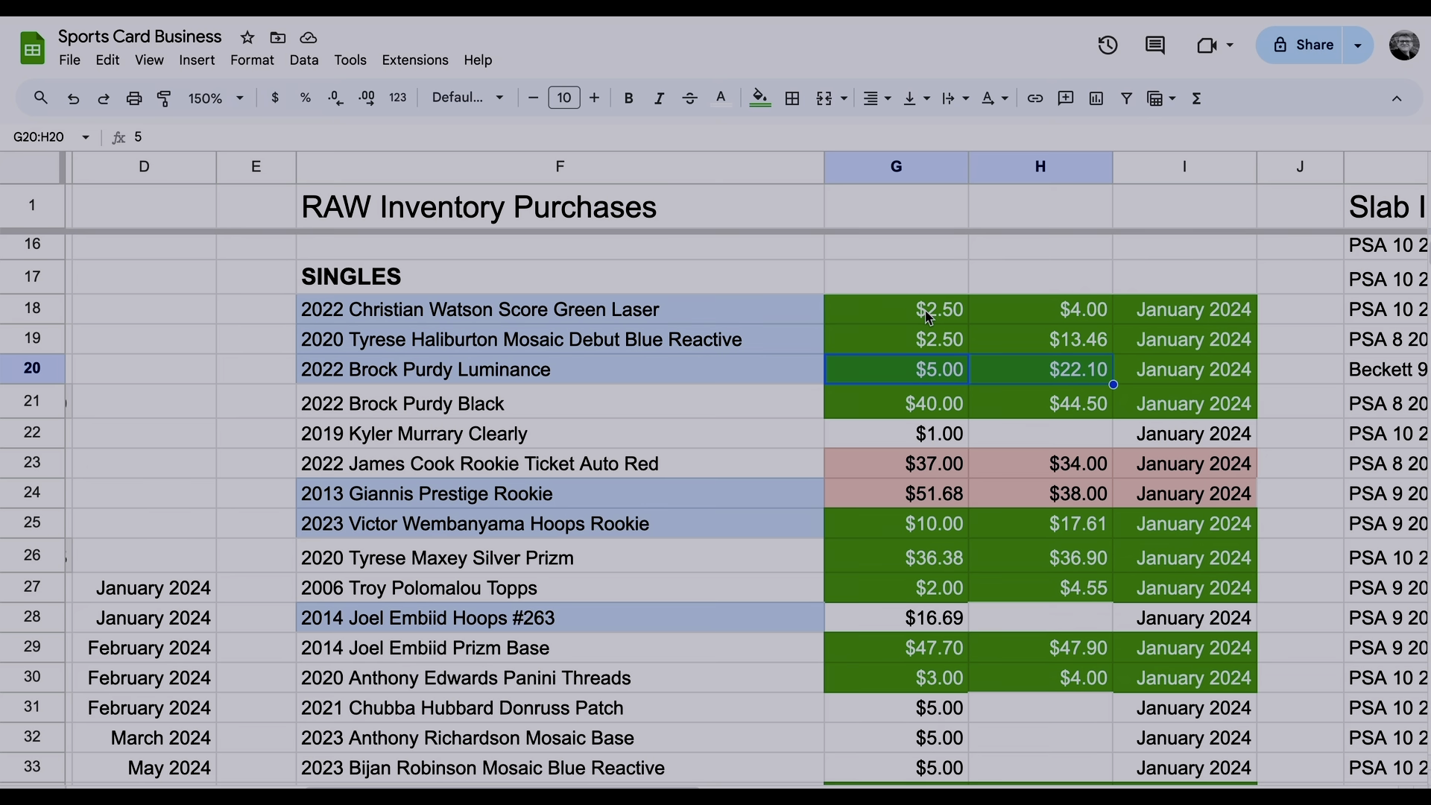
drag(929, 318, 1121, 325)
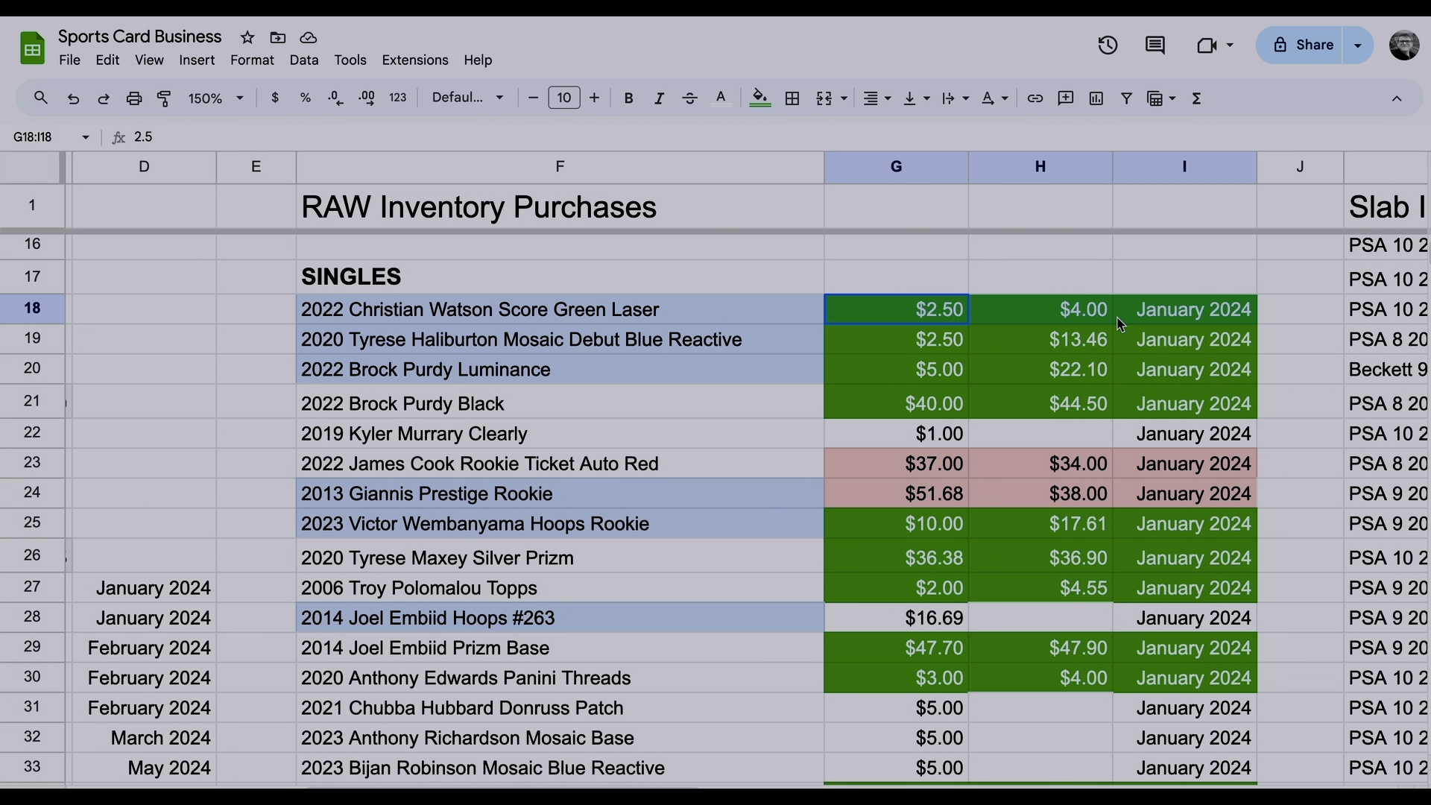
click(978, 432)
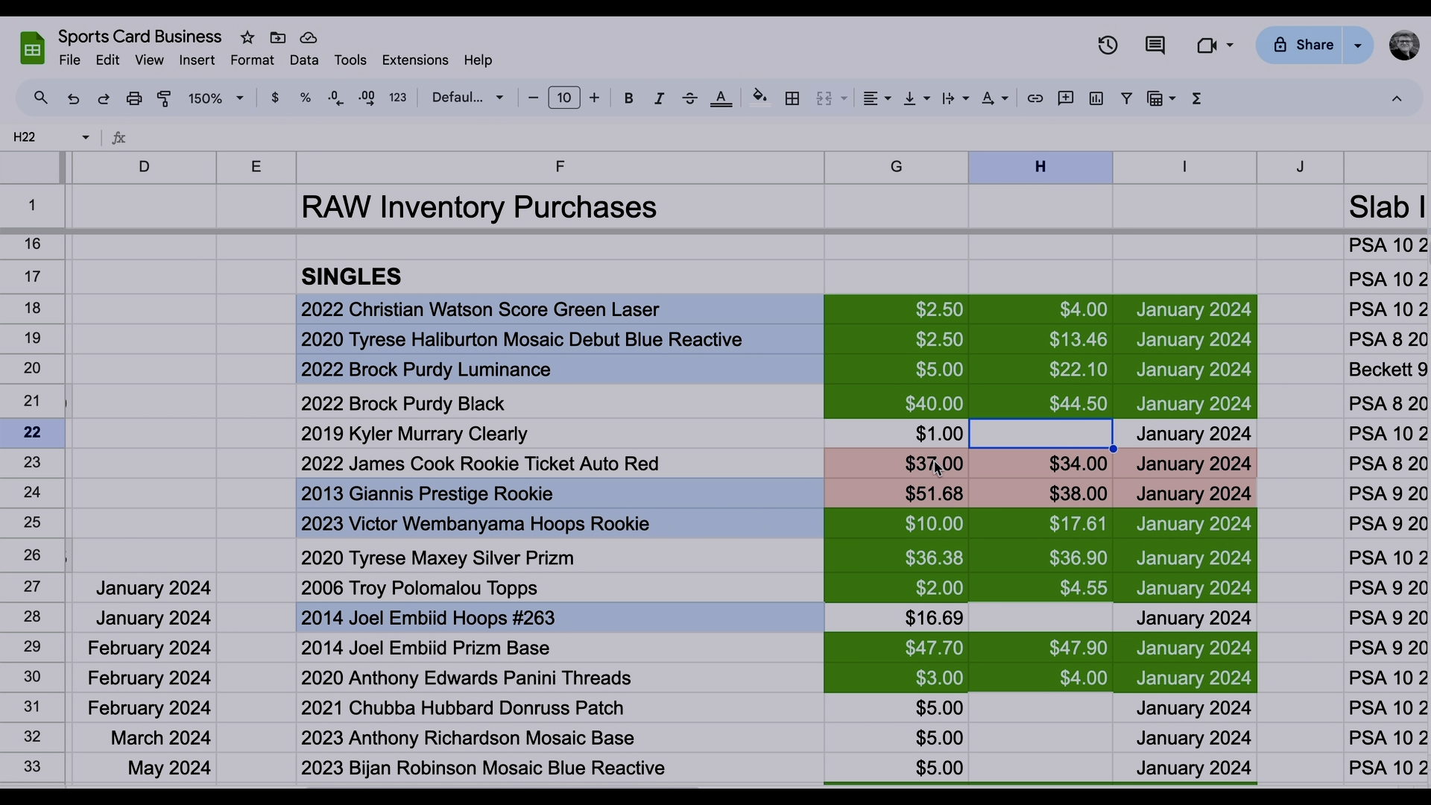
Examine the red-marked entries in rows 23 and 24, comparing the James Cook card's price in G23 with its recouped amount in H23
drag(938, 468, 1189, 495)
click(859, 430)
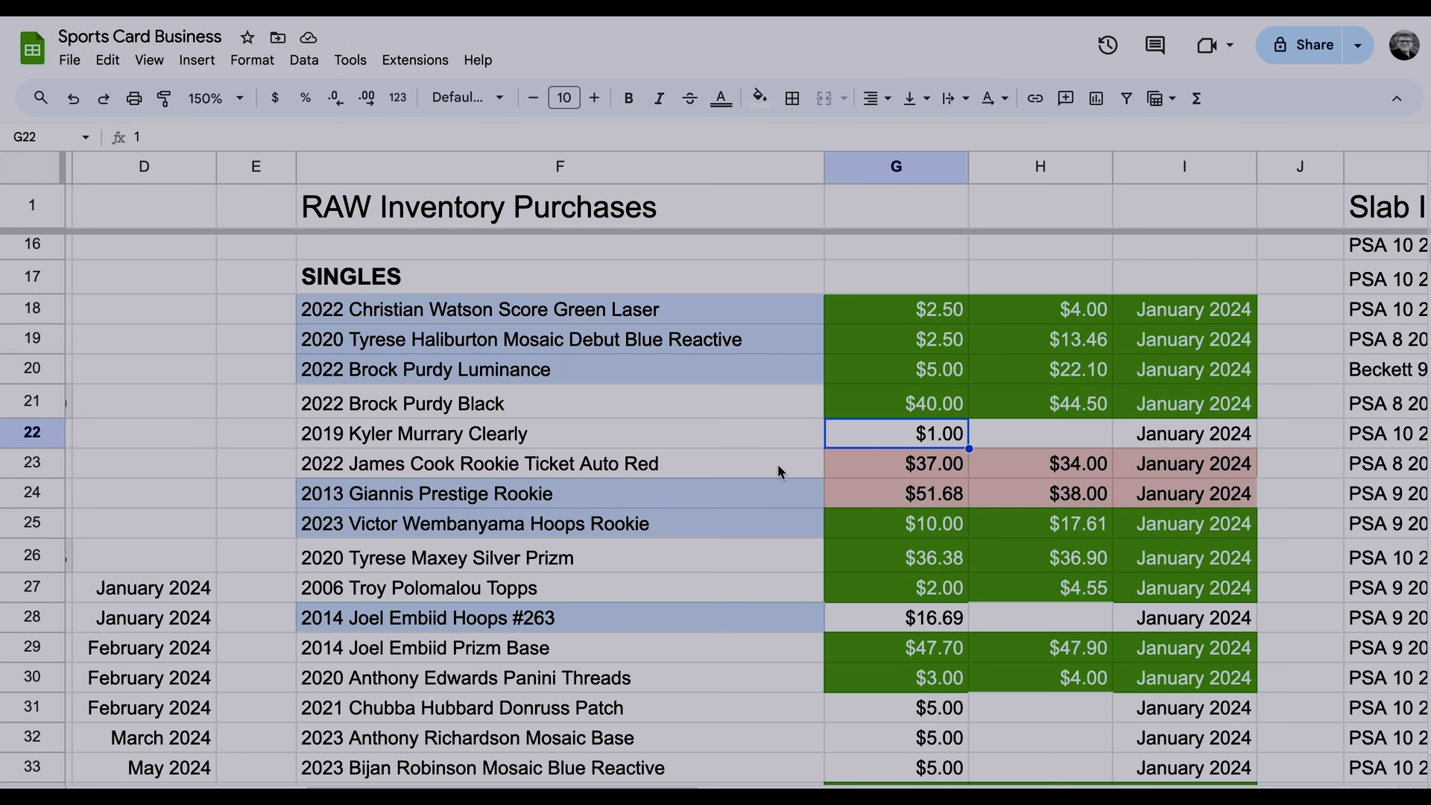
click(614, 468)
click(960, 474)
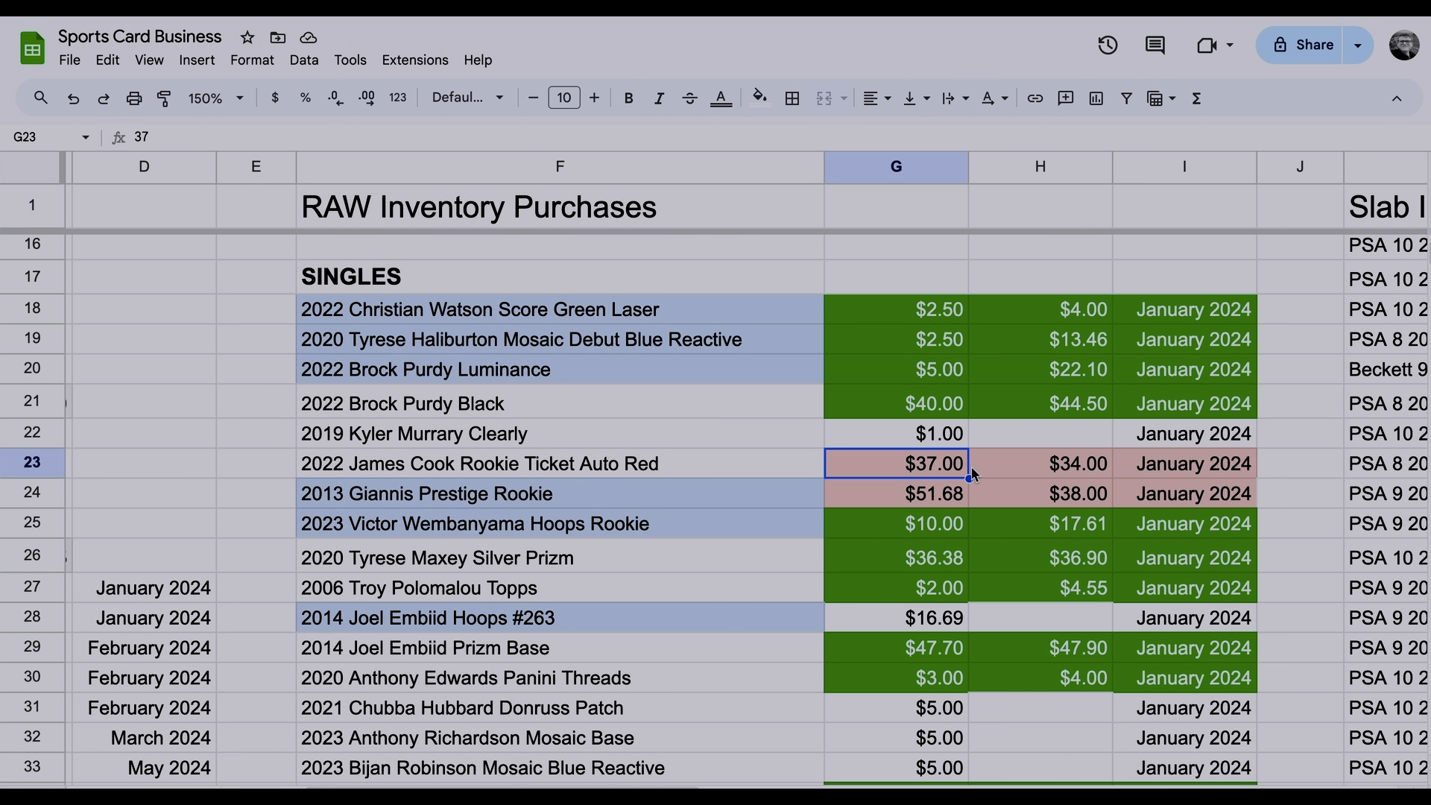
click(1035, 473)
click(907, 476)
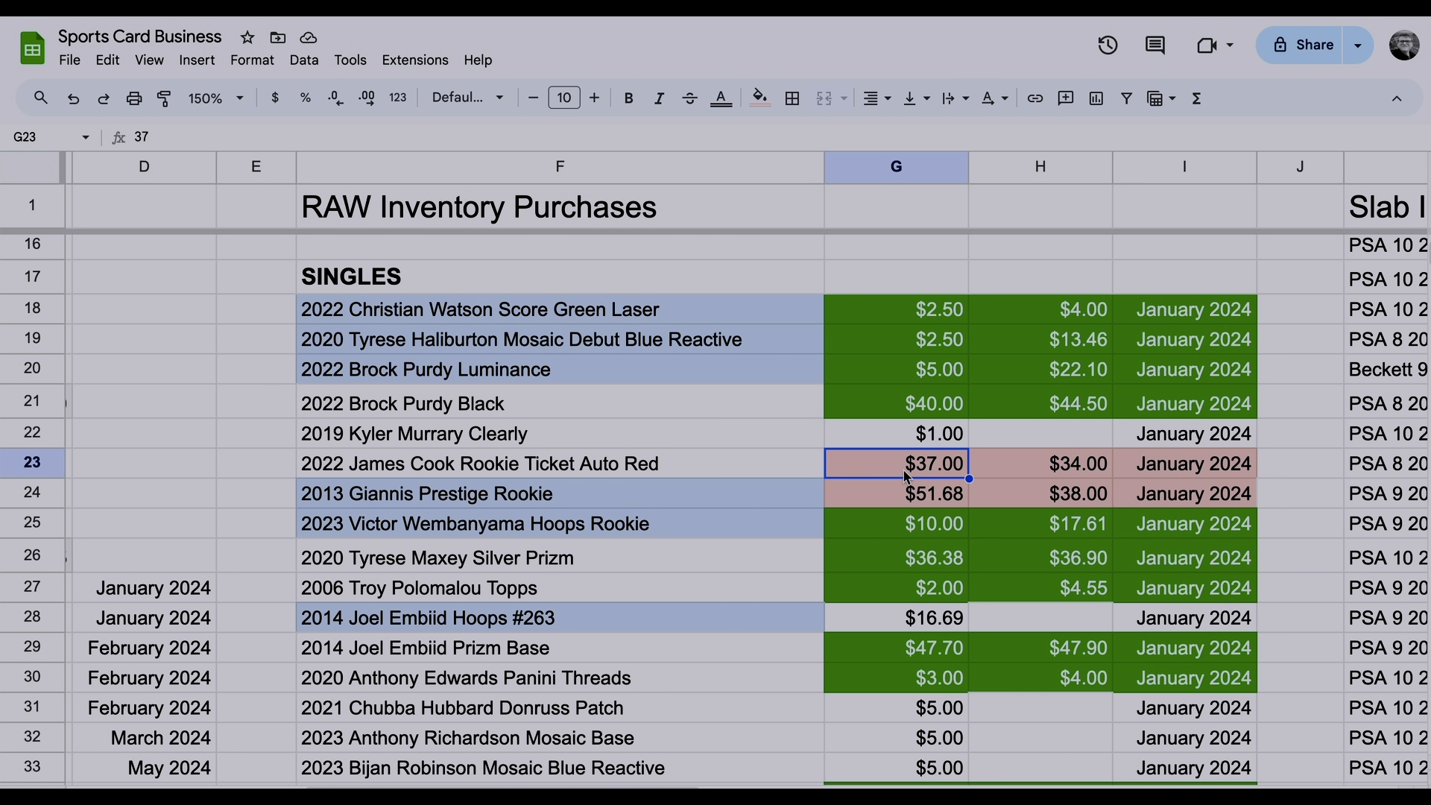
click(1045, 475)
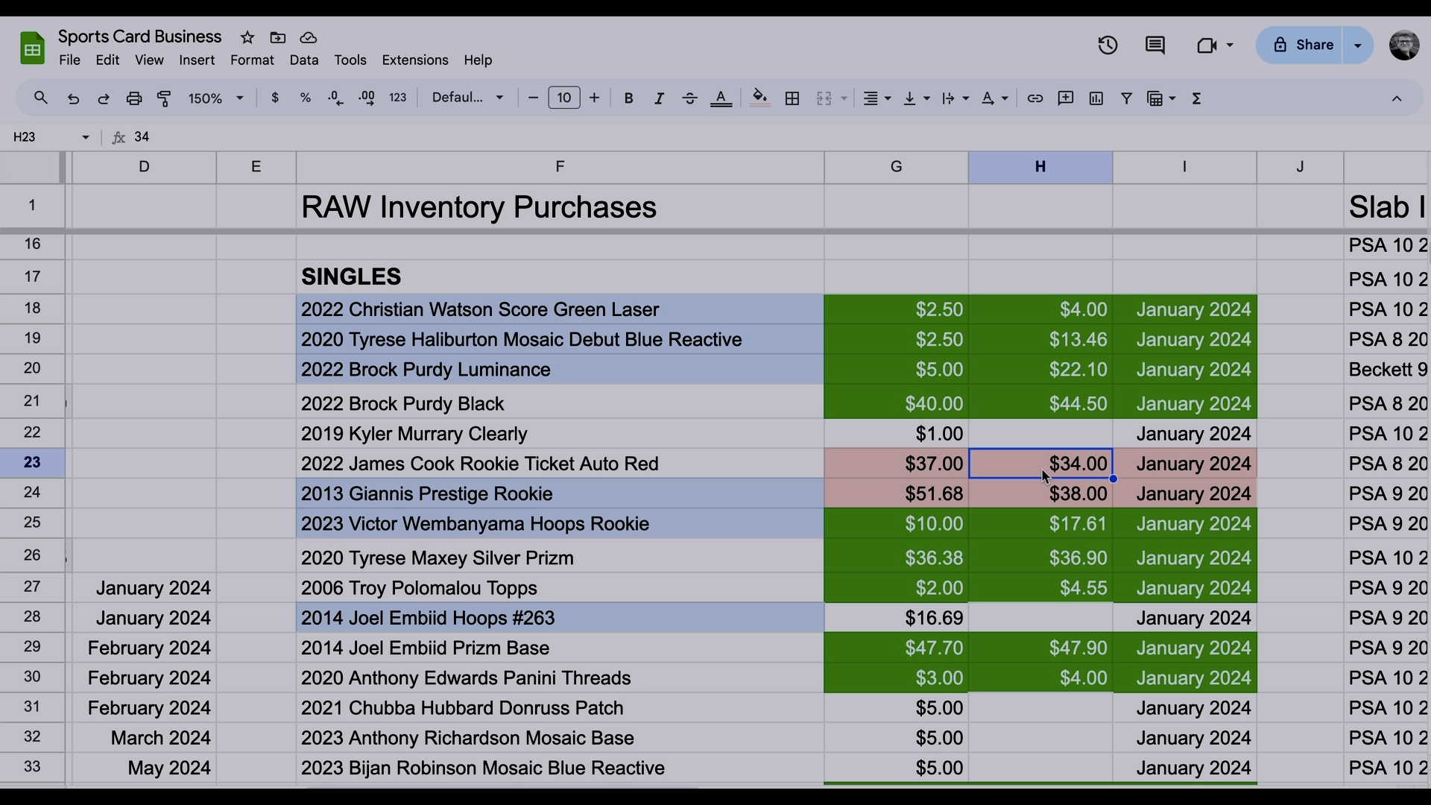
click(558, 477)
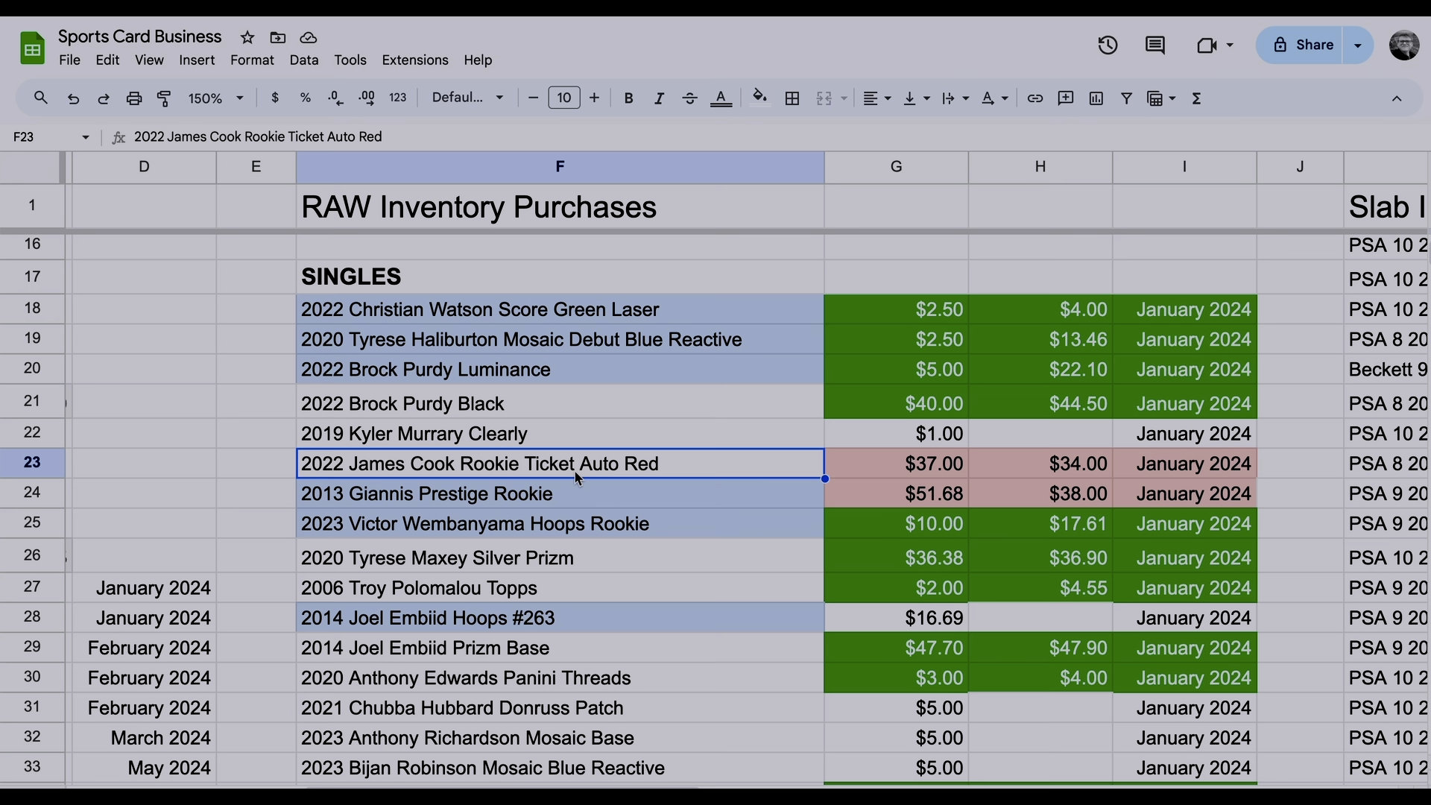
click(1041, 474)
Compare the price of the 2013 Giannis Prestige Rookie in G24 with its recouped amount in H24
click(913, 503)
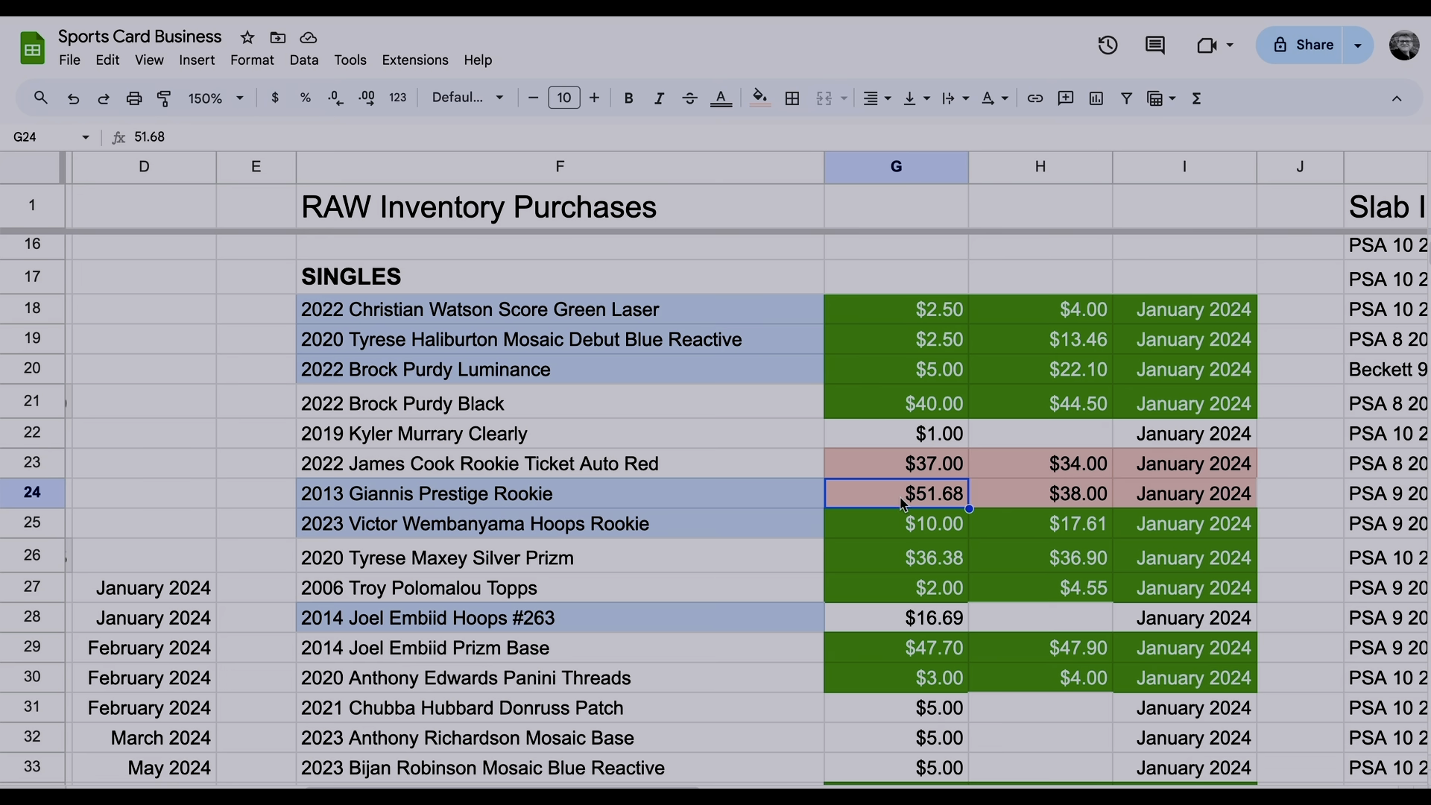
click(479, 504)
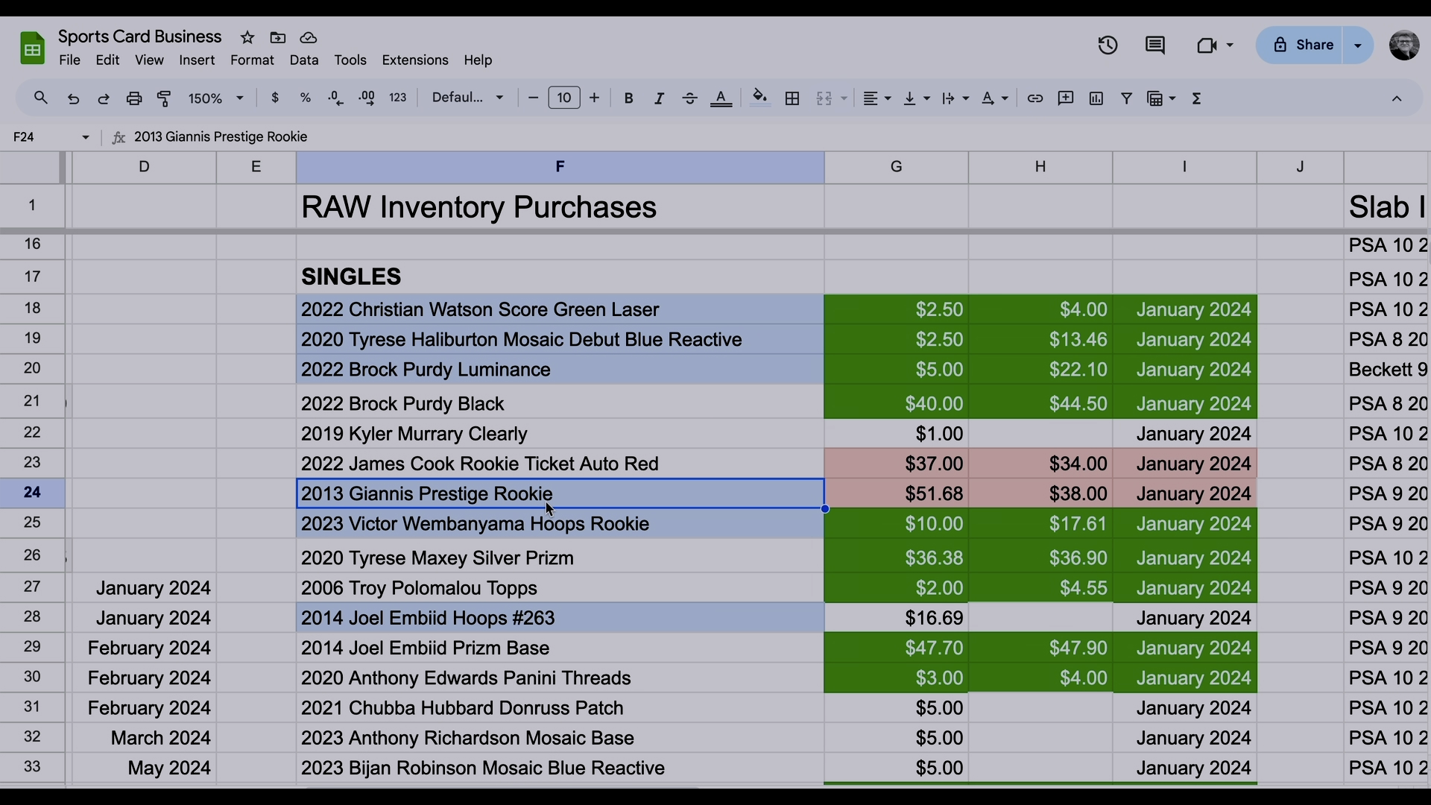
click(1092, 506)
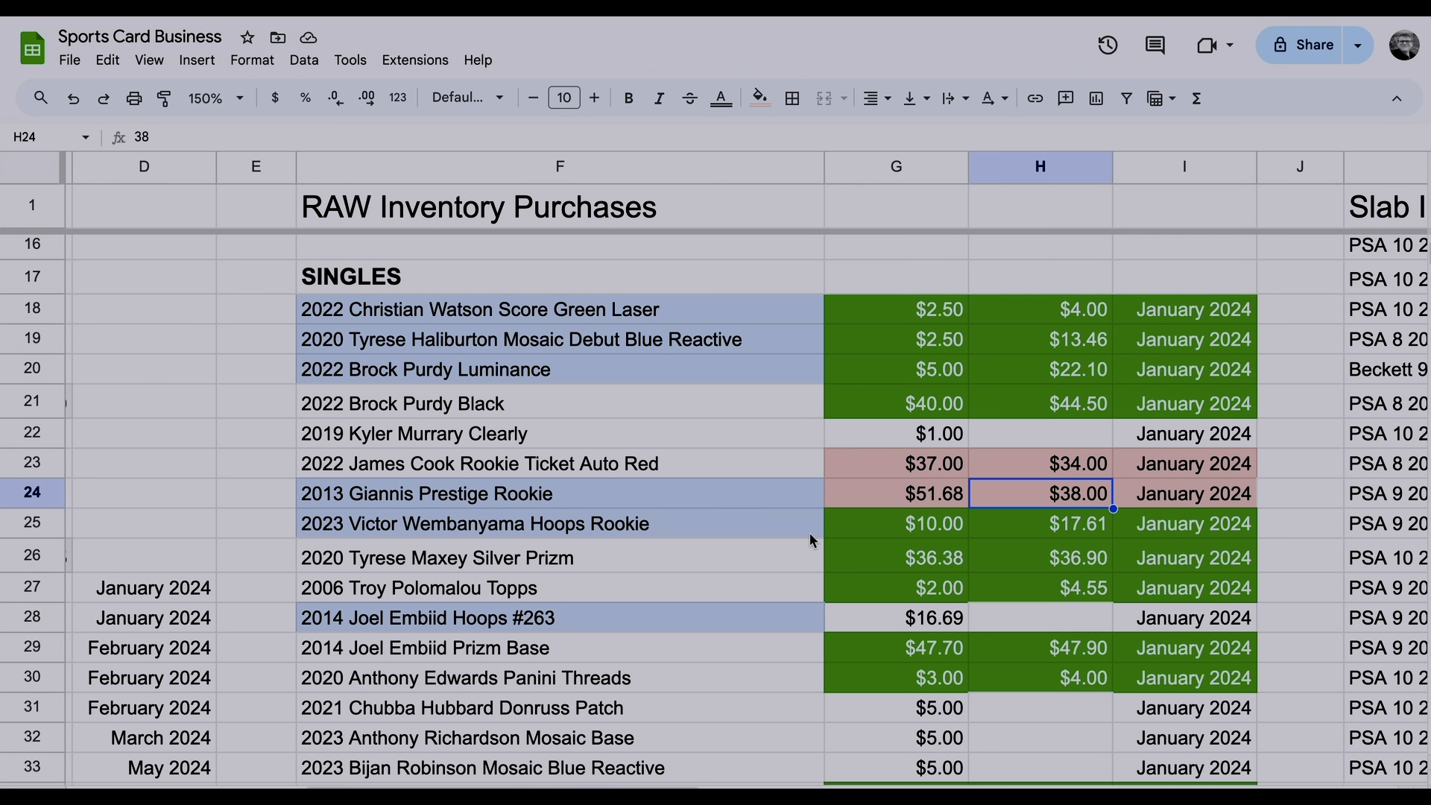
Check the month entries of the single cards in column I, from I25 down to I28
scroll(808, 527, down, 1)
click(1162, 445)
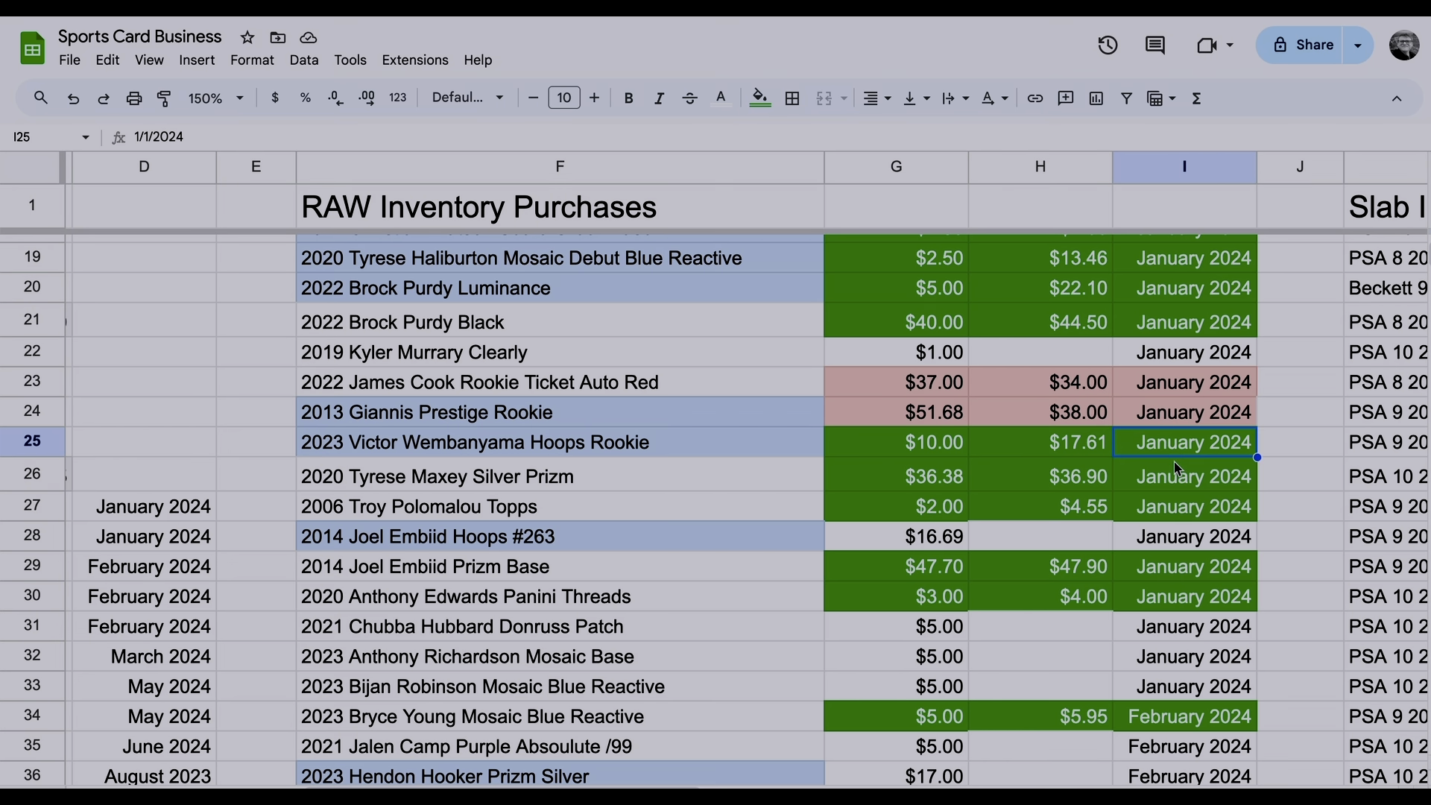
click(1173, 471)
key(Down)
key(Down)
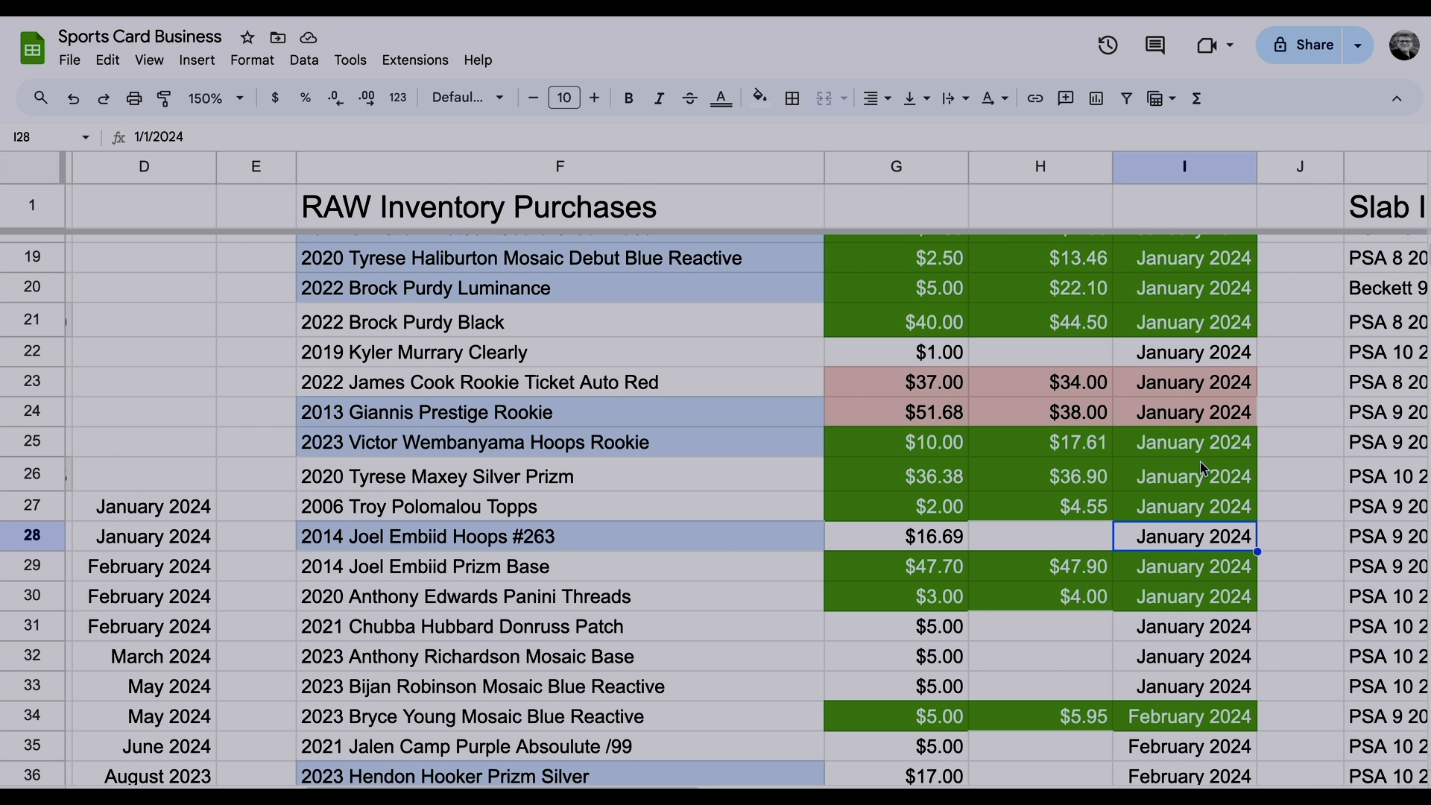
Look through the rest of the SINGLES list down to its last entry and back over the May to July 2024 purchases
scroll(1151, 399, up, 1)
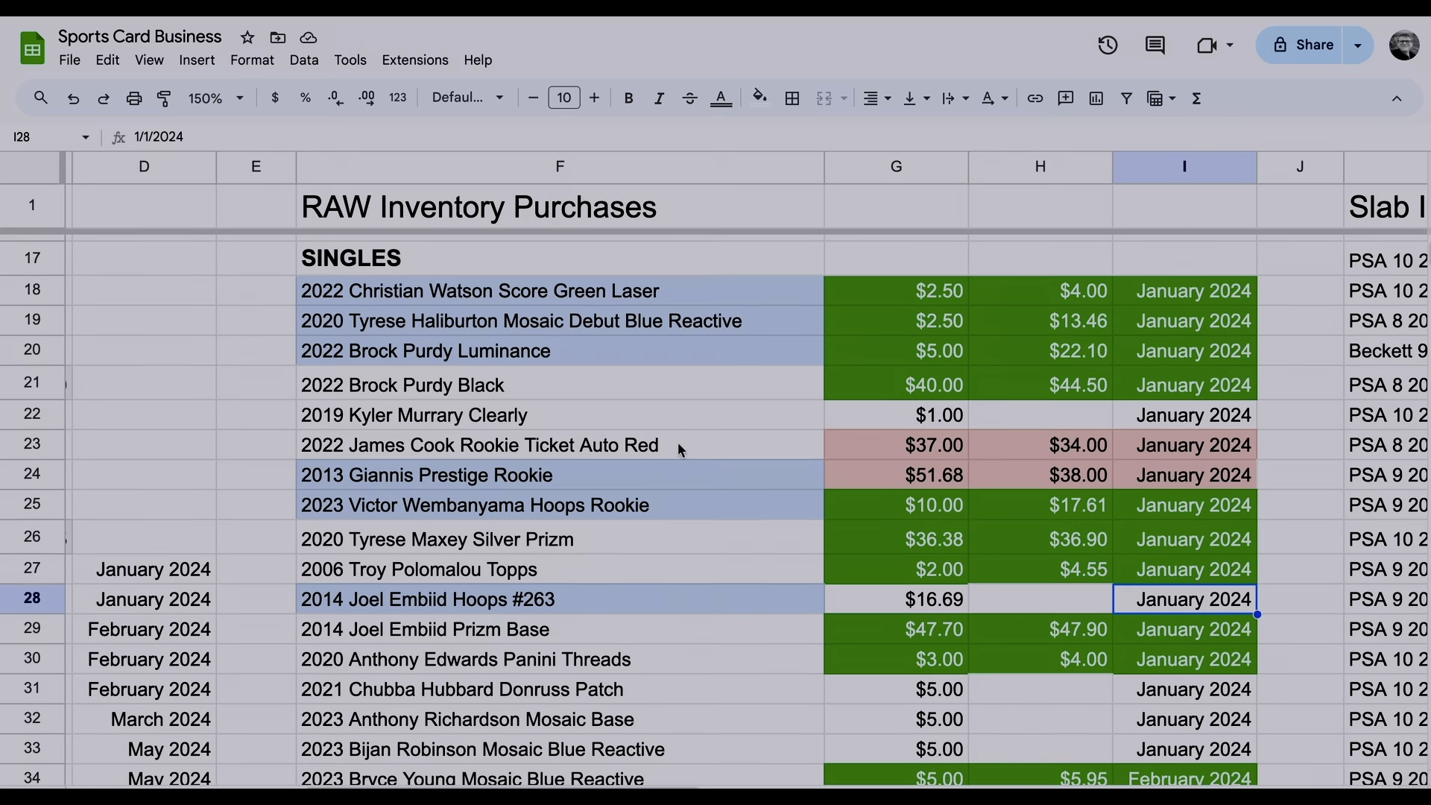
scroll(680, 447, down, 20)
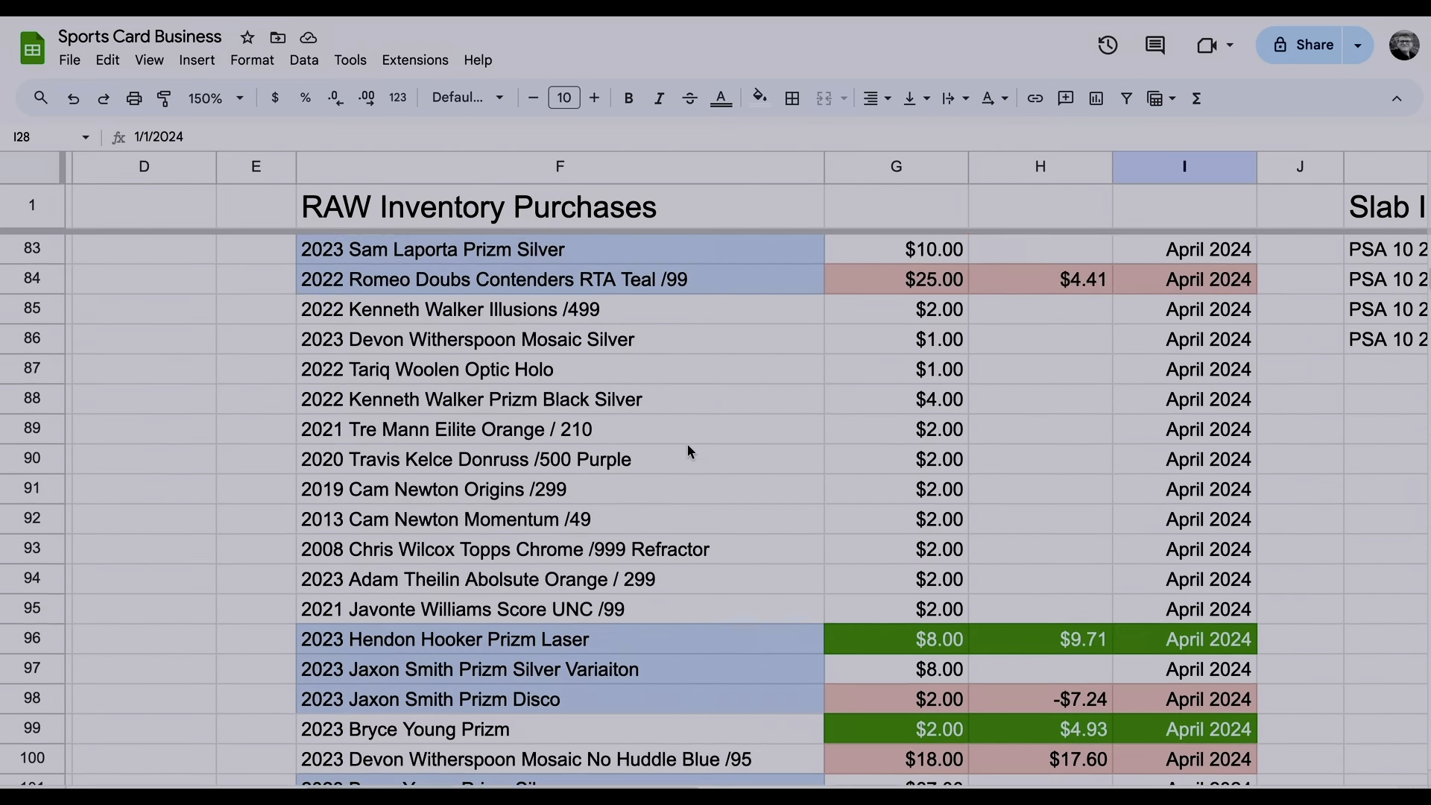
scroll(688, 451, down, 20)
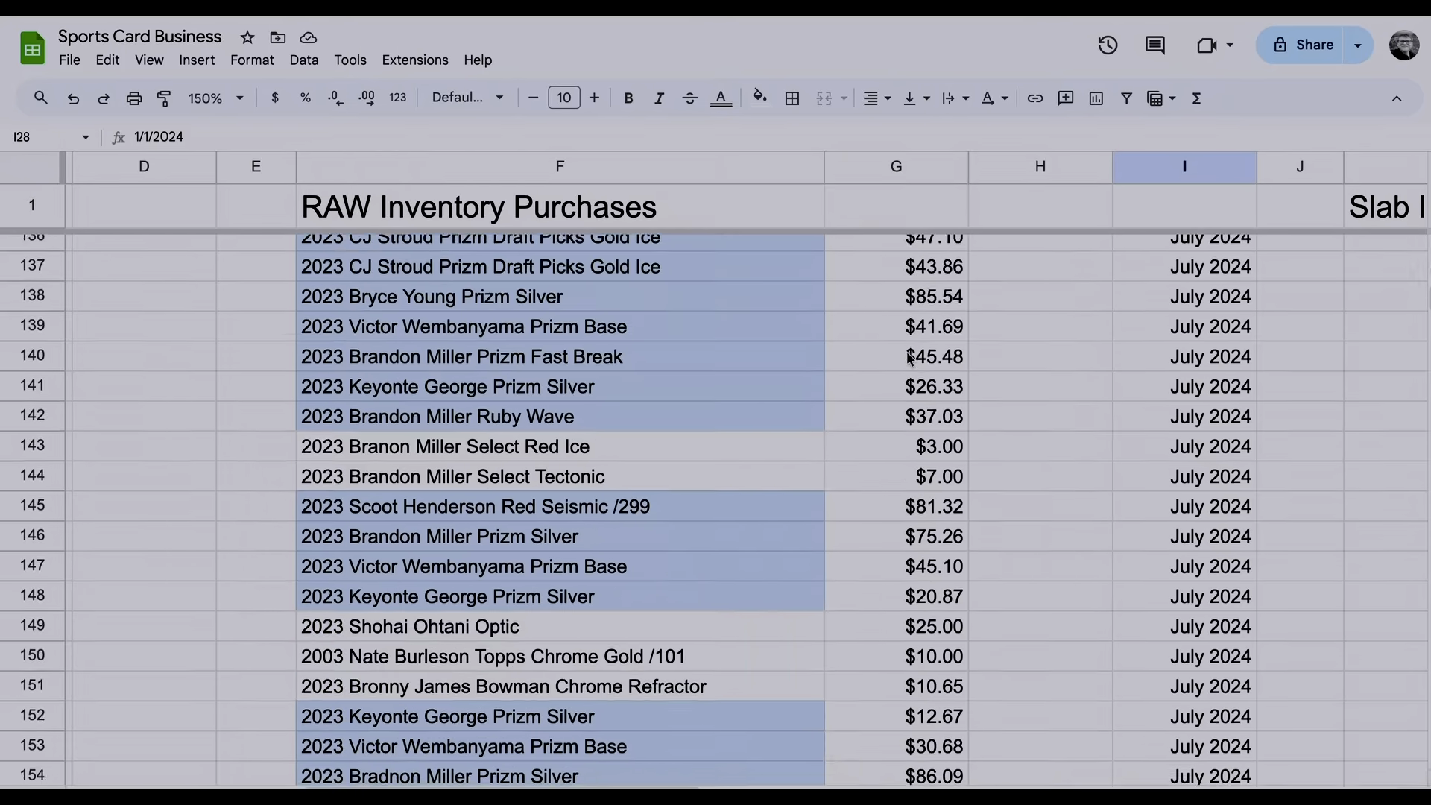
scroll(910, 358, down, 15)
scroll(910, 359, up, 13)
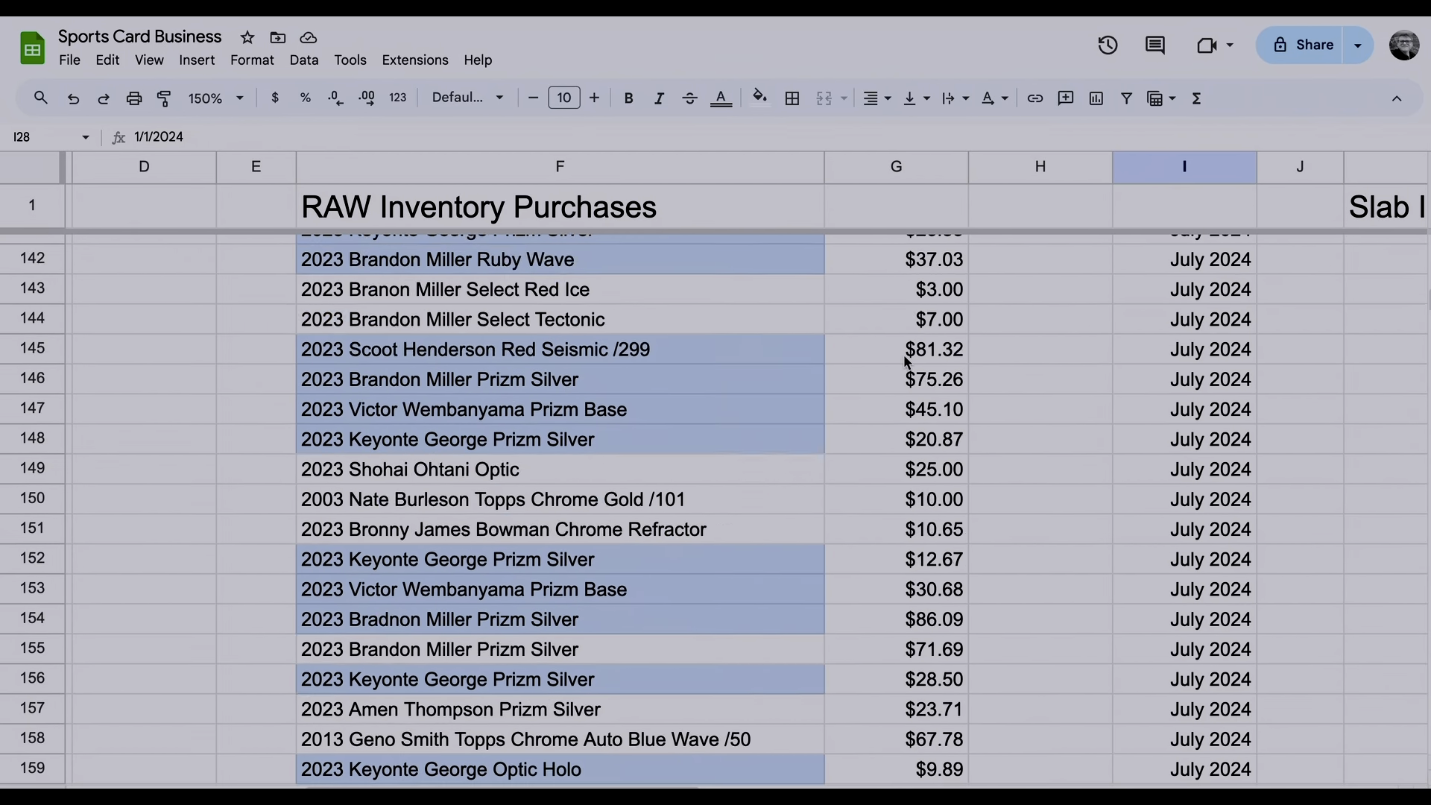
scroll(905, 360, up, 7)
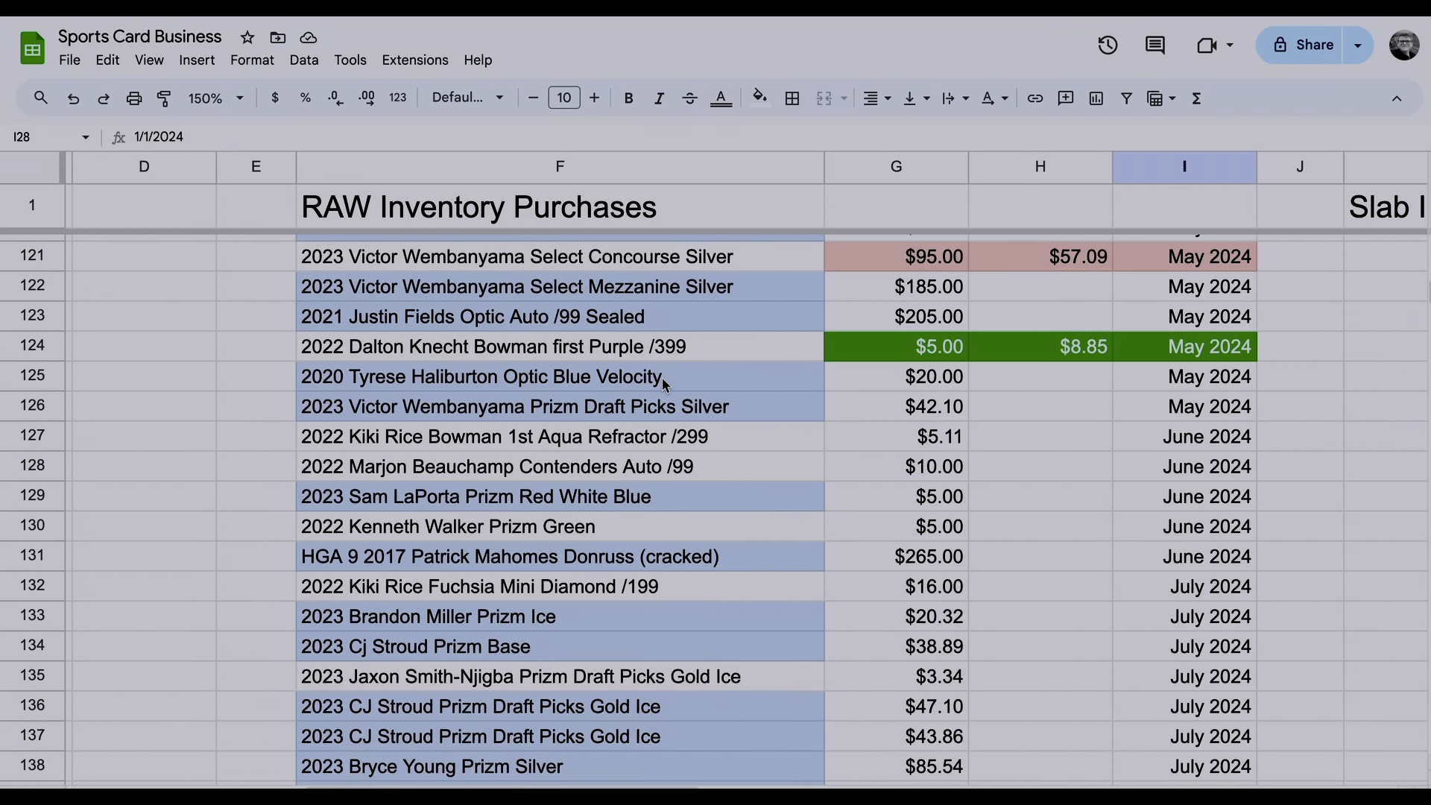
scroll(661, 379, down, 17)
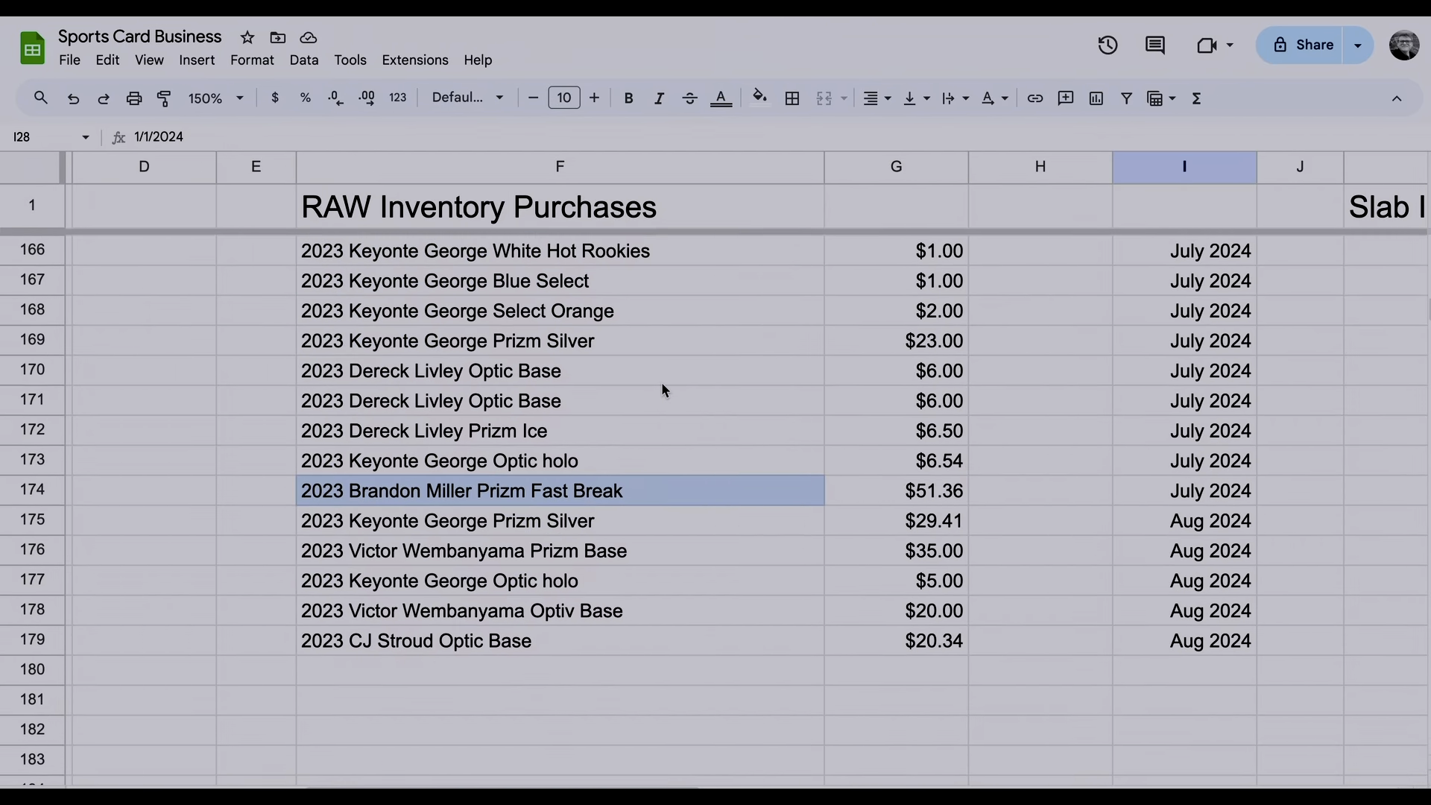
scroll(661, 381, up, 10)
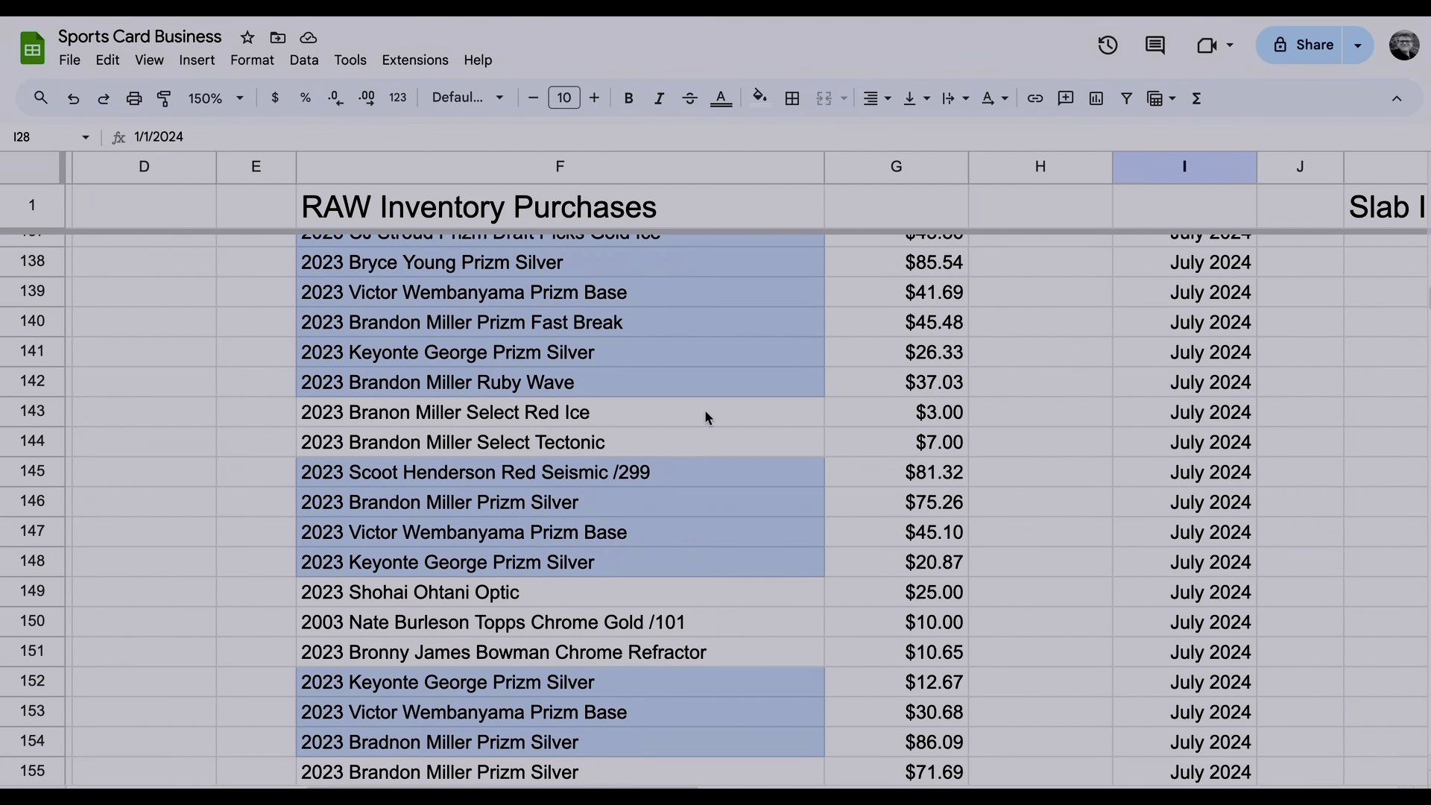
scroll(700, 416, up, 10)
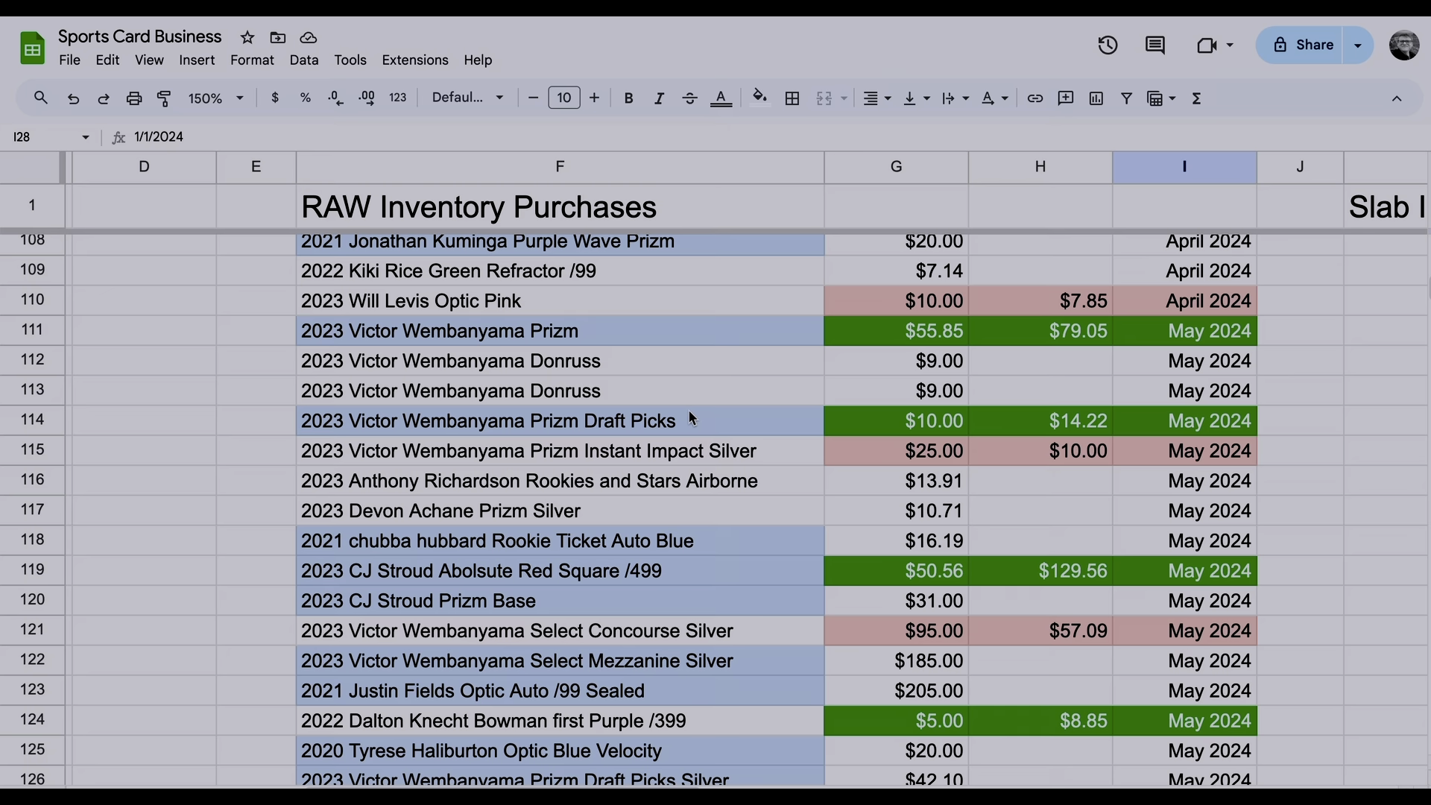
scroll(690, 414, down, 14)
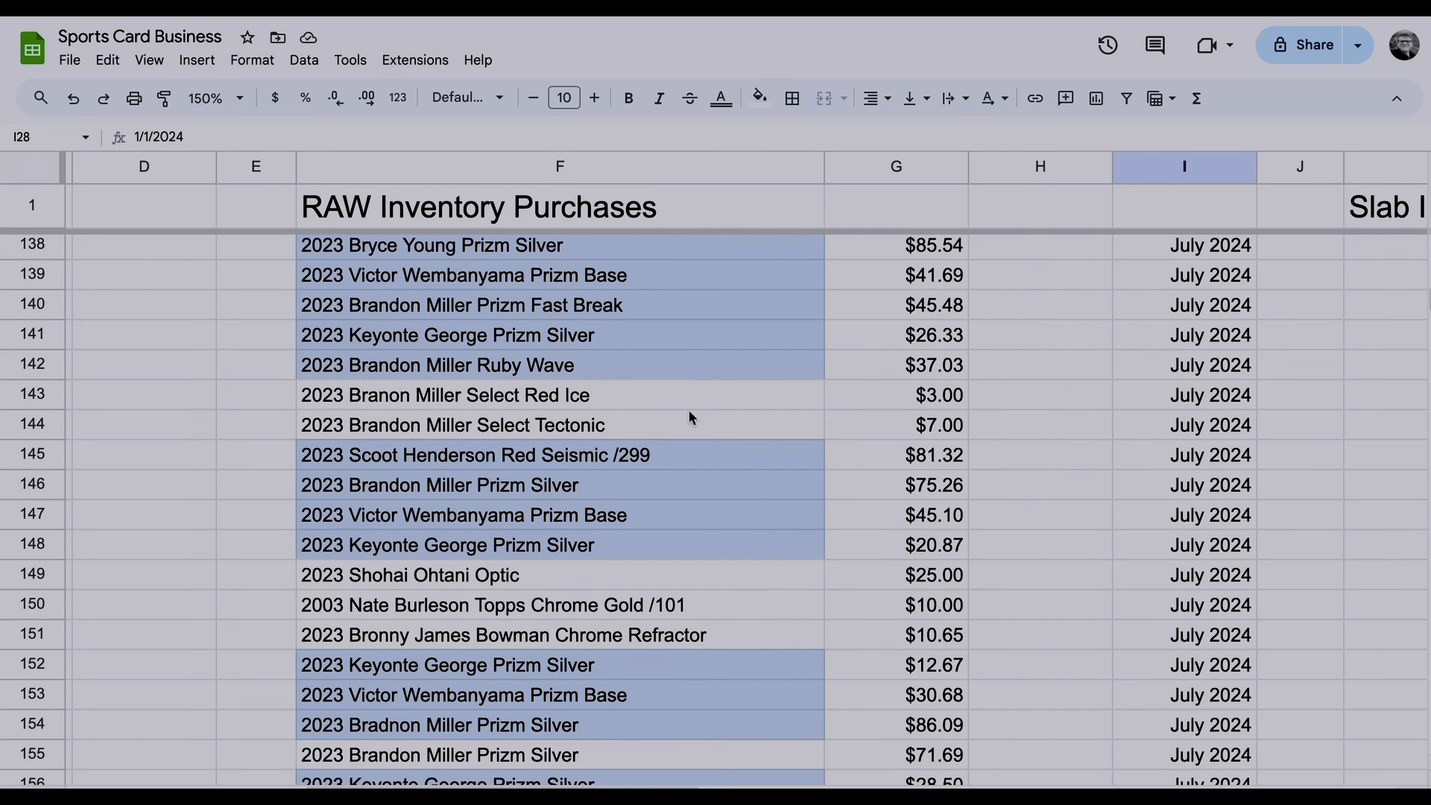
Compare the blue-marked 2023 Keyonte George Optic Holo entries in F159:F160 with the unmarked ones in F173 and F177
scroll(690, 414, down, 3)
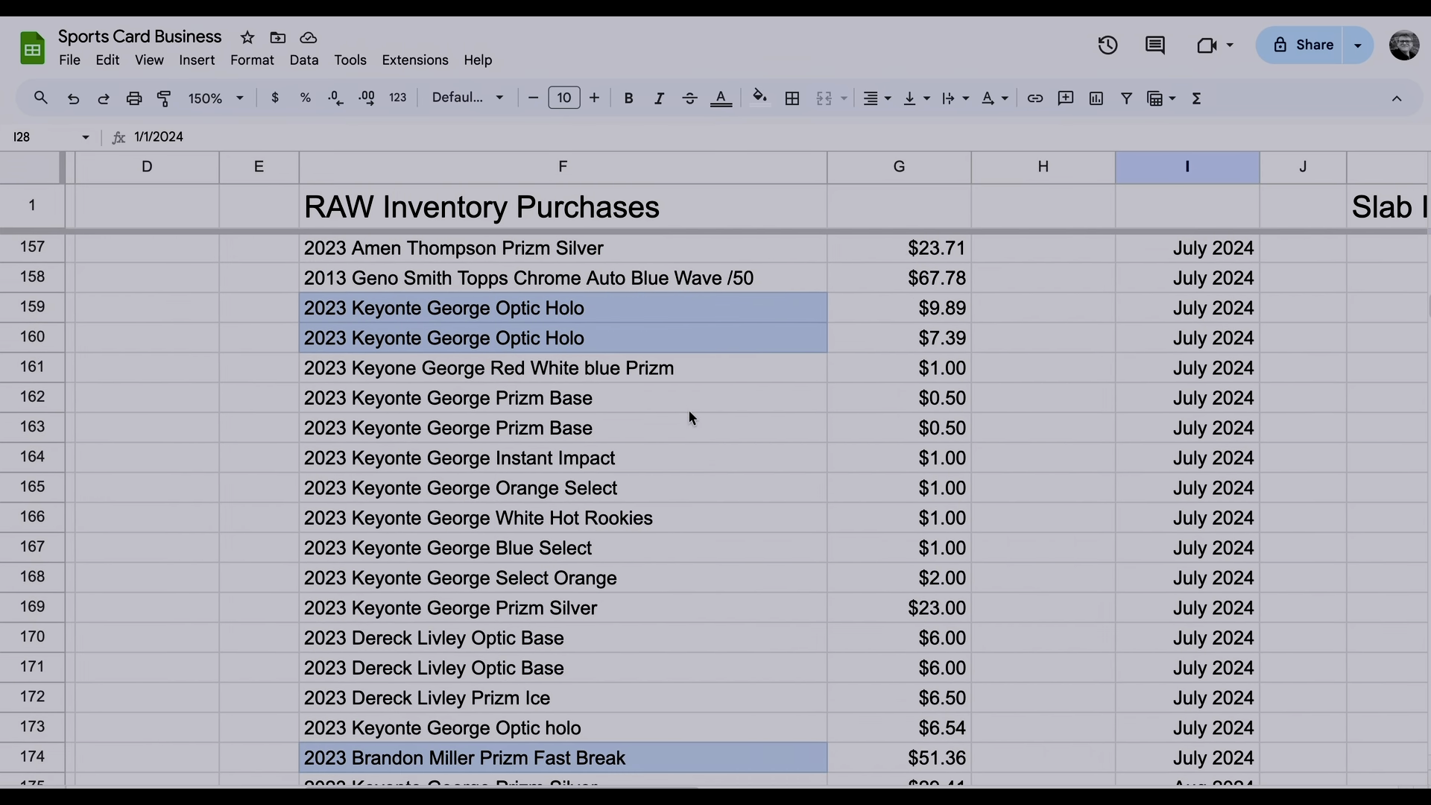
scroll(660, 427, down, 1)
drag(527, 297, 530, 326)
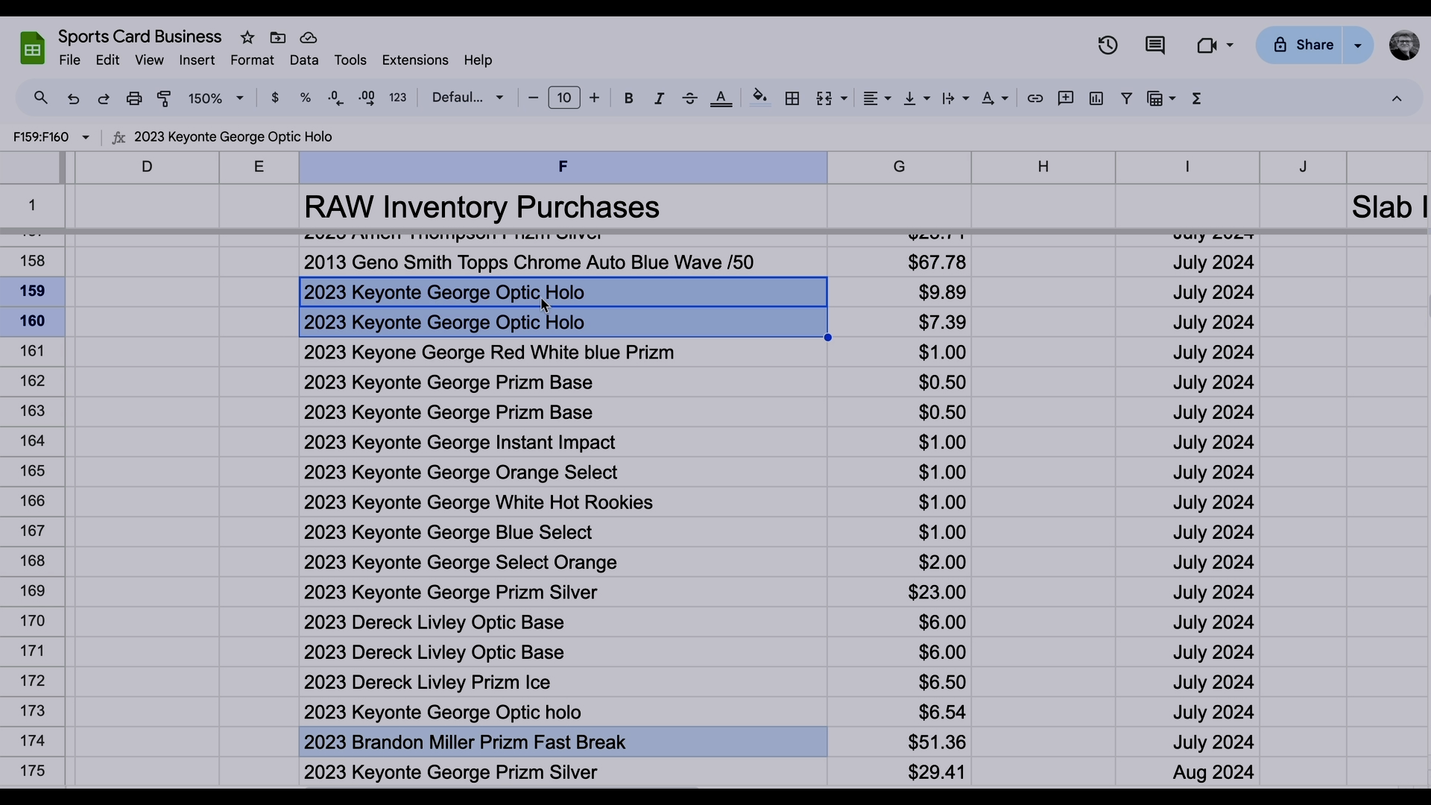
click(539, 714)
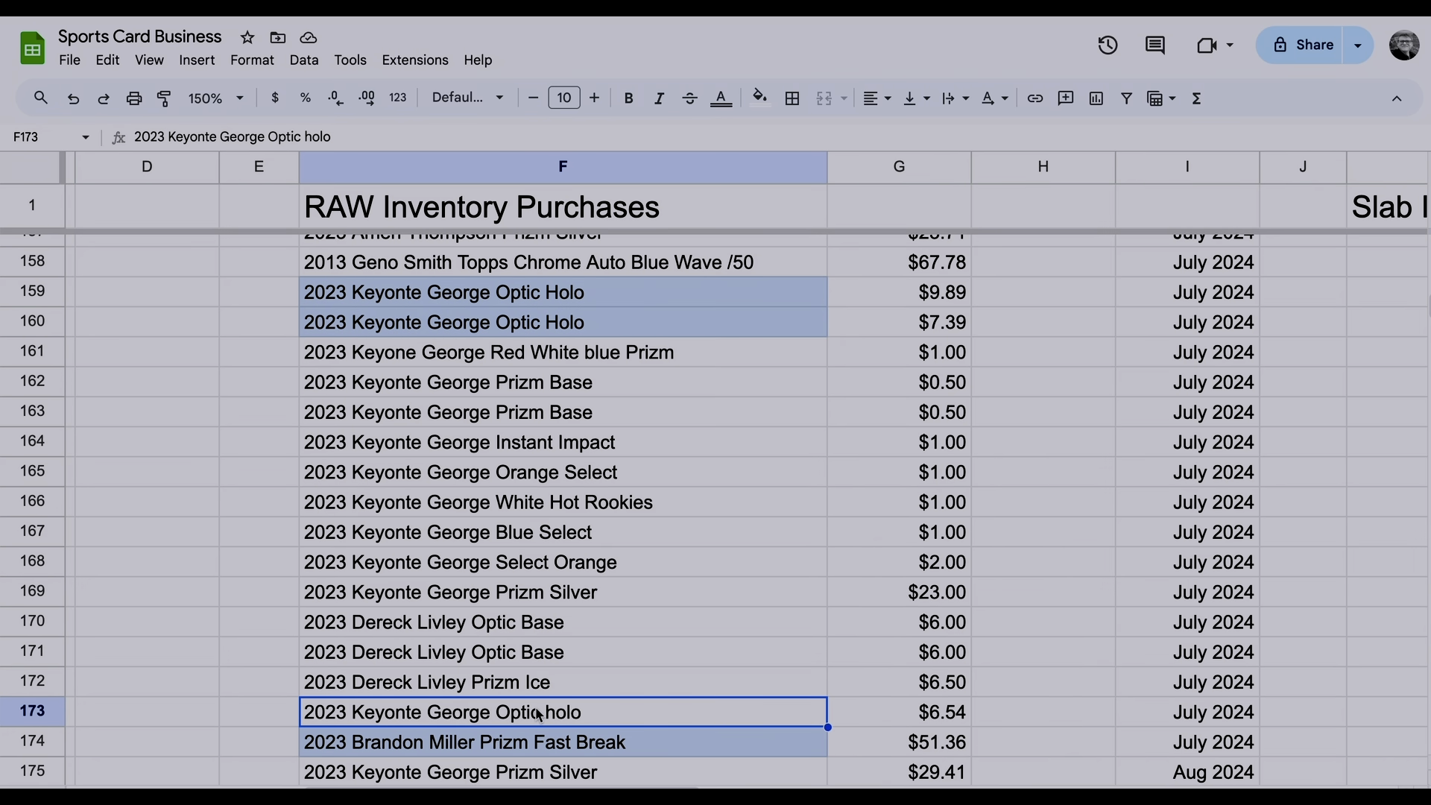
scroll(536, 708, down, 3)
click(543, 606)
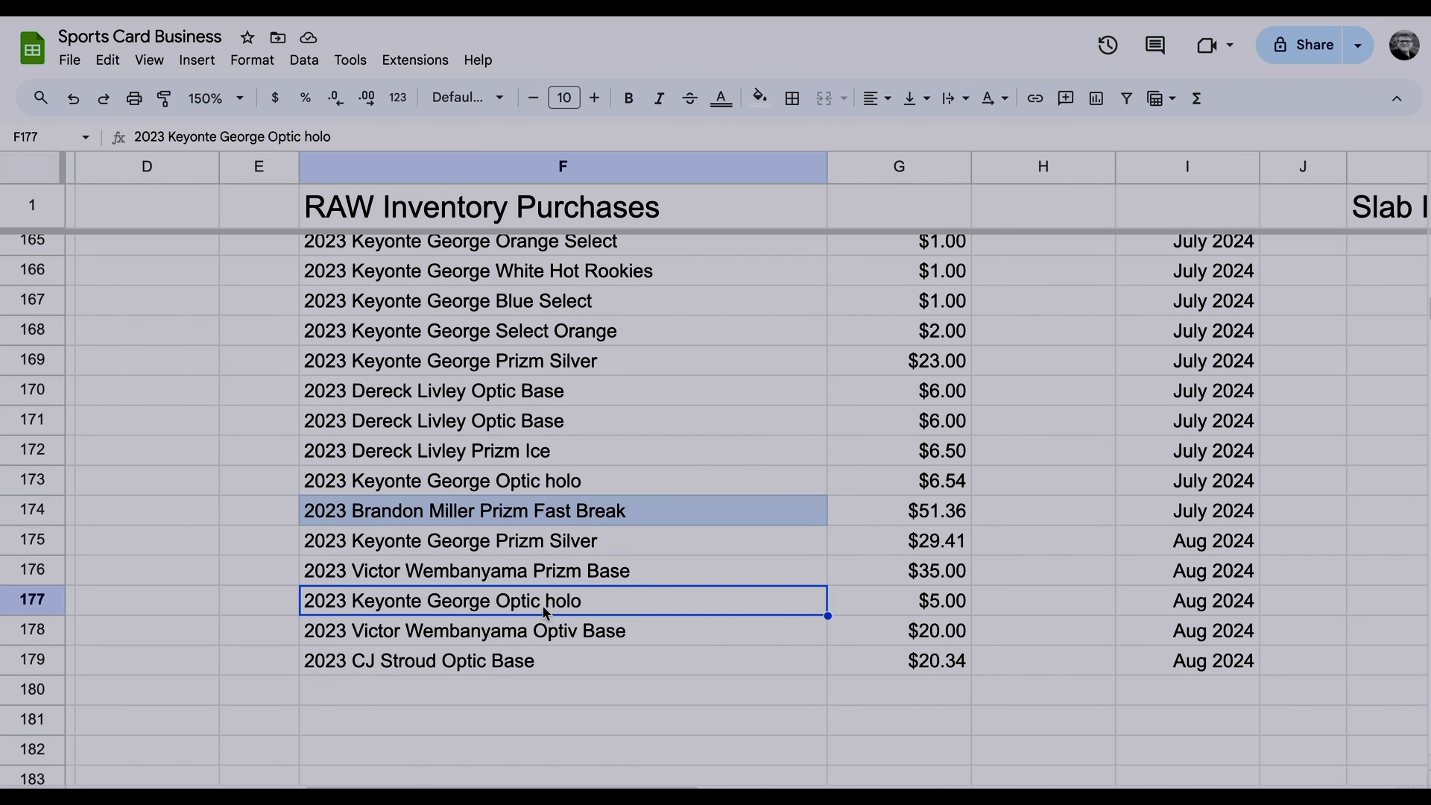
Recheck the unmarked Keyonte George Optic holo in F173 against the two blue-marked entries in F159:F160
scroll(544, 608, up, 1)
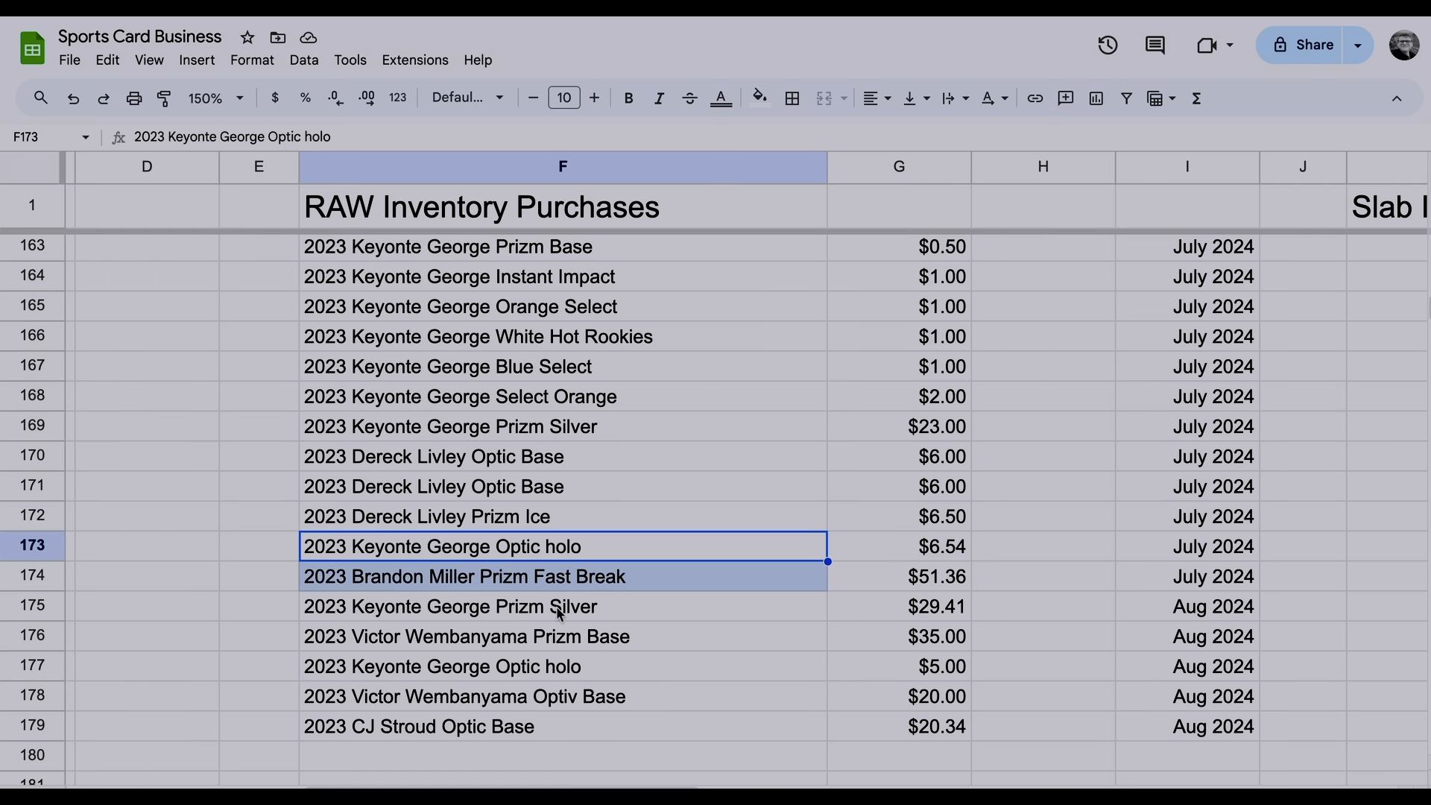
click(538, 555)
scroll(540, 555, up, 1)
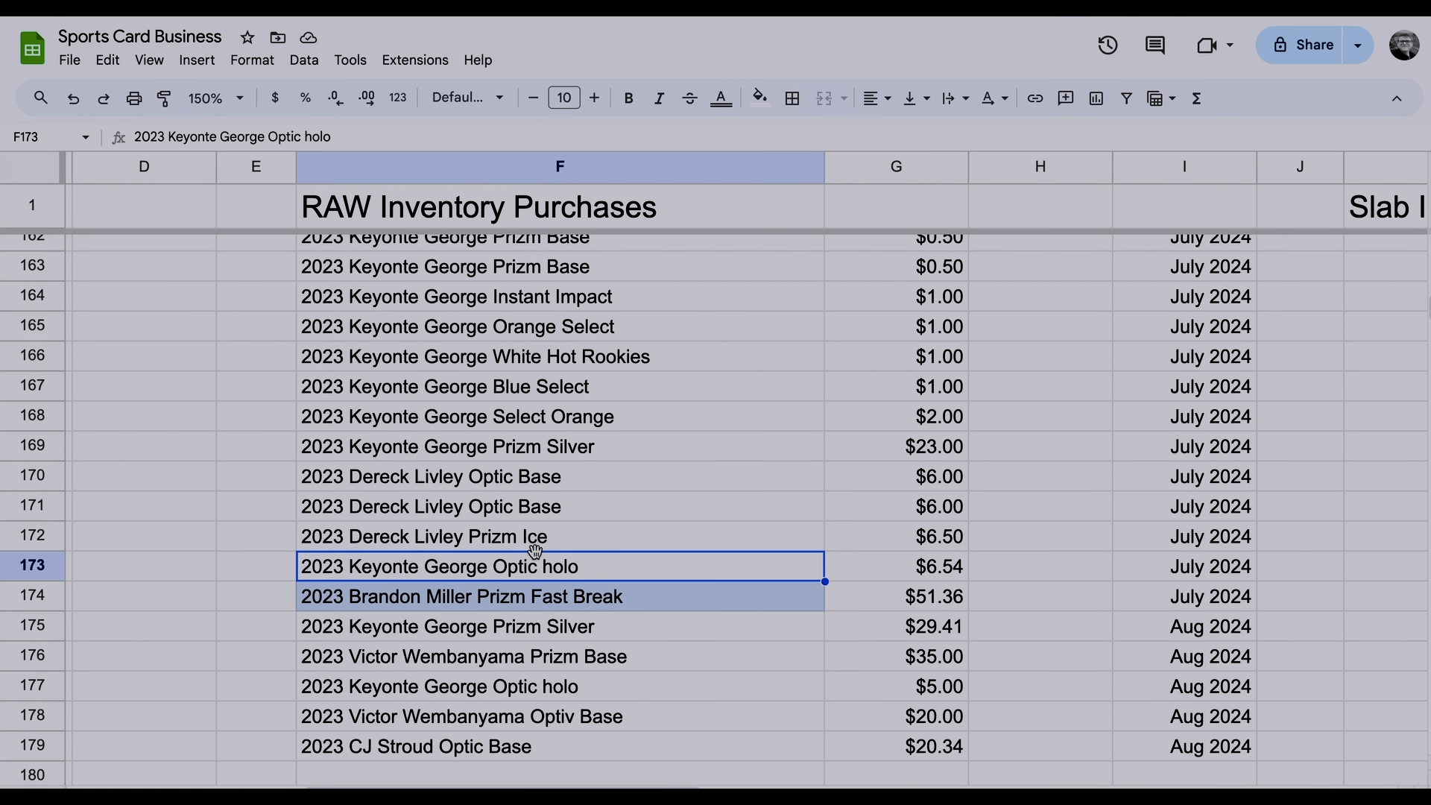
scroll(540, 555, up, 5)
drag(539, 472, 535, 493)
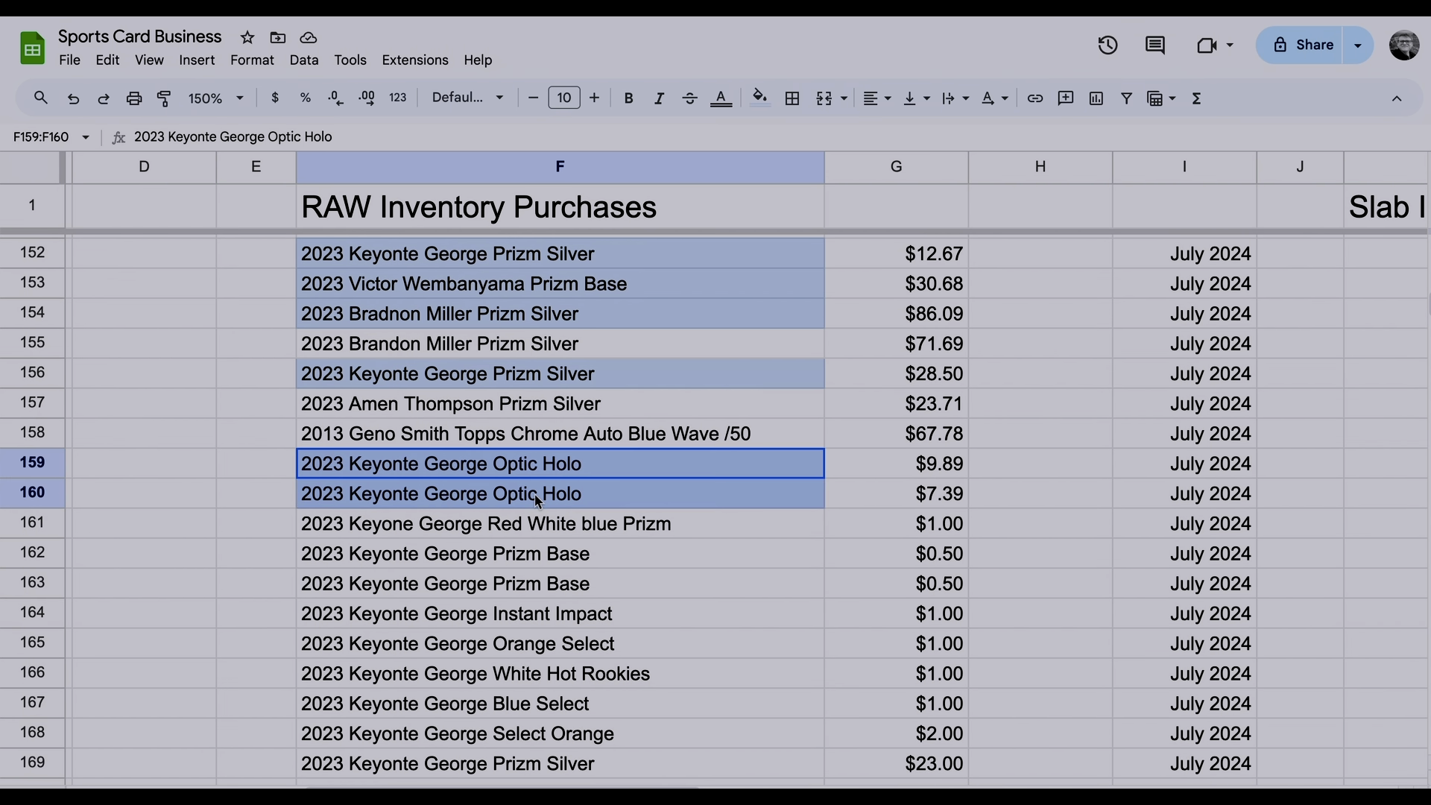
Check the date entries of the Keyonte George Optic Holo cards in column I, for row 177 and for I159:I160
scroll(776, 524, down, 8)
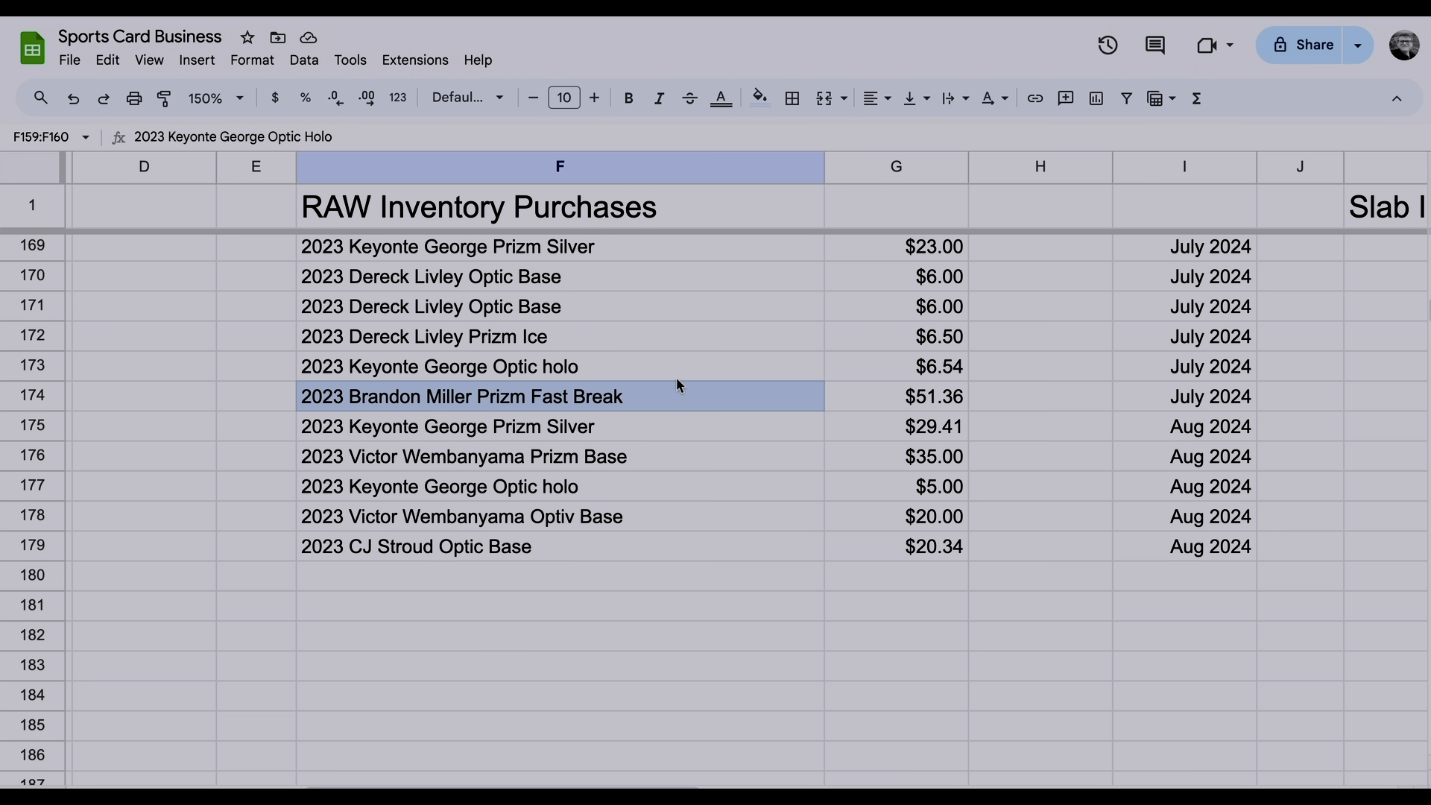
ctrl+click(1182, 489)
scroll(1138, 498, up, 7)
scroll(1139, 501, up, 1)
drag(1148, 471, 1171, 497)
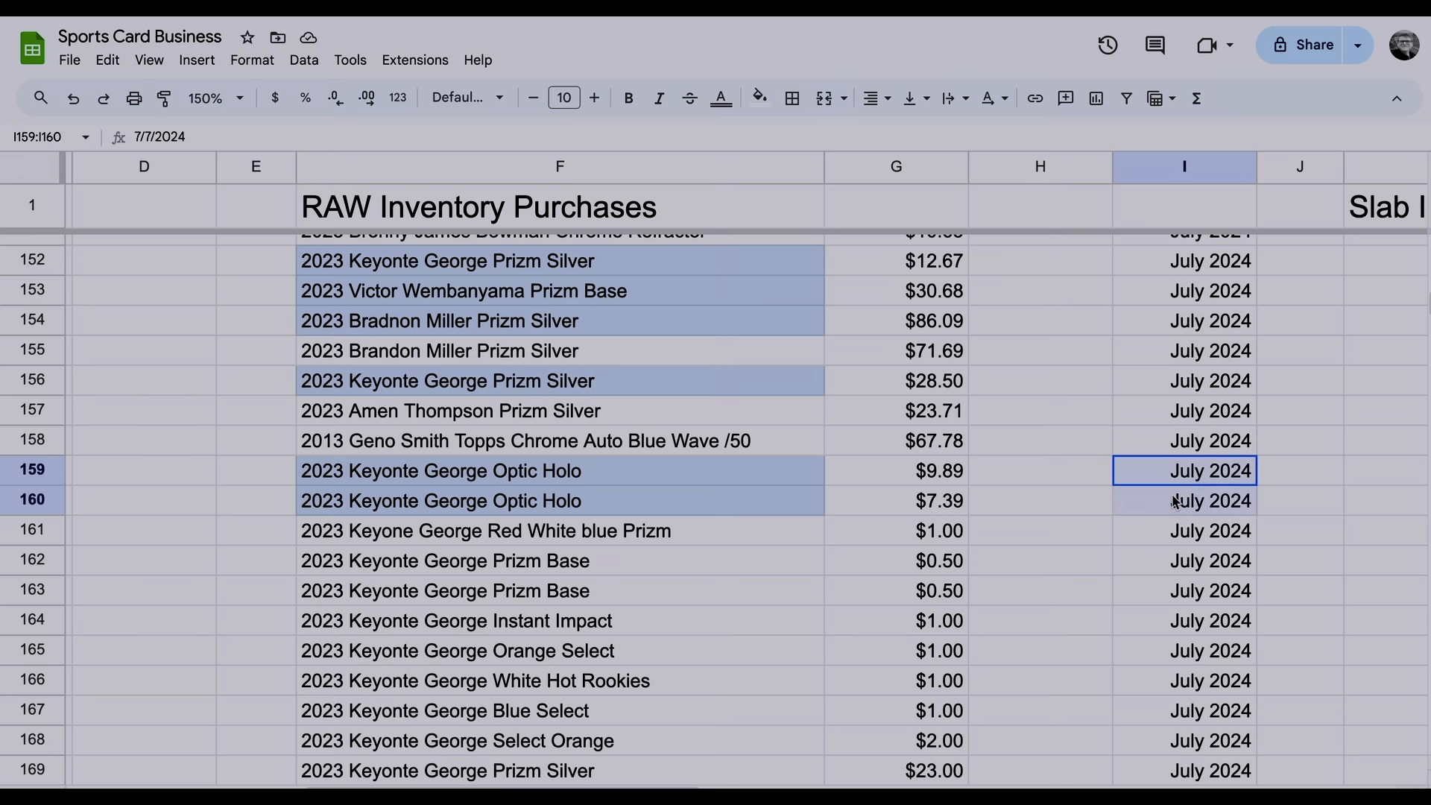
click(712, 513)
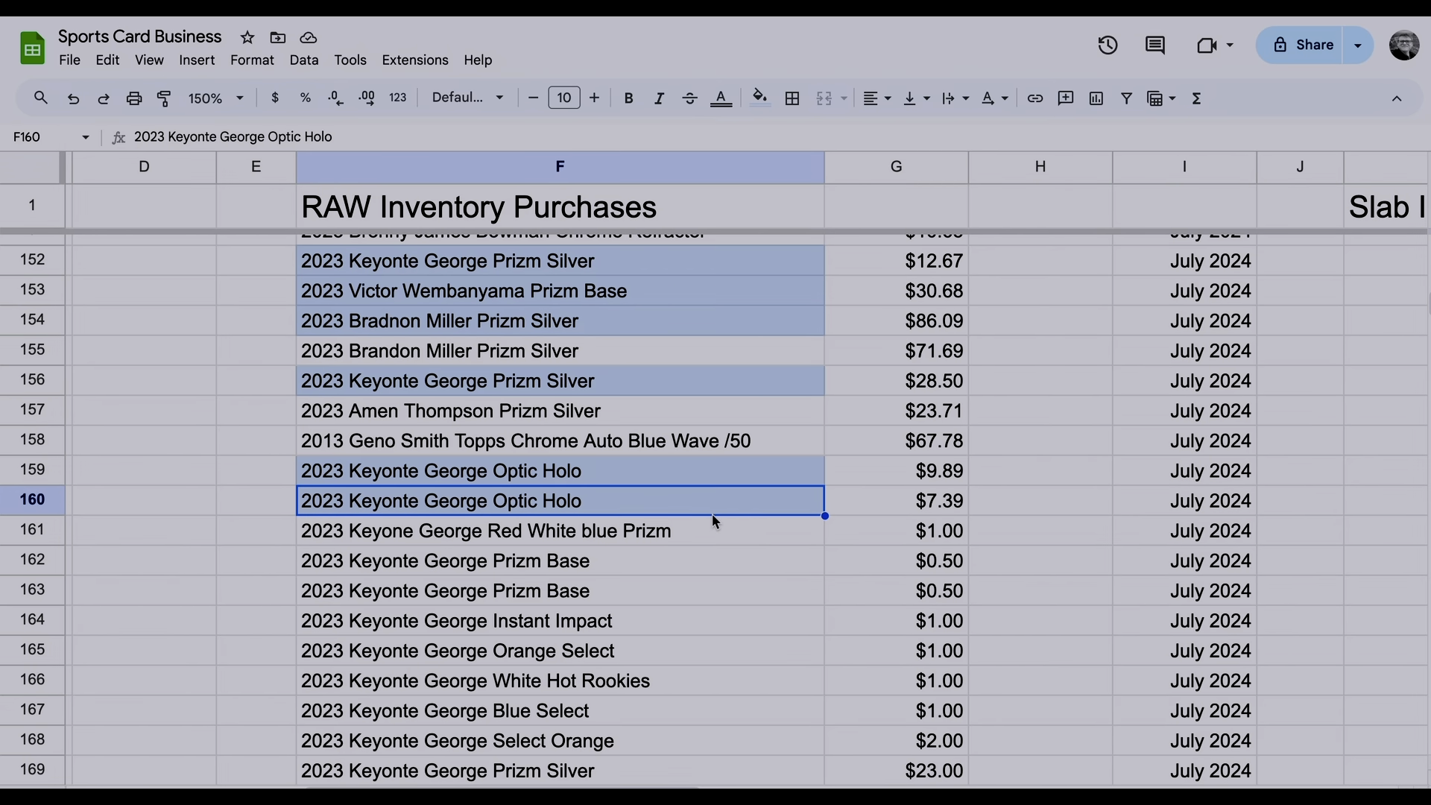
Examine the Raw Purchase Total formula in G3 and look over the singles it adds up
scroll(710, 517, down, 10)
scroll(840, 539, up, 20)
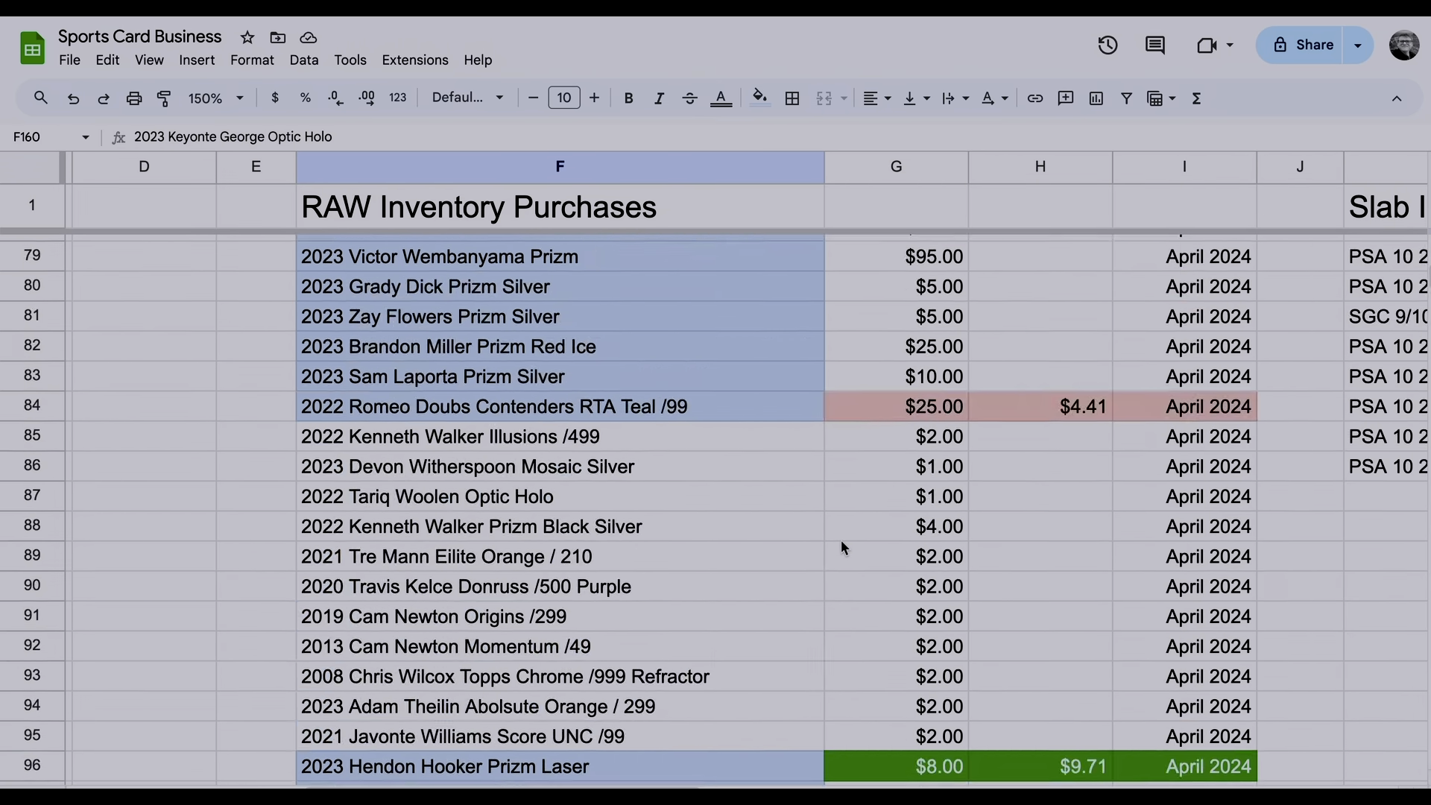
scroll(840, 548, up, 20)
click(910, 290)
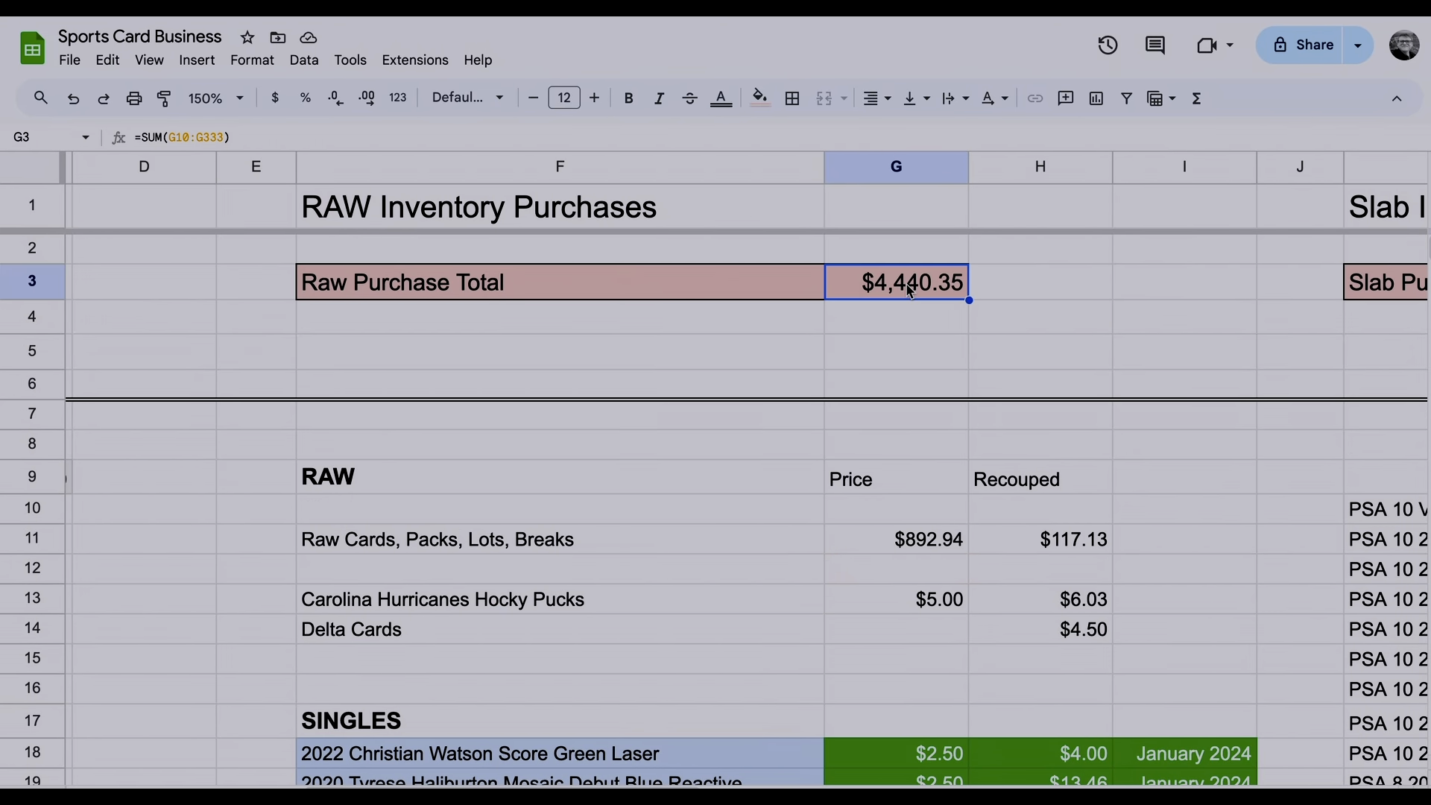
scroll(808, 454, down, 10)
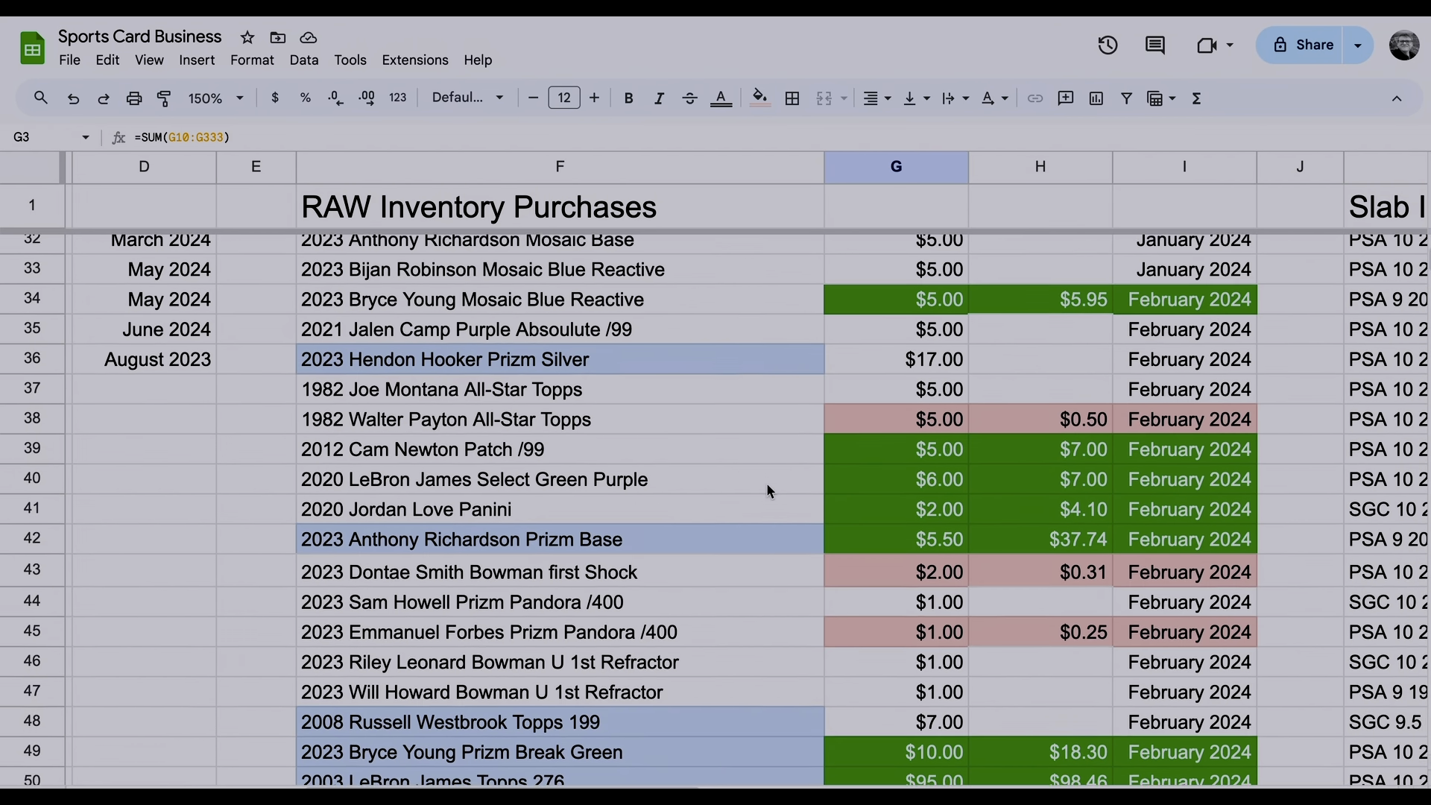
scroll(767, 489, up, 10)
Survey the sheet's sections at 50% zoom and return to 150% on the Slab Inventory Purchases section
ctrl+scroll(776, 409, down, 5)
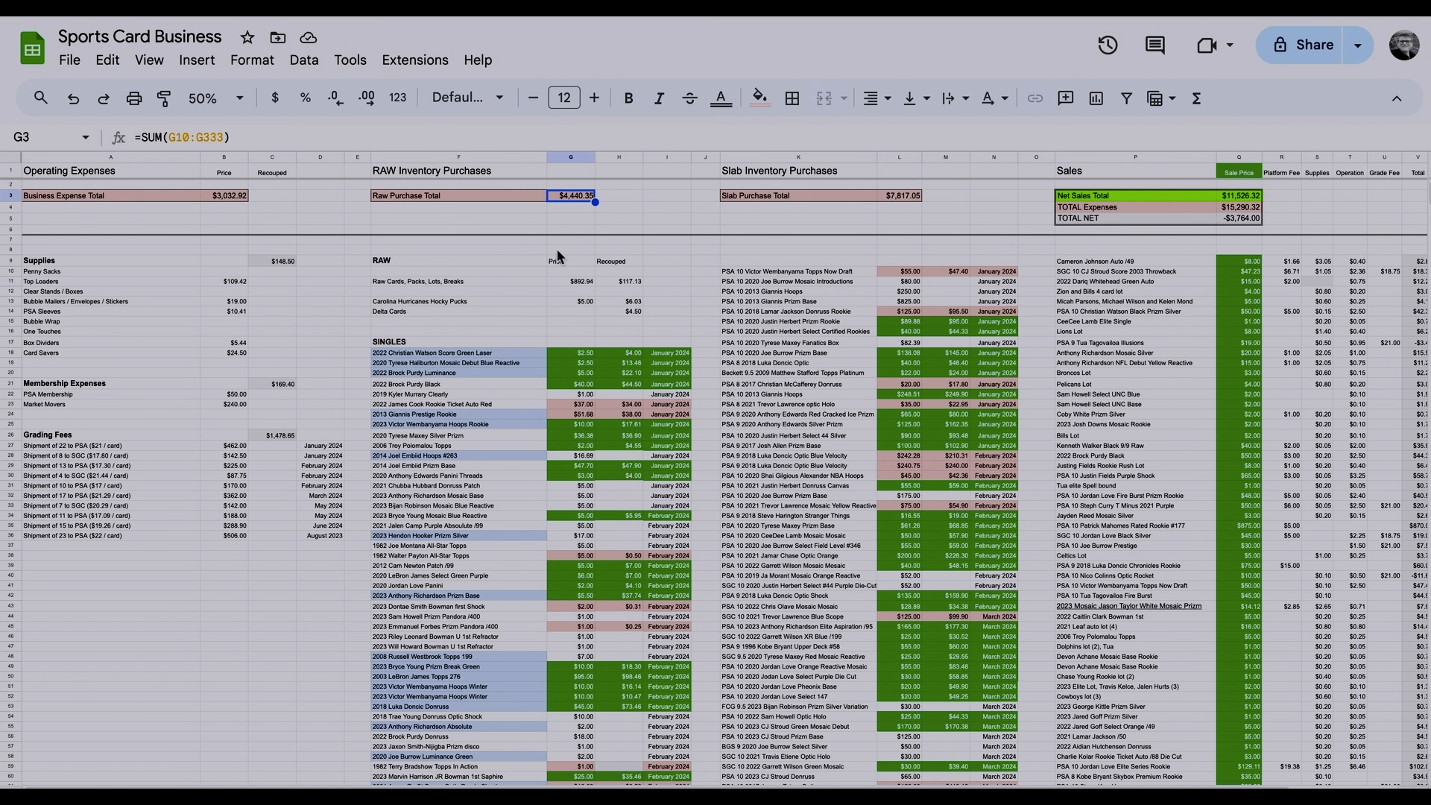
scroll(618, 283, right, 2)
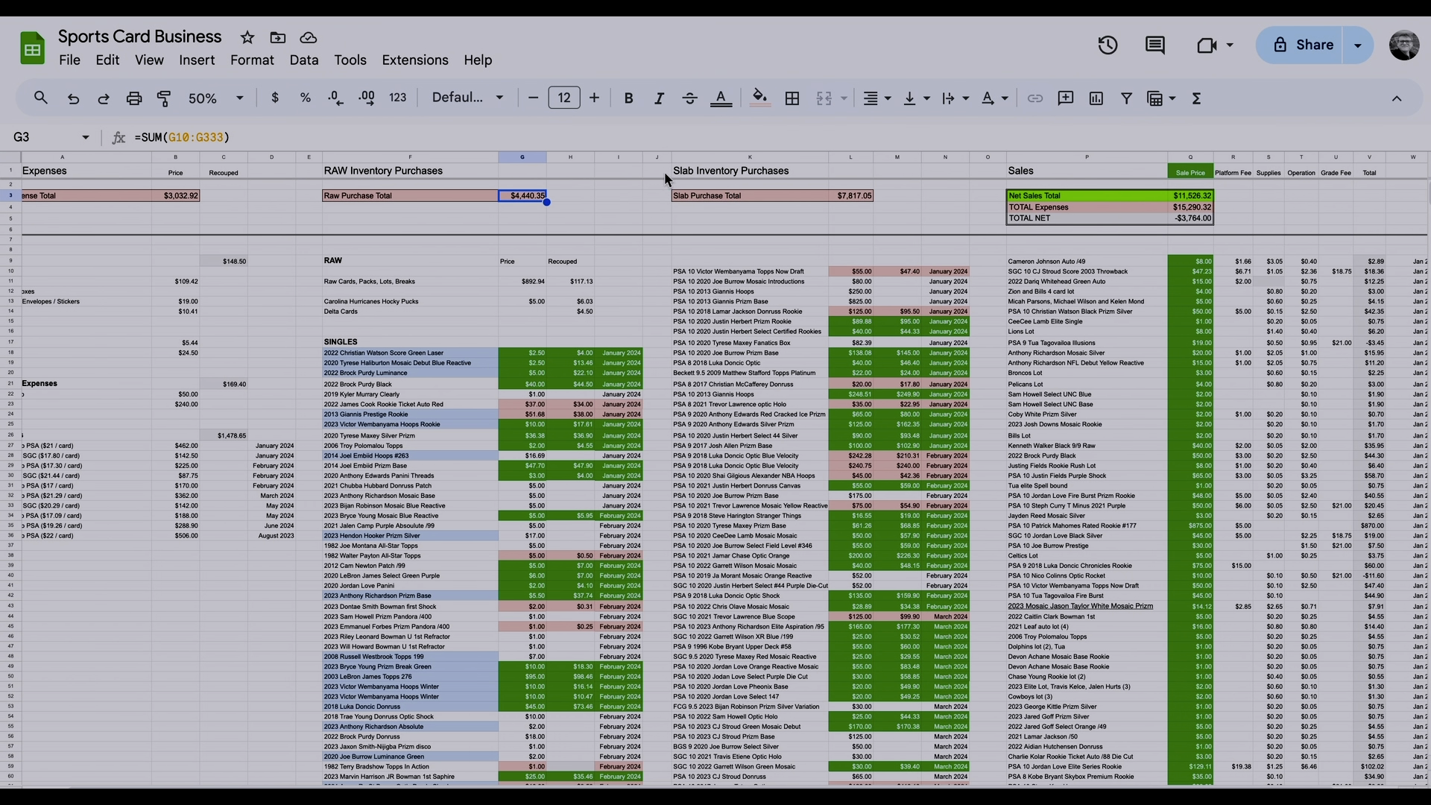
scroll(741, 172, right, 1)
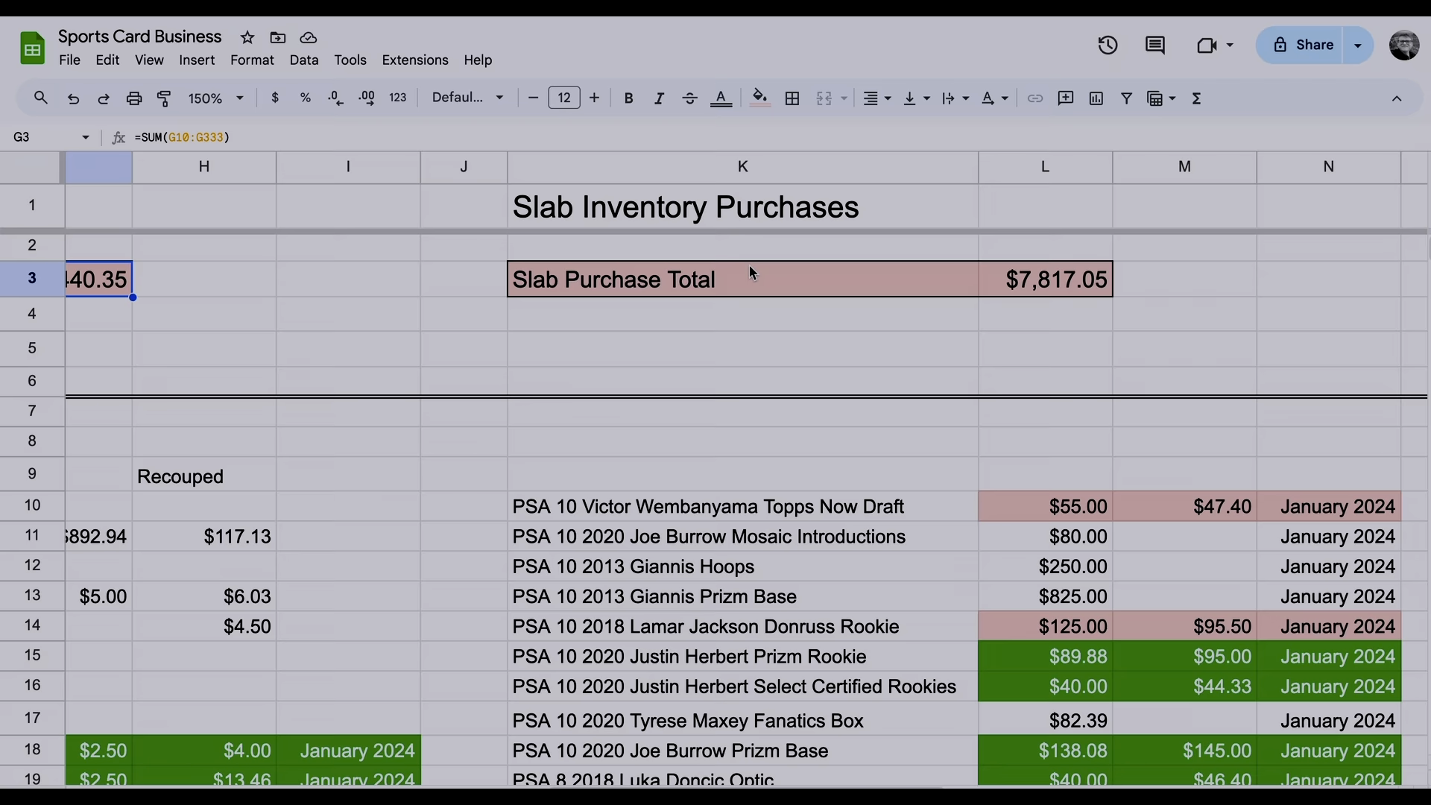
scroll(749, 266, right, 5)
scroll(749, 266, down, 1)
scroll(749, 267, left, 1)
scroll(749, 267, up, 1)
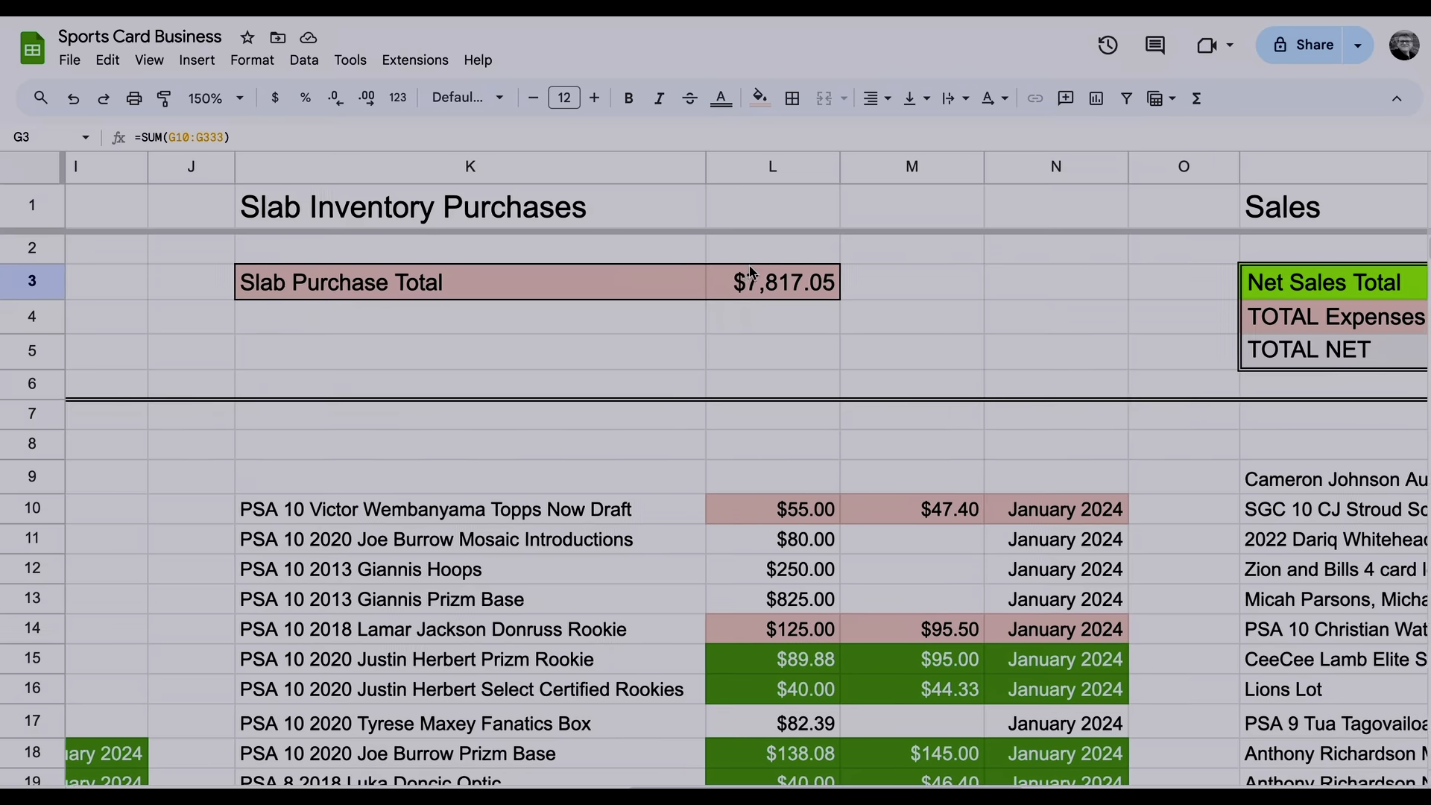
scroll(751, 273, right, 1)
Inspect the SUM(L10:L302) formula behind the Slab Purchase Total in L3 and the column range it covers
click(751, 276)
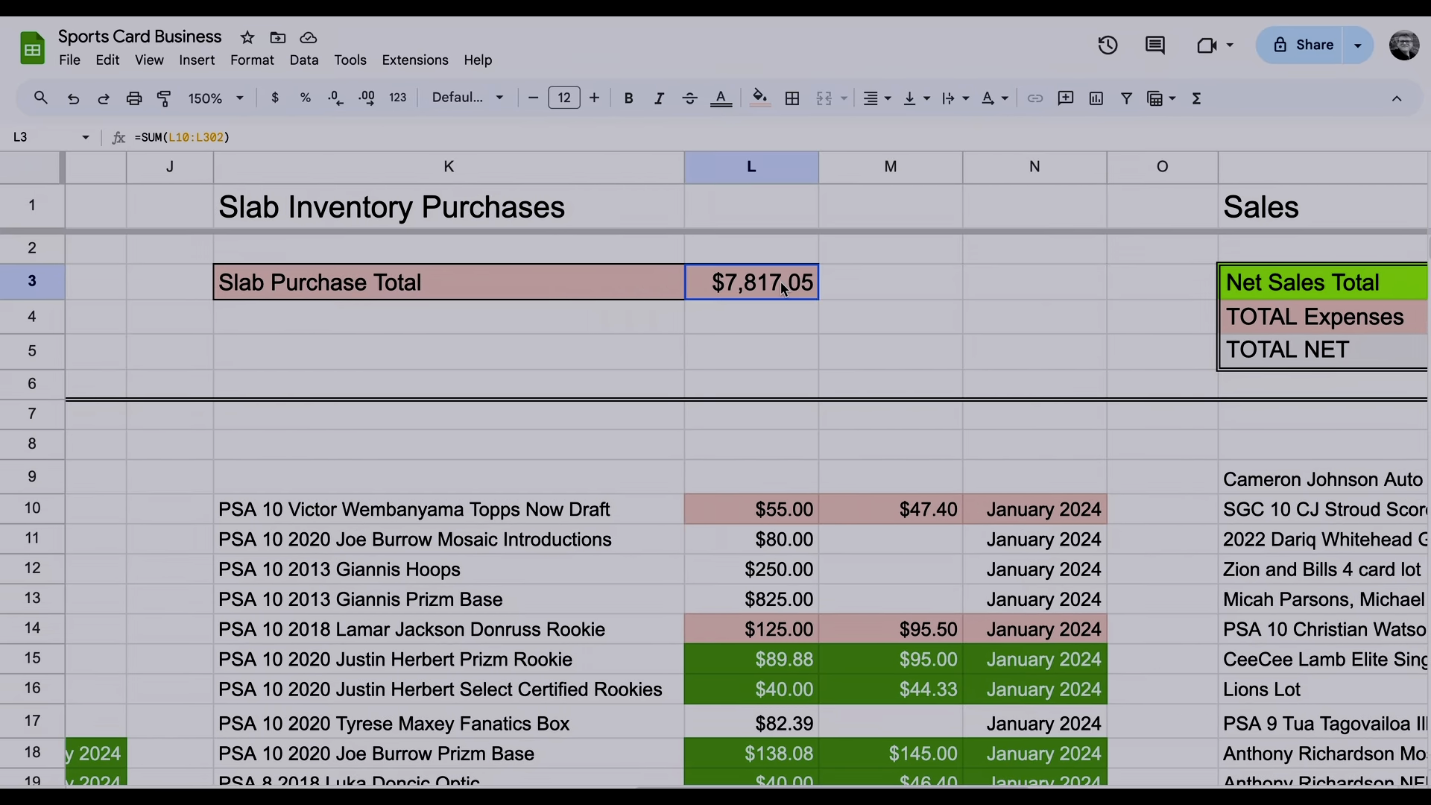
click(305, 140)
scroll(785, 493, down, 20)
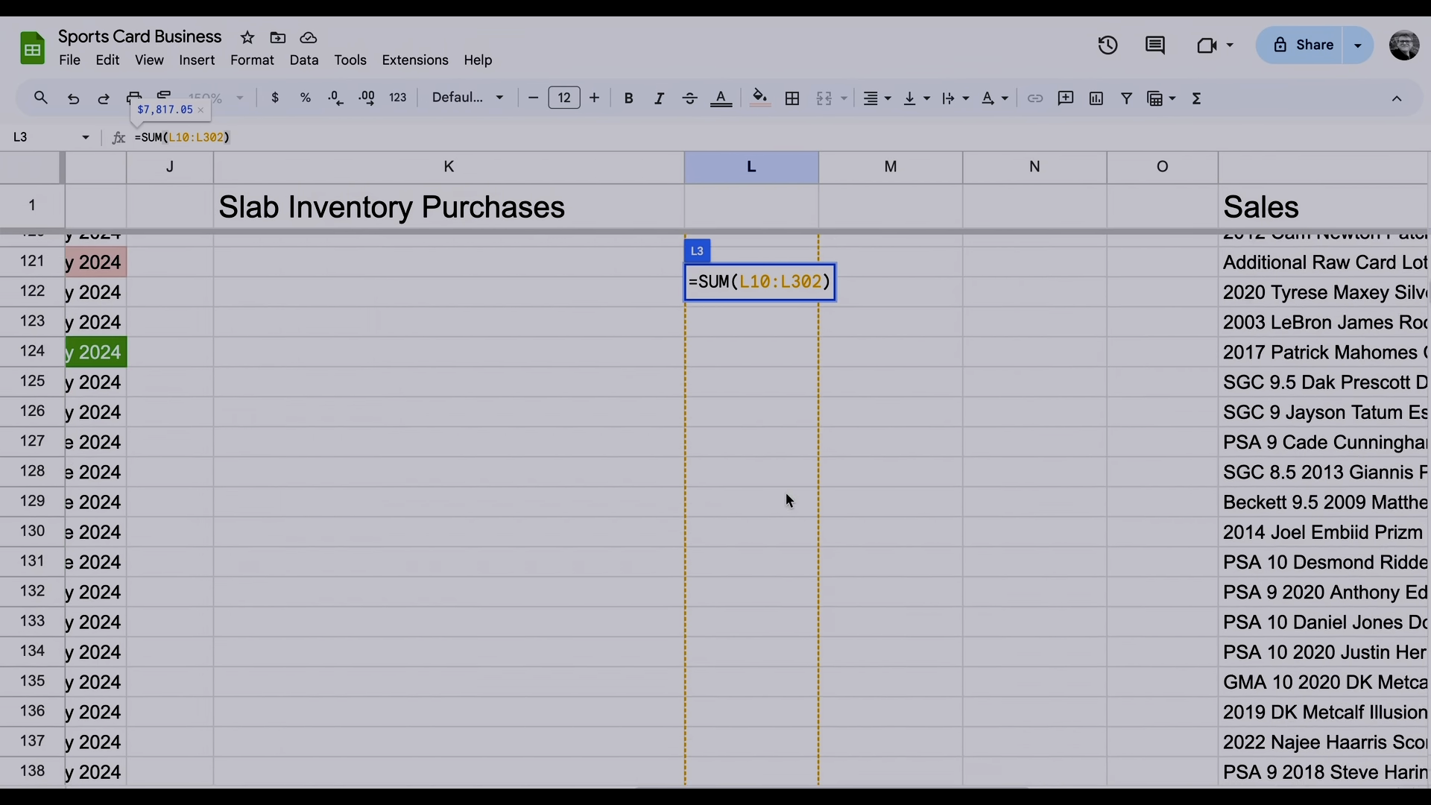
scroll(786, 500, up, 20)
click(776, 444)
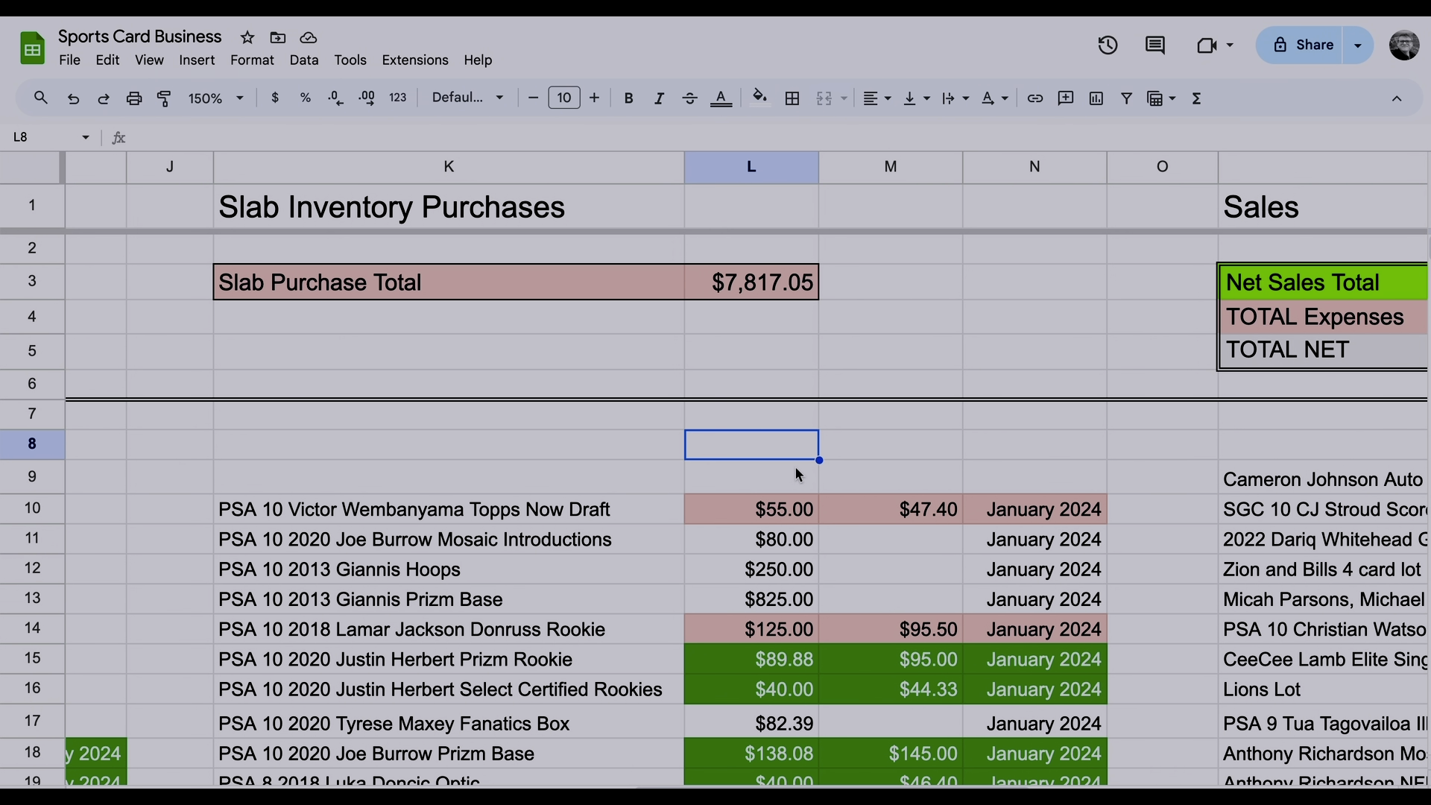
Check the purchase prices of the first slabs in column L, from L12 to L15
scroll(687, 469, down, 1)
scroll(687, 471, down, 1)
scroll(687, 471, left, 1)
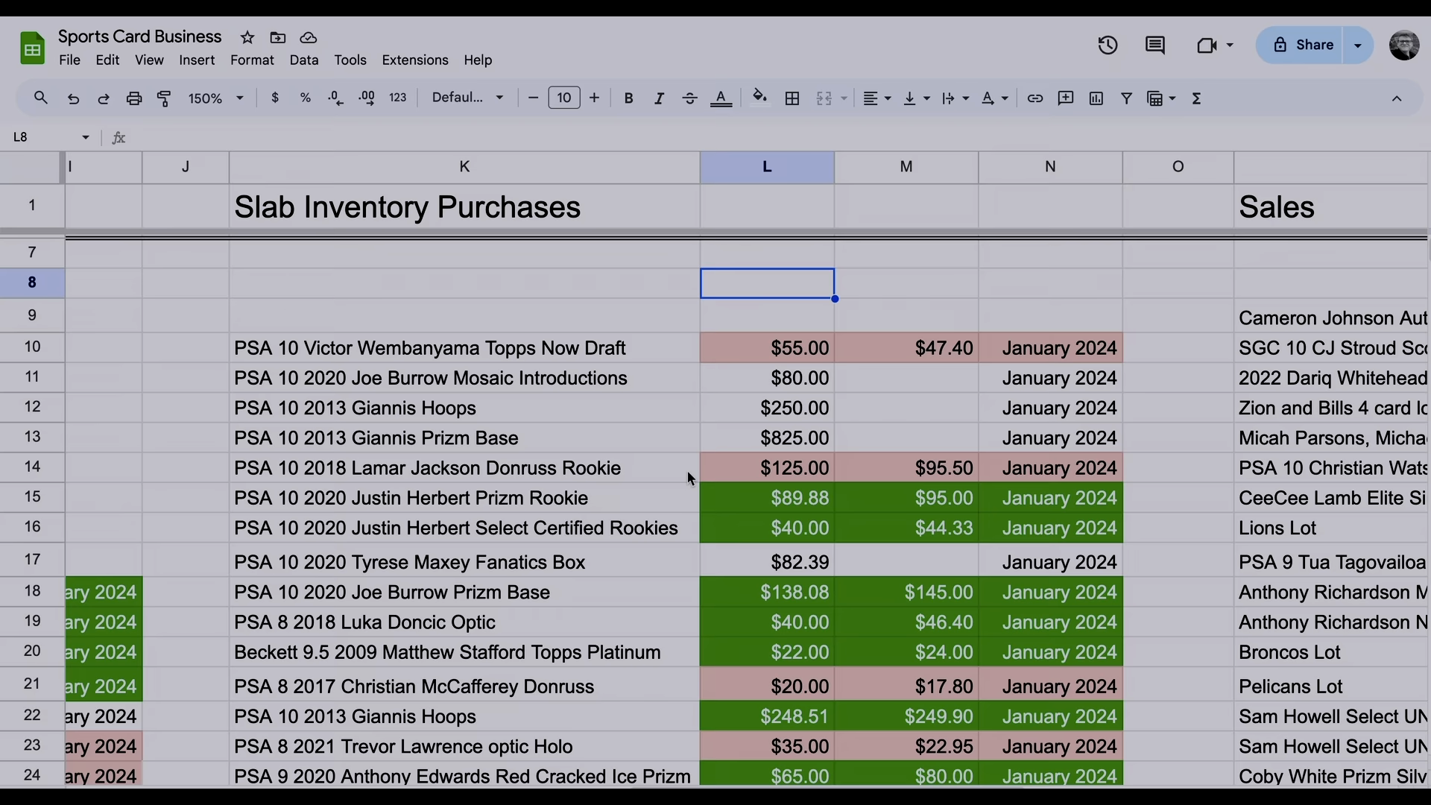
scroll(682, 471, right, 1)
click(763, 414)
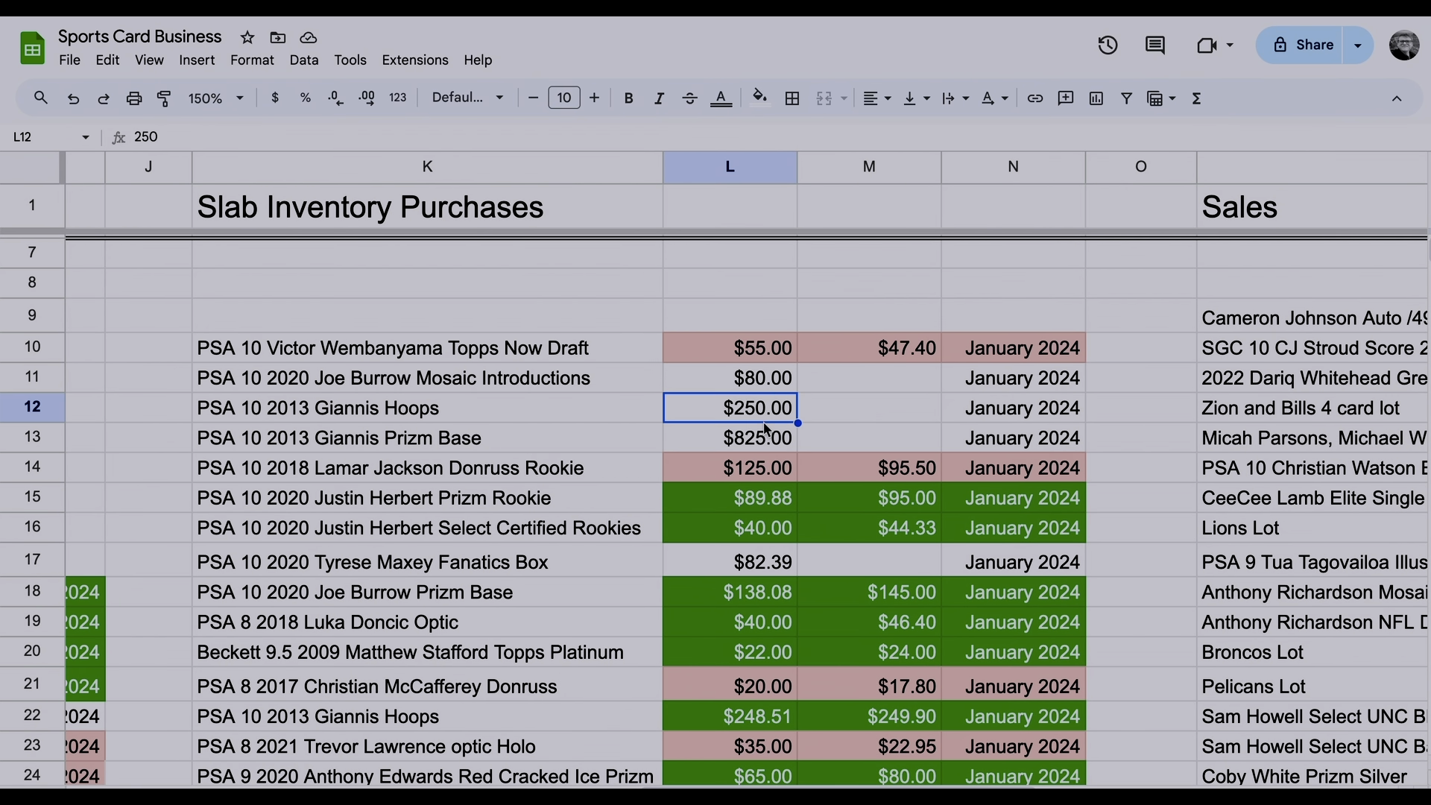
click(768, 471)
click(766, 502)
click(761, 447)
scroll(742, 485, down, 2)
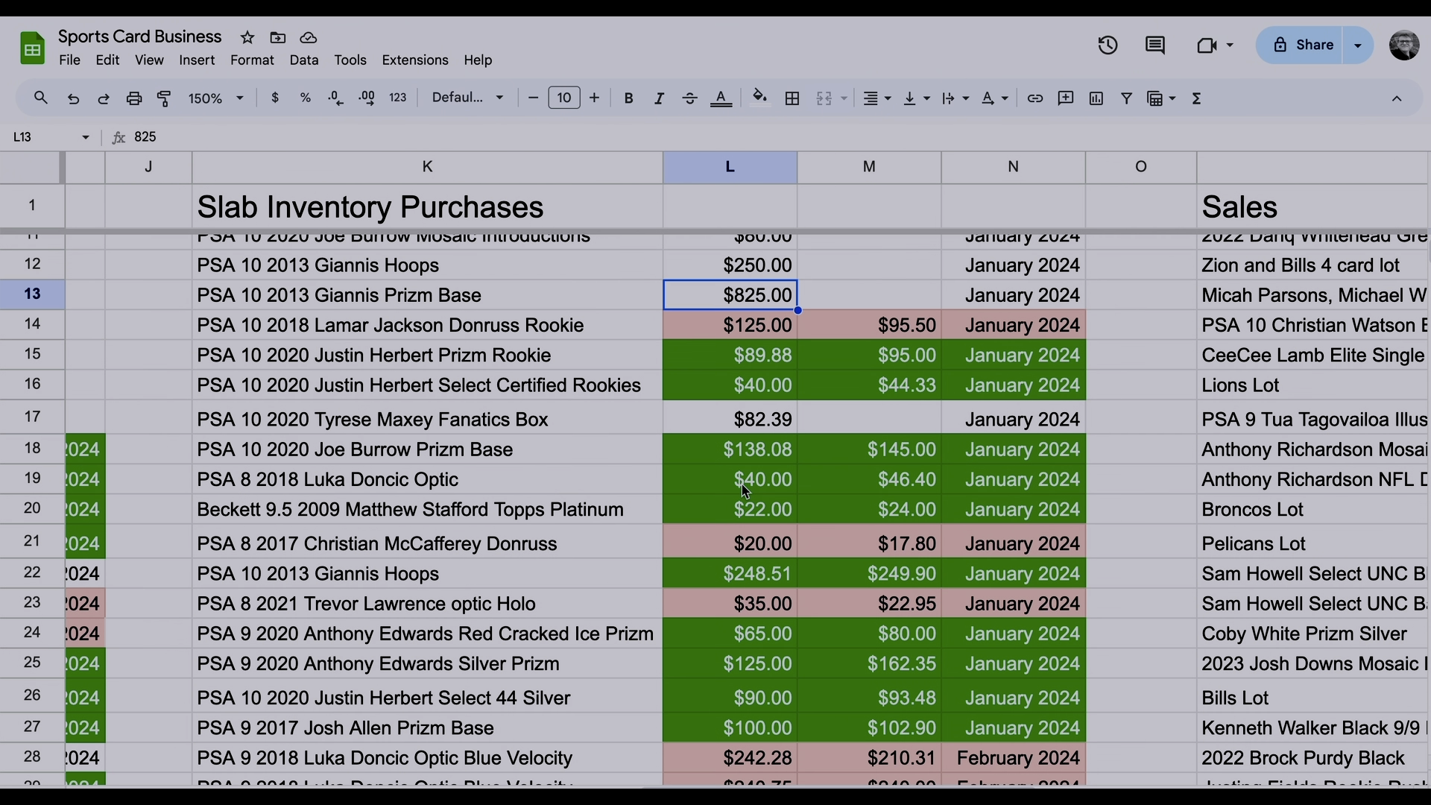
Check the price in L16 and the recouped amounts of the green-marked slabs in column M, from M15 to M20
click(766, 381)
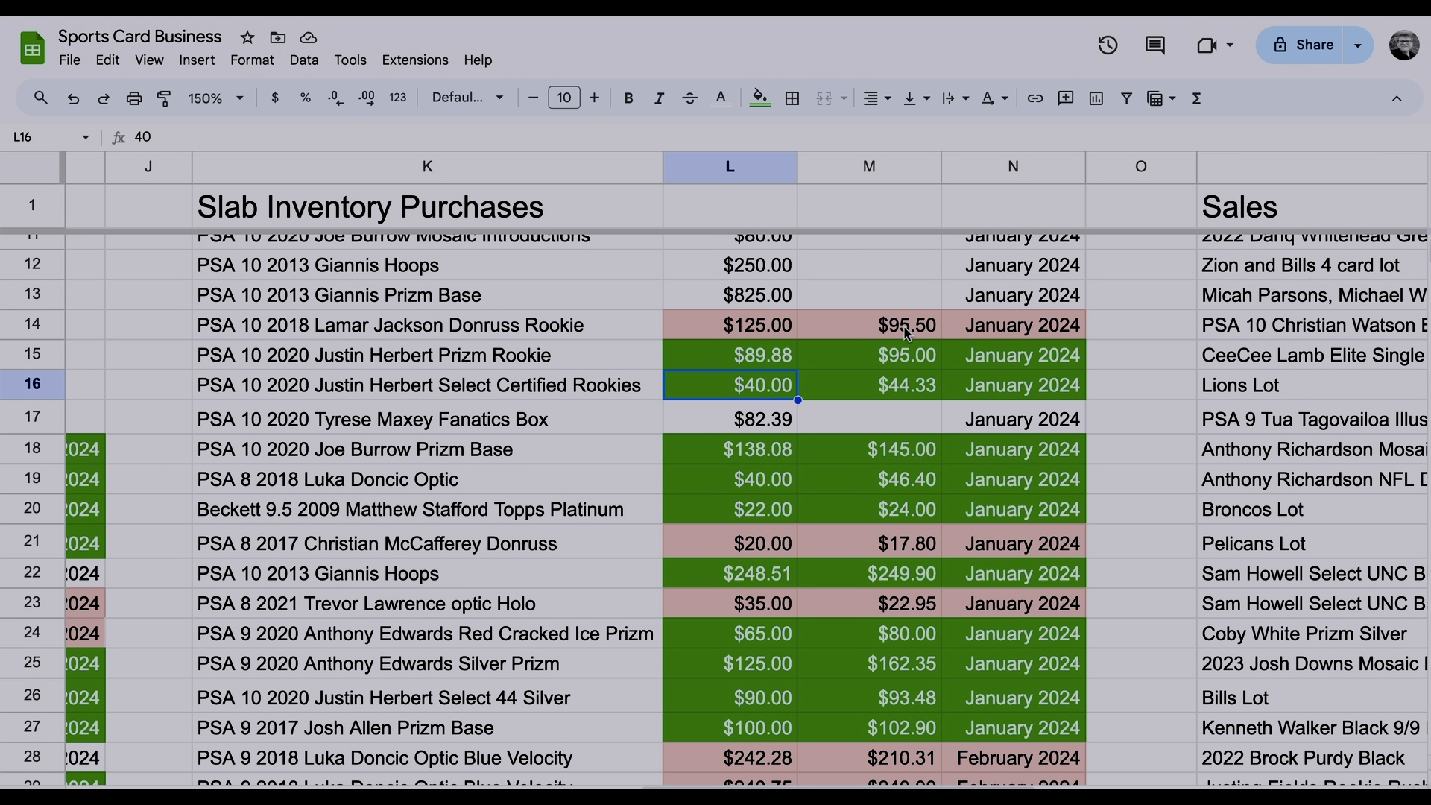
click(919, 362)
click(911, 387)
click(901, 450)
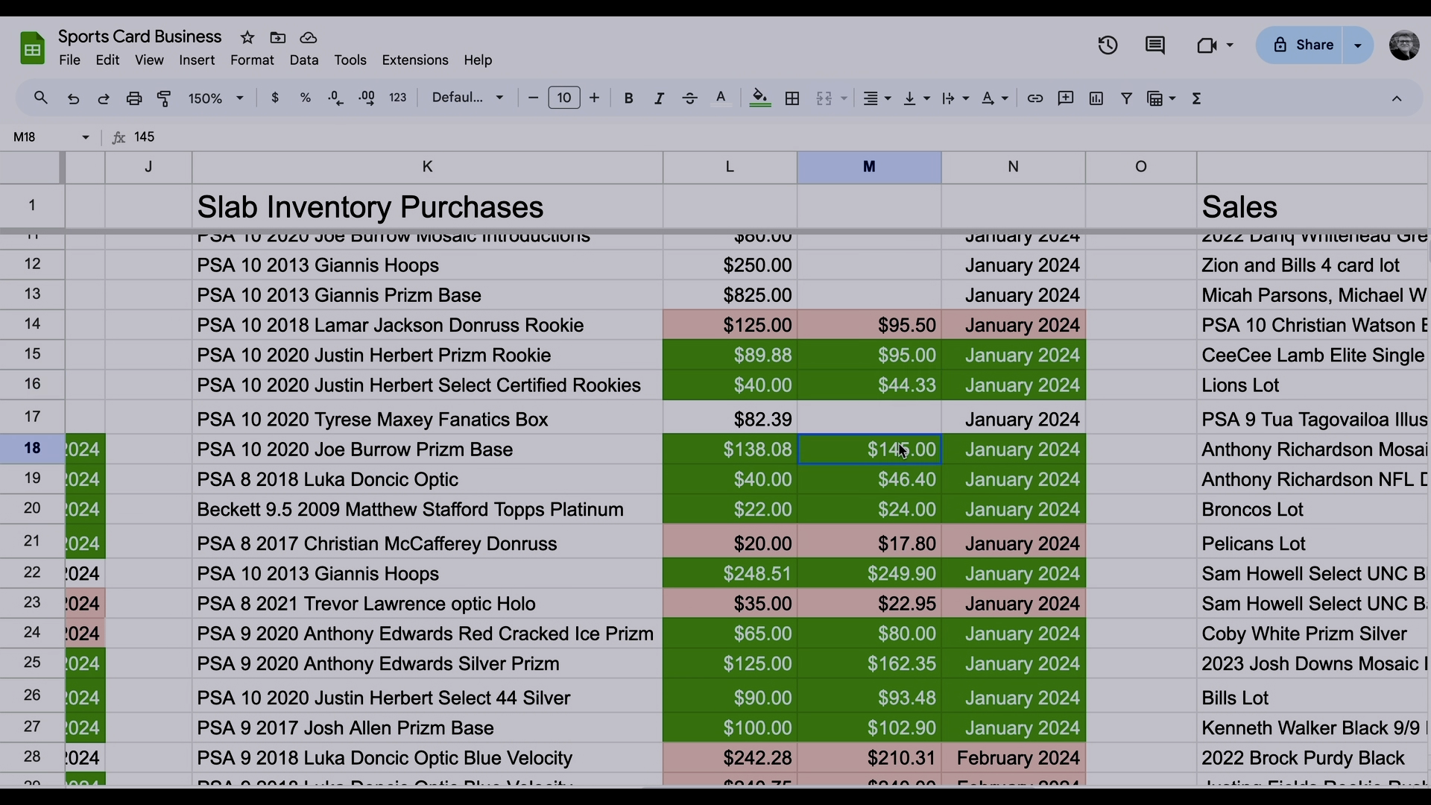
scroll(906, 489, up, 1)
click(906, 489)
click(916, 521)
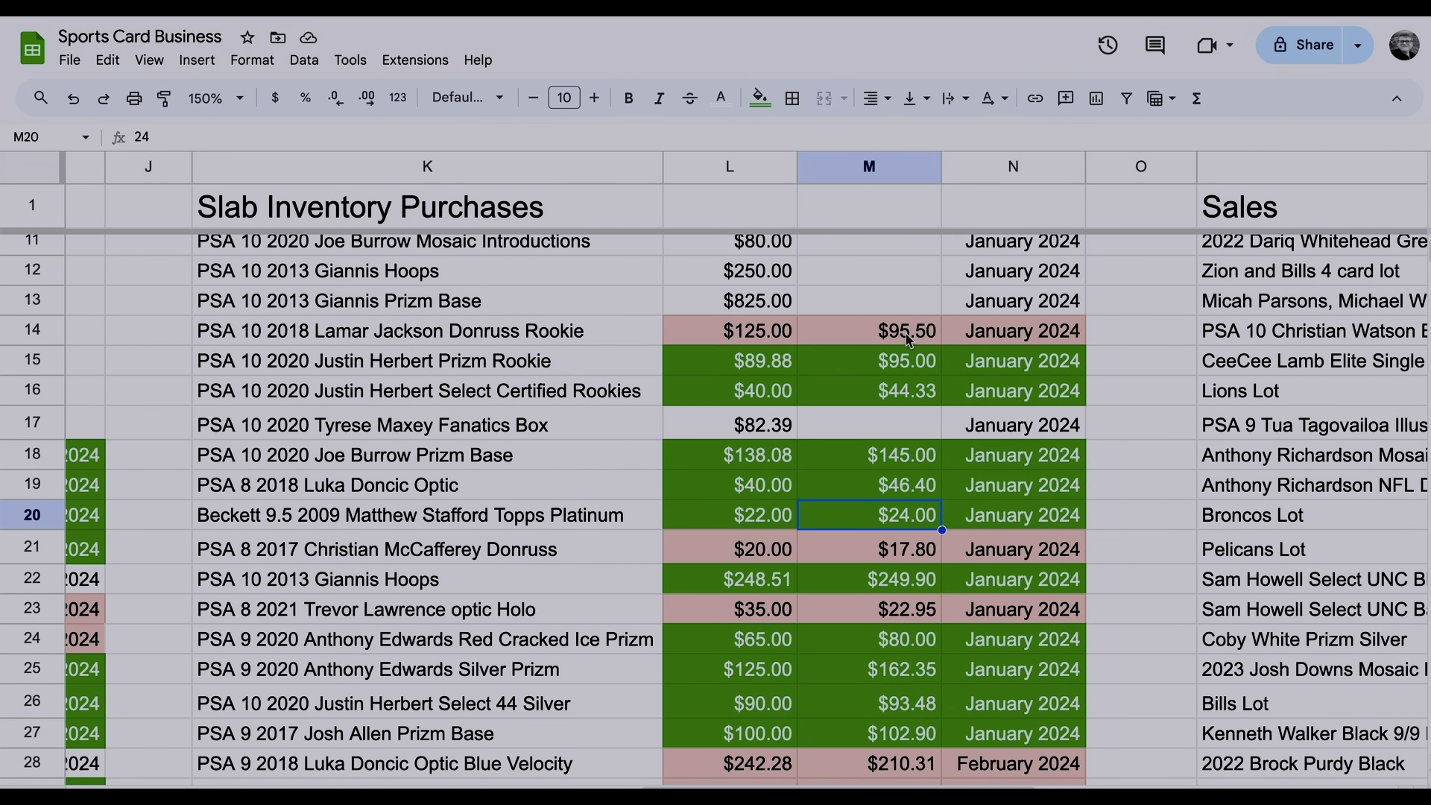
Compare the red-marked Lamar Jackson slab's recouped amount in M14 with its price in L14, and contrast it with the green M15 and M16
click(910, 341)
click(762, 343)
click(895, 369)
click(816, 395)
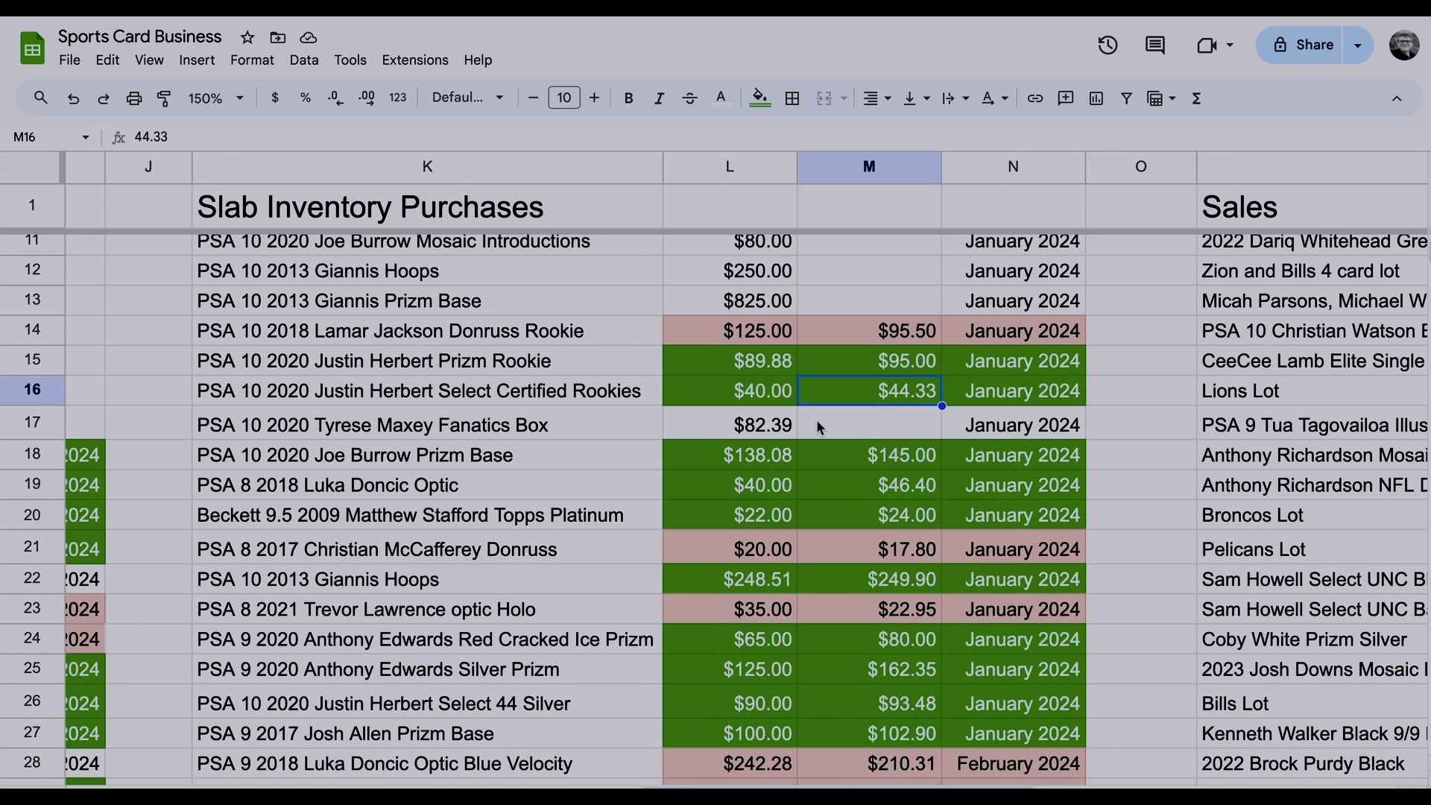
Highlight the uncoloured slab entries in rows 11 to 13, focusing on the two 2013 Giannis cards and the empty recouped cell M12
scroll(817, 394, up, 2)
drag(514, 343, 906, 340)
drag(736, 406, 966, 409)
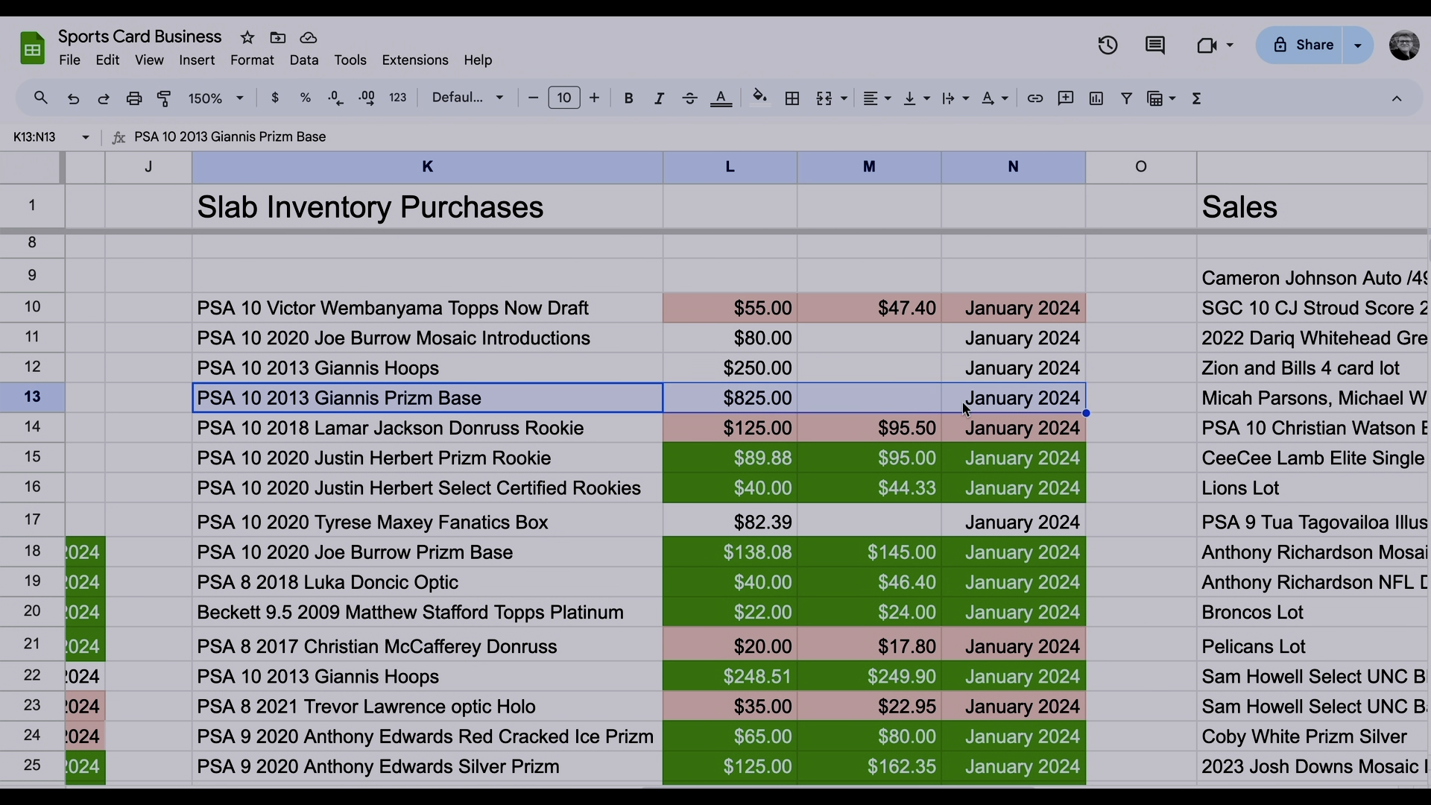
drag(585, 371, 996, 369)
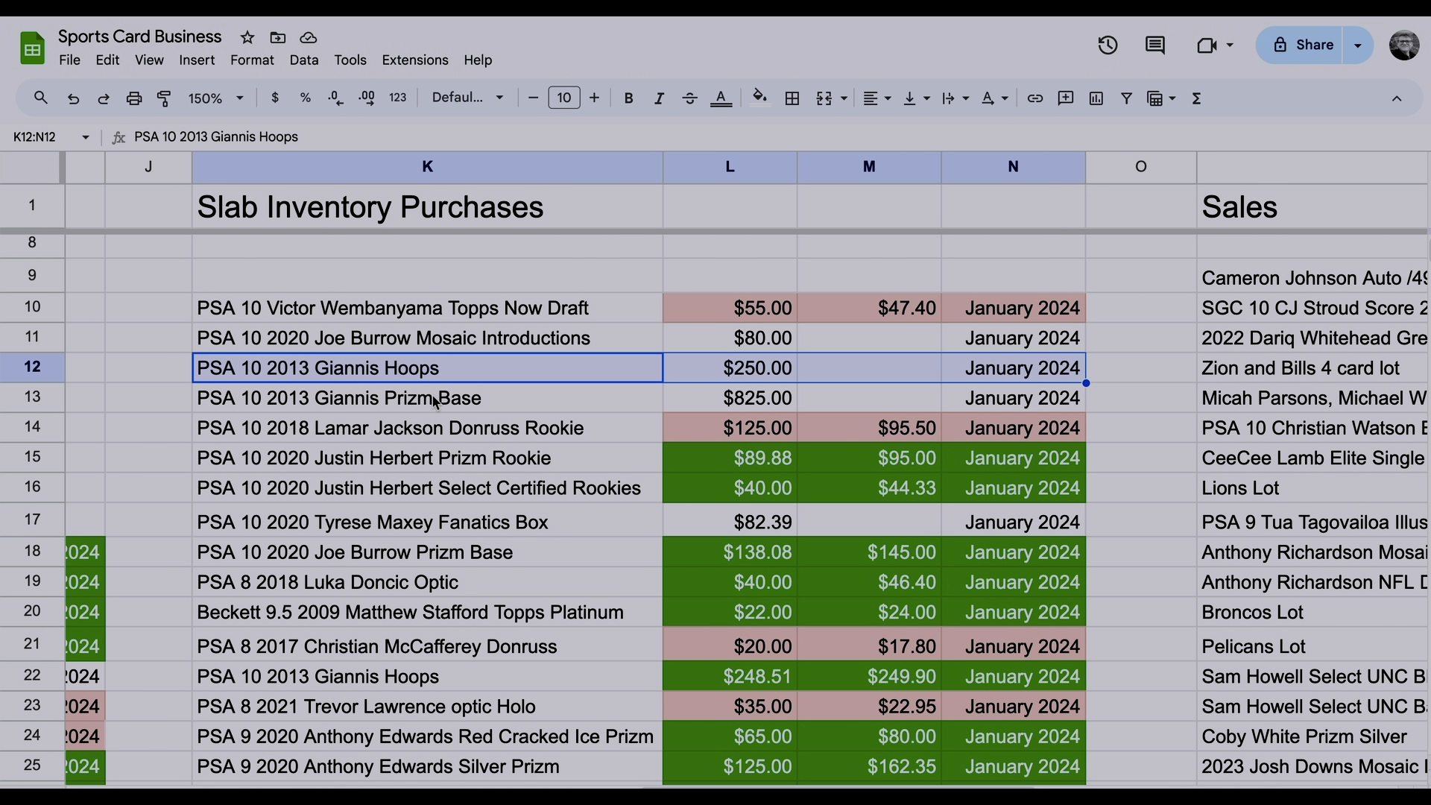
drag(421, 382, 790, 402)
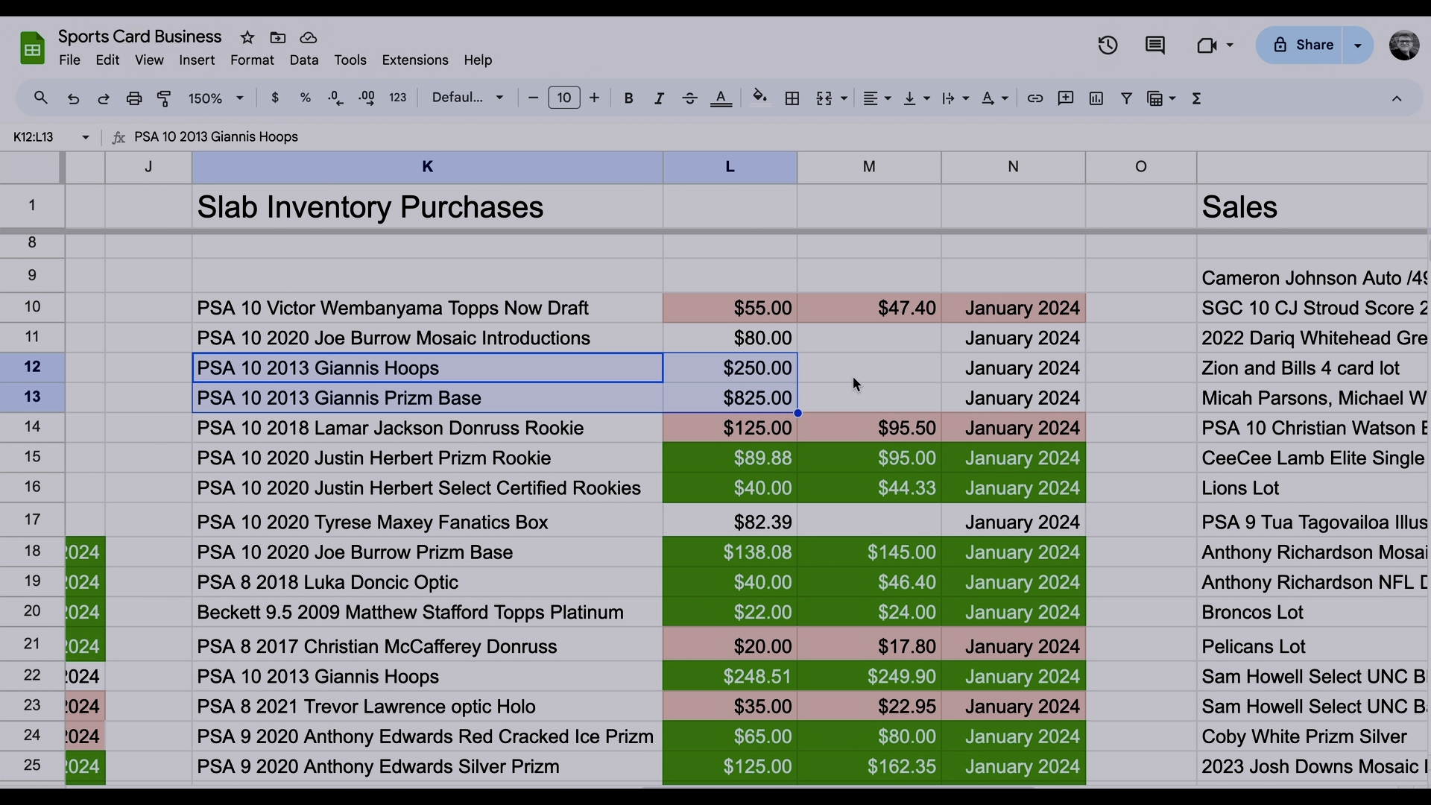
click(869, 372)
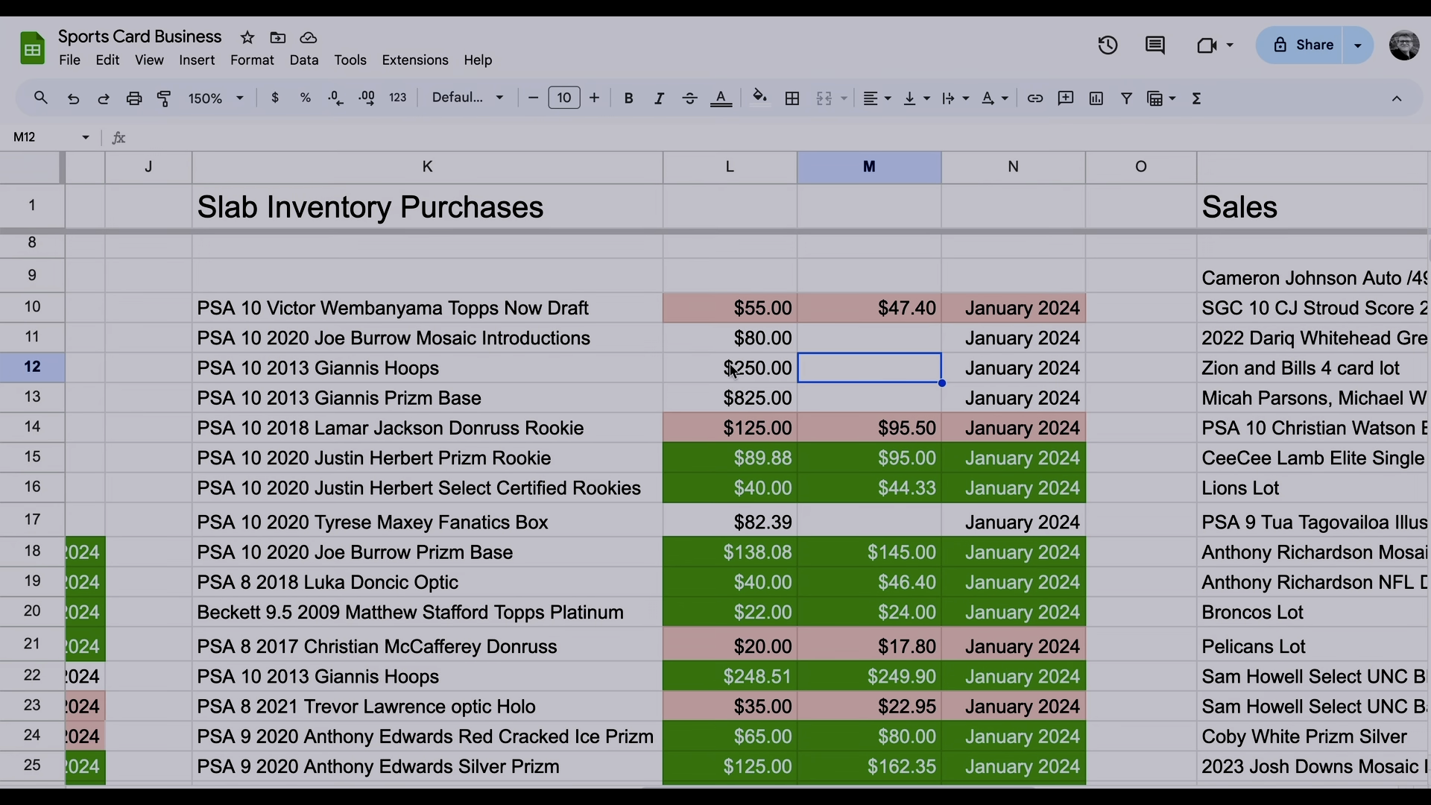
Look through the rest of the Slab Inventory Purchases list down to its last entry in row 86
scroll(731, 366, down, 6)
scroll(731, 368, down, 8)
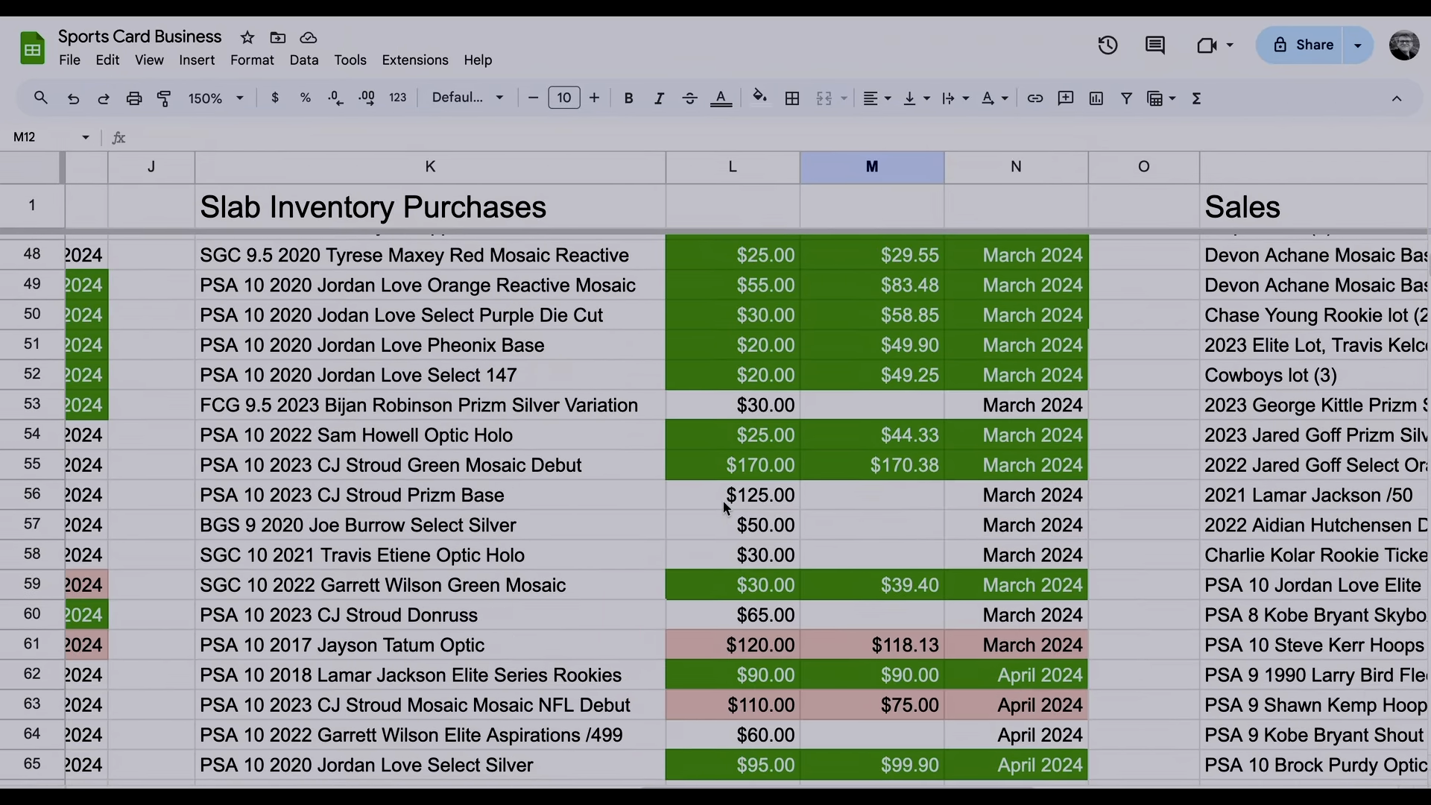
scroll(724, 503, down, 5)
scroll(722, 506, down, 8)
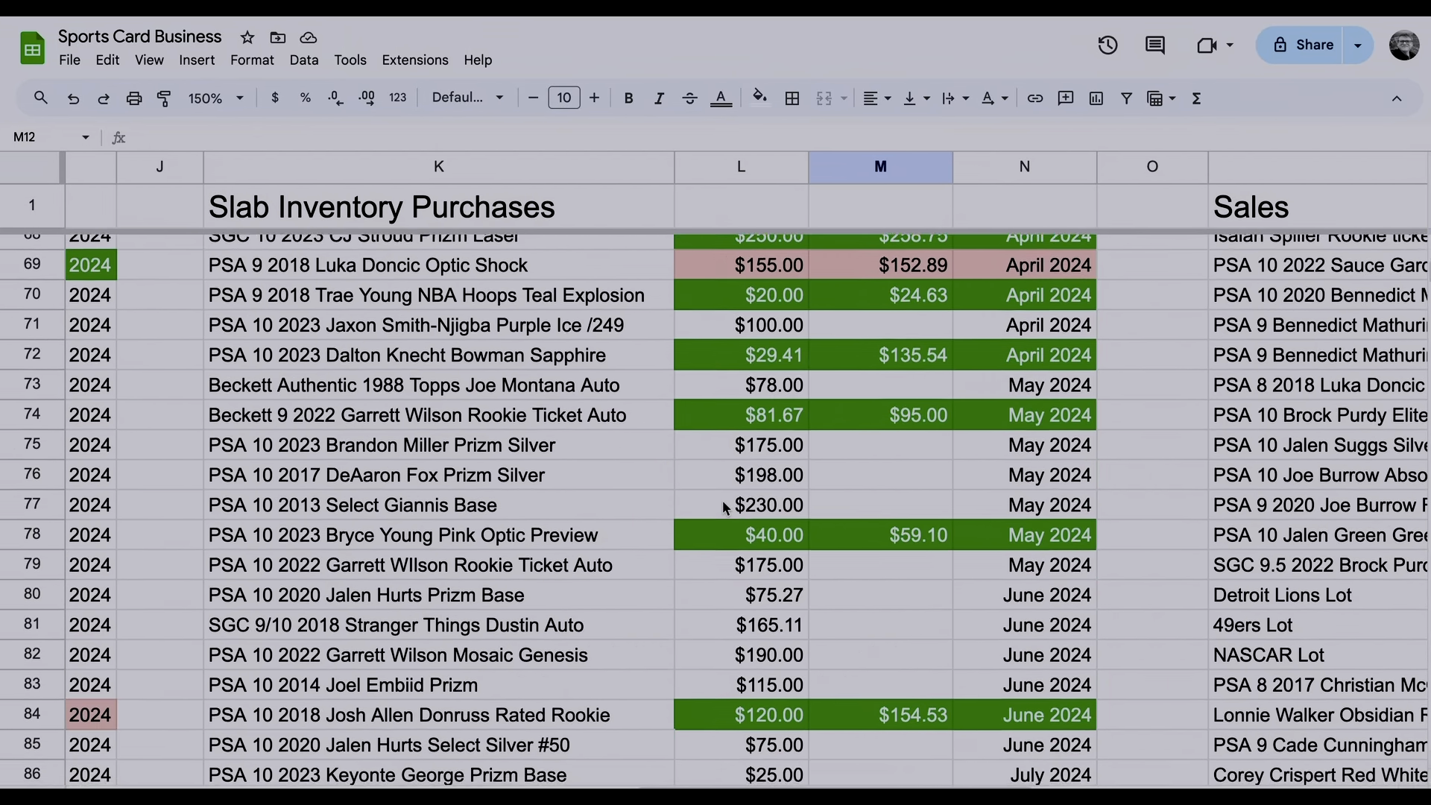
scroll(722, 506, up, 5)
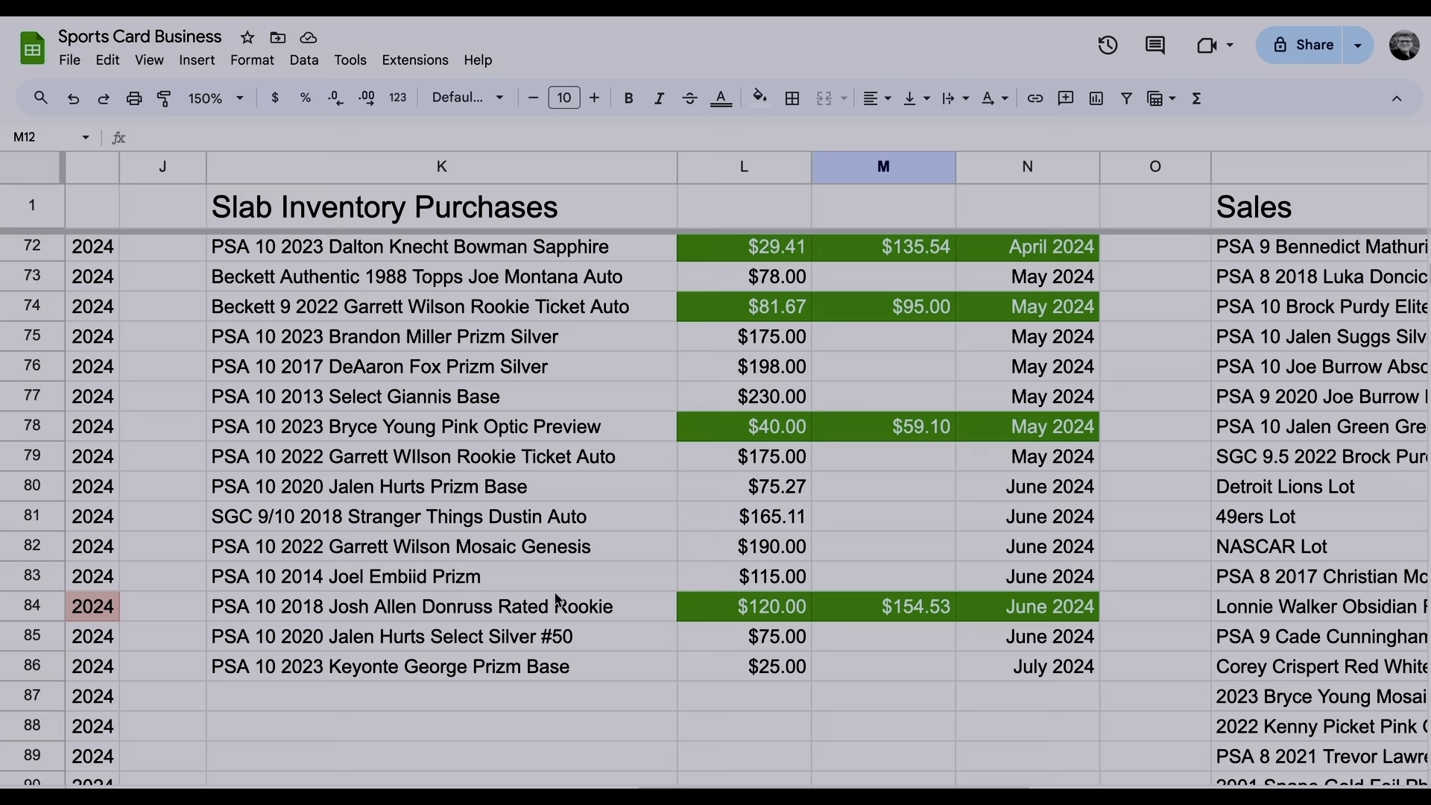
scroll(987, 565, up, 8)
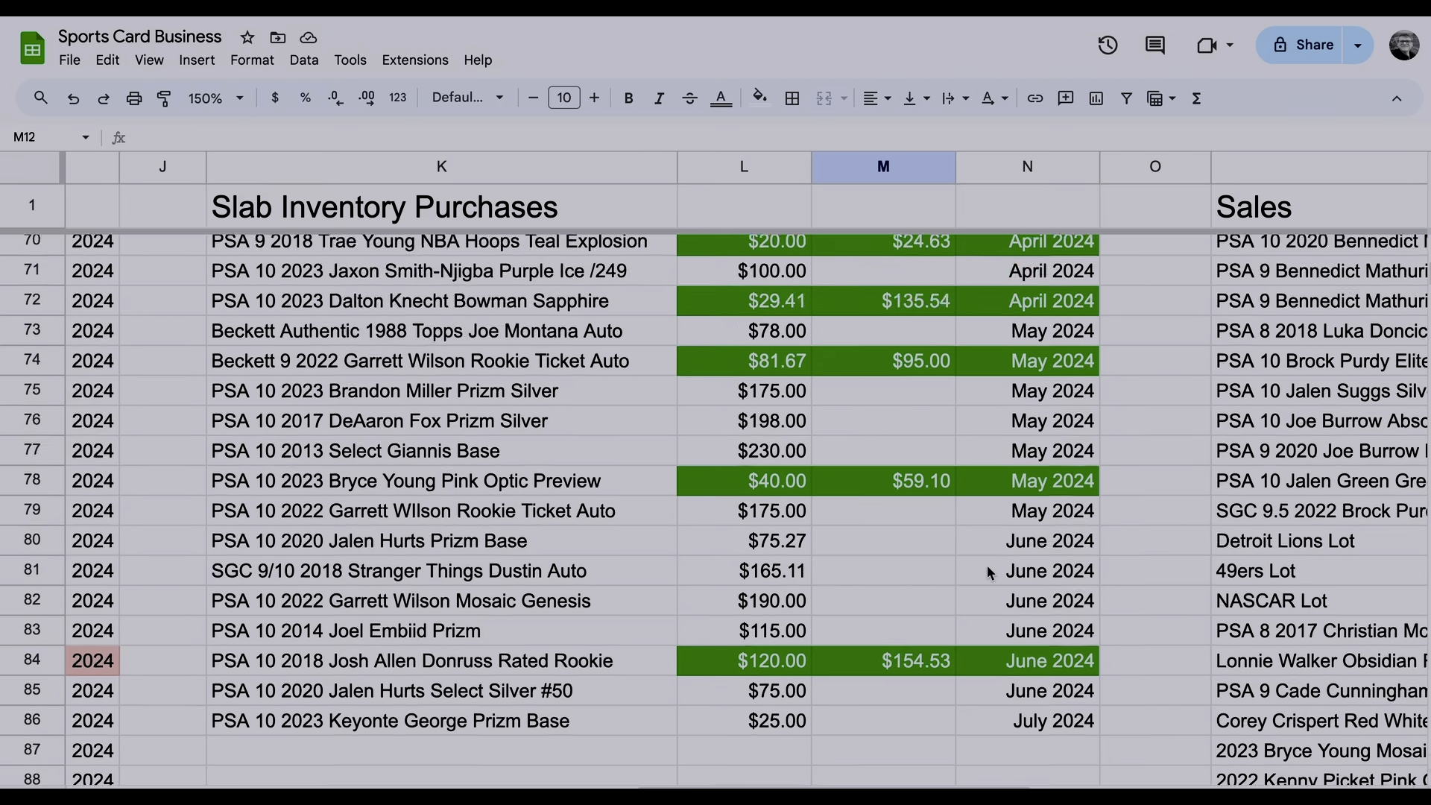
Switch from the slab list to the My Collection page and browse its card images down to the end of page 1
scroll(887, 605, up, 14)
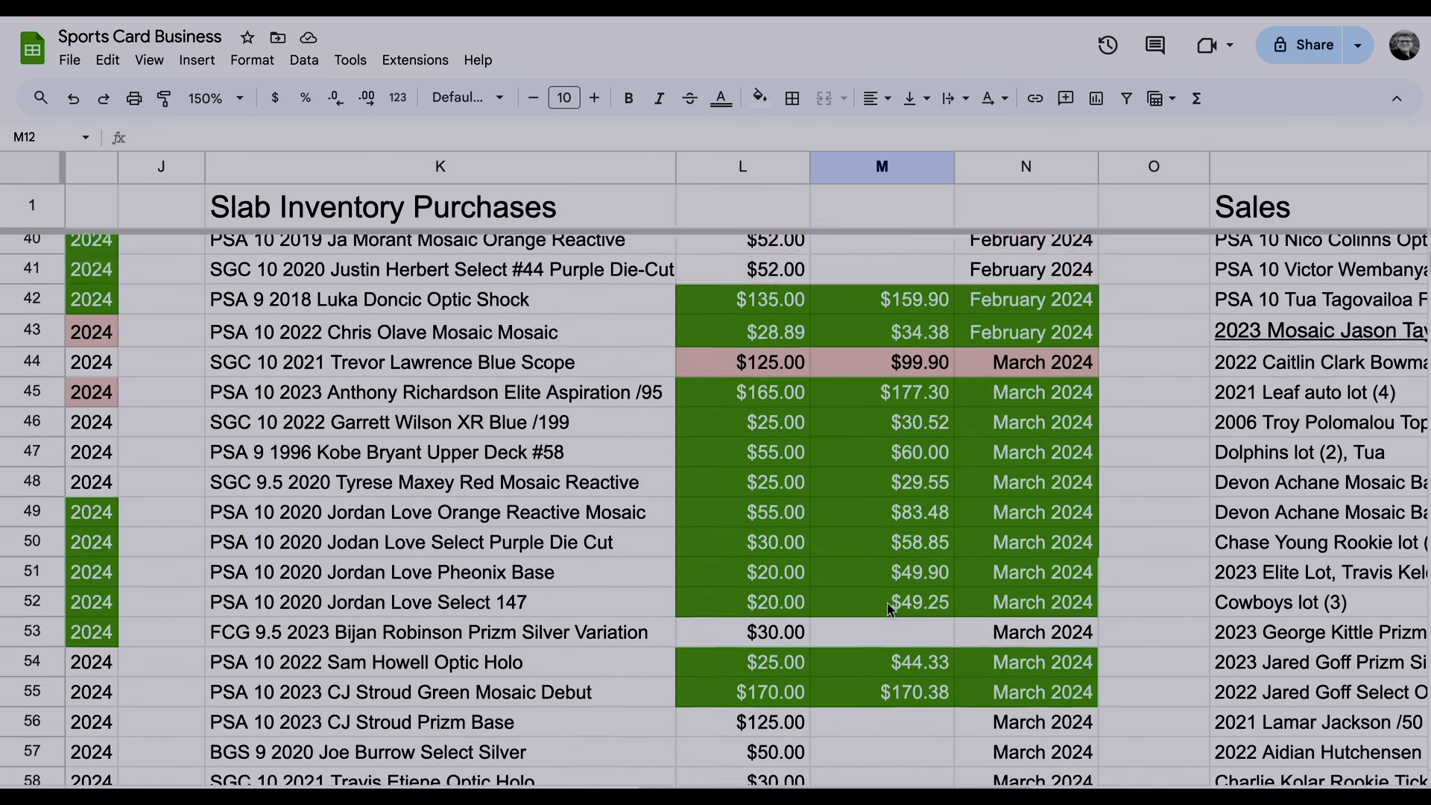
scroll(887, 608, up, 2)
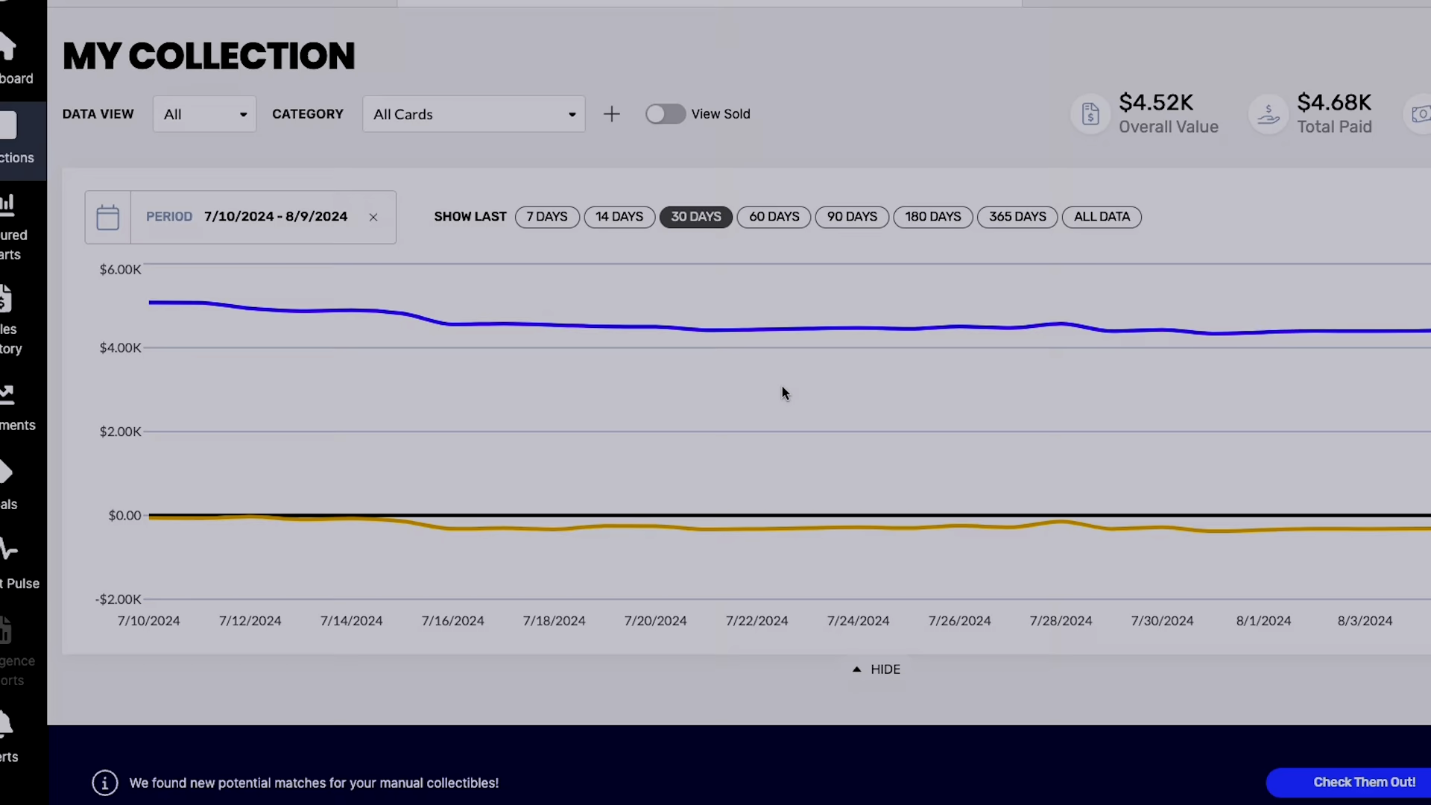
scroll(783, 390, down, 15)
scroll(952, 384, down, 11)
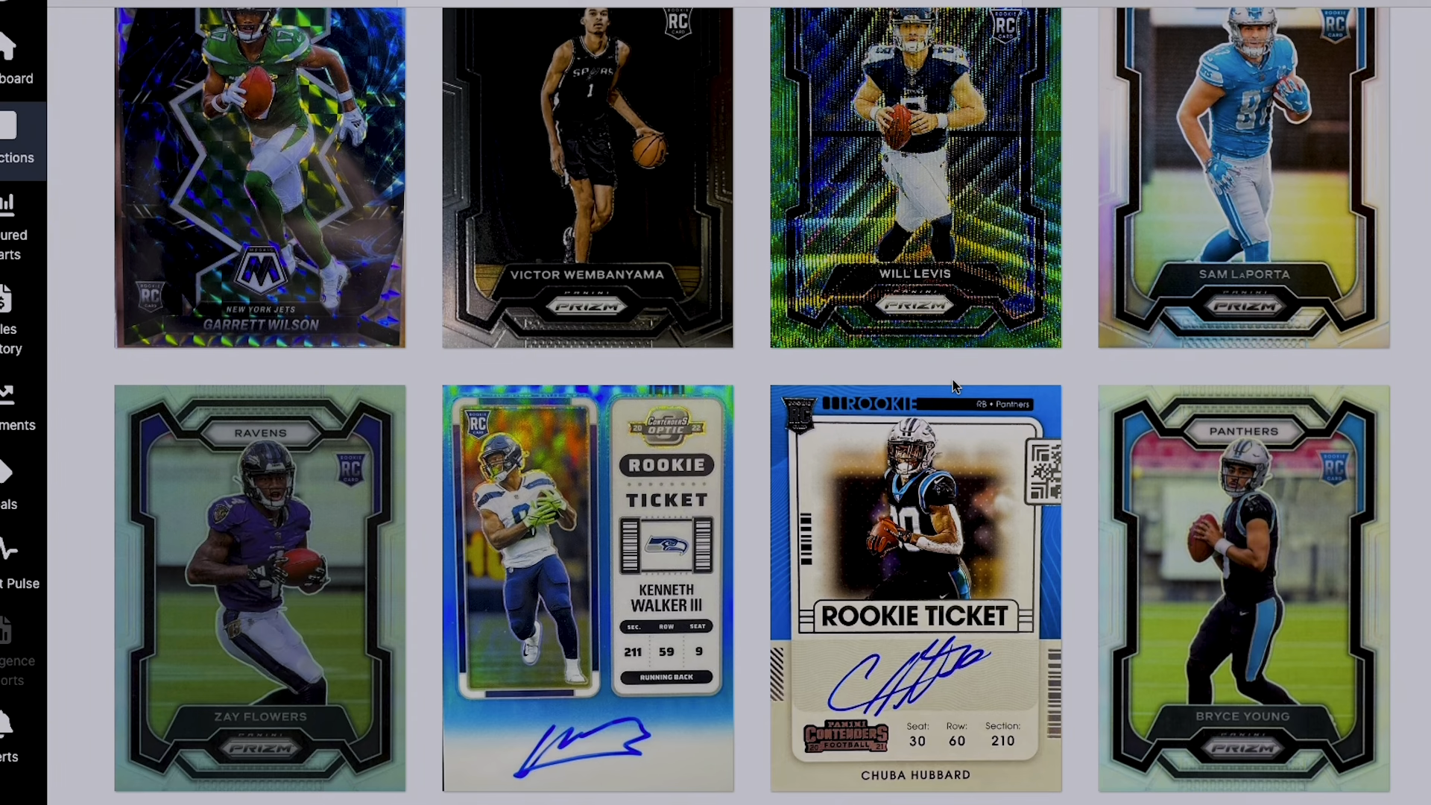
scroll(954, 384, down, 3)
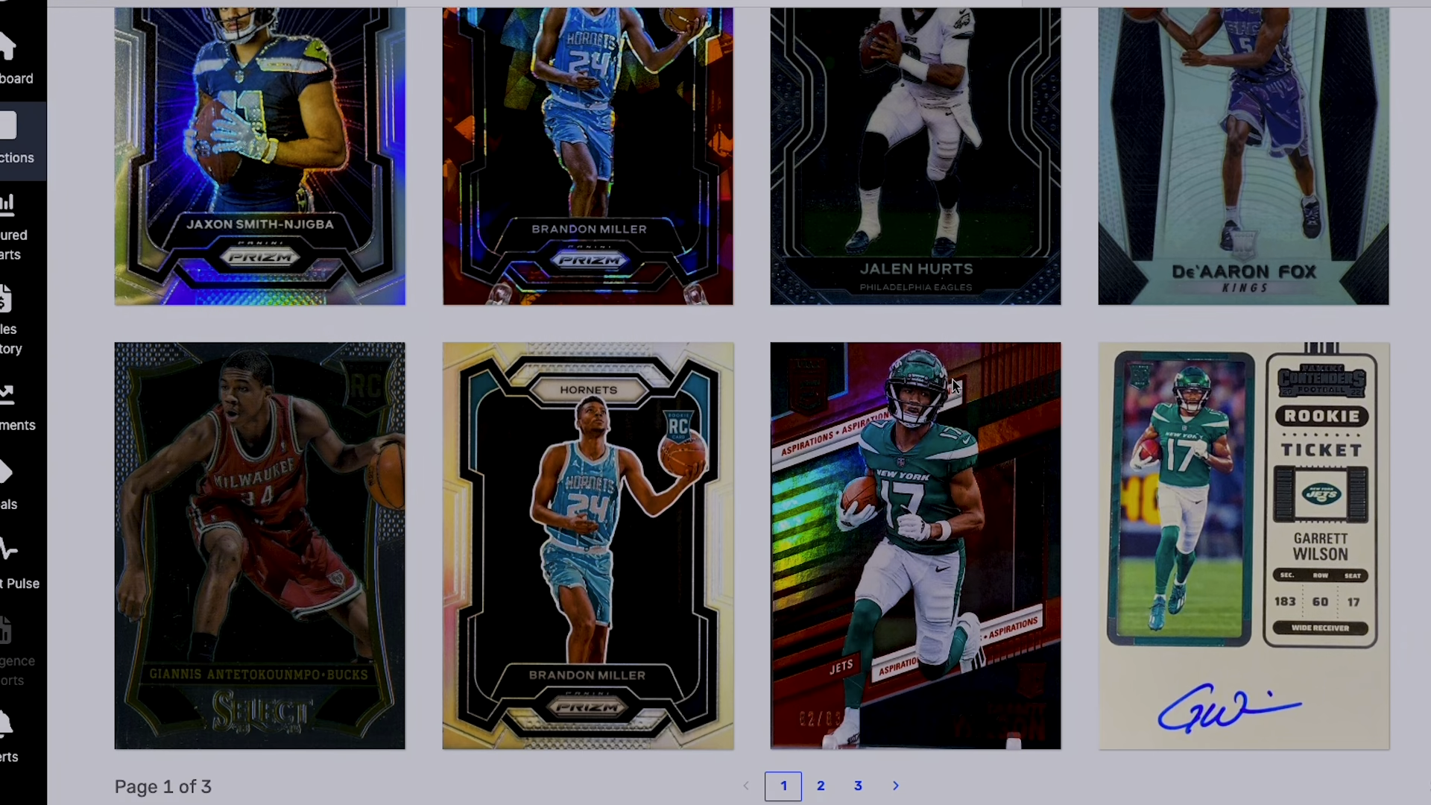
scroll(953, 384, up, 9)
scroll(952, 379, up, 10)
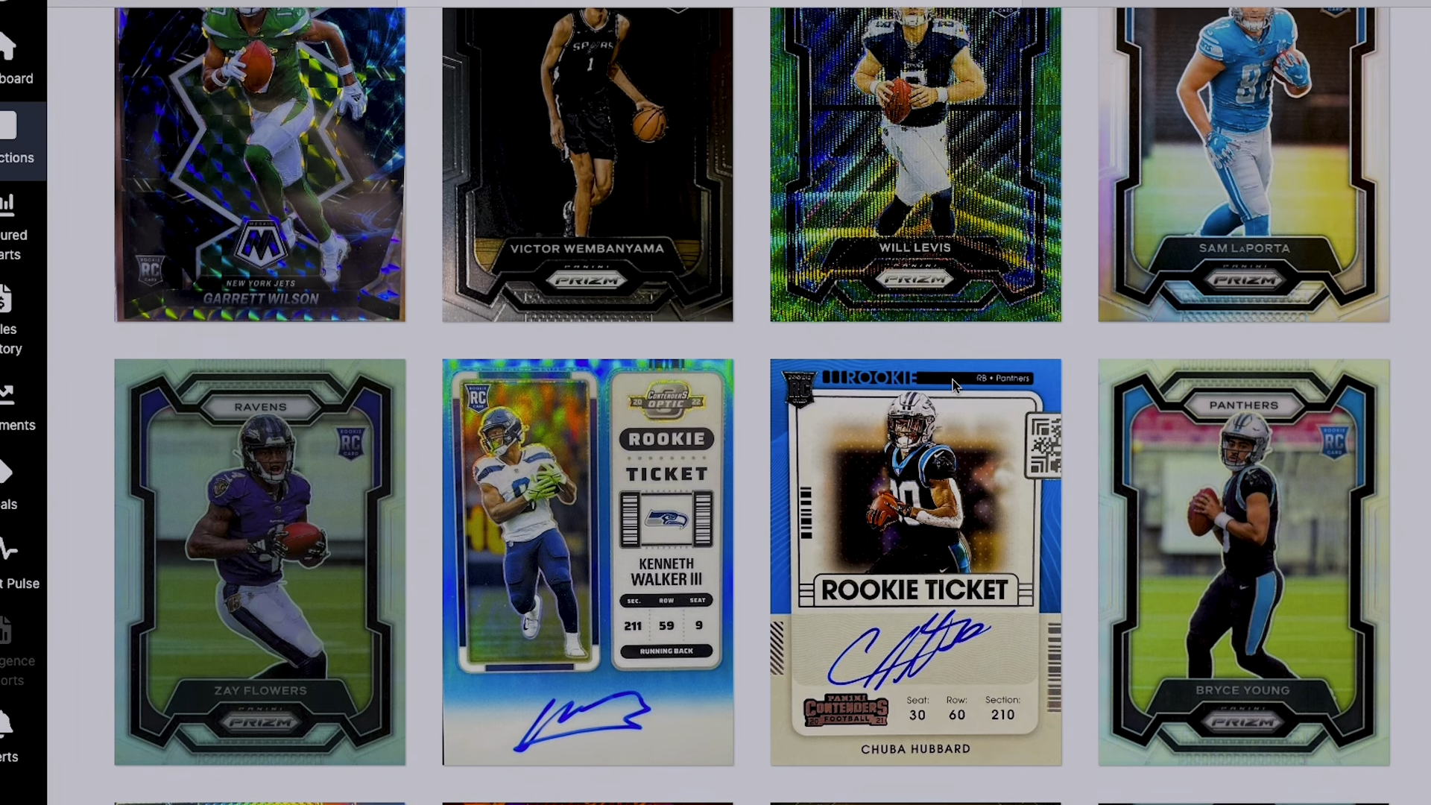
scroll(952, 378, up, 10)
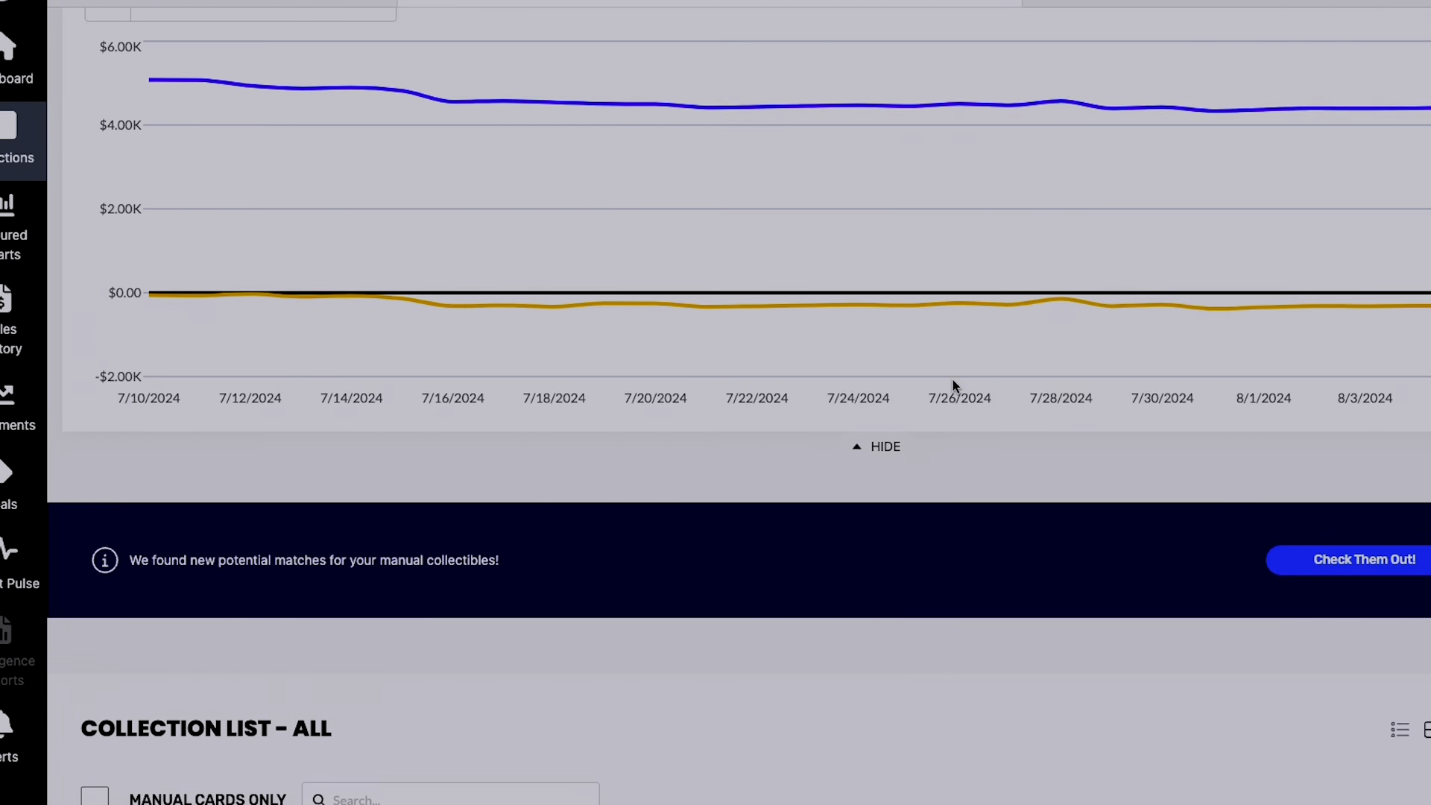
click(1010, 143)
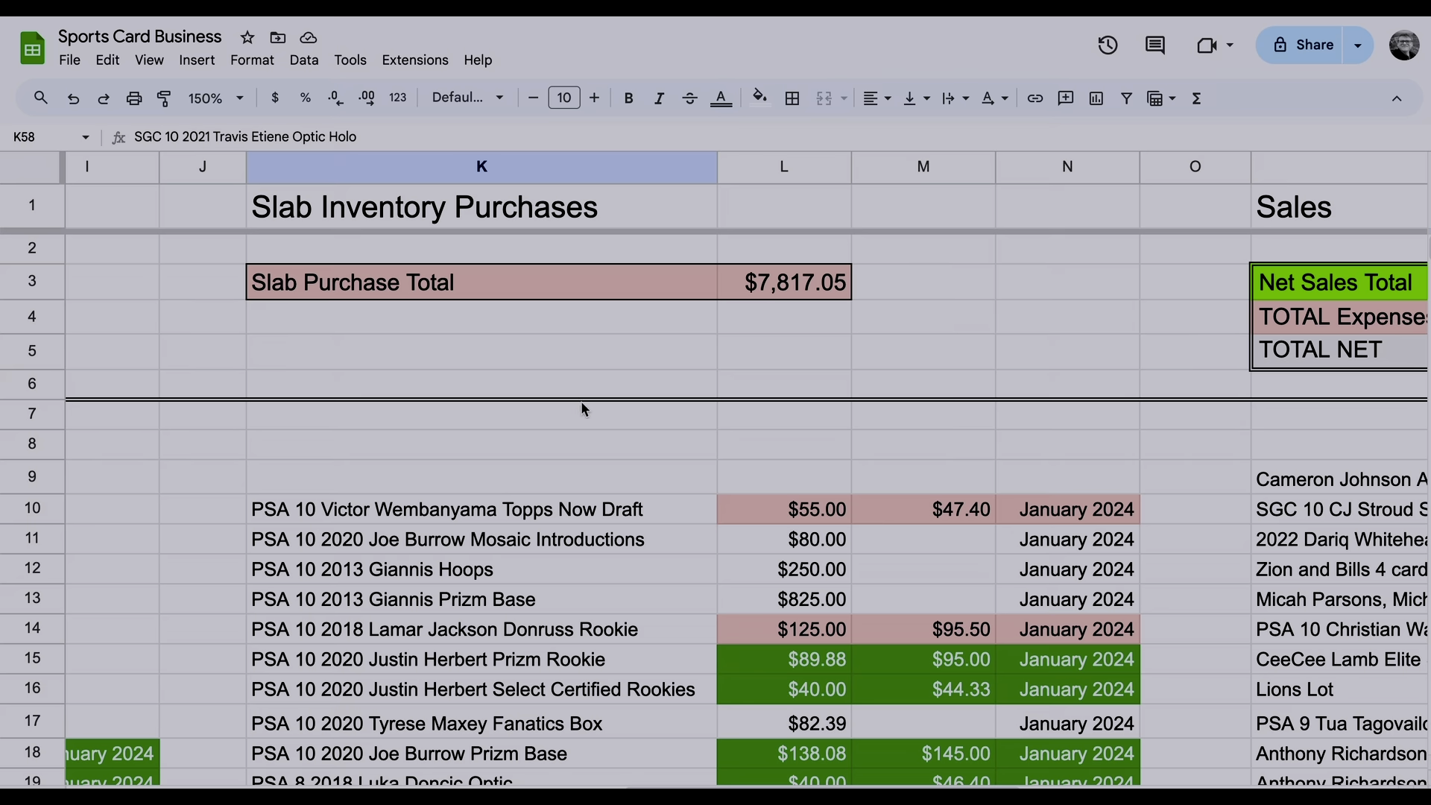
Return to the spreadsheet and look over the Slab Inventory Purchases entries from the empty cell K7 down past row 50
click(583, 410)
scroll(584, 410, down, 20)
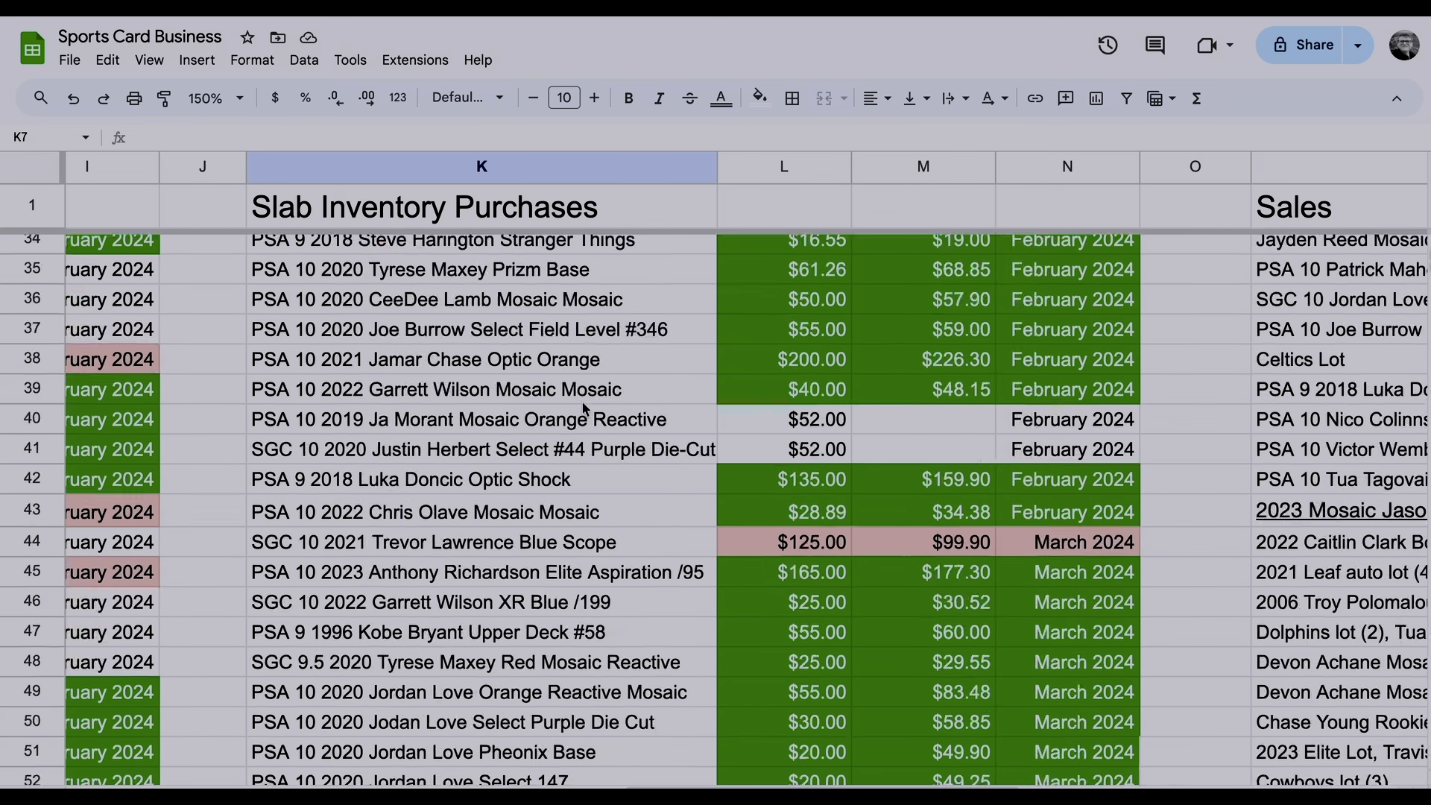
scroll(589, 410, up, 20)
Go to the Sales section and check the Net Sales Total label in P3 and its formula in Q3
scroll(578, 358, right, 1)
scroll(573, 317, right, 5)
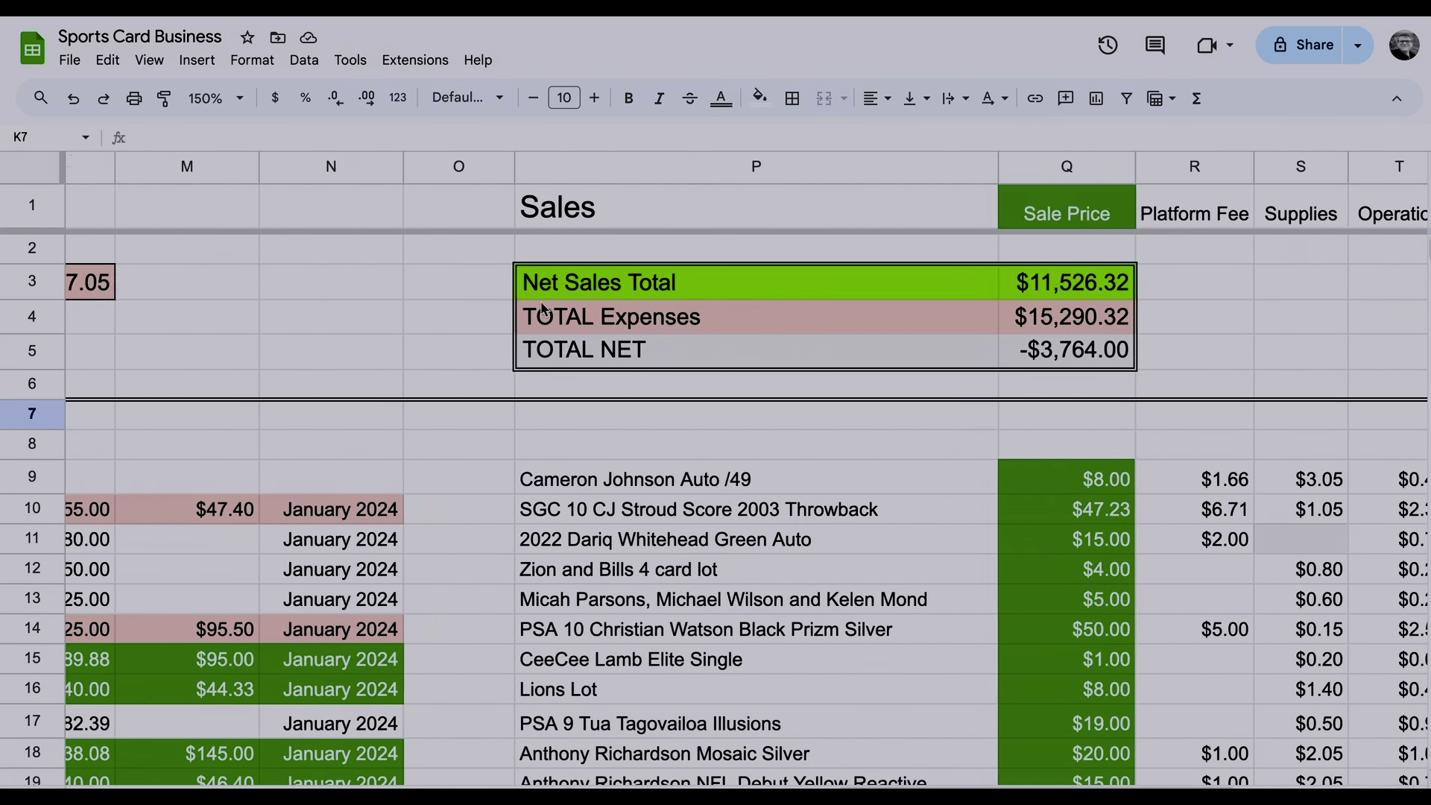
click(216, 97)
click(205, 133)
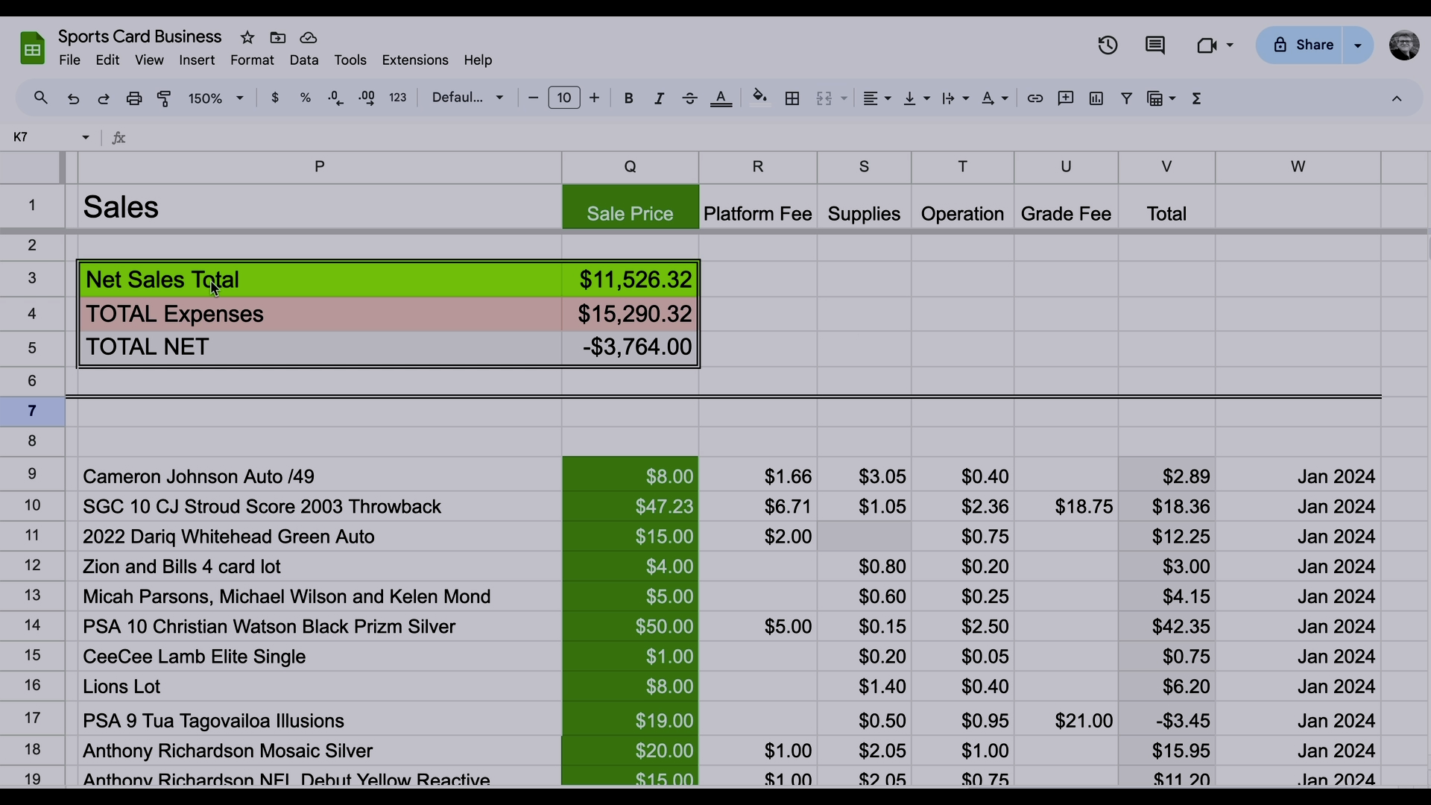
click(345, 281)
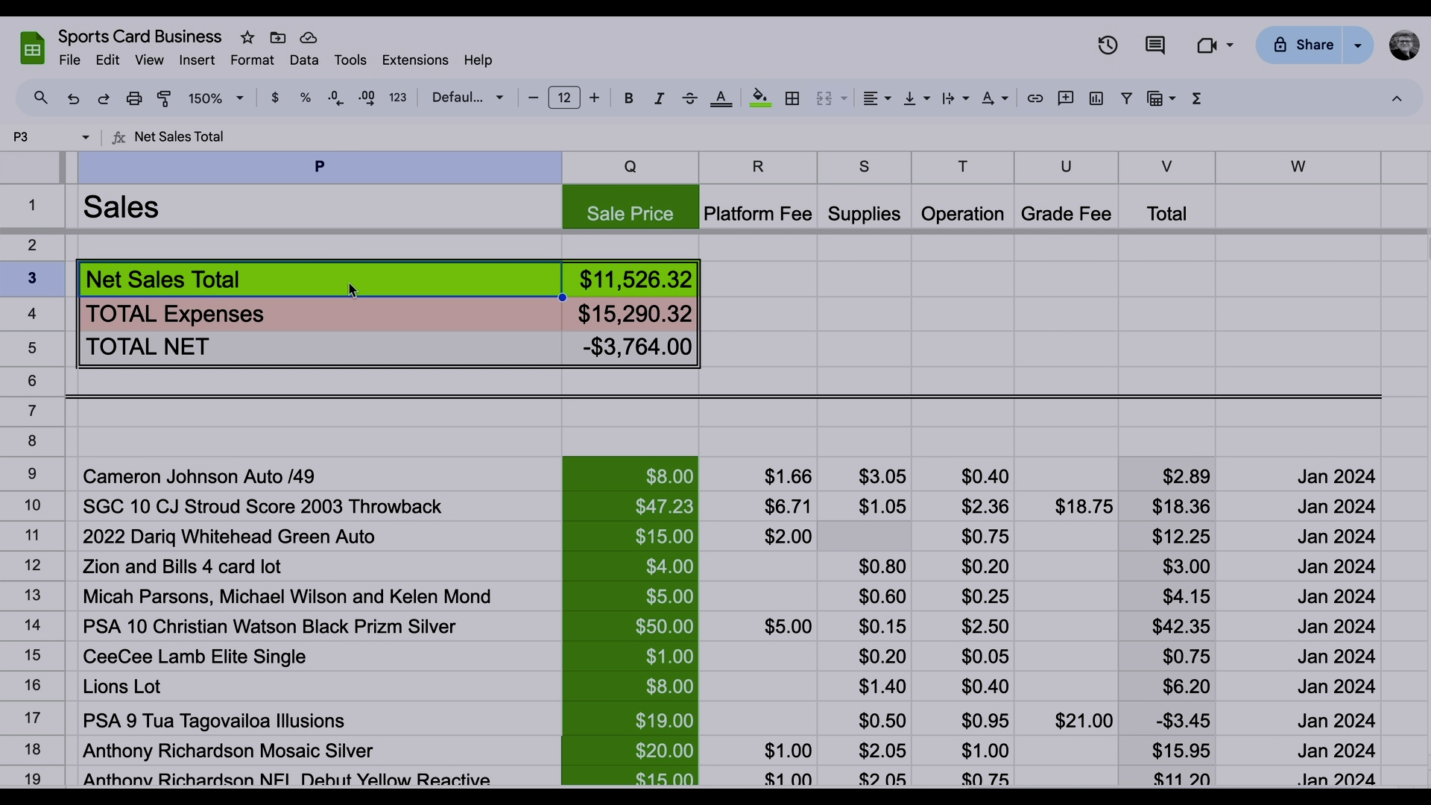
click(648, 284)
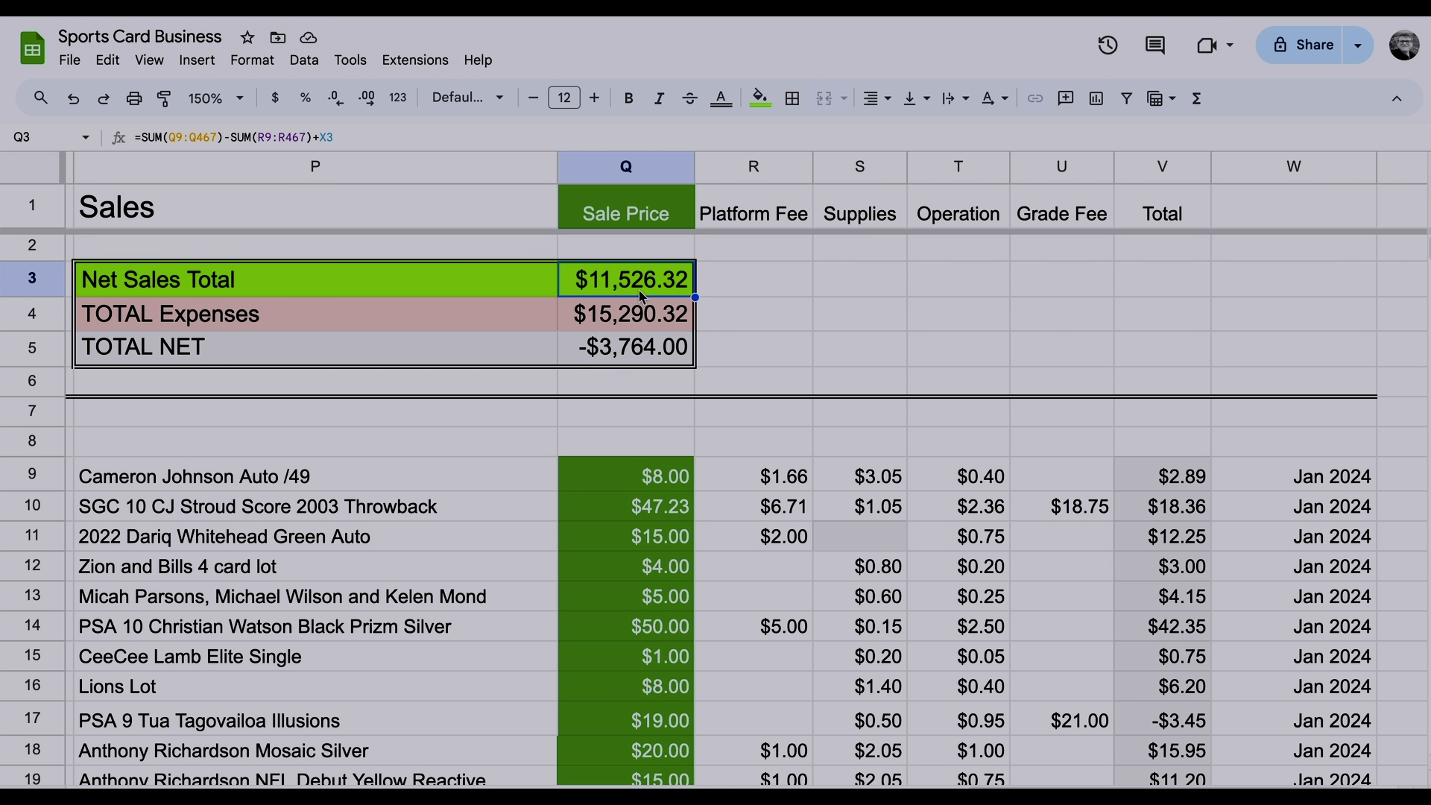
Check the TOTAL Expenses formula in Q4 and the TOTAL NET formula in Q5 of the Sales summary
scroll(643, 296, left, 1)
click(640, 322)
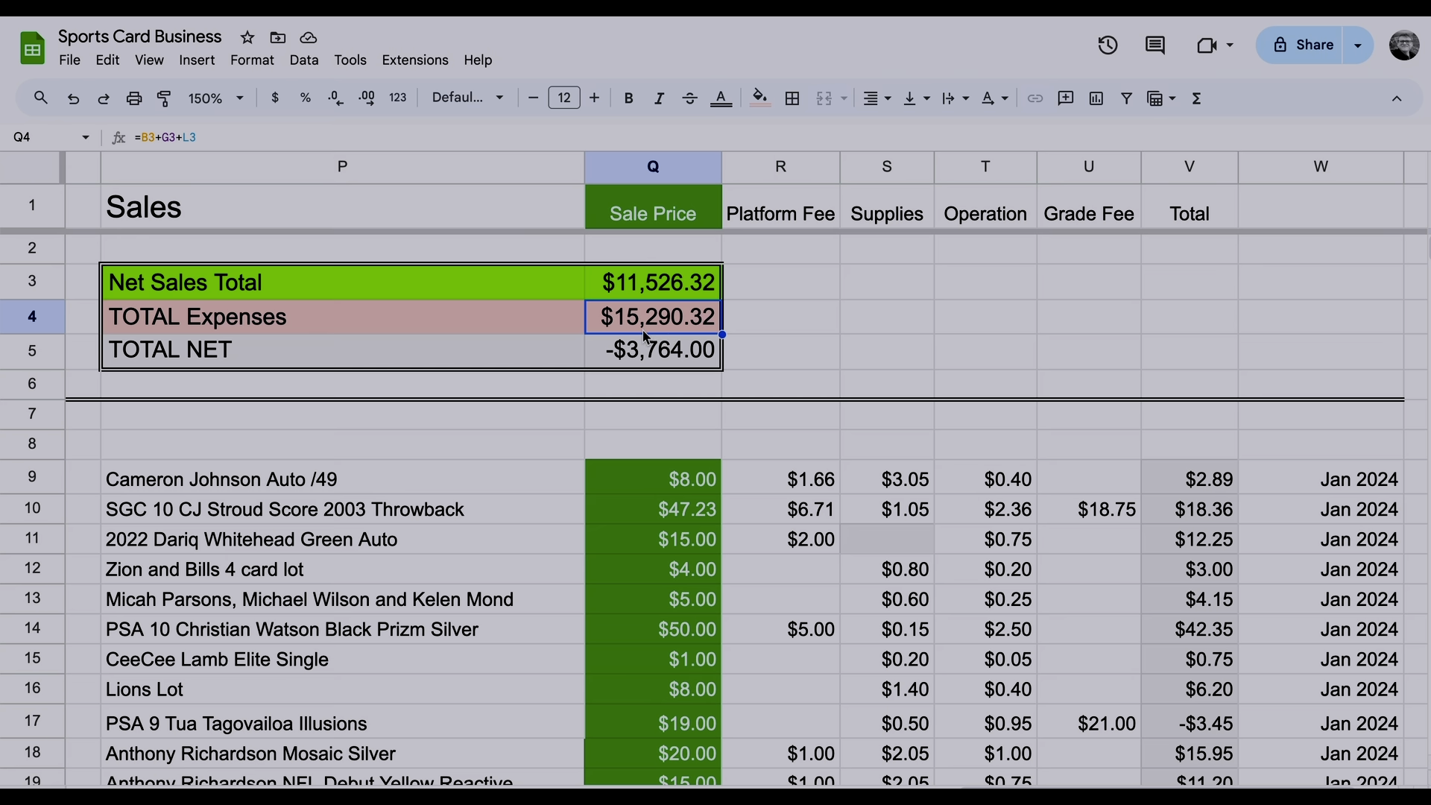
click(650, 353)
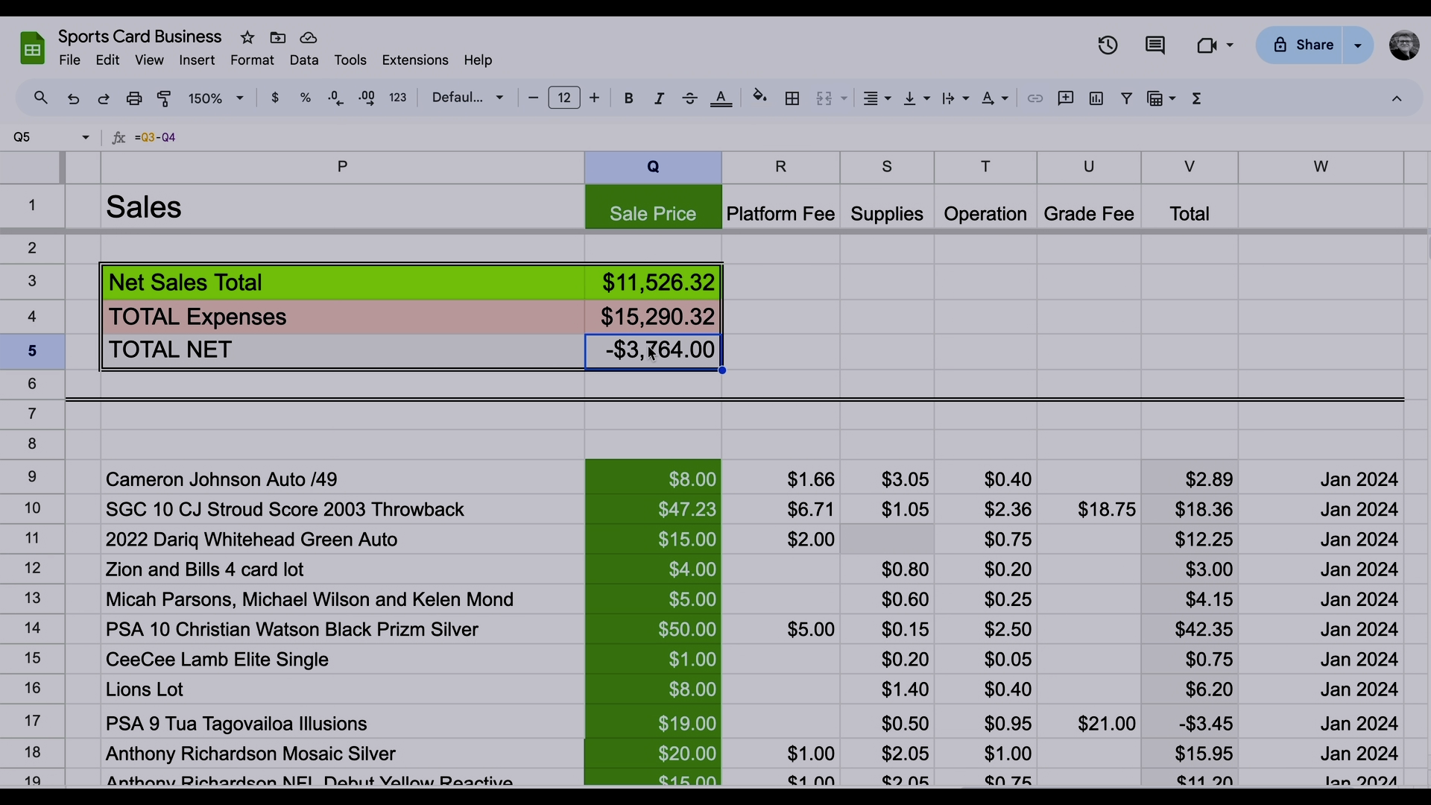
click(793, 368)
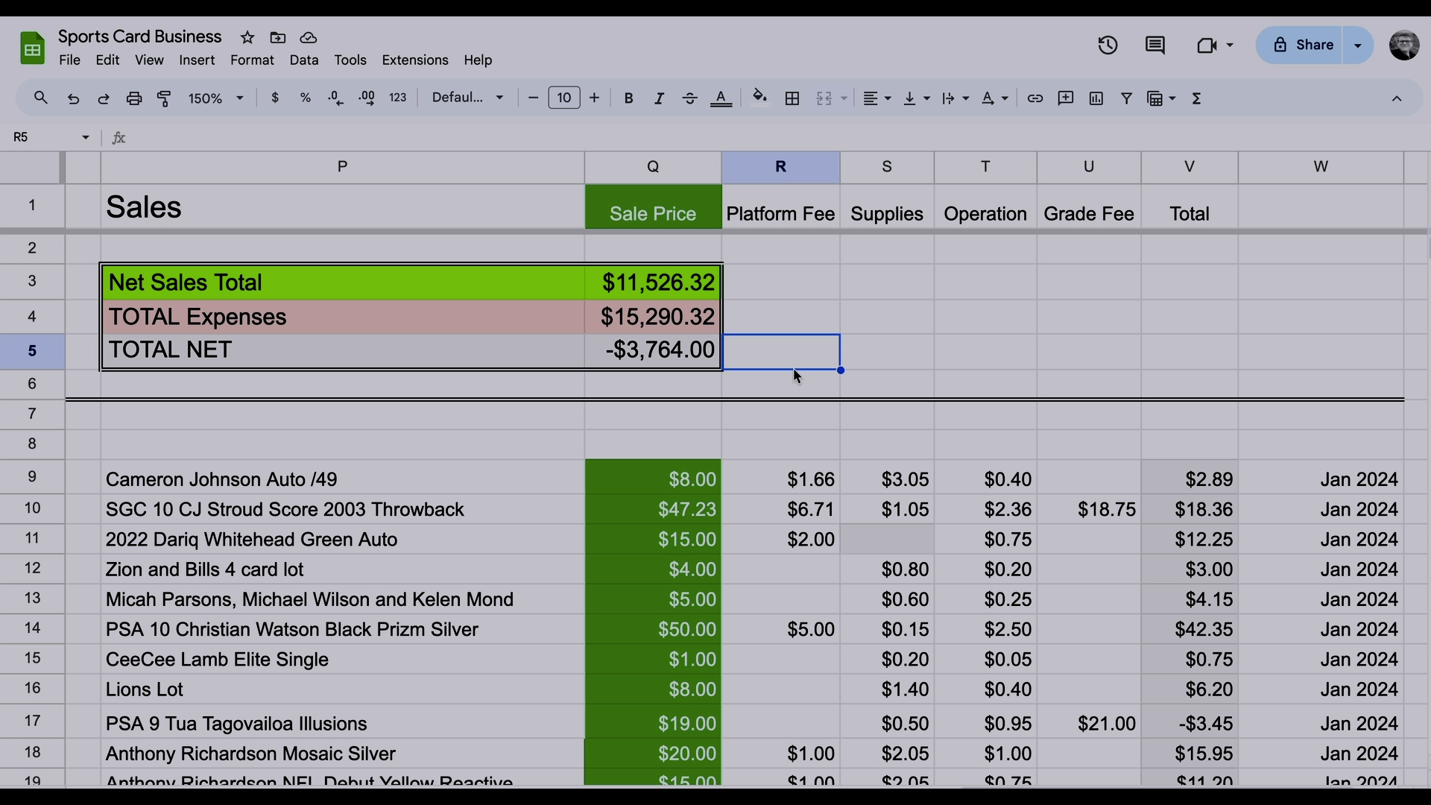
click(665, 366)
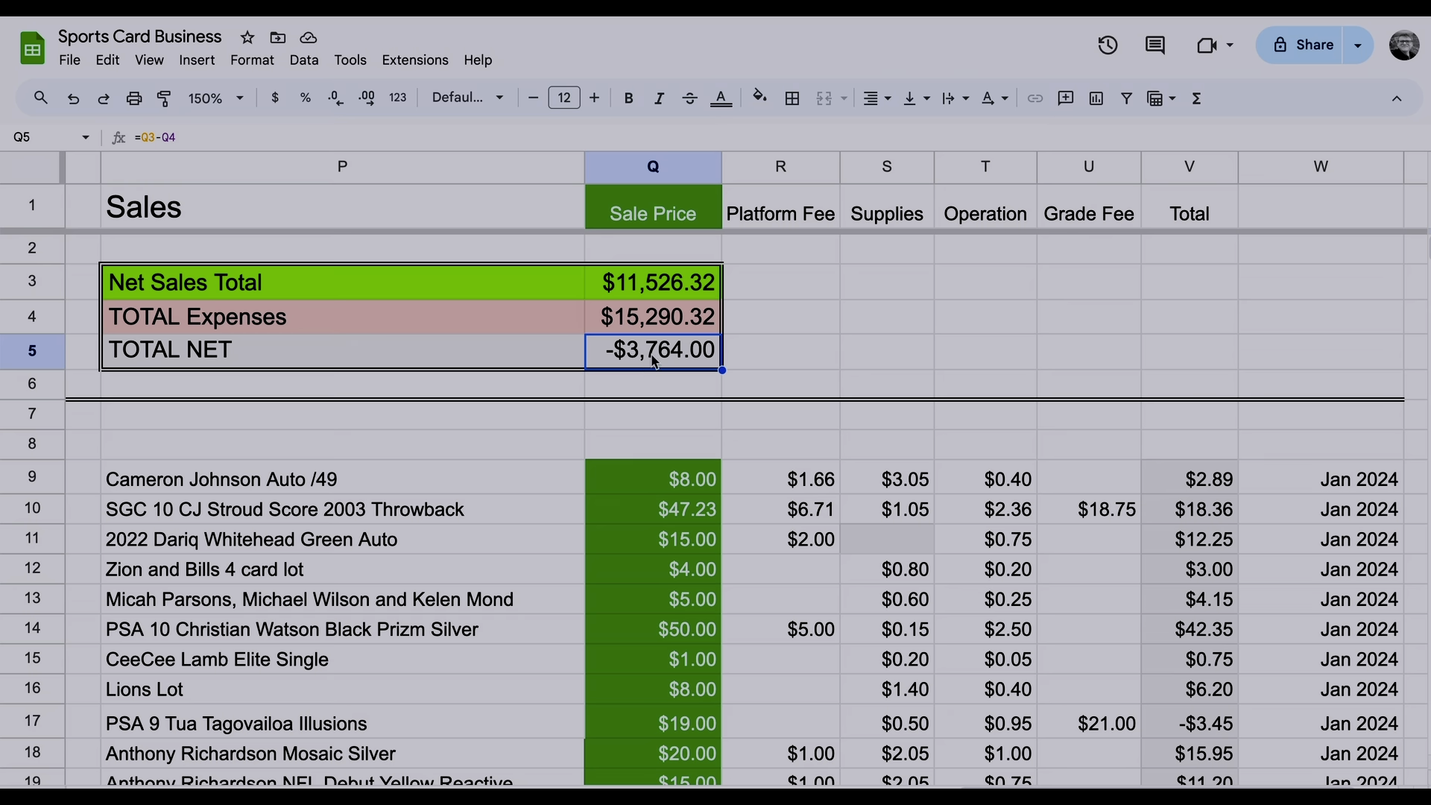
Go back to Slab Inventory Purchases and skim the remaining slabs down to the last entry in row 86
scroll(655, 361, left, 10)
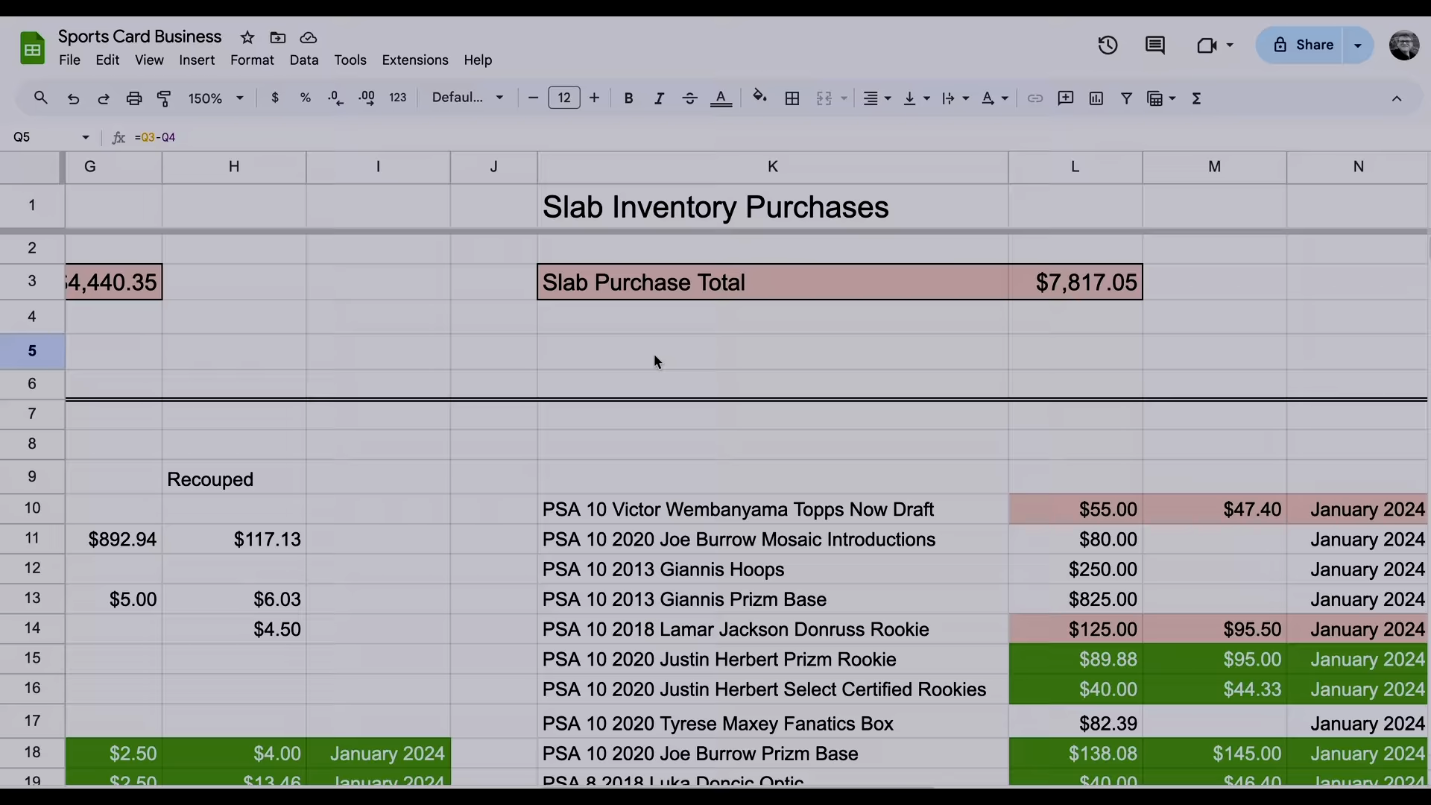
scroll(655, 325, down, 20)
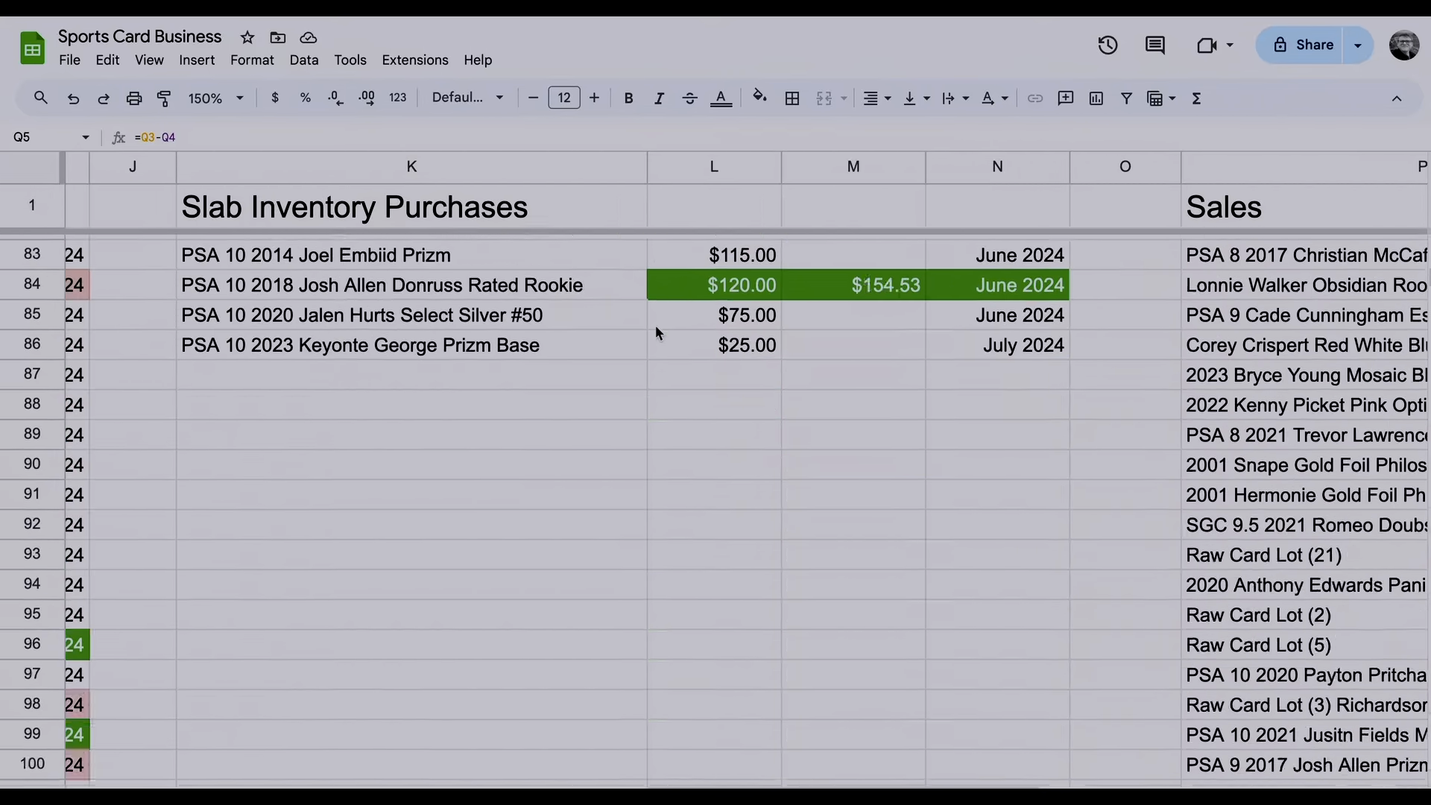
scroll(655, 325, up, 15)
scroll(659, 332, up, 12)
Skim the RAW Inventory Purchases singles down to the July 2024 entries to review the cards without a recouped amount
scroll(659, 332, left, 8)
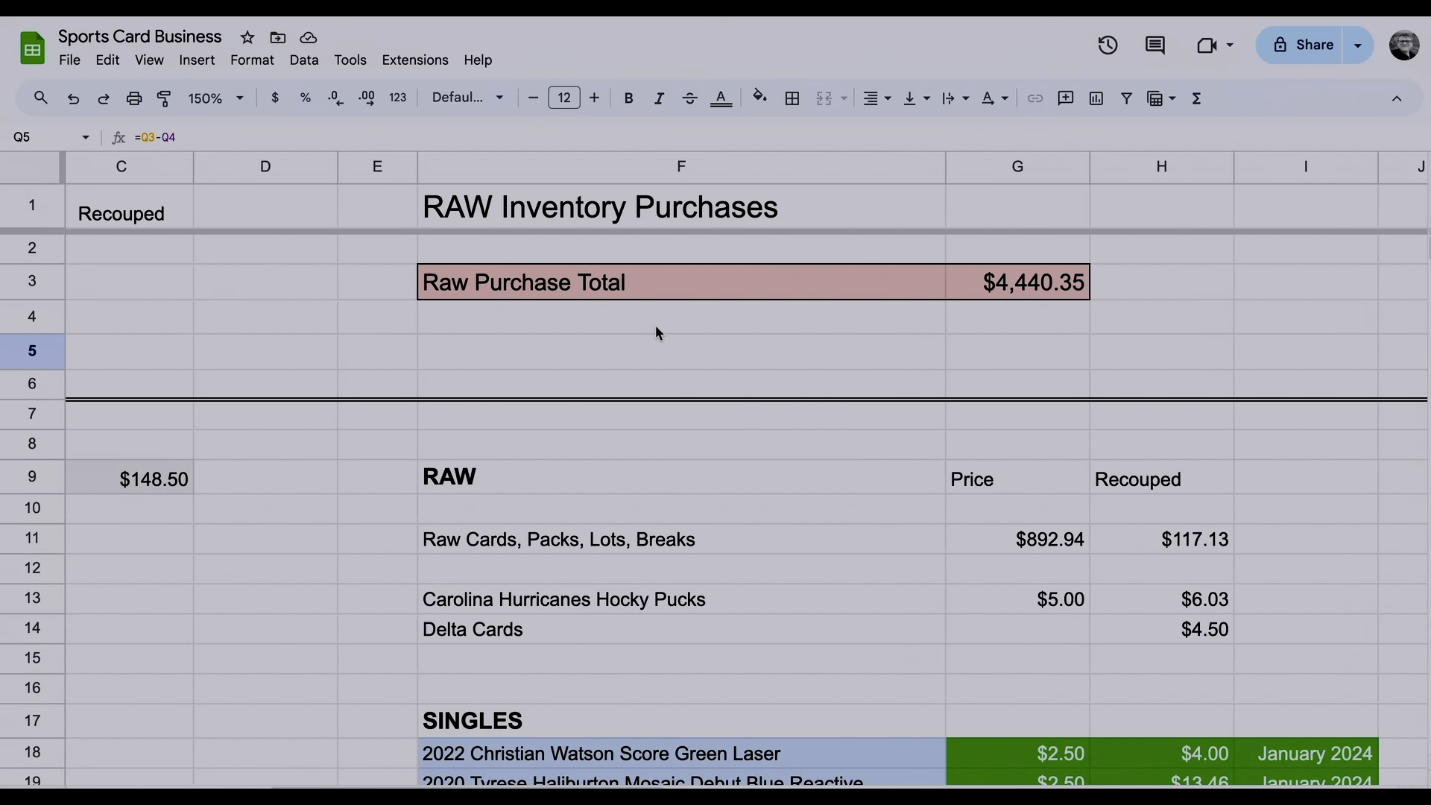
scroll(658, 332, right, 1)
scroll(659, 332, down, 20)
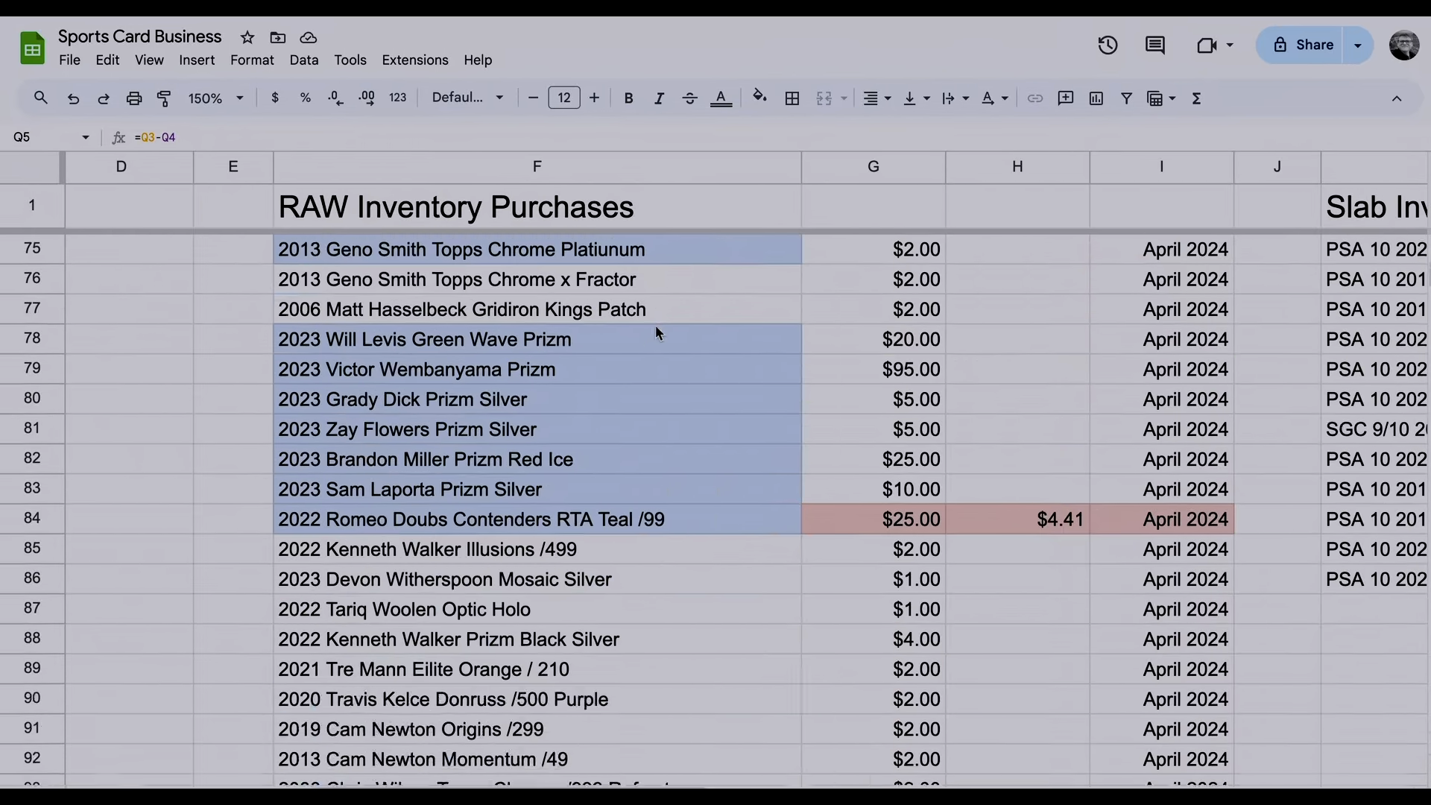
scroll(656, 330, up, 12)
scroll(655, 330, down, 10)
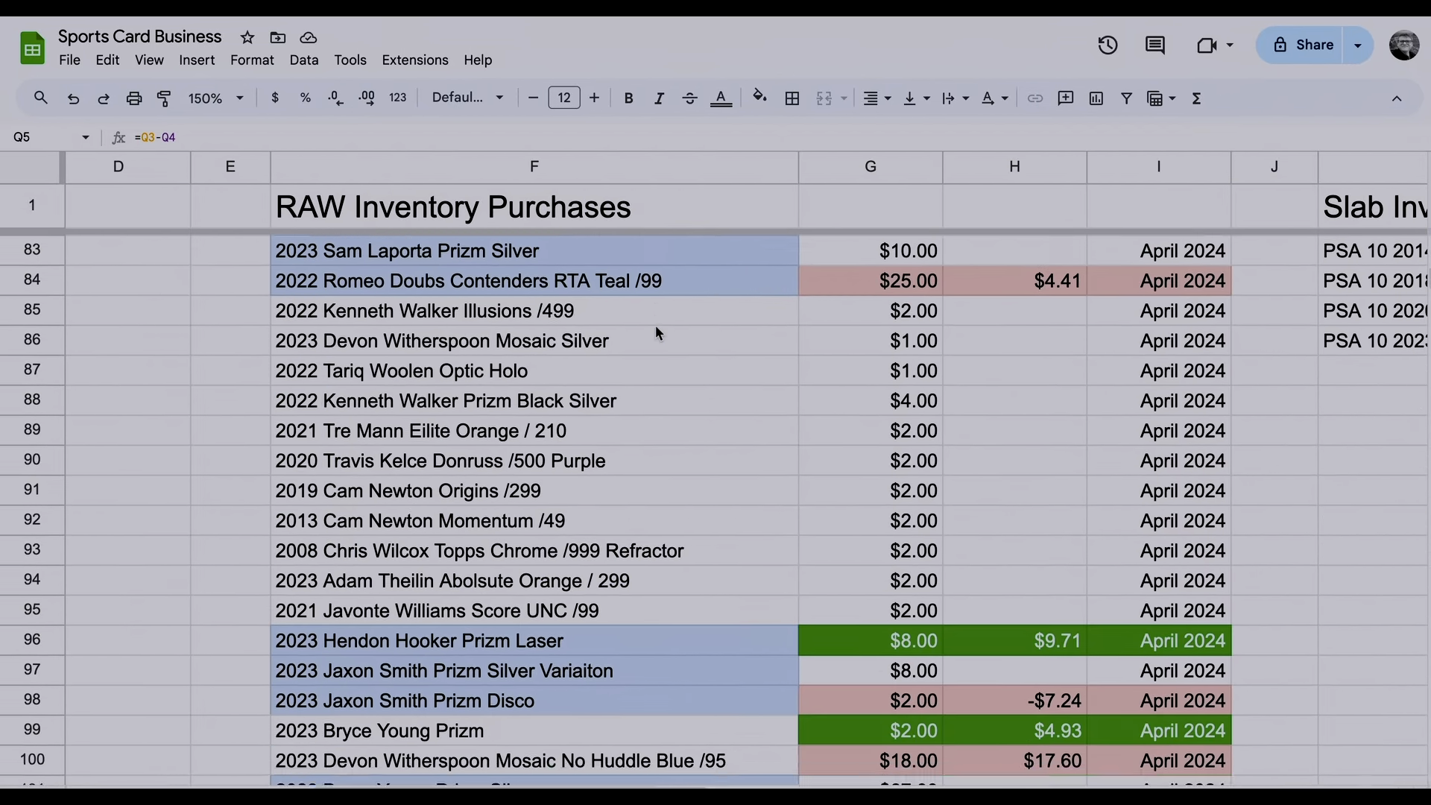
scroll(656, 333, down, 18)
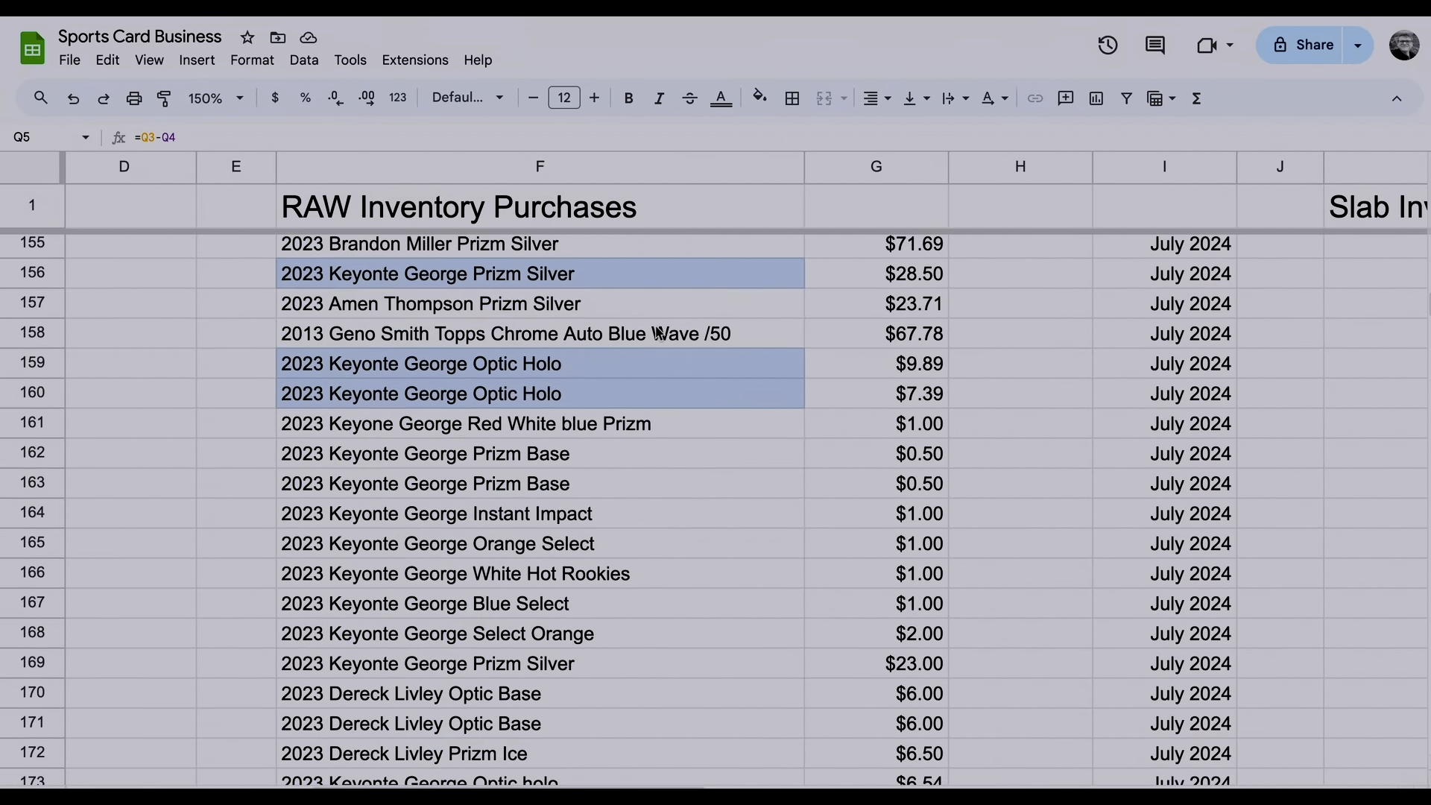
scroll(656, 332, up, 20)
scroll(655, 325, up, 20)
Return to the Sales summary and examine the TOTAL NET in Q5 again
scroll(655, 325, right, 10)
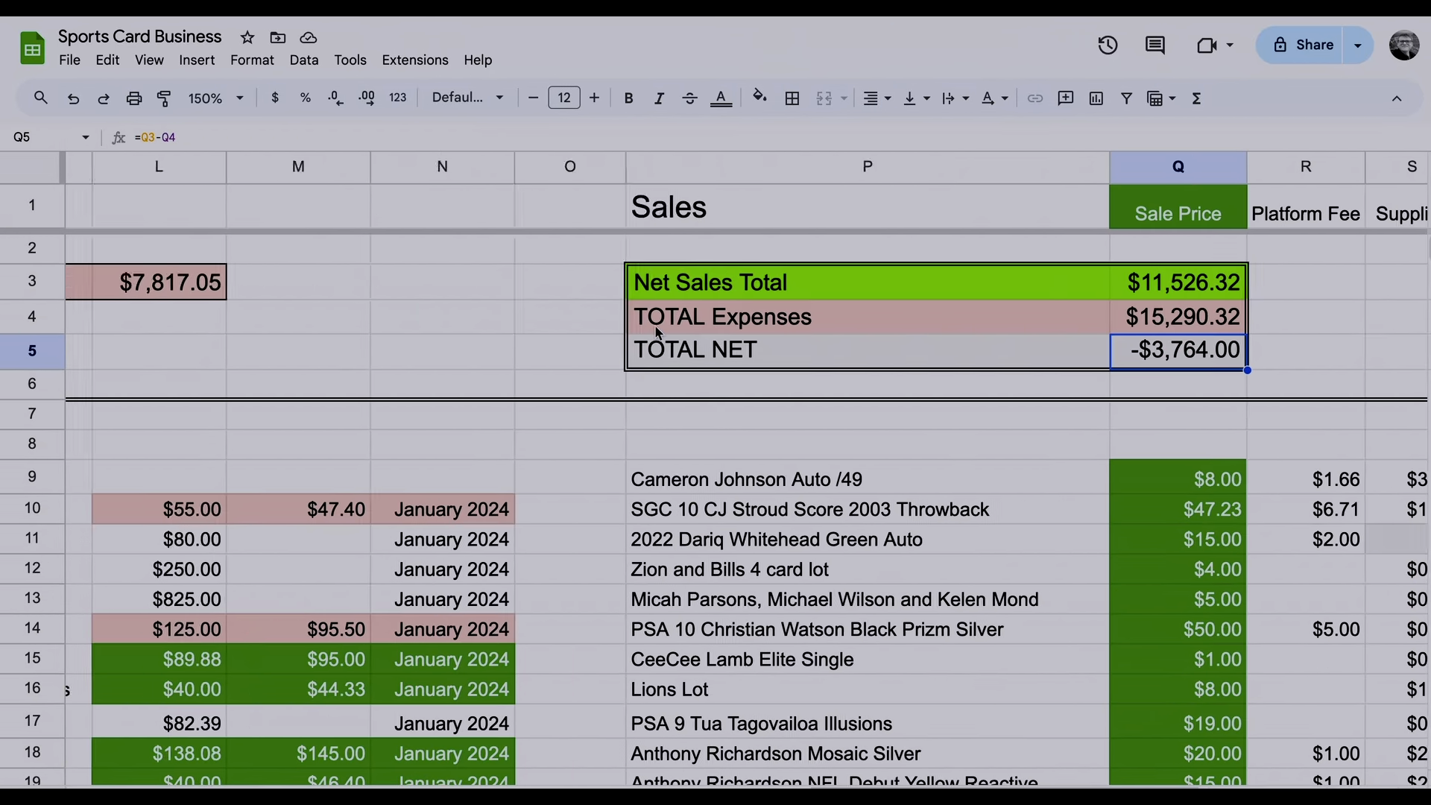
scroll(656, 331, right, 2)
click(845, 343)
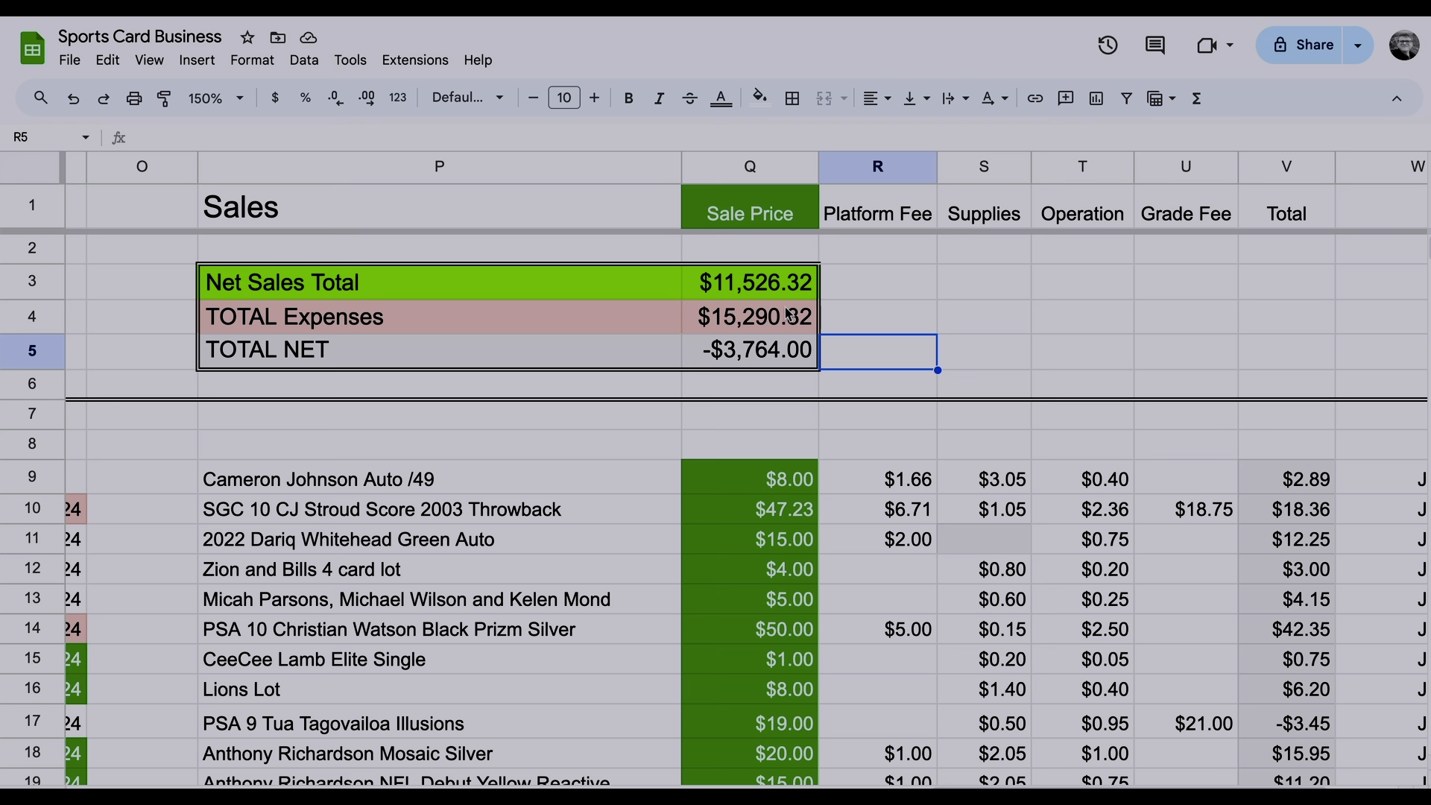
click(775, 352)
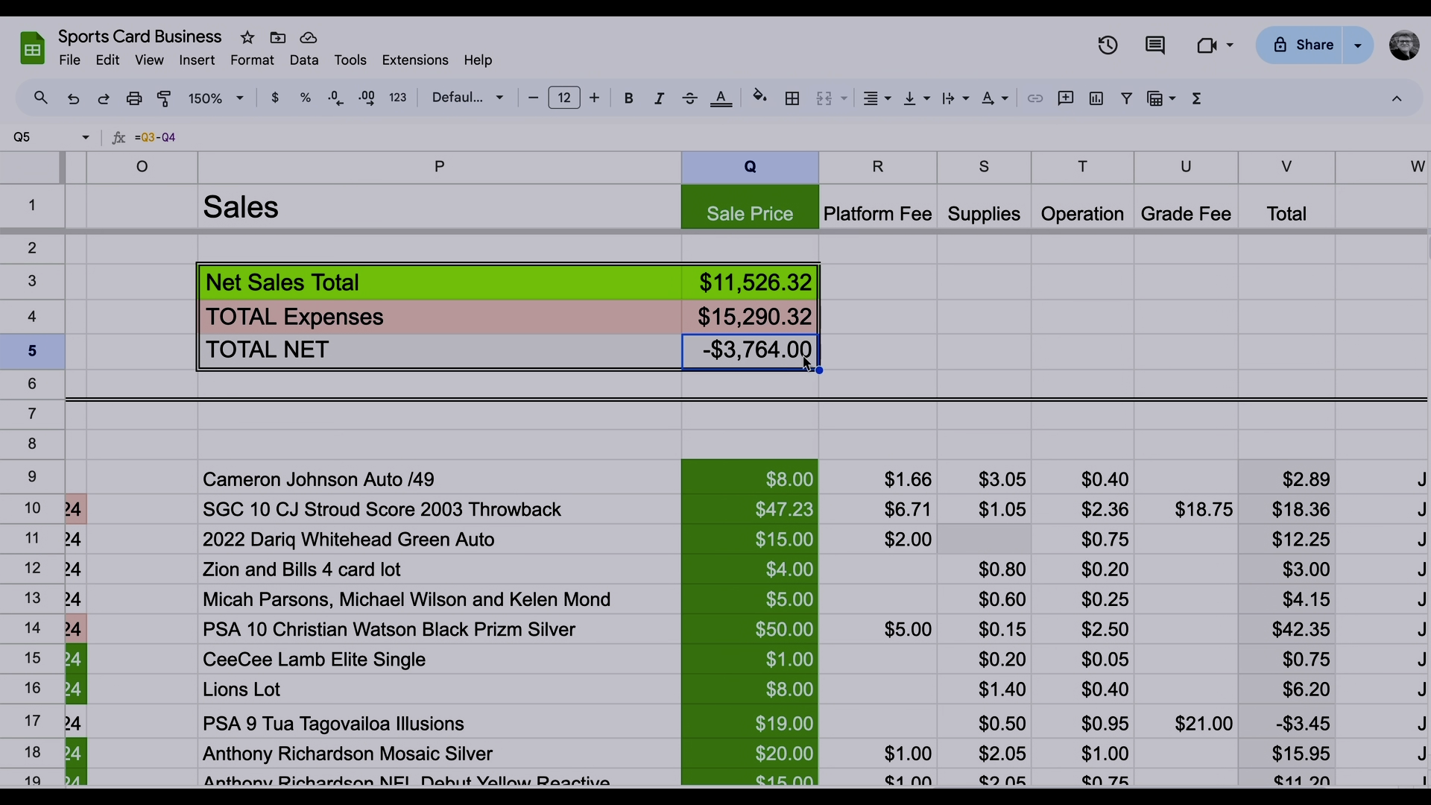
click(902, 354)
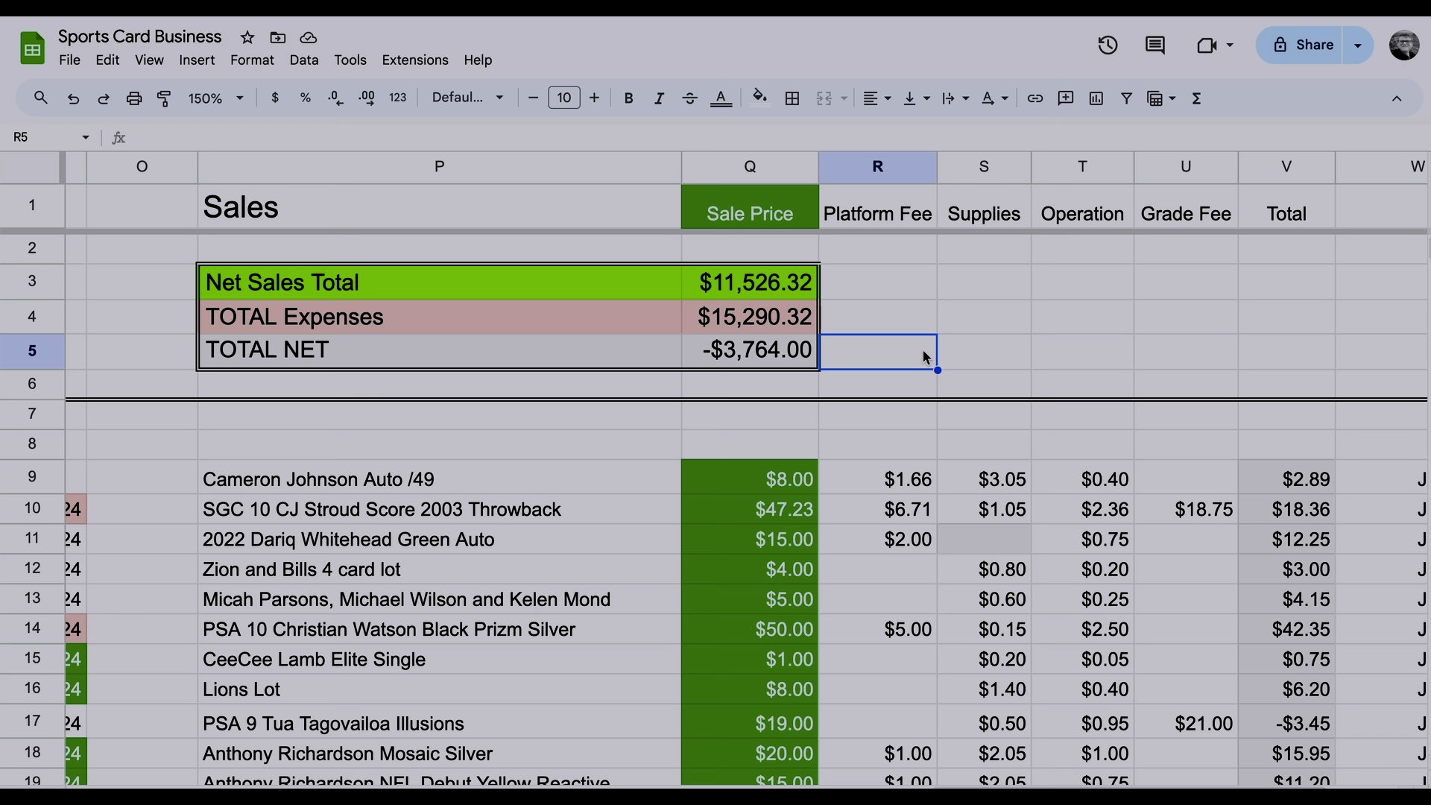
Fill cell P283, the PSA 10 2023 Victor Wembanyama Prizm Base sale, with yellow as an example entry
scroll(924, 357, right, 2)
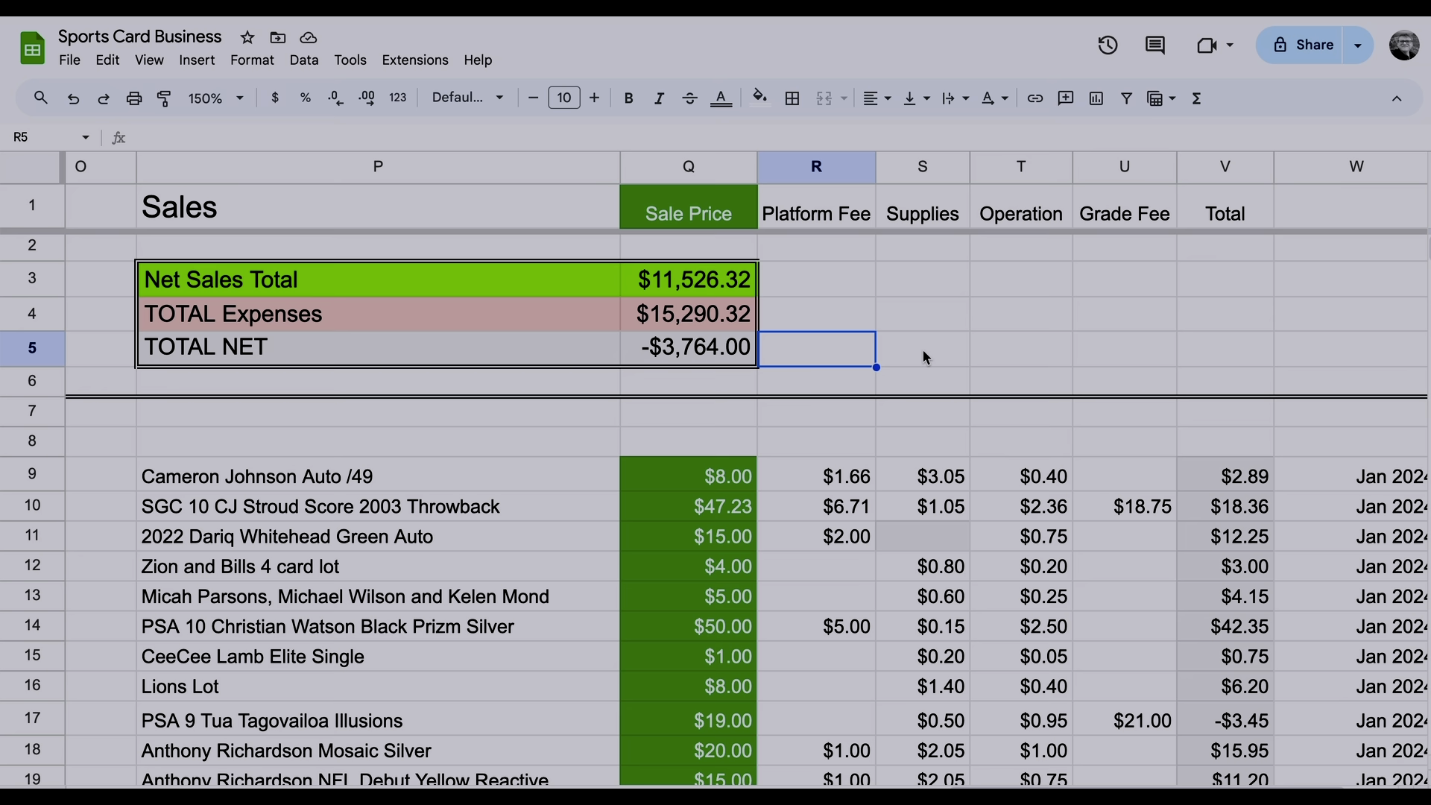
scroll(922, 356, right, 2)
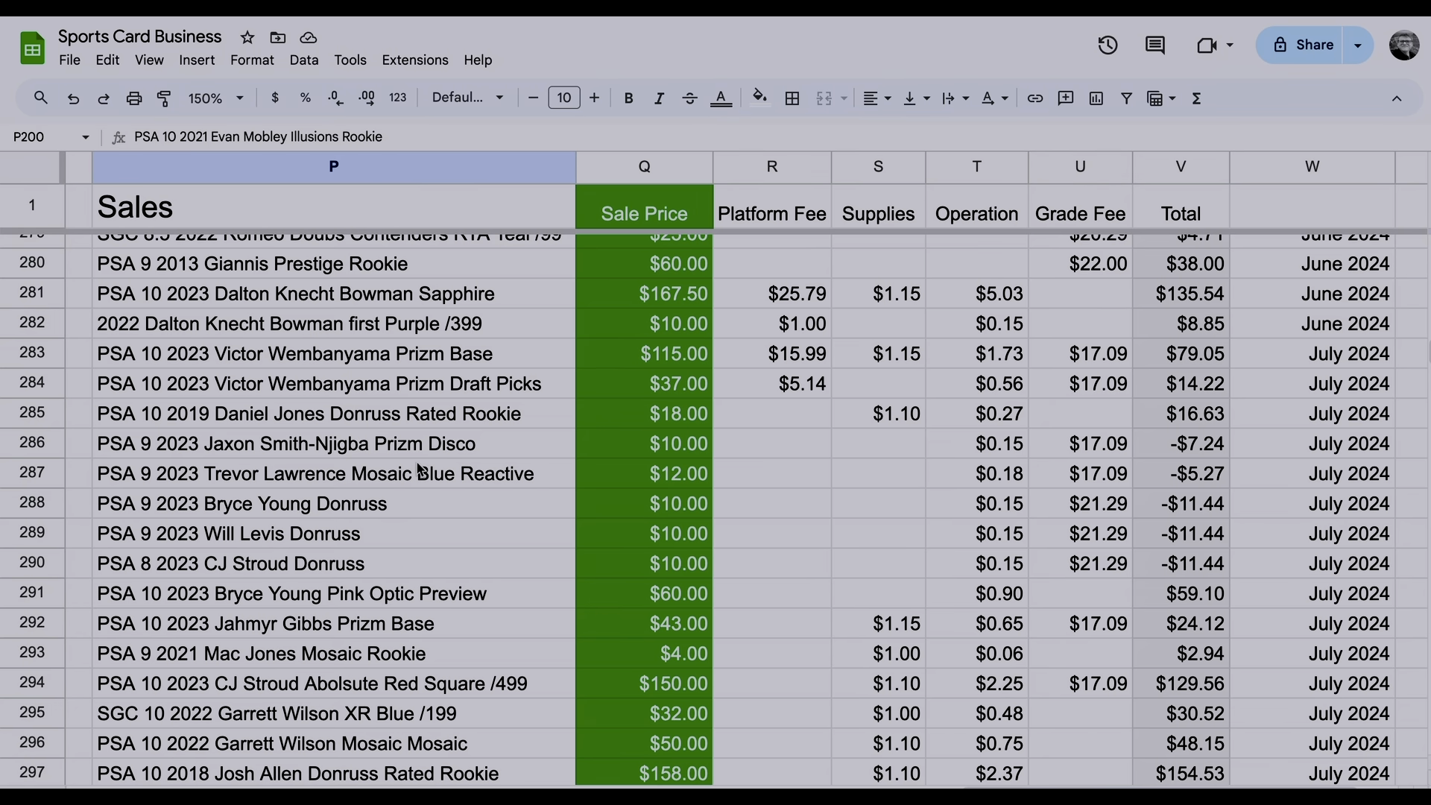
scroll(419, 469, left, 1)
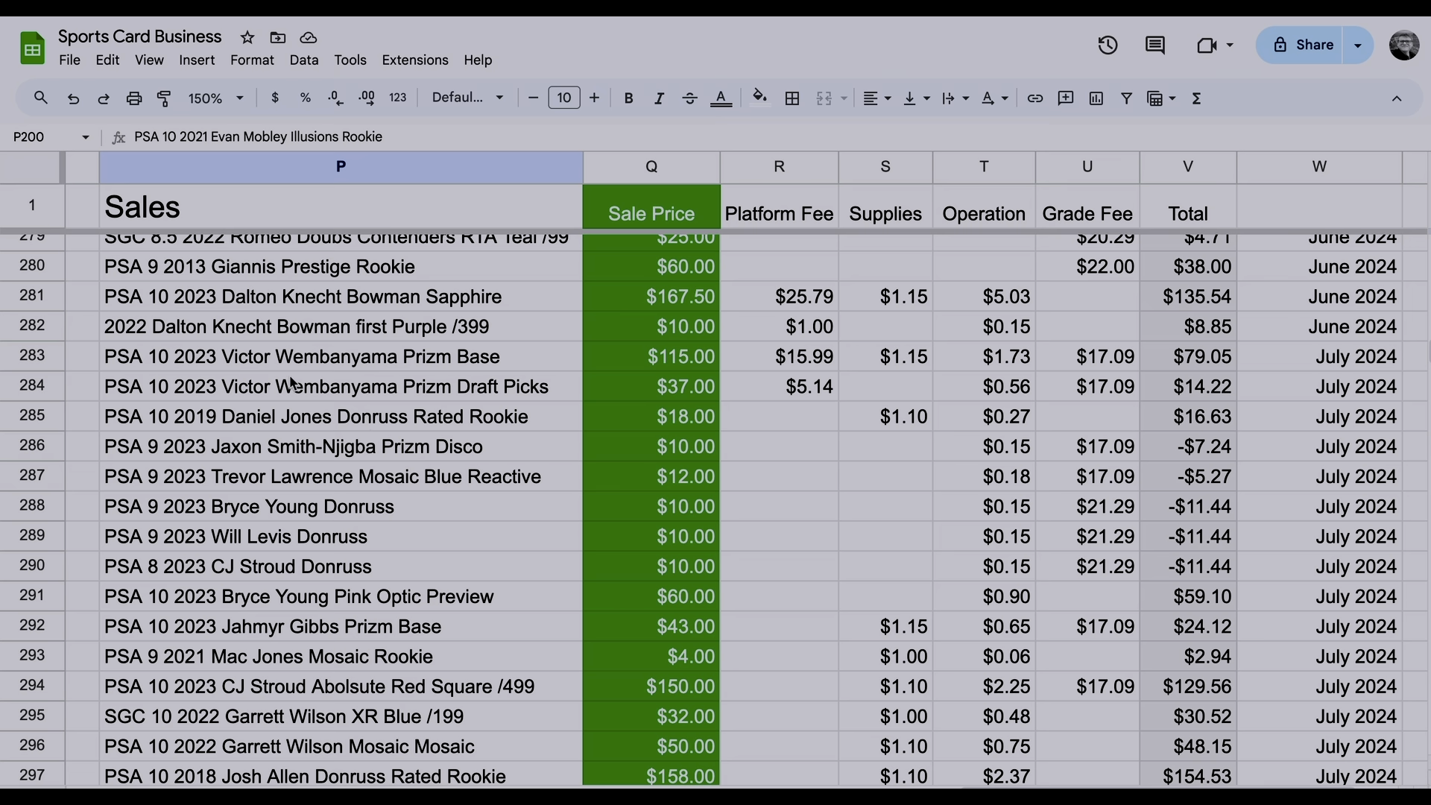
mouse_move(192, 367)
mouse_down()
mouse_move(701, 383)
mouse_move(492, 368)
mouse_up()
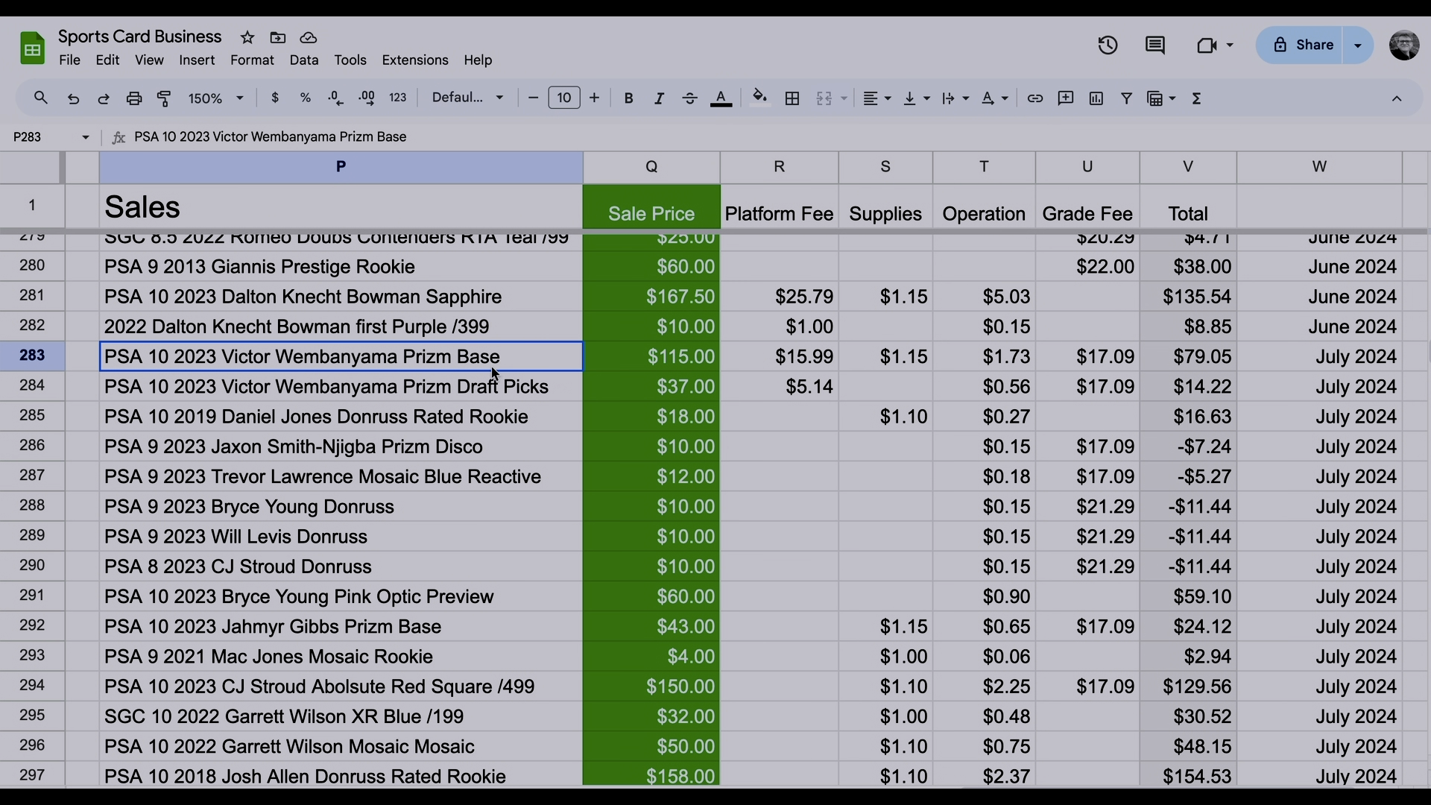
click(758, 97)
click(828, 185)
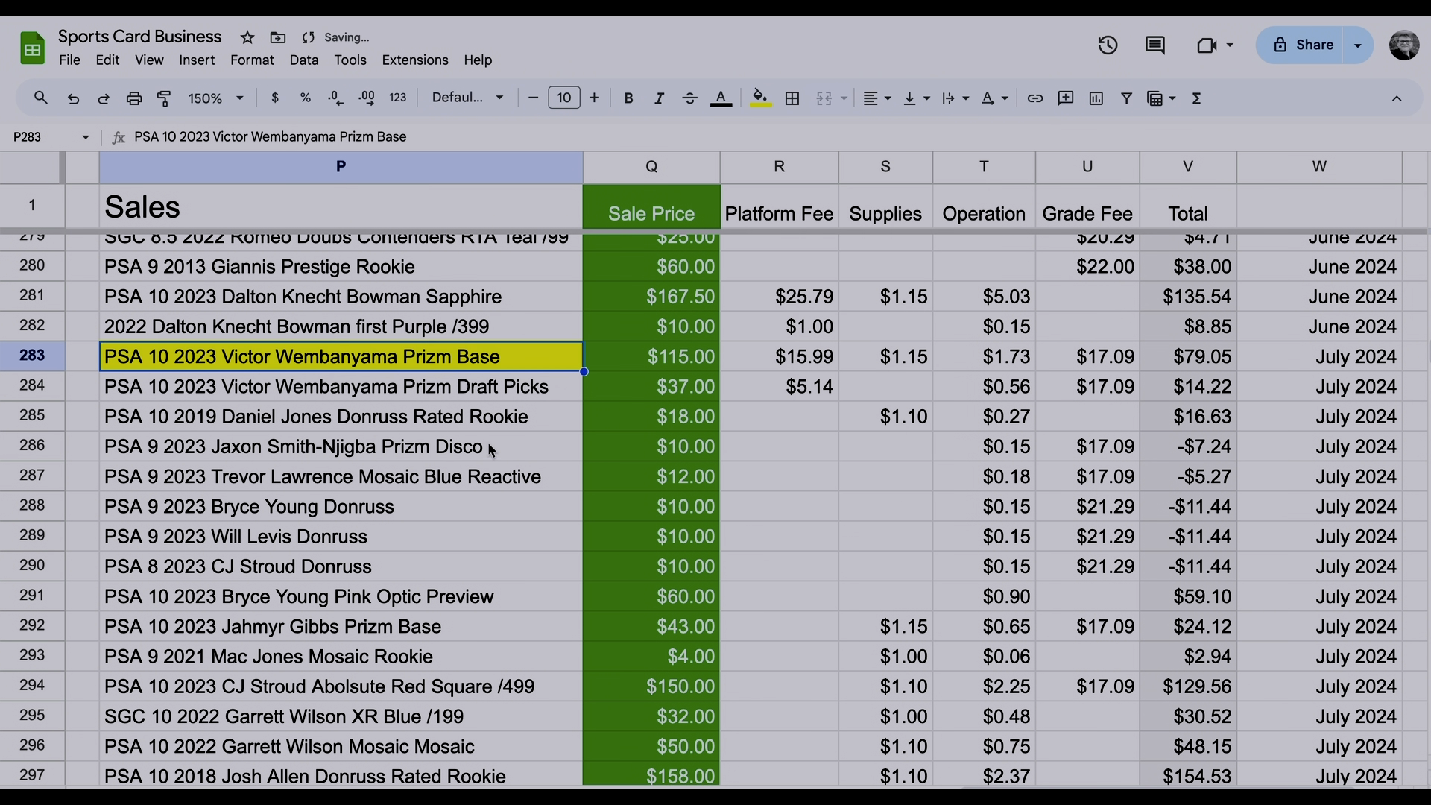
key(Down)
key(Down)
key(Down)
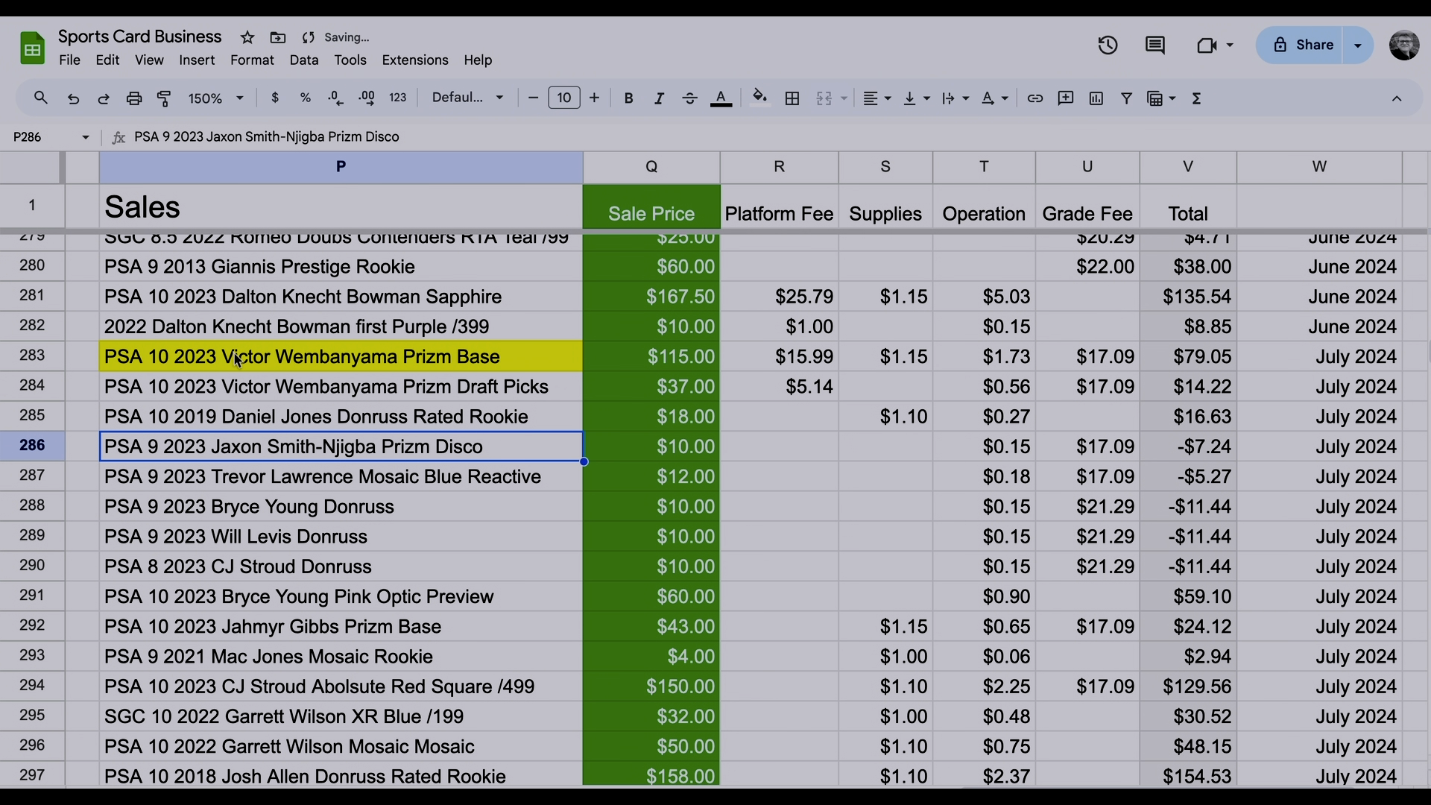
Point out the yellow Wembanyama Prizm Base entry in P283 and its sale price in Q283
click(286, 364)
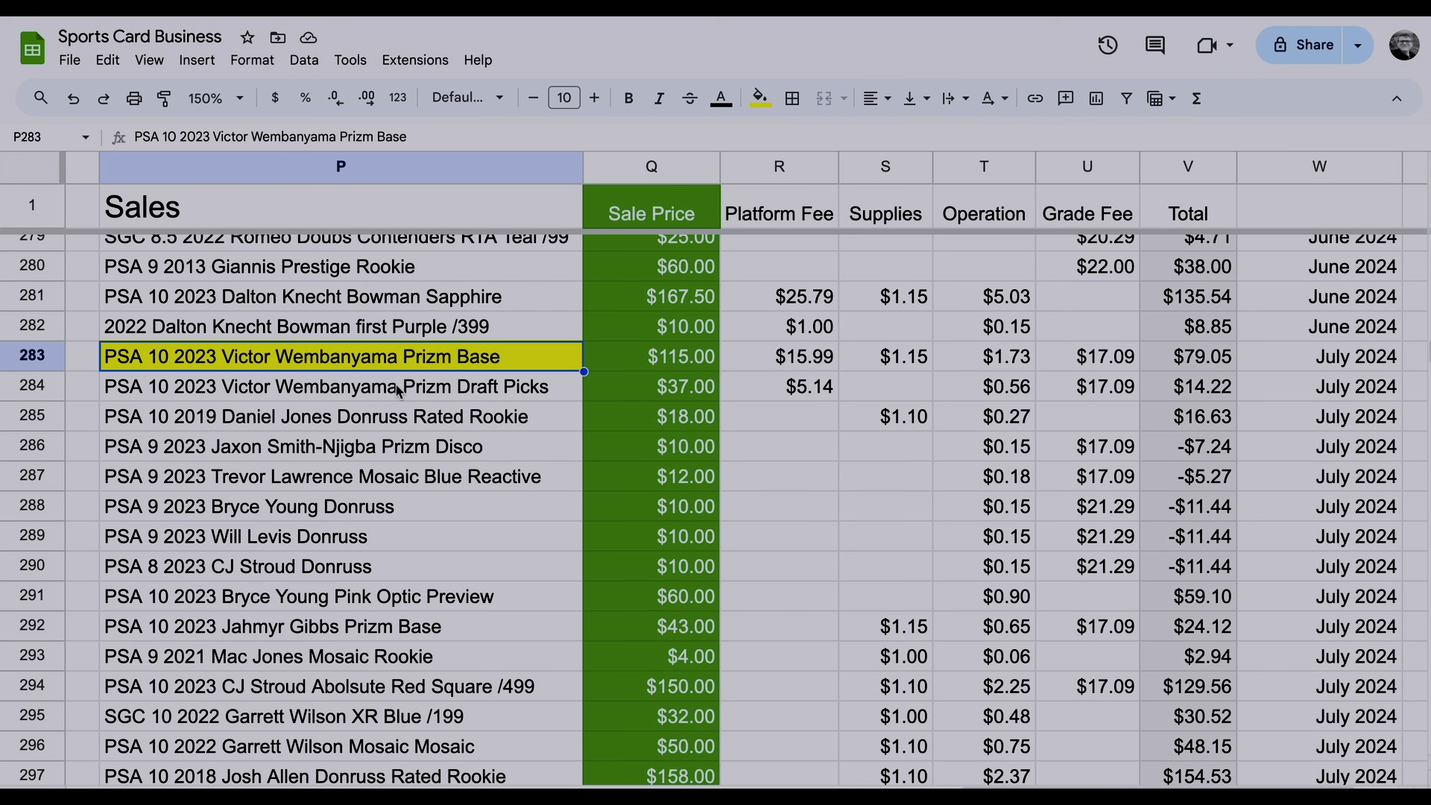
scroll(521, 382, right, 2)
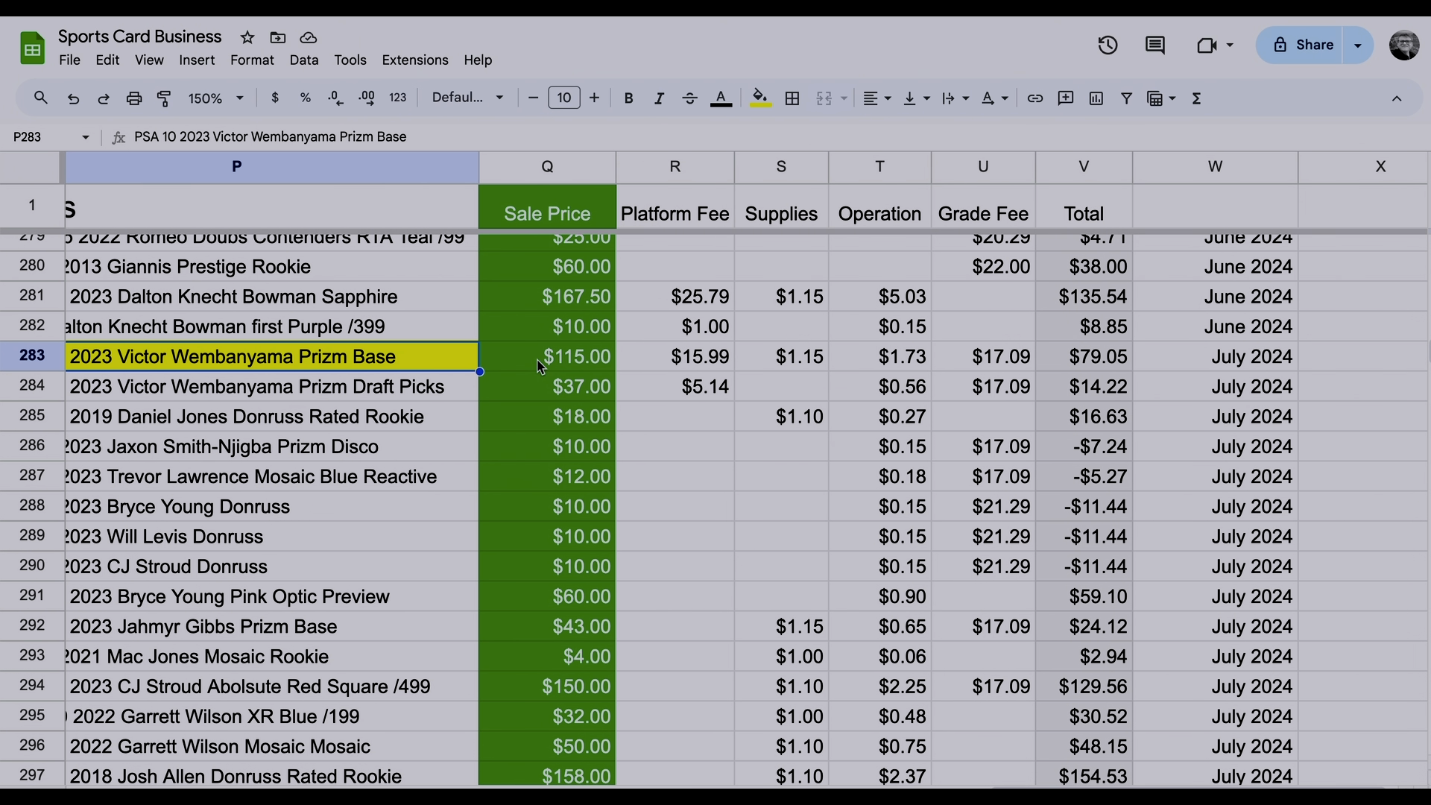
click(540, 364)
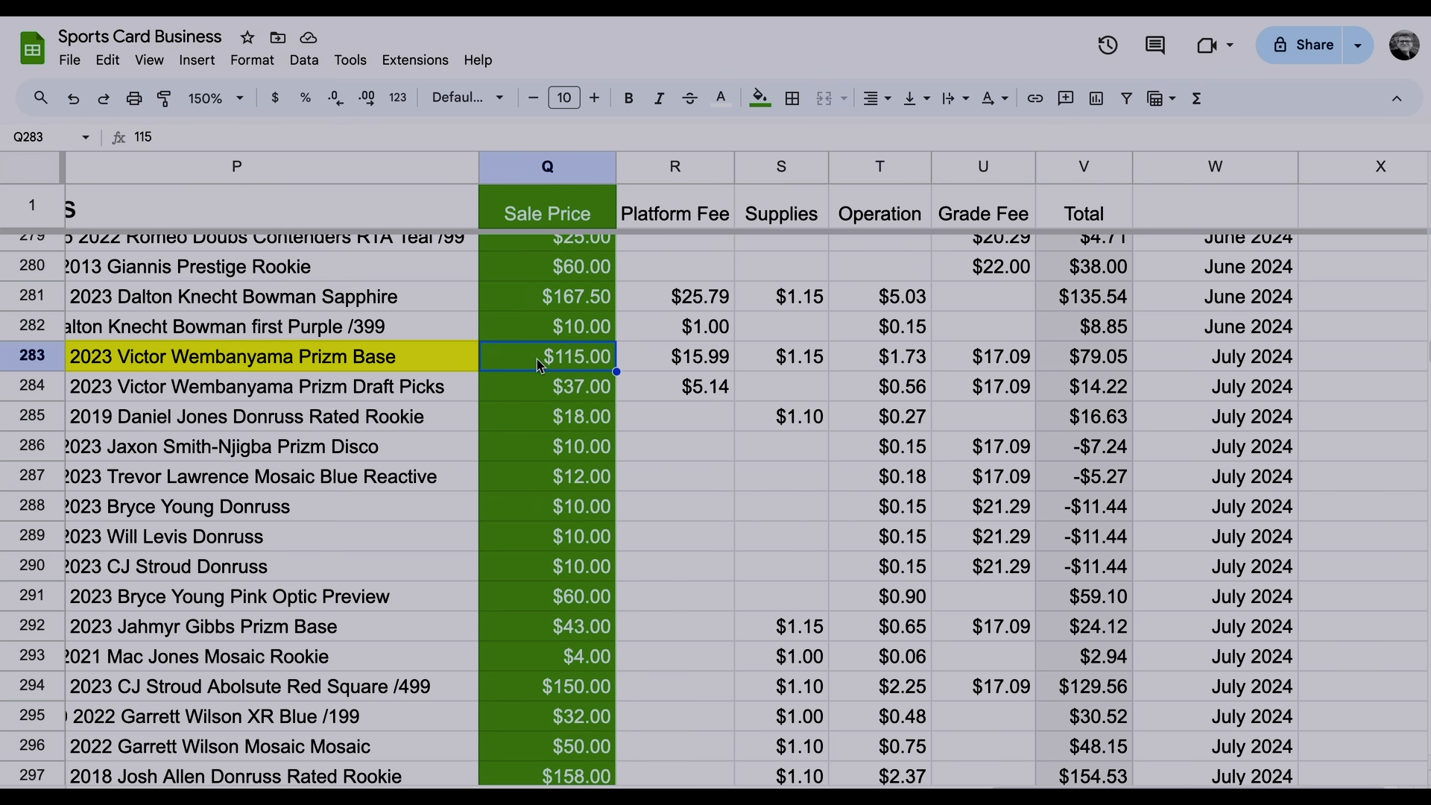
Point out the Wembanyama Prizm Base sale's platform fee in R283 and supplies cost in S283, comparing the supplies entries of neighbouring sales
click(692, 362)
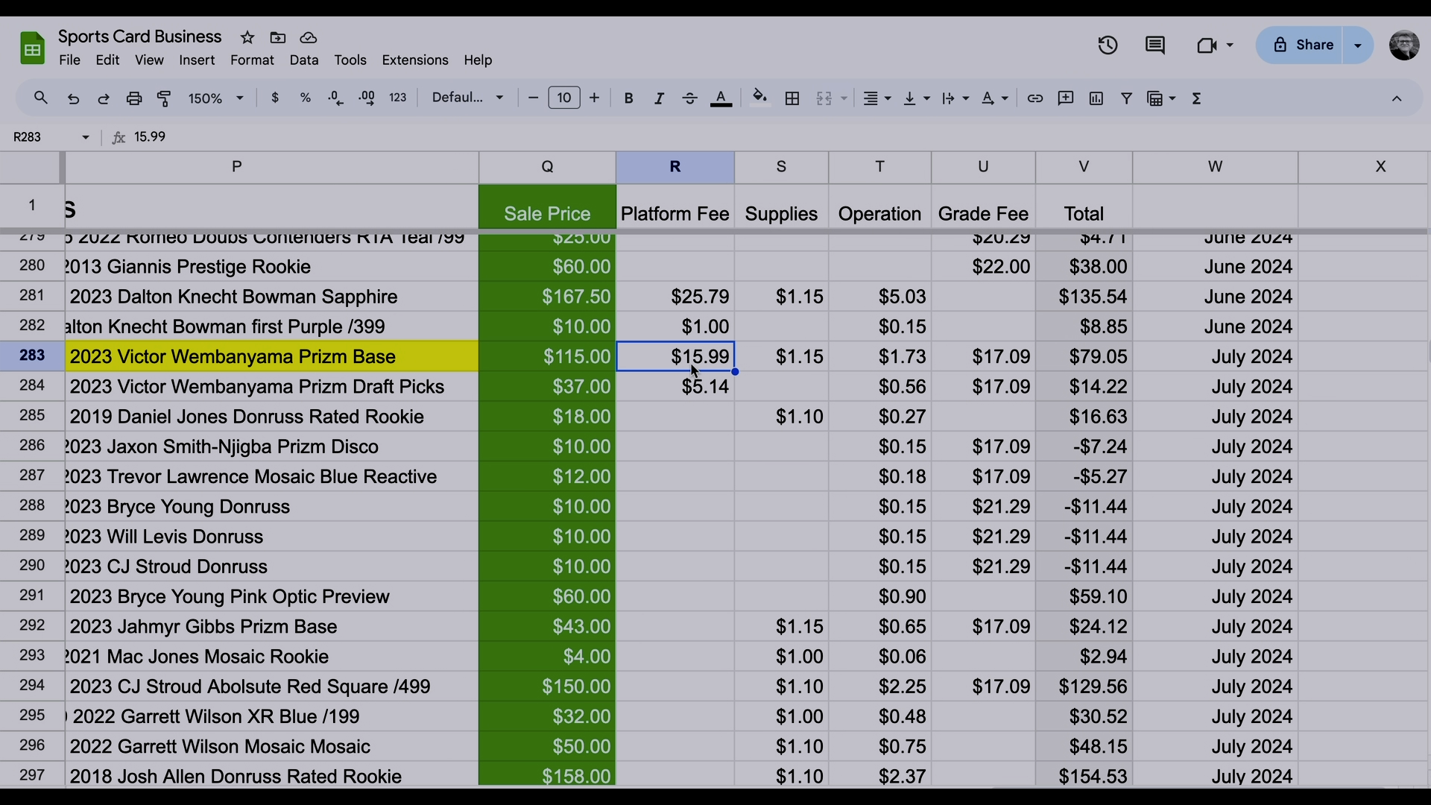
click(768, 364)
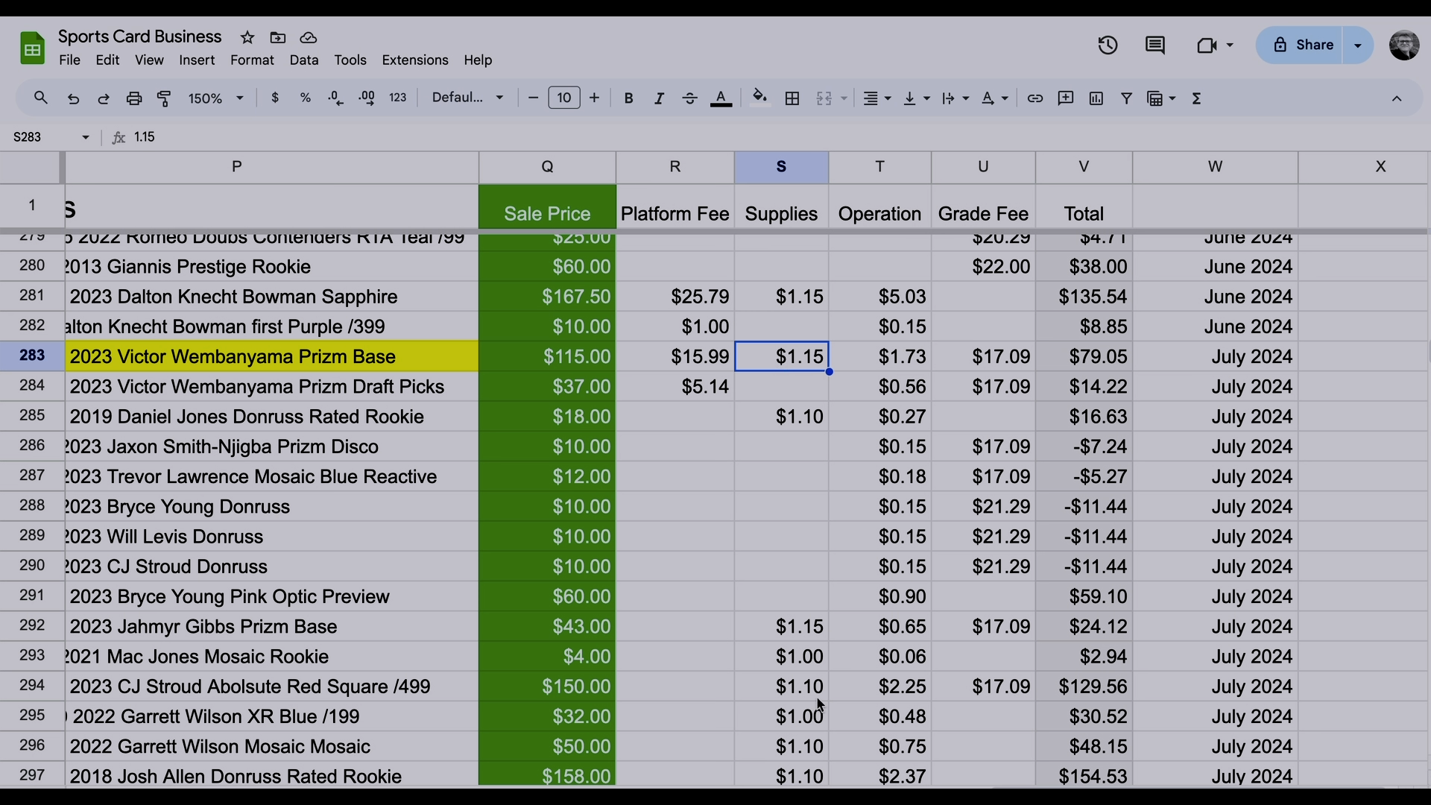
scroll(817, 723, down, 3)
scroll(817, 722, up, 1)
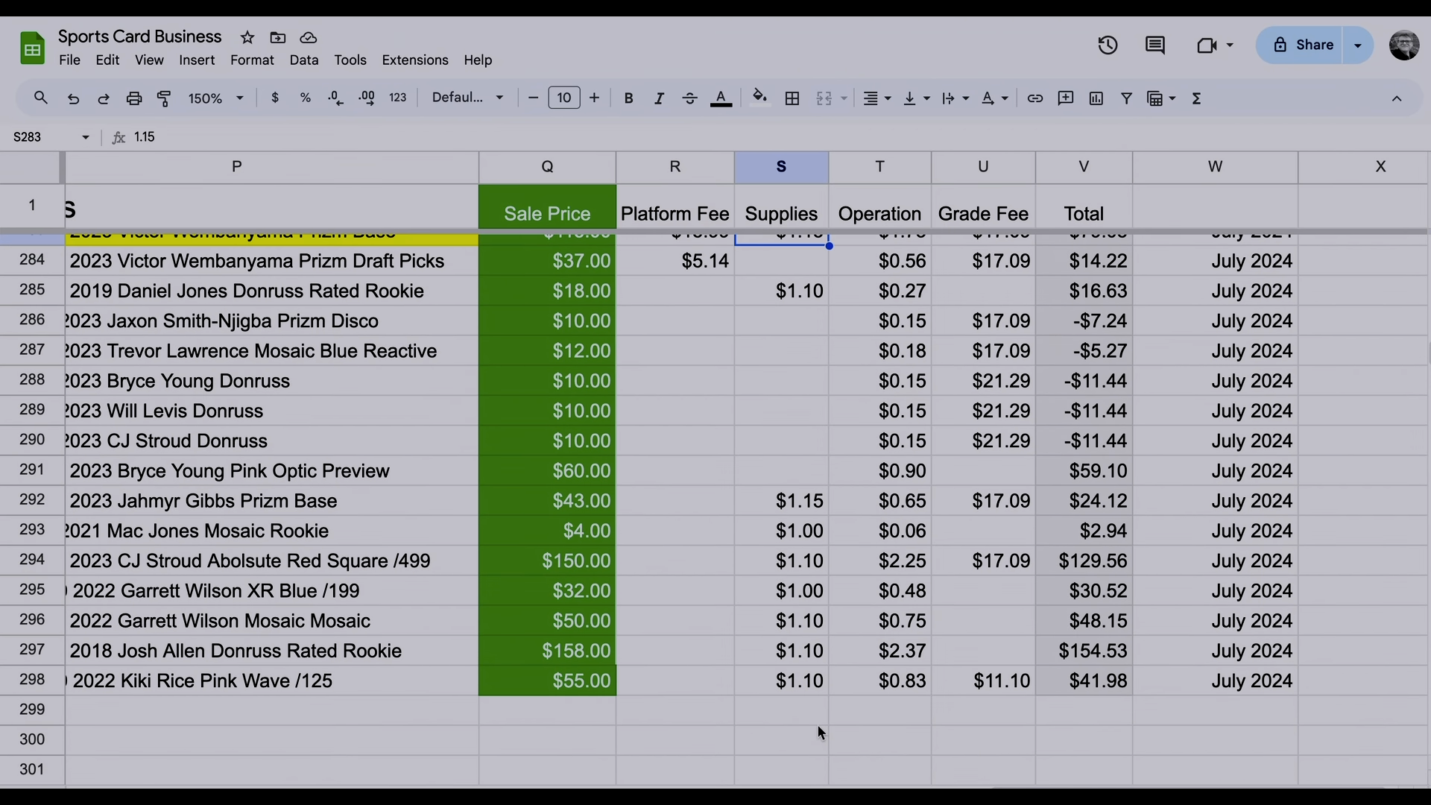
scroll(813, 717, up, 2)
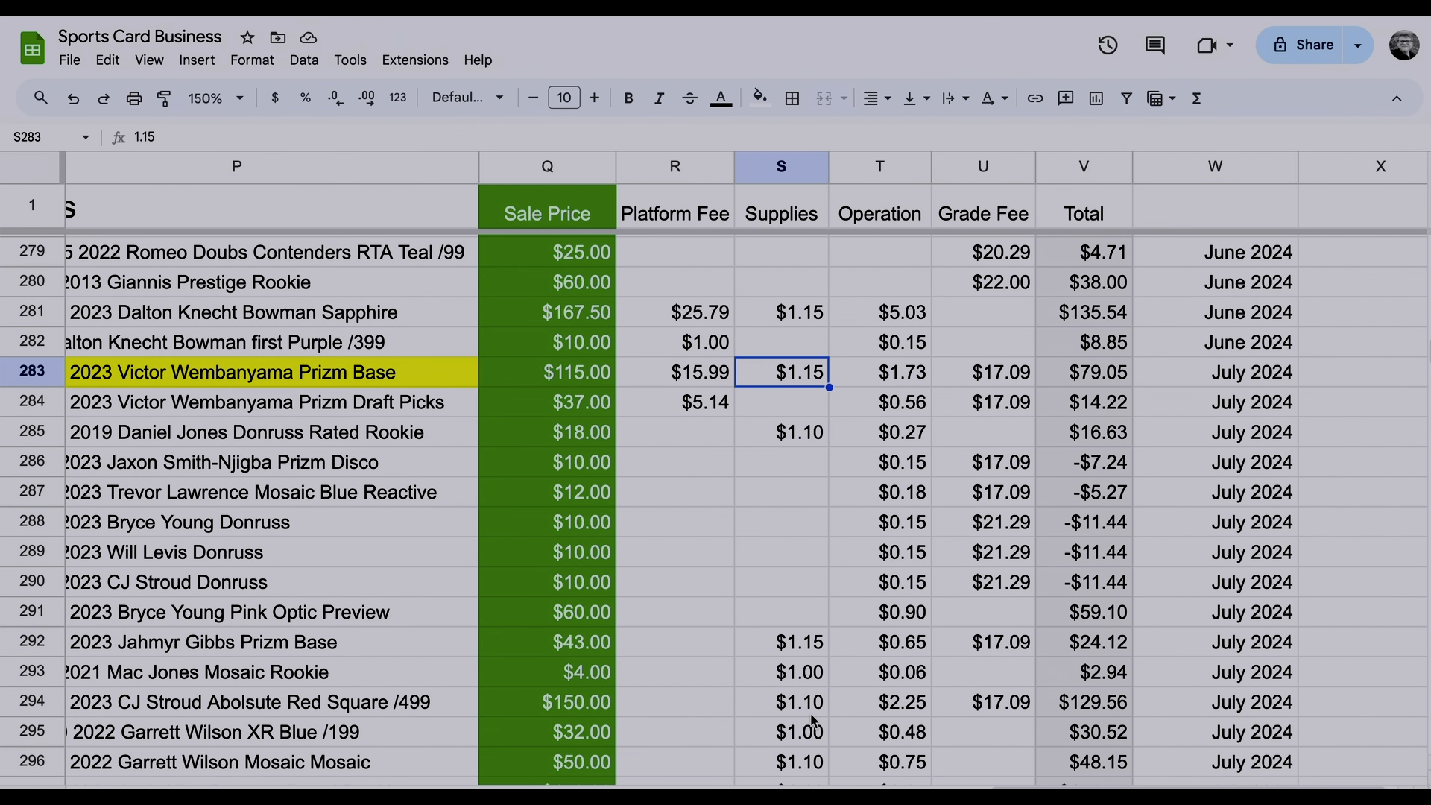
scroll(815, 721, up, 1)
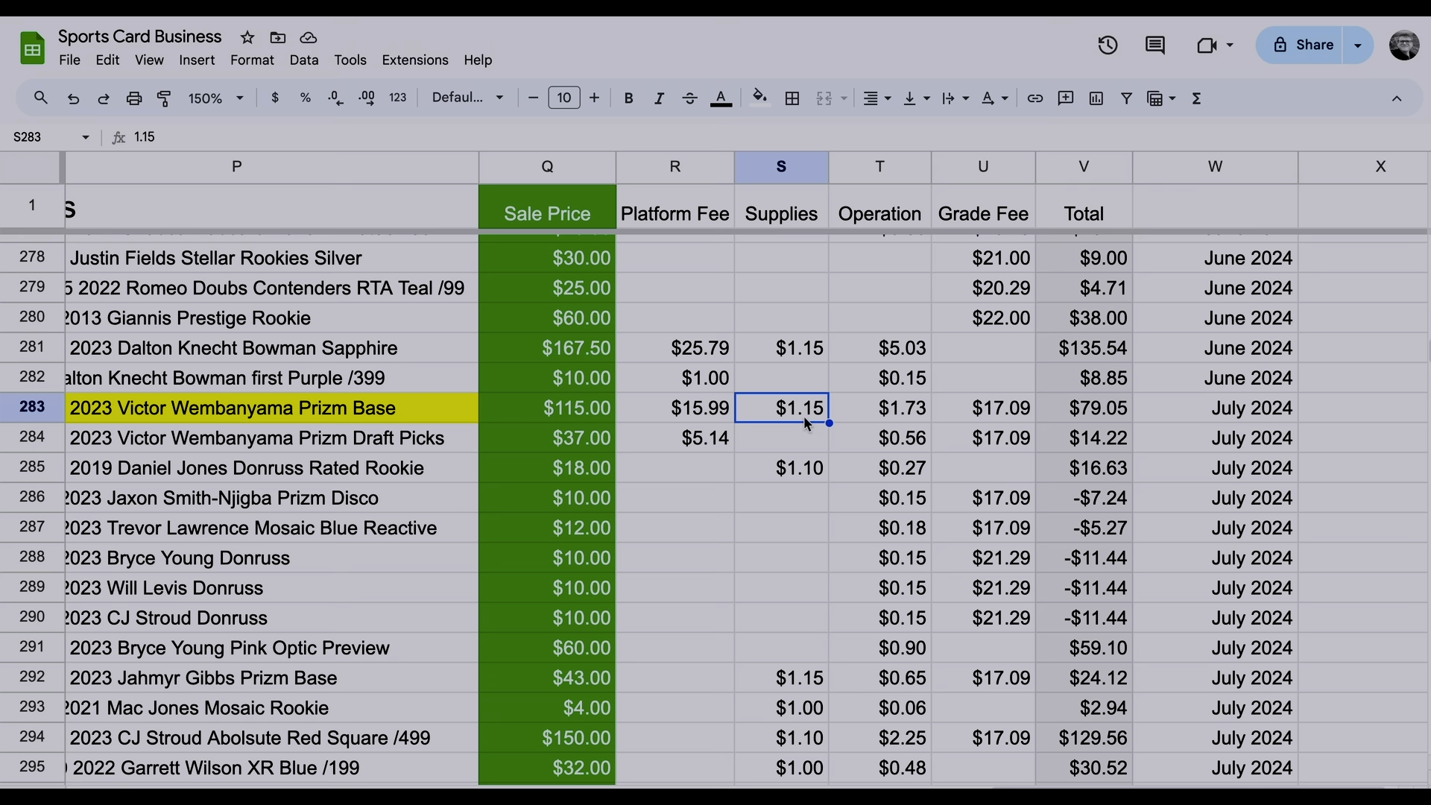
scroll(820, 553, down, 2)
scroll(820, 562, up, 3)
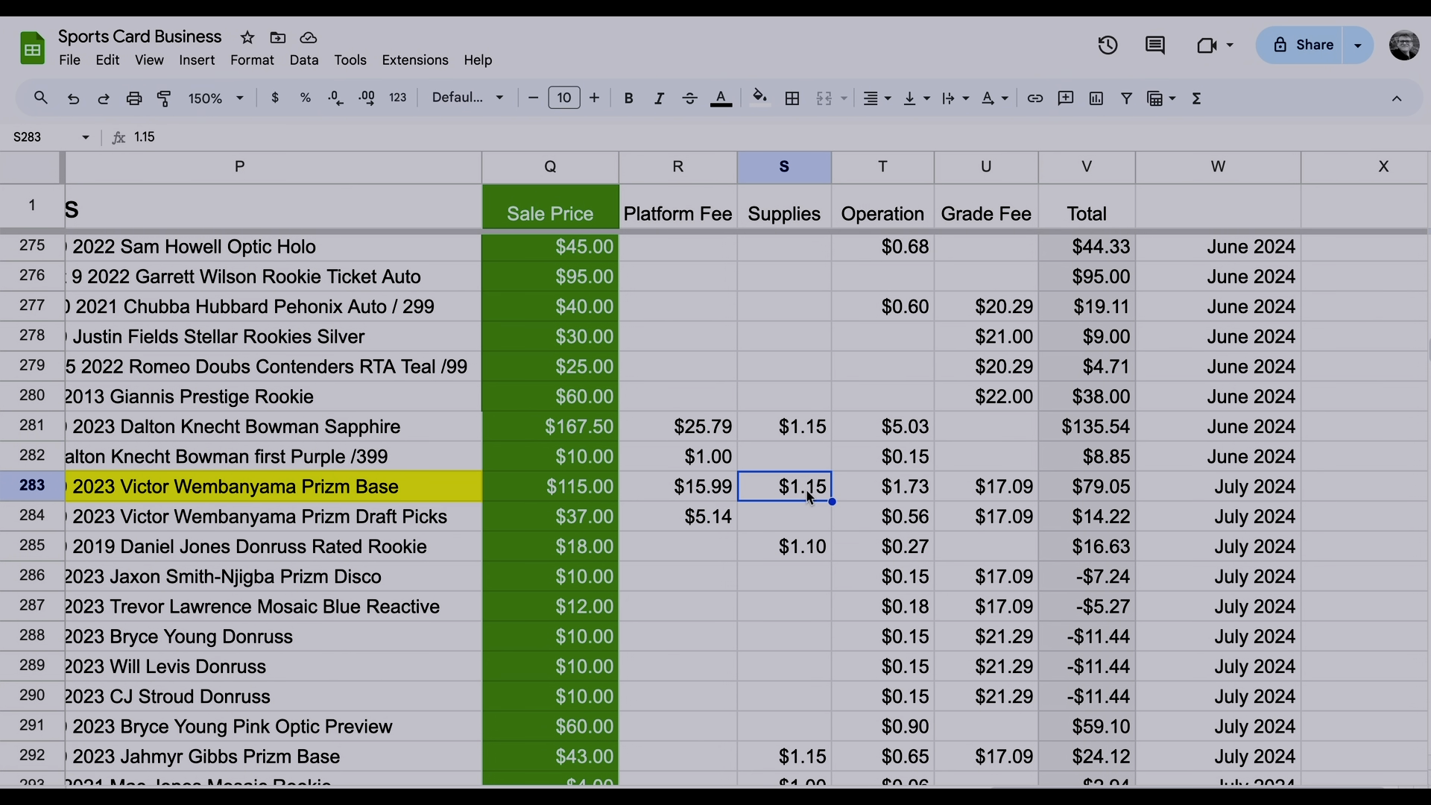
scroll(810, 496, down, 1)
scroll(809, 466, right, 1)
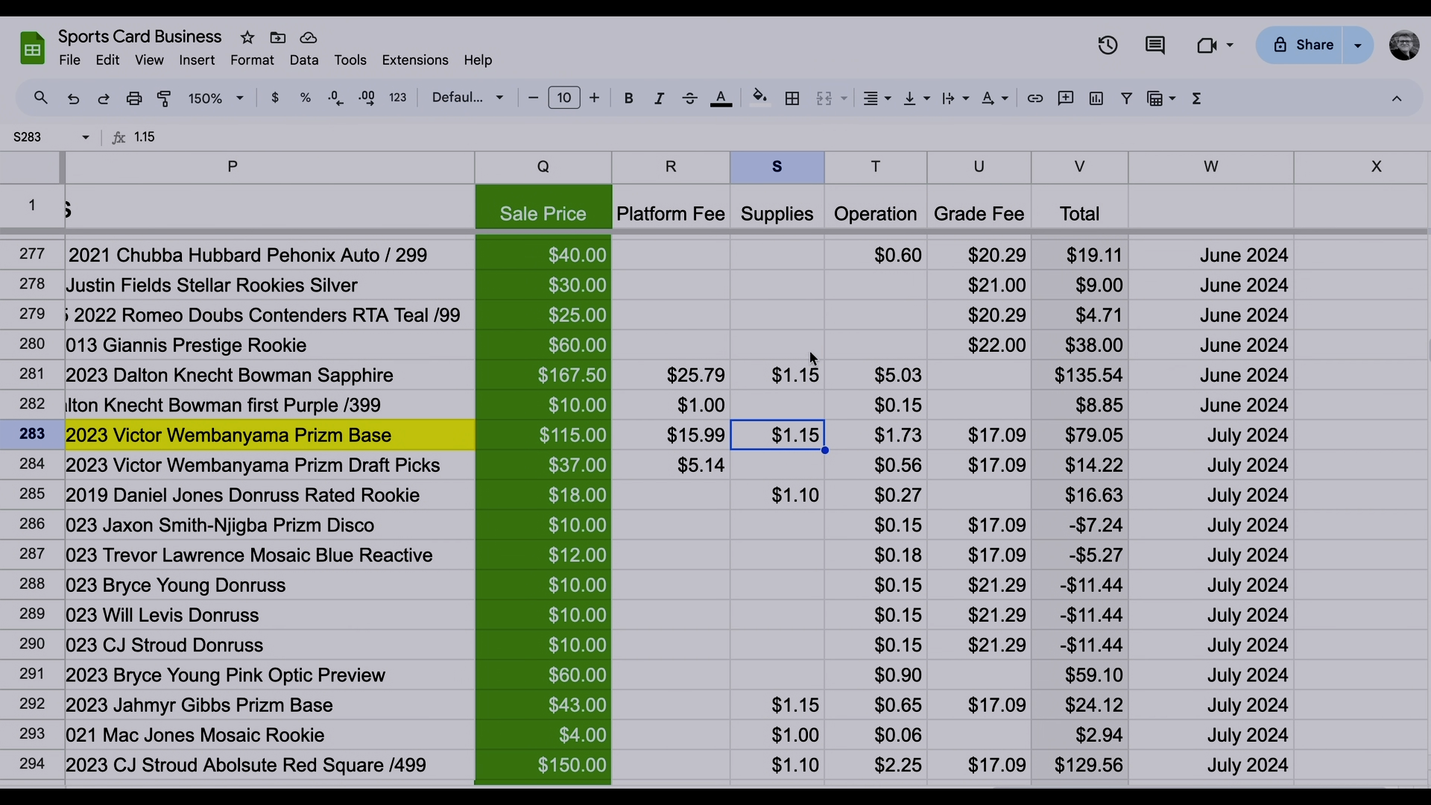
drag(809, 351, 788, 456)
click(785, 444)
scroll(785, 444, right, 1)
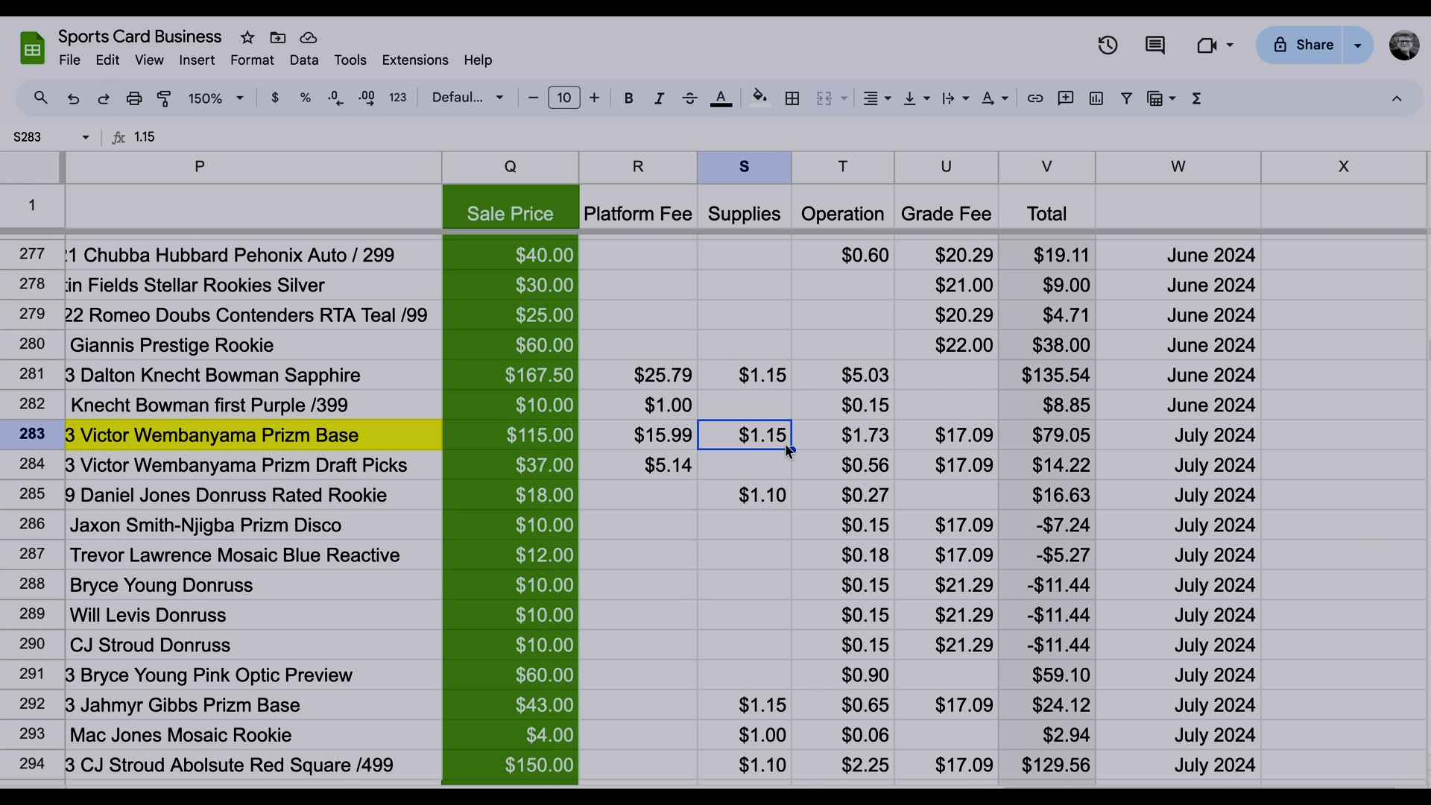
Inspect the operation fee formula in T283 for the Wembanyama Prizm Base sale
click(855, 447)
click(250, 140)
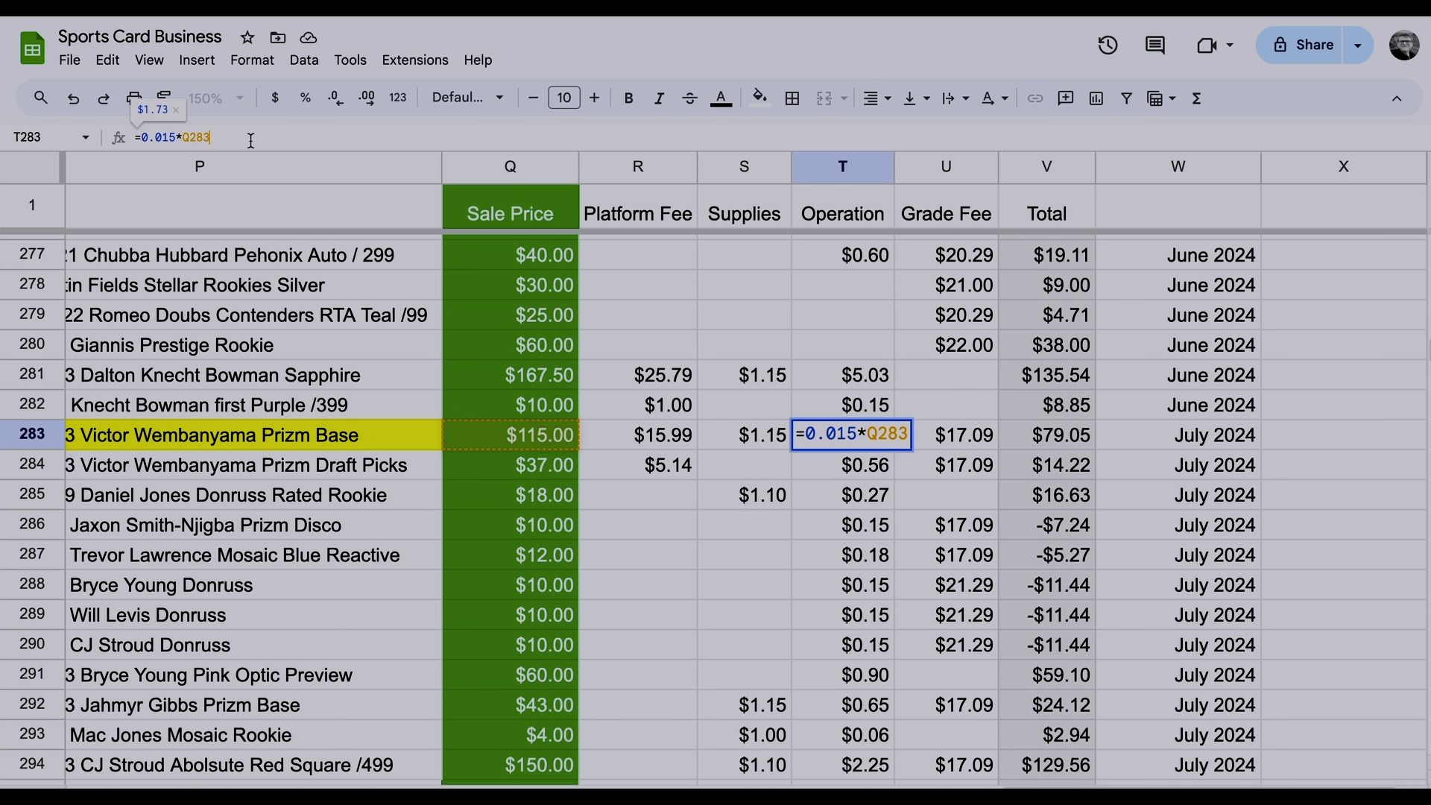
click(849, 318)
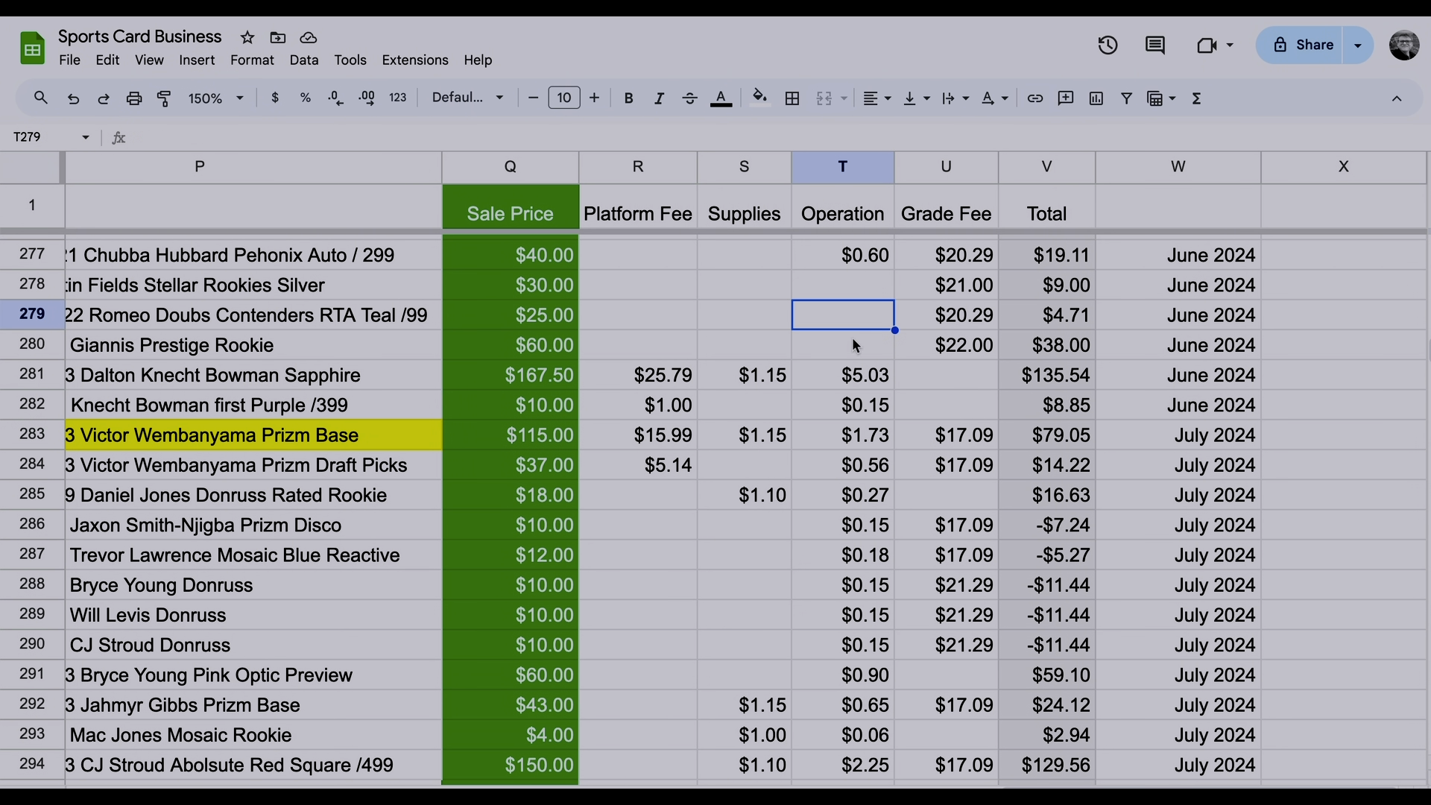
Review the Operation entries in T271:T285 and check the formula in T281 for the Dalton Knecht Bowman Sapphire sale
scroll(857, 343, up, 1)
scroll(869, 485, up, 3)
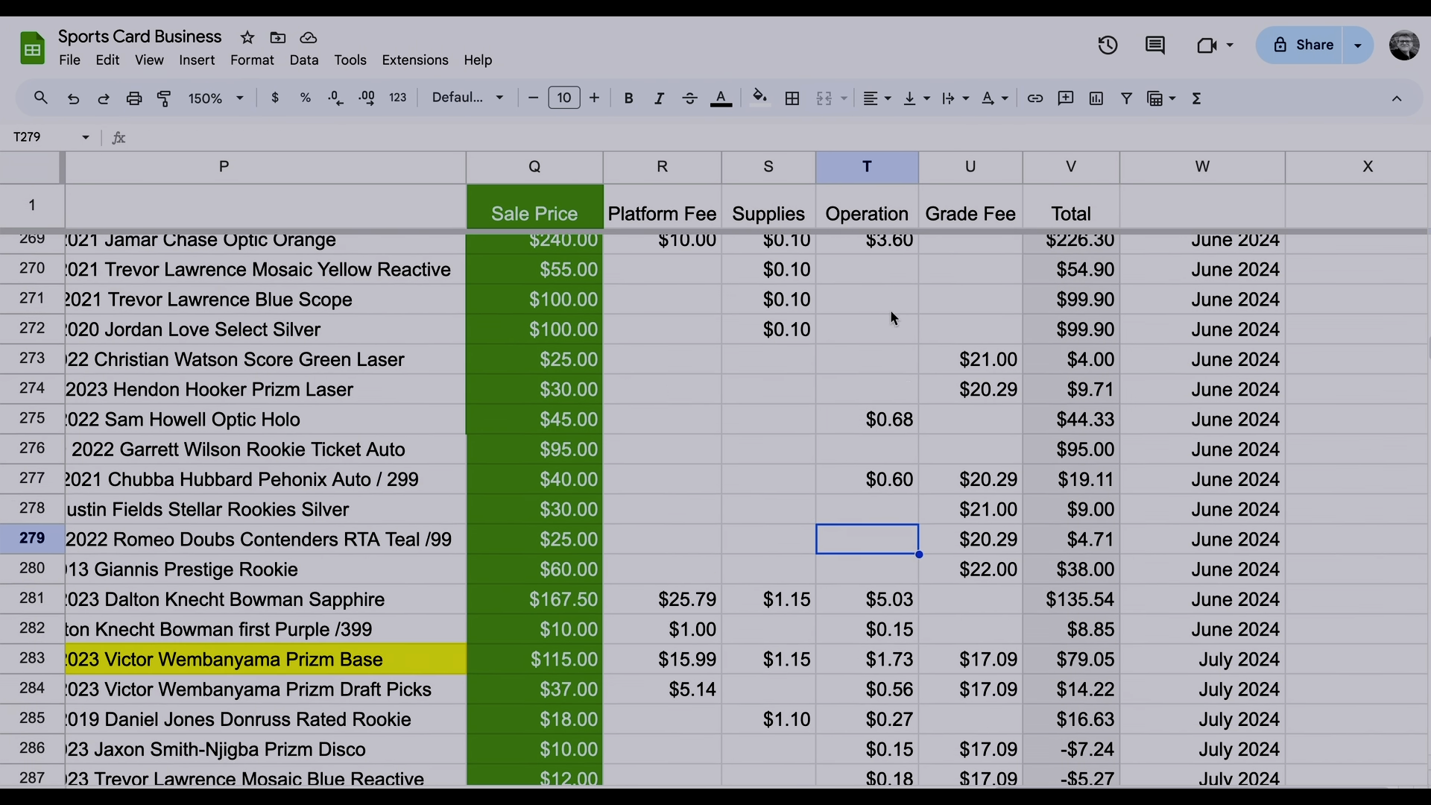
drag(881, 305, 871, 764)
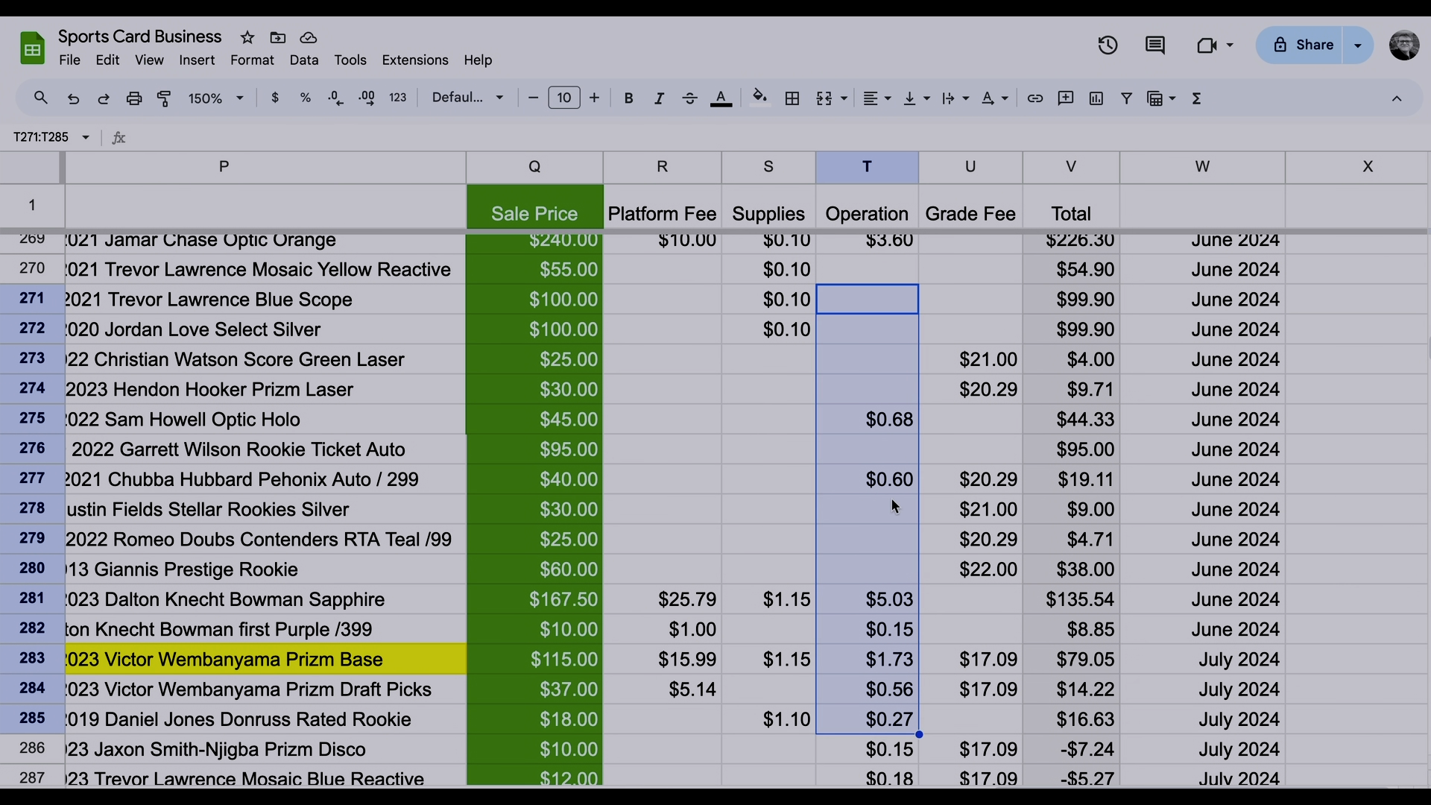
click(869, 329)
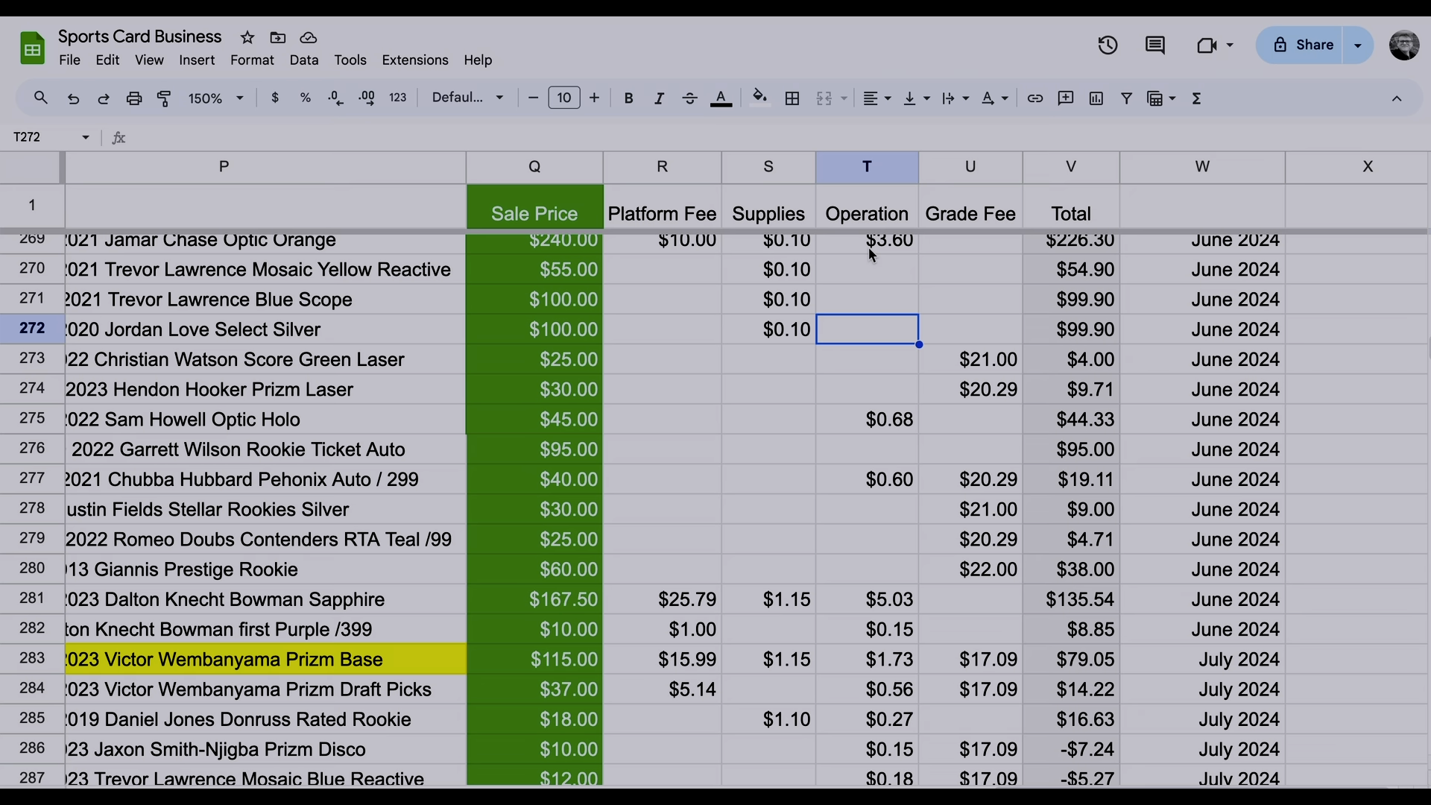
scroll(862, 515, down, 1)
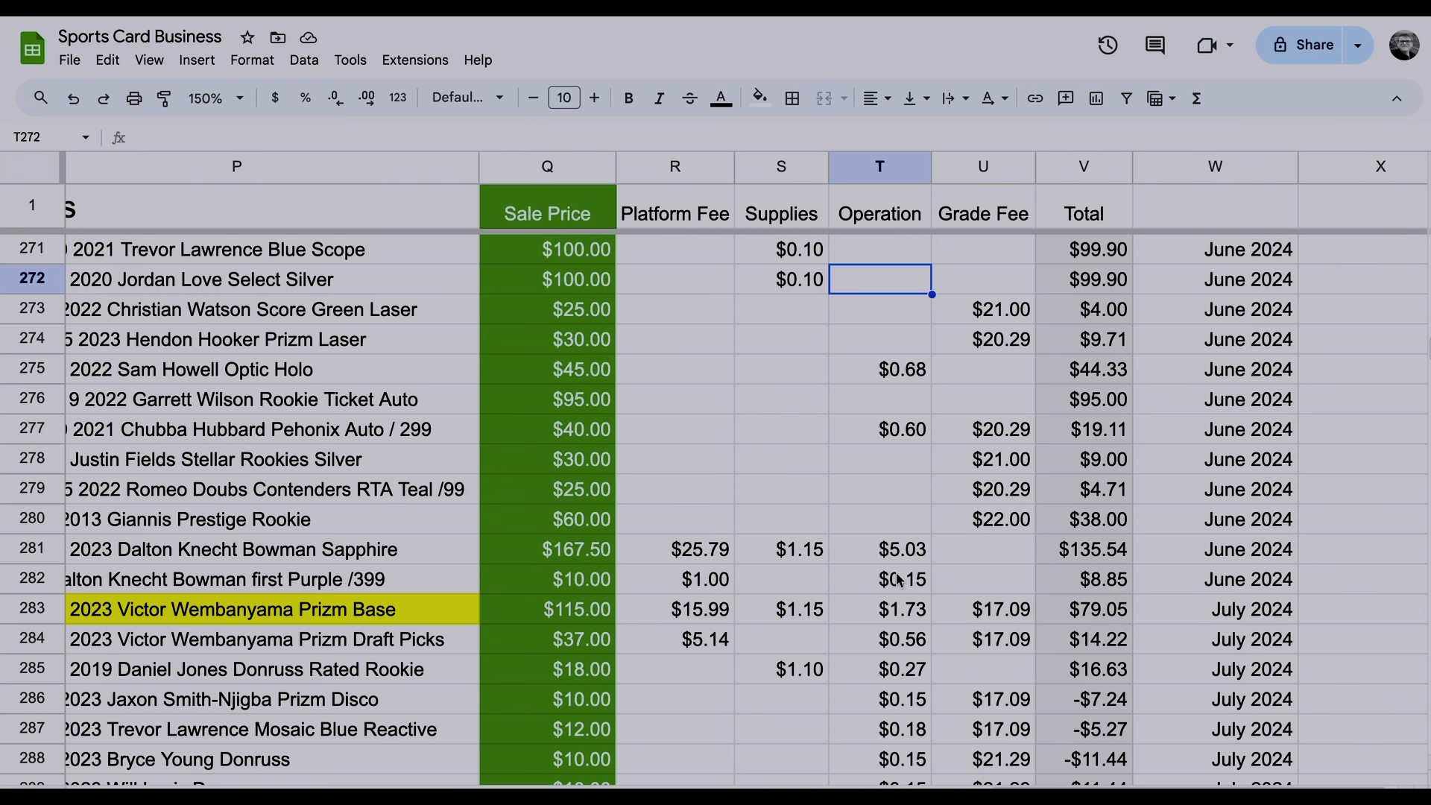
click(900, 556)
Examine Membership Expenses under Operating Expenses, covering the PSA Membership and Market Movers prices and the recouped total in C21
scroll(819, 485, left, 15)
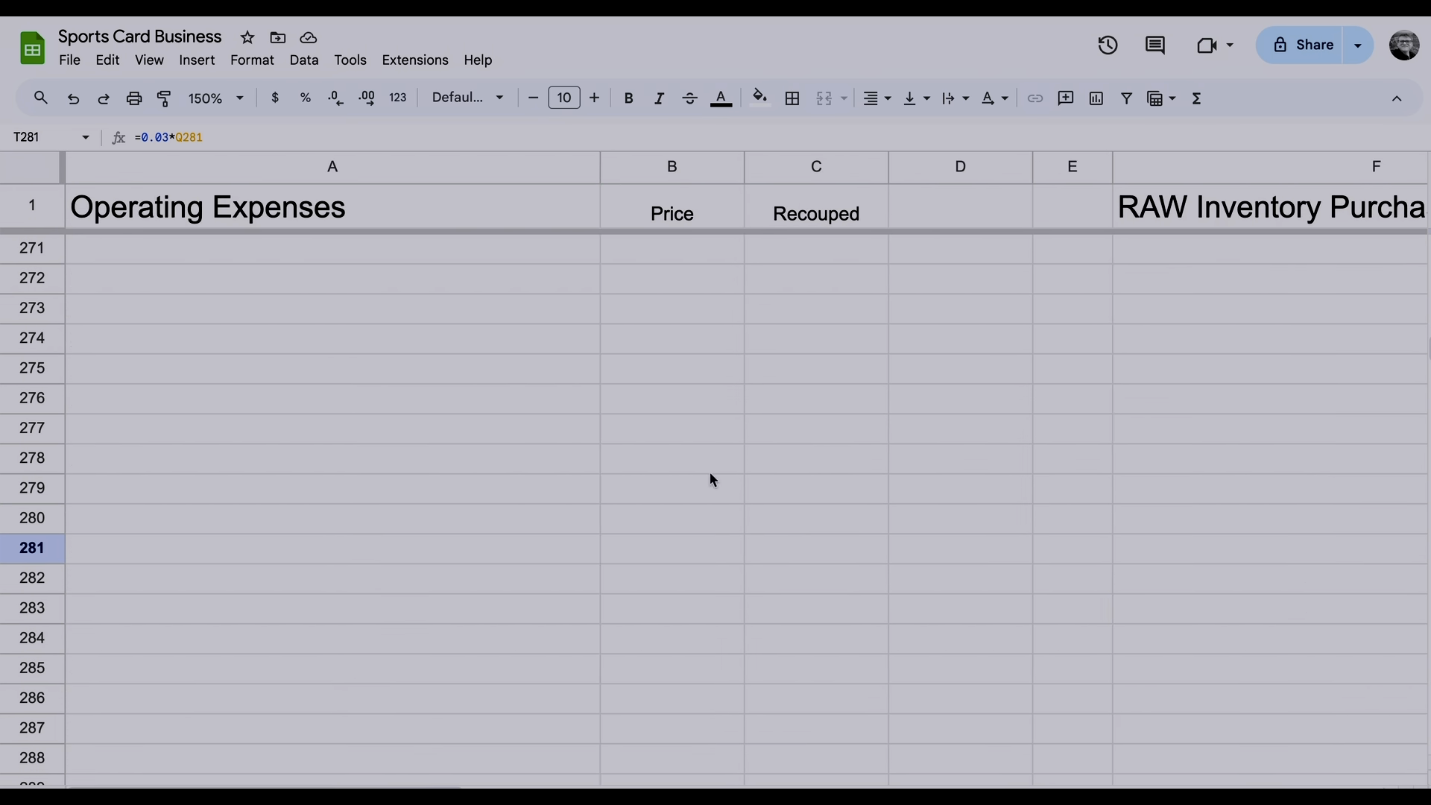
scroll(693, 477, up, 20)
scroll(672, 490, up, 20)
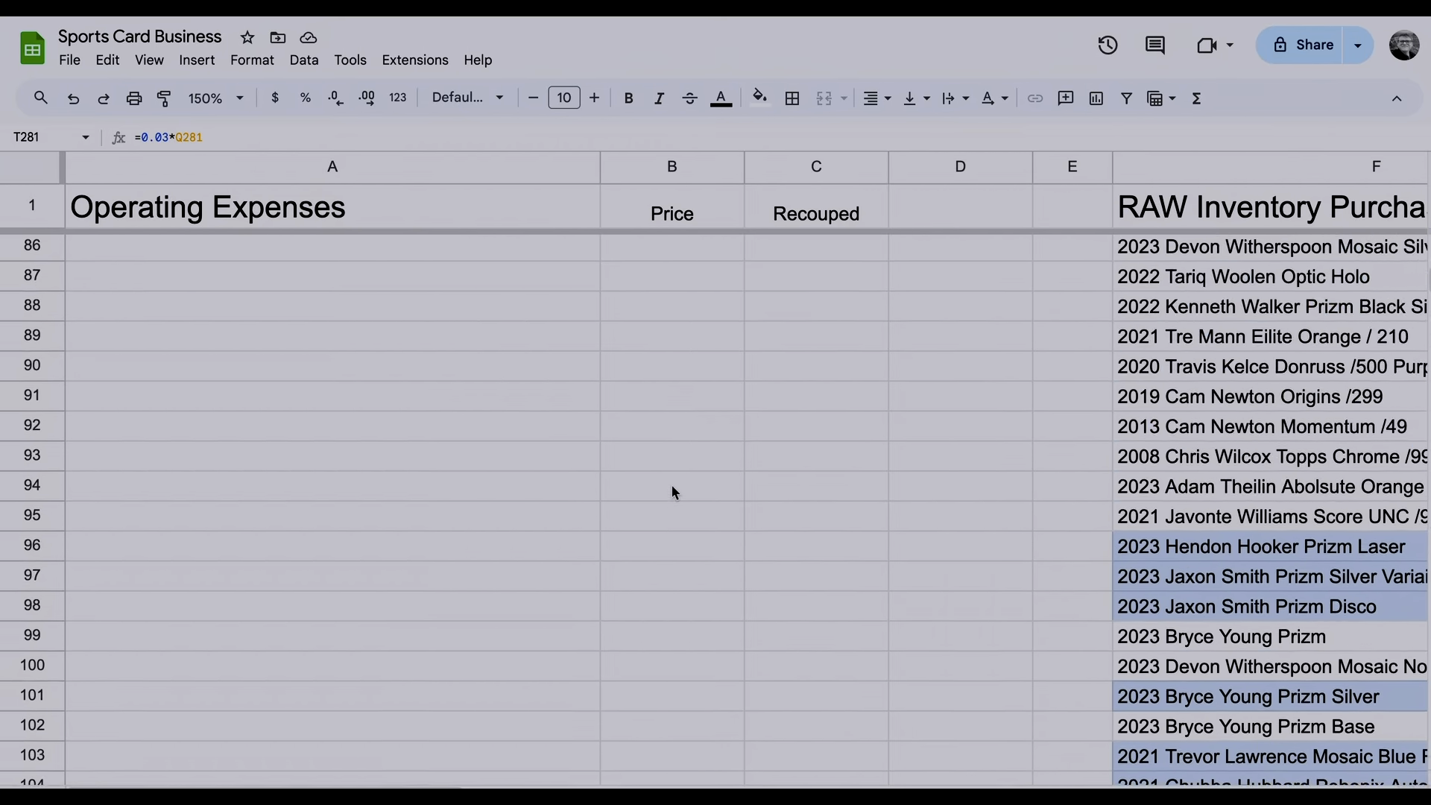
drag(128, 298, 857, 347)
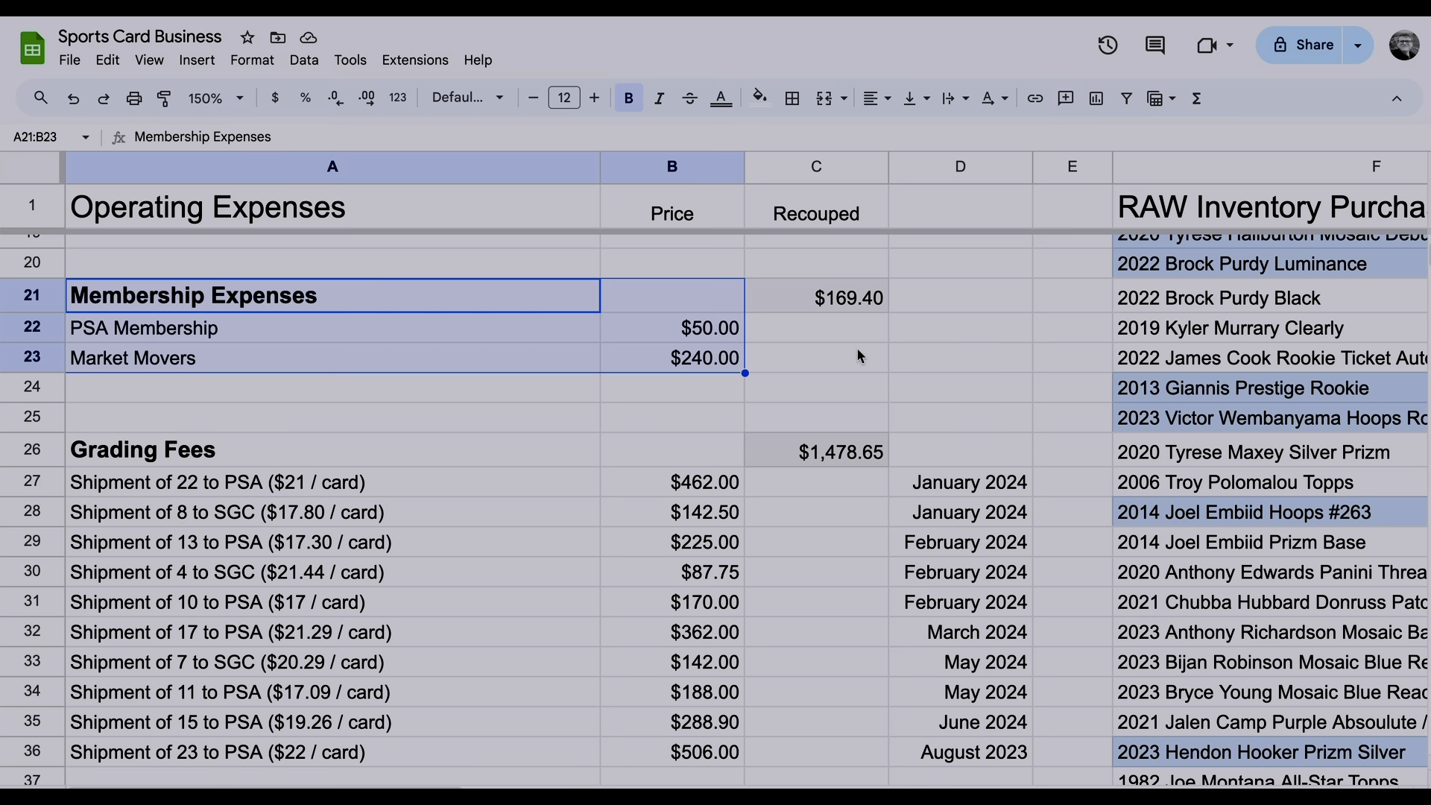
click(857, 354)
drag(709, 334, 707, 364)
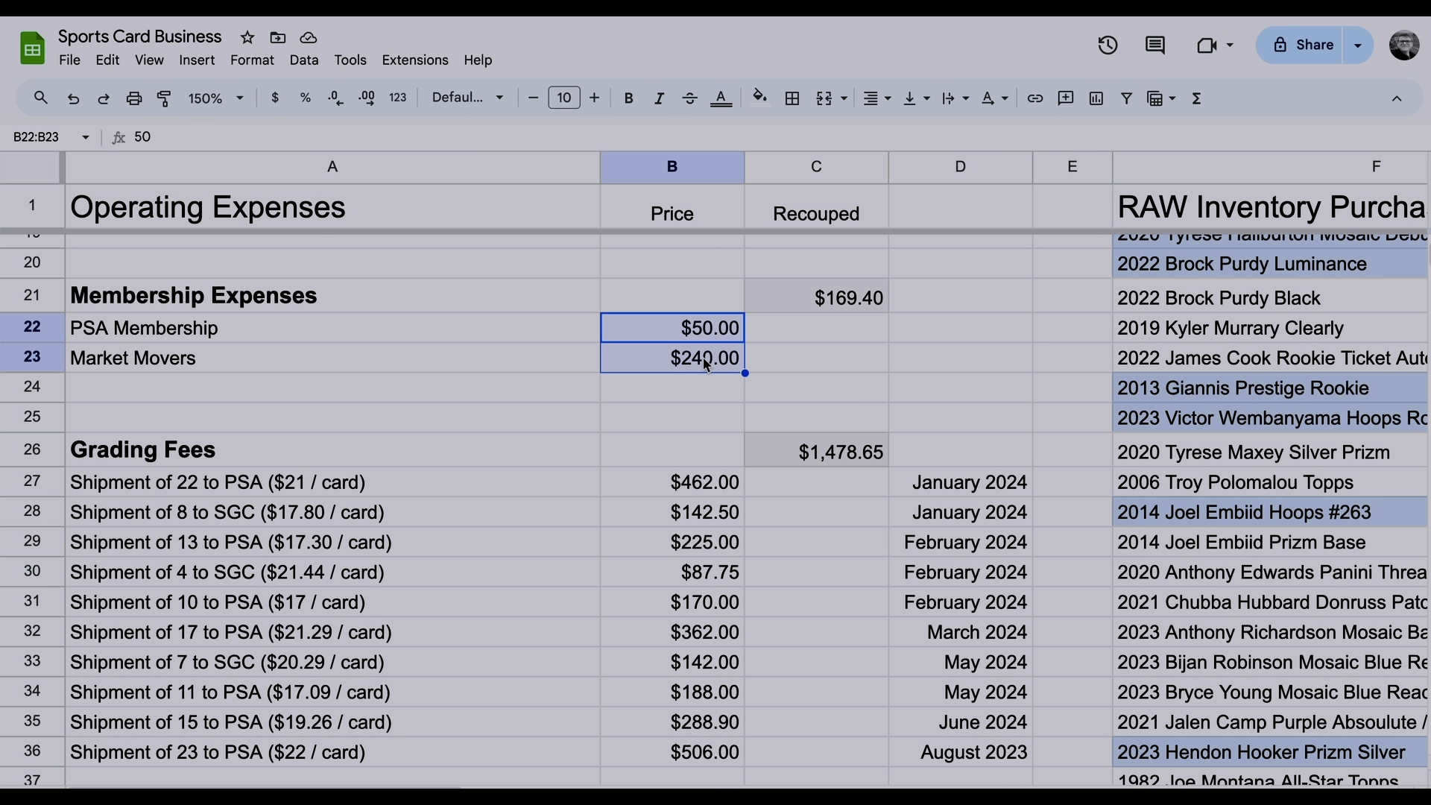
click(780, 365)
click(830, 297)
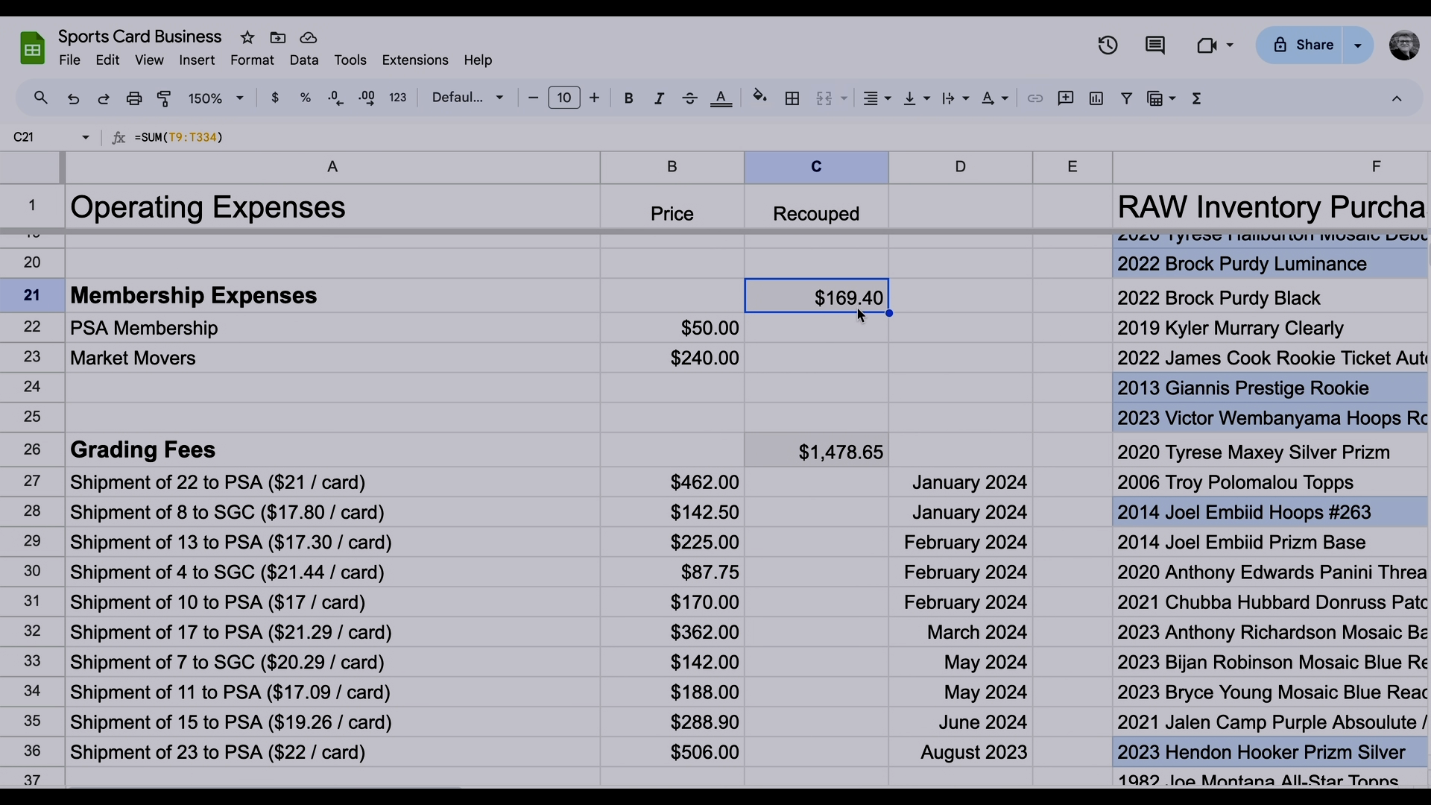
Trace the Operation column from the January 2024 sales to July 2024, checking the entries in T43, T69 and T150
scroll(817, 340, right, 15)
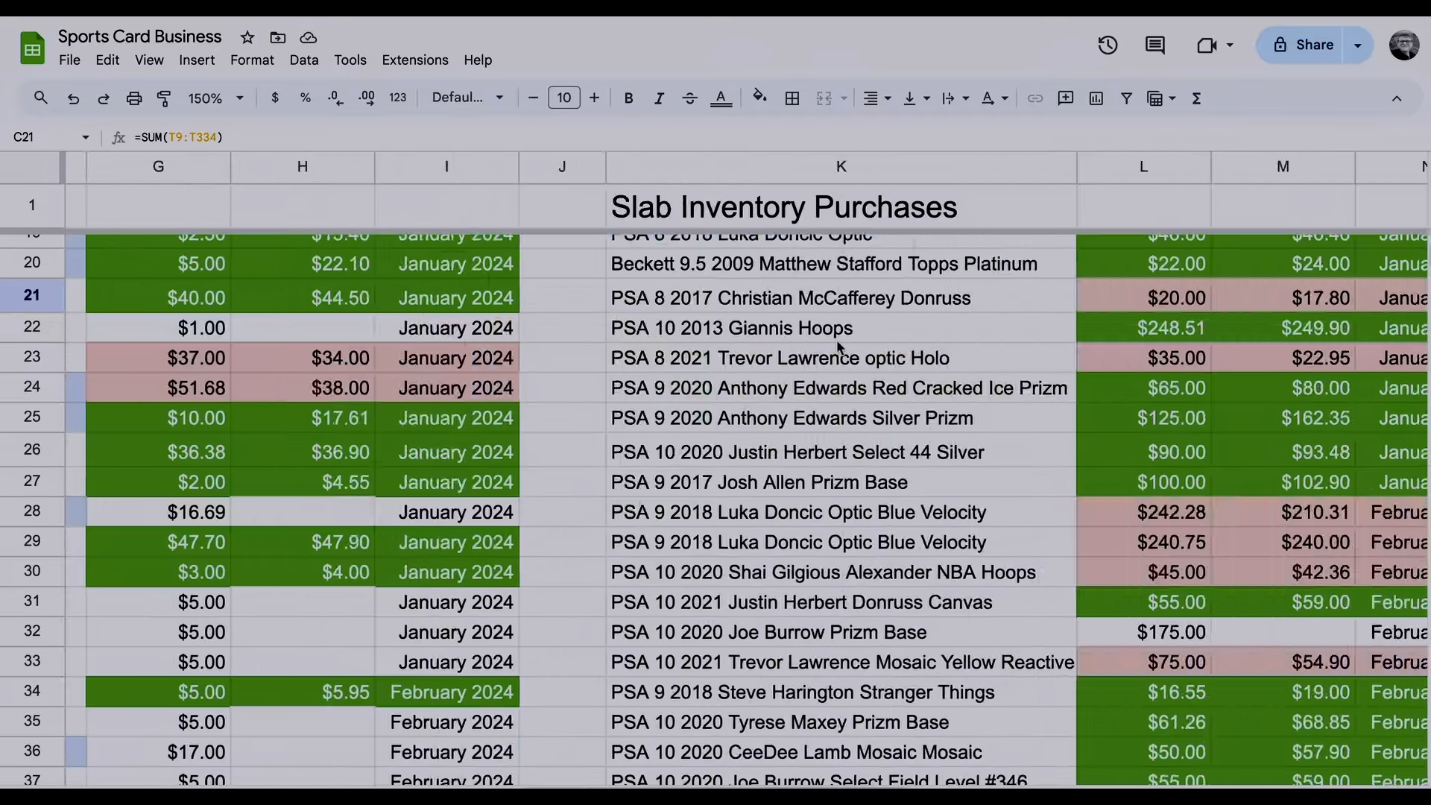
scroll(834, 361, down, 8)
click(860, 392)
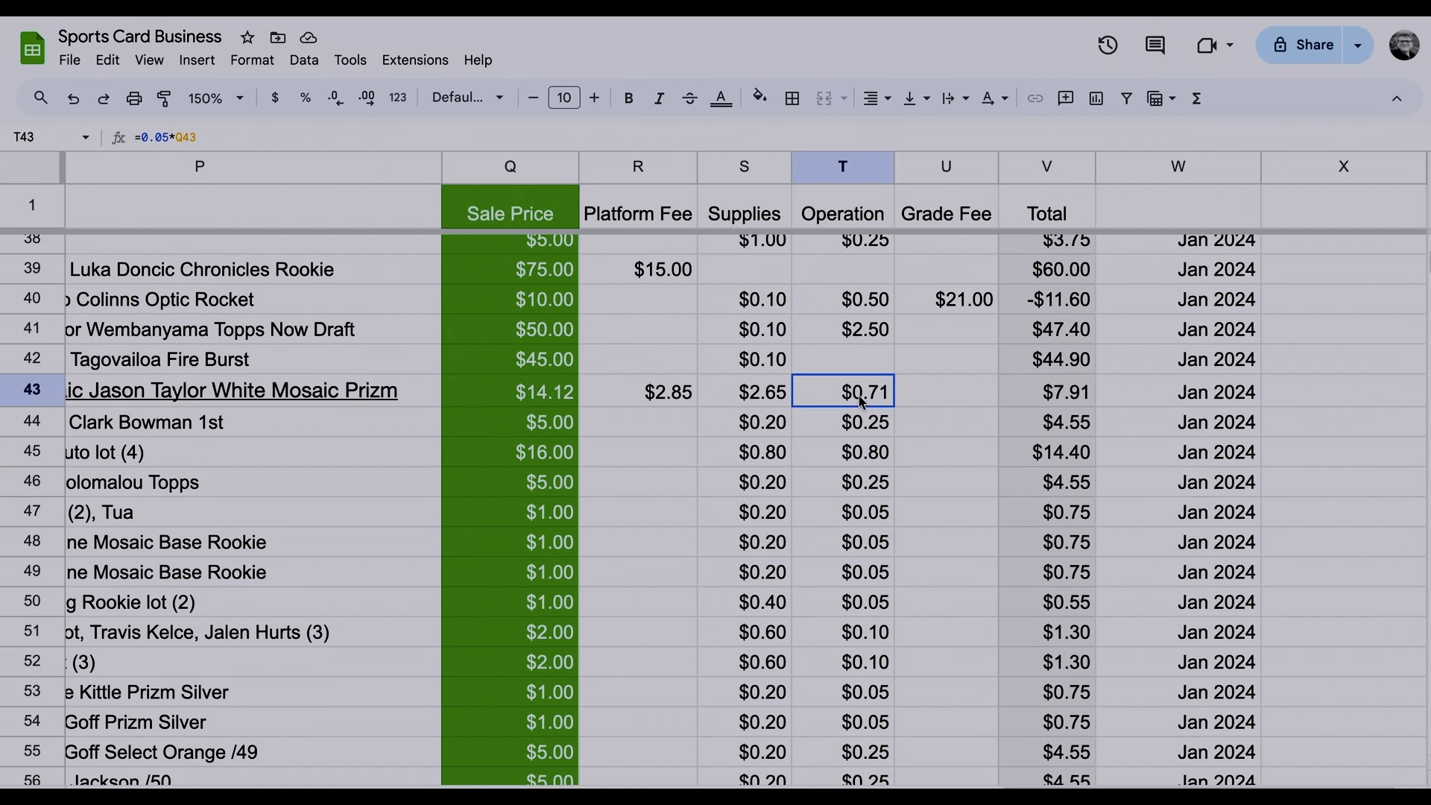
scroll(875, 392, down, 7)
scroll(875, 391, down, 4)
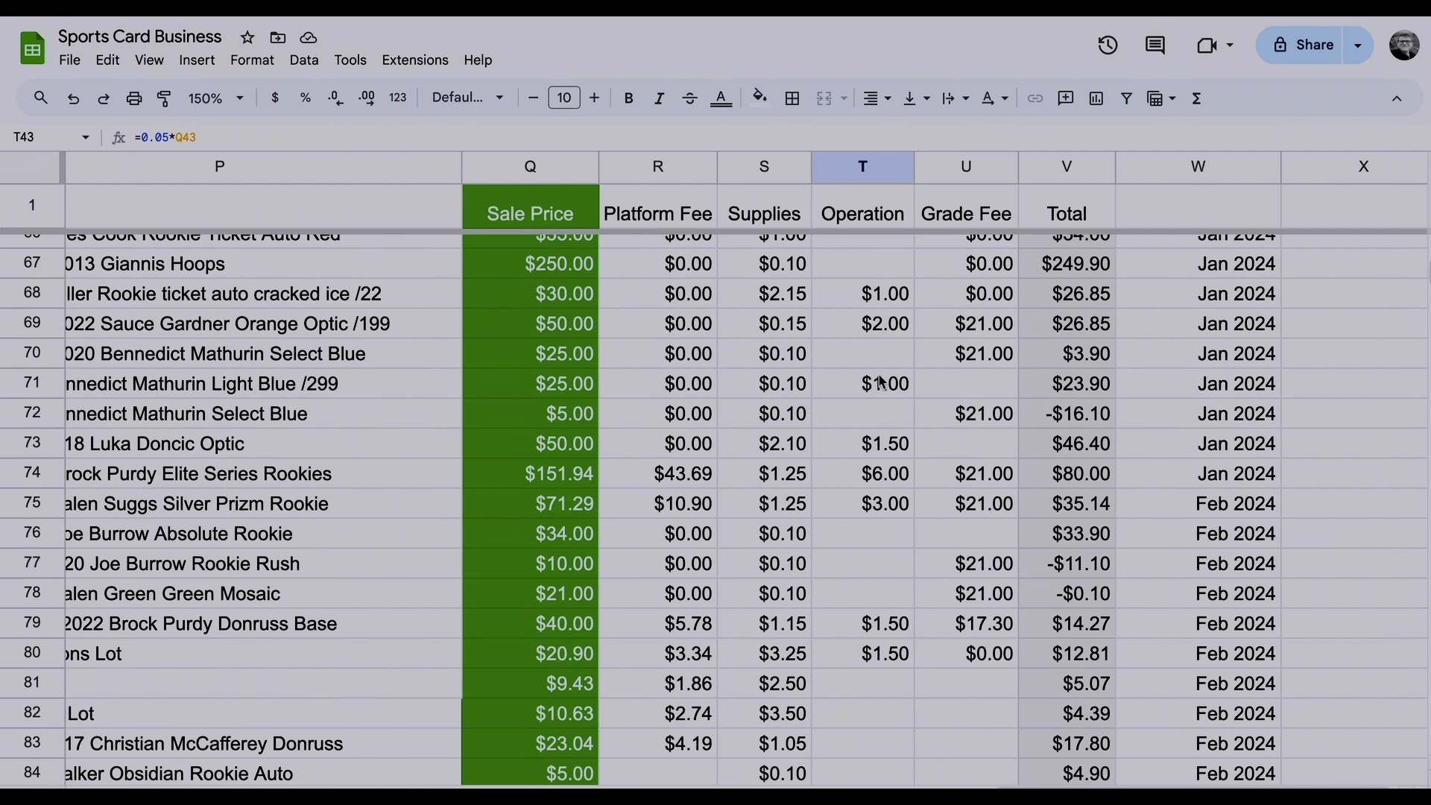
click(880, 328)
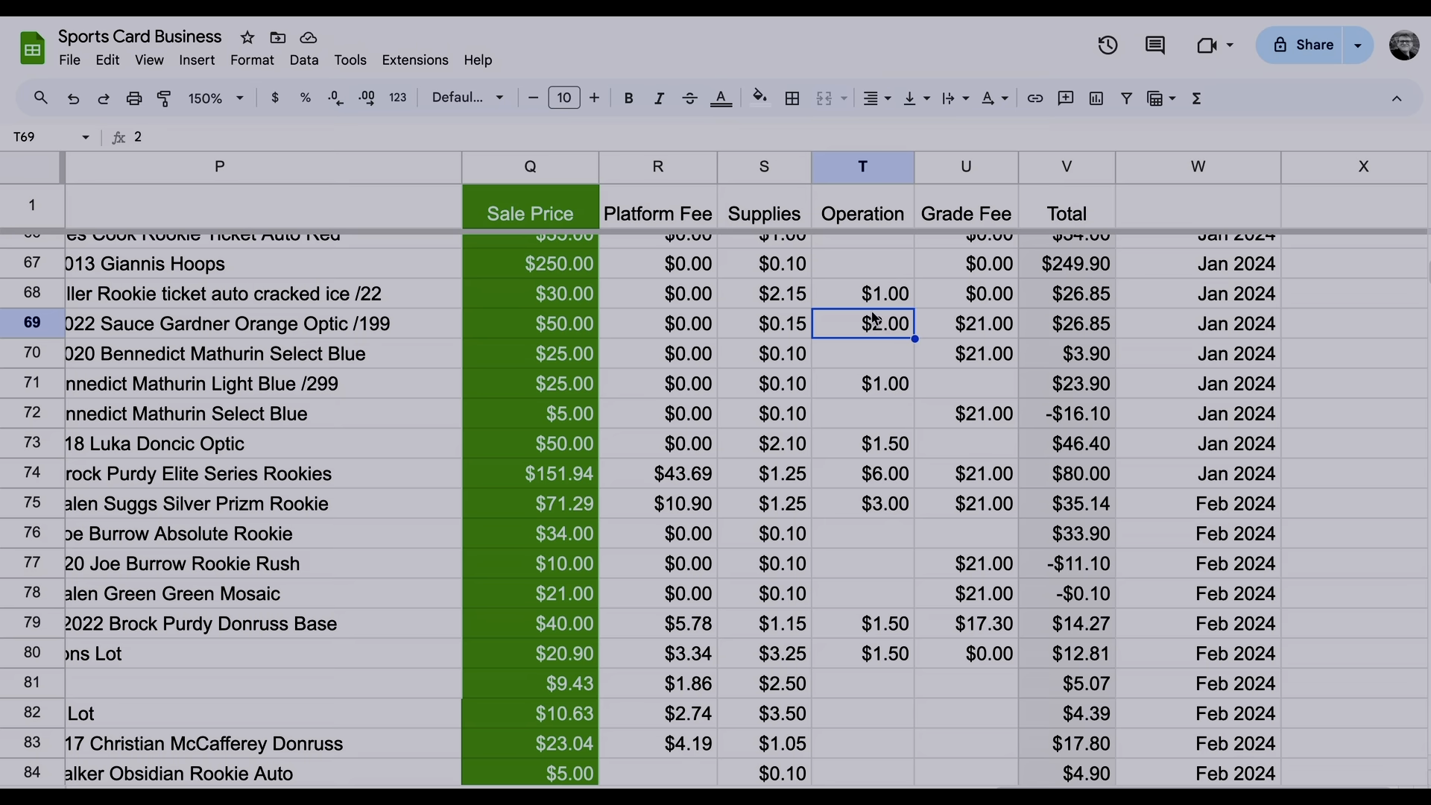
scroll(875, 318, down, 18)
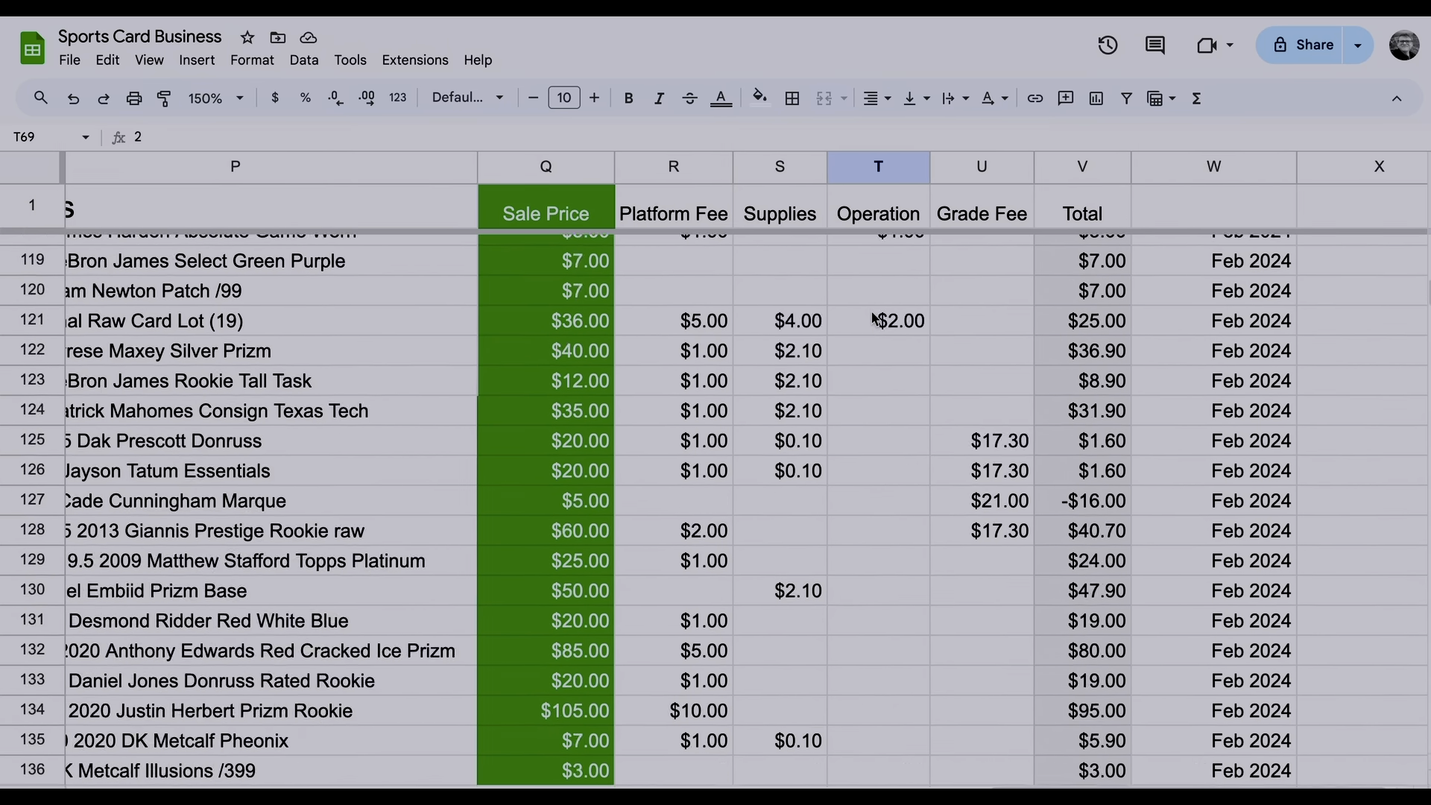
scroll(875, 318, down, 10)
click(872, 309)
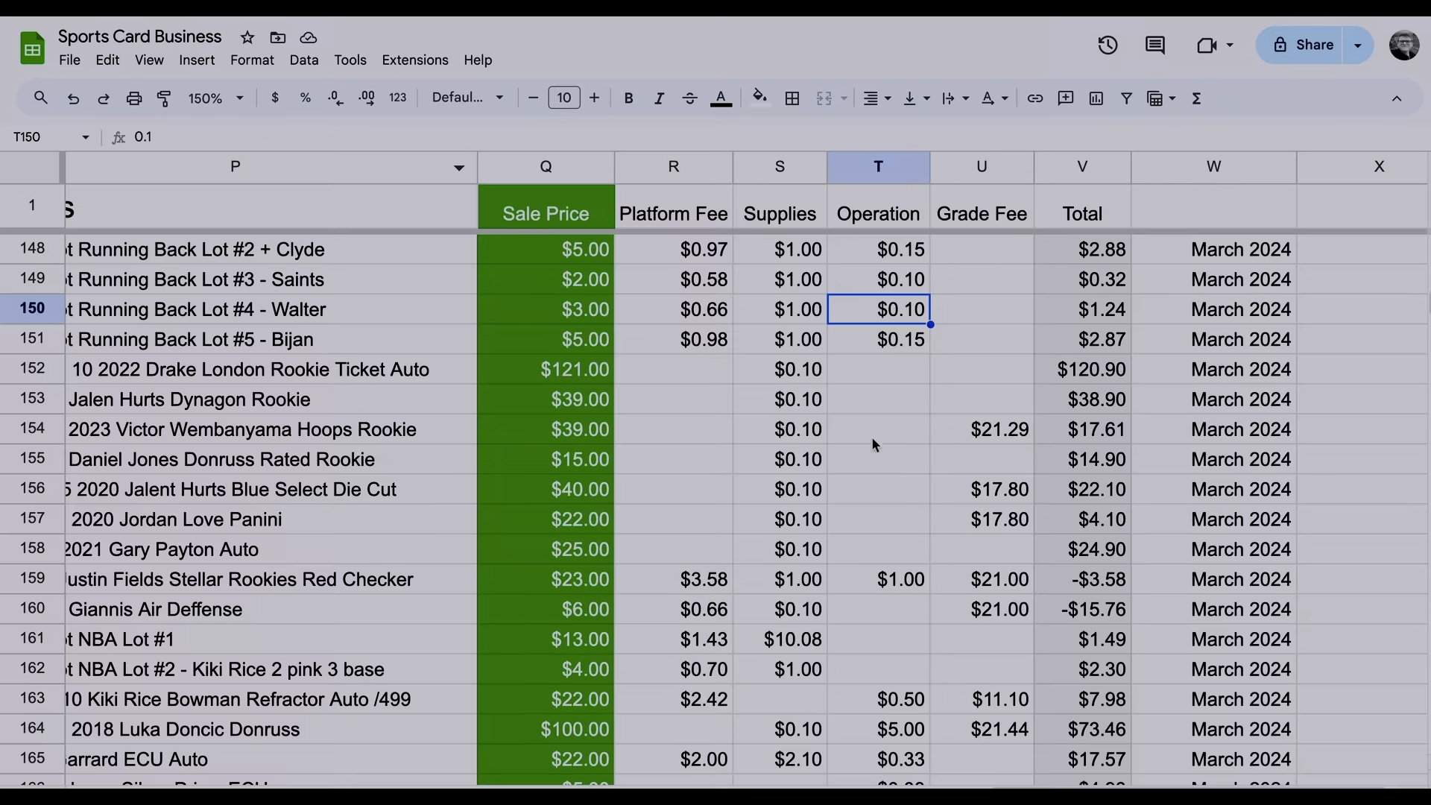
scroll(875, 445, down, 20)
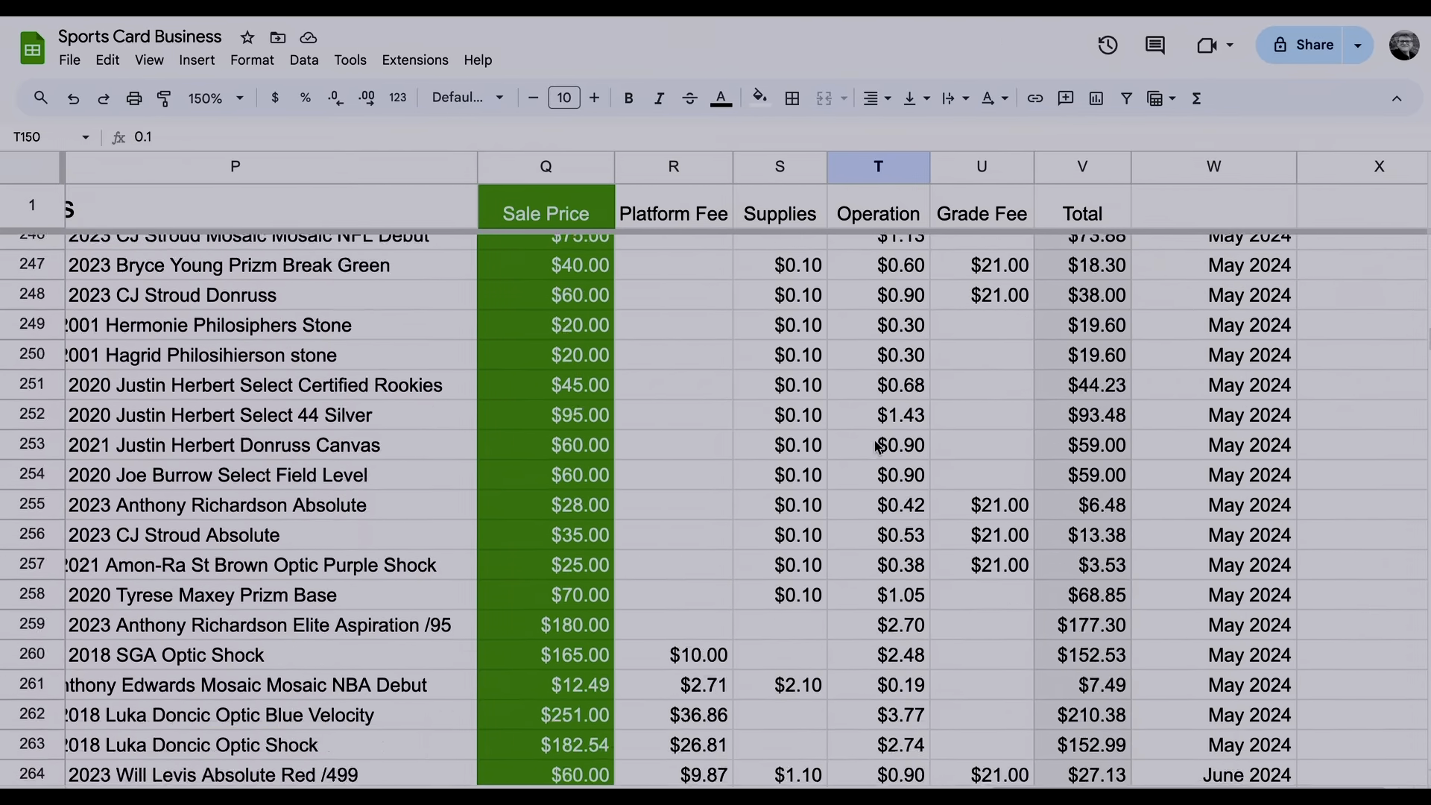
scroll(877, 445, down, 10)
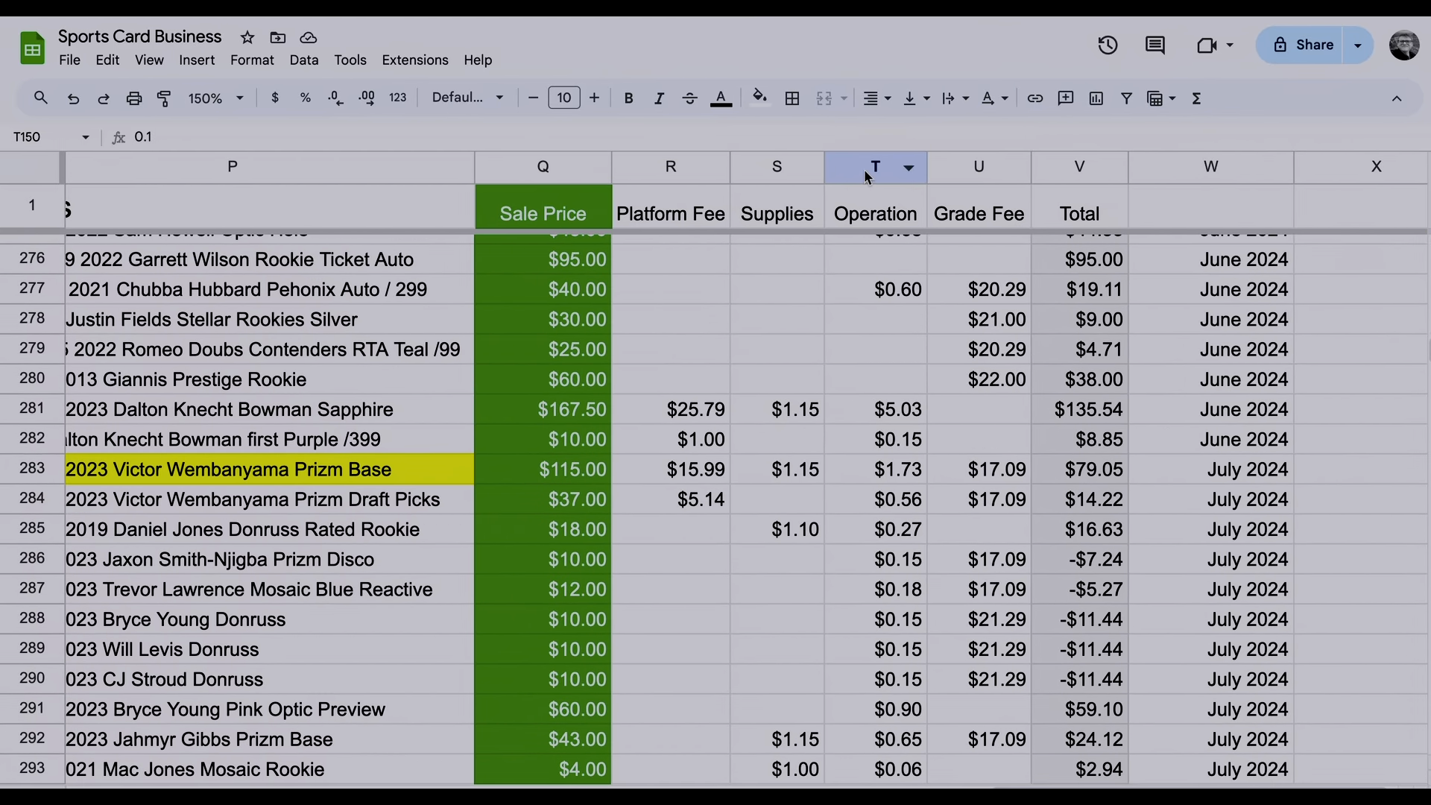
Highlight the operation fees in T279:T288 and point out the Wembanyama sale's fee in T283
drag(899, 342, 842, 626)
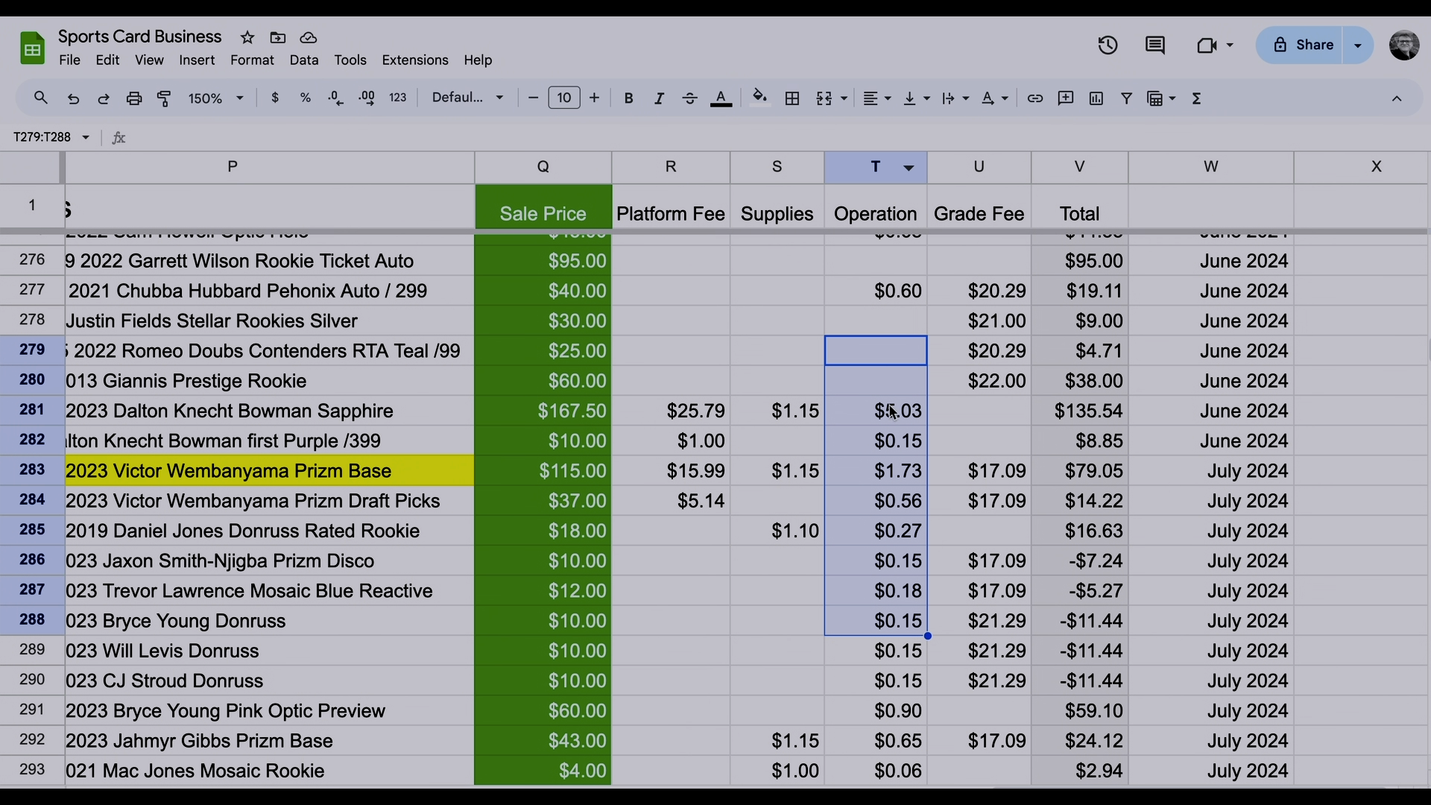
click(882, 378)
click(890, 481)
Return to Membership Expenses and highlight its prices and recouped amount in B21:C23
scroll(798, 483, left, 10)
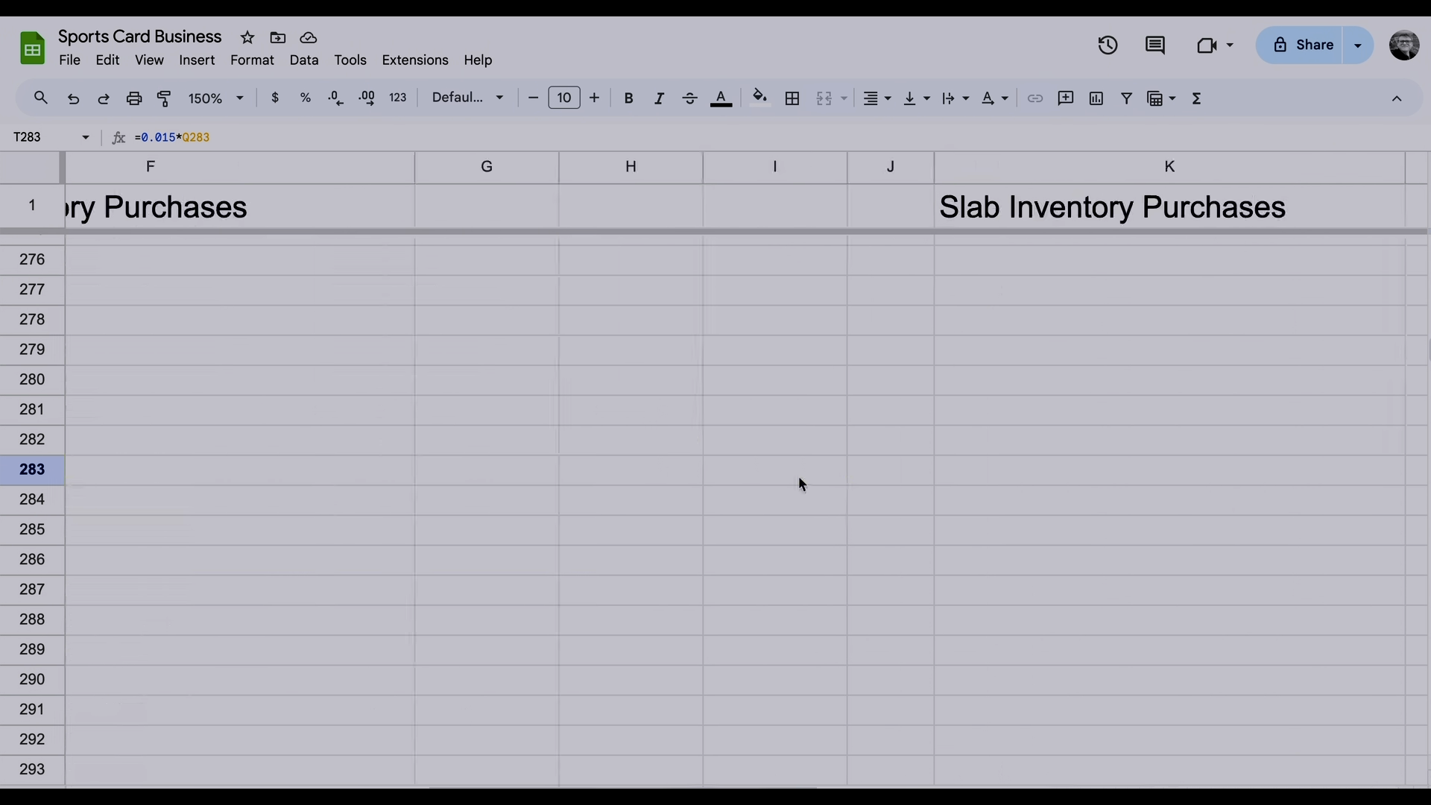
scroll(798, 483, left, 5)
scroll(728, 467, up, 20)
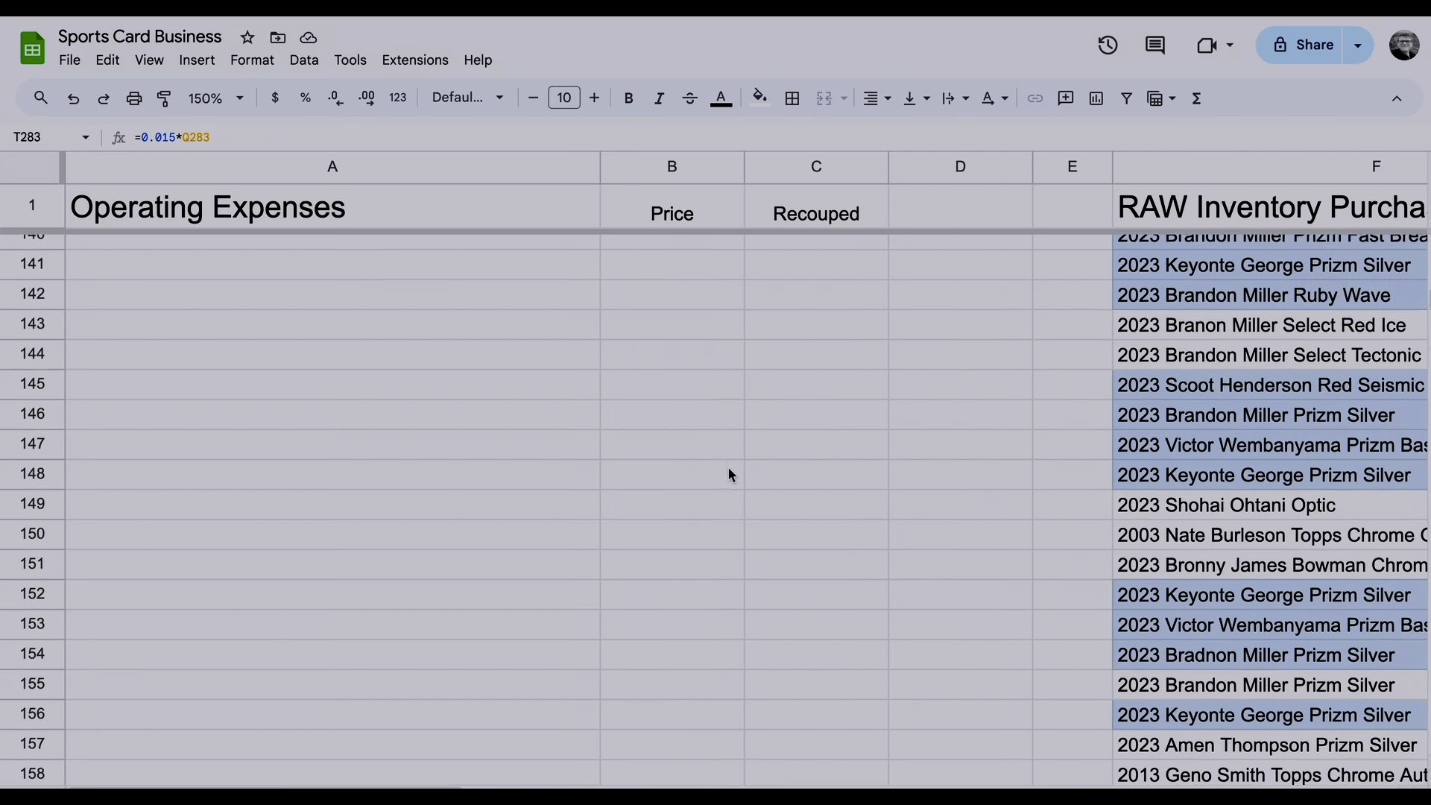
scroll(728, 474, up, 20)
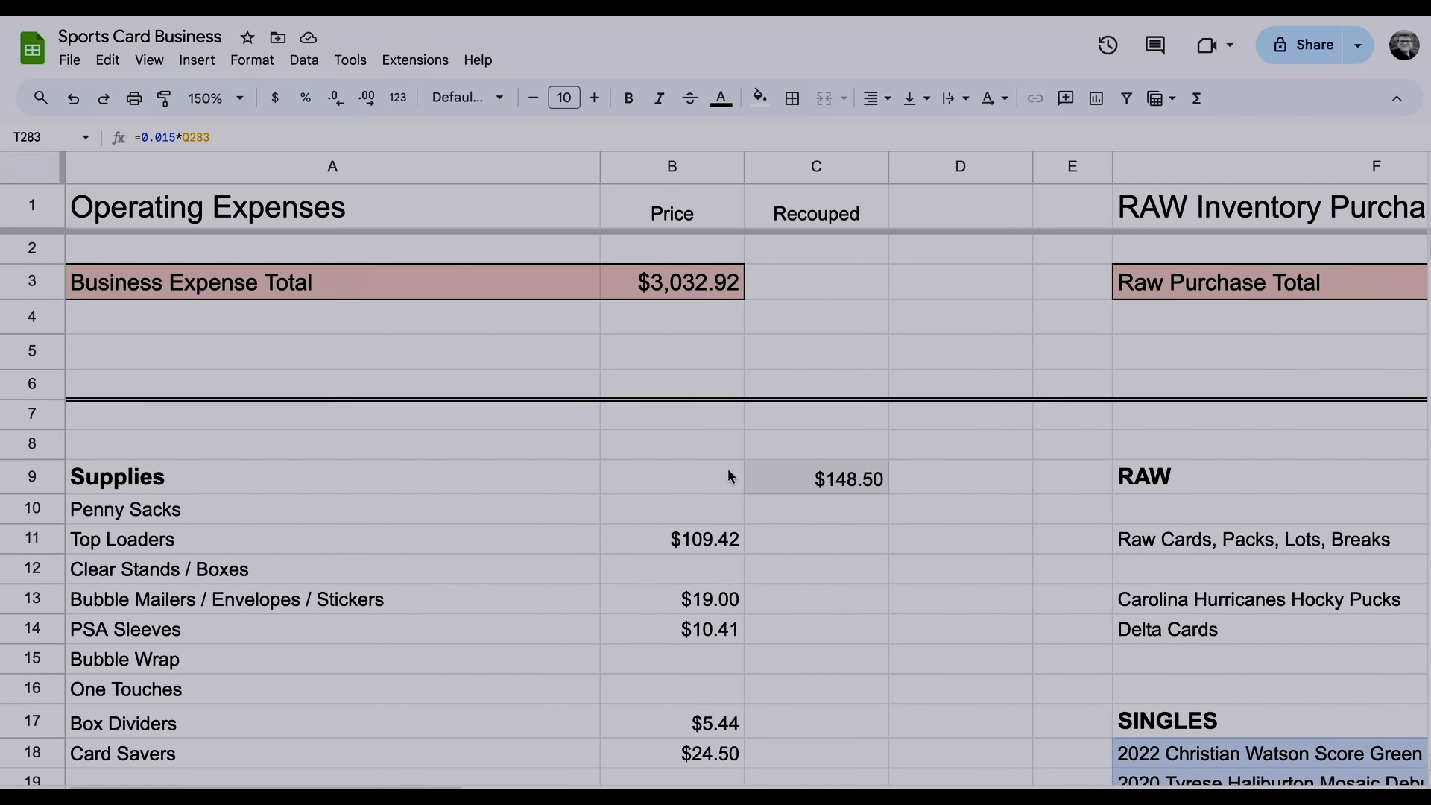
scroll(729, 470, down, 3)
drag(853, 643, 714, 593)
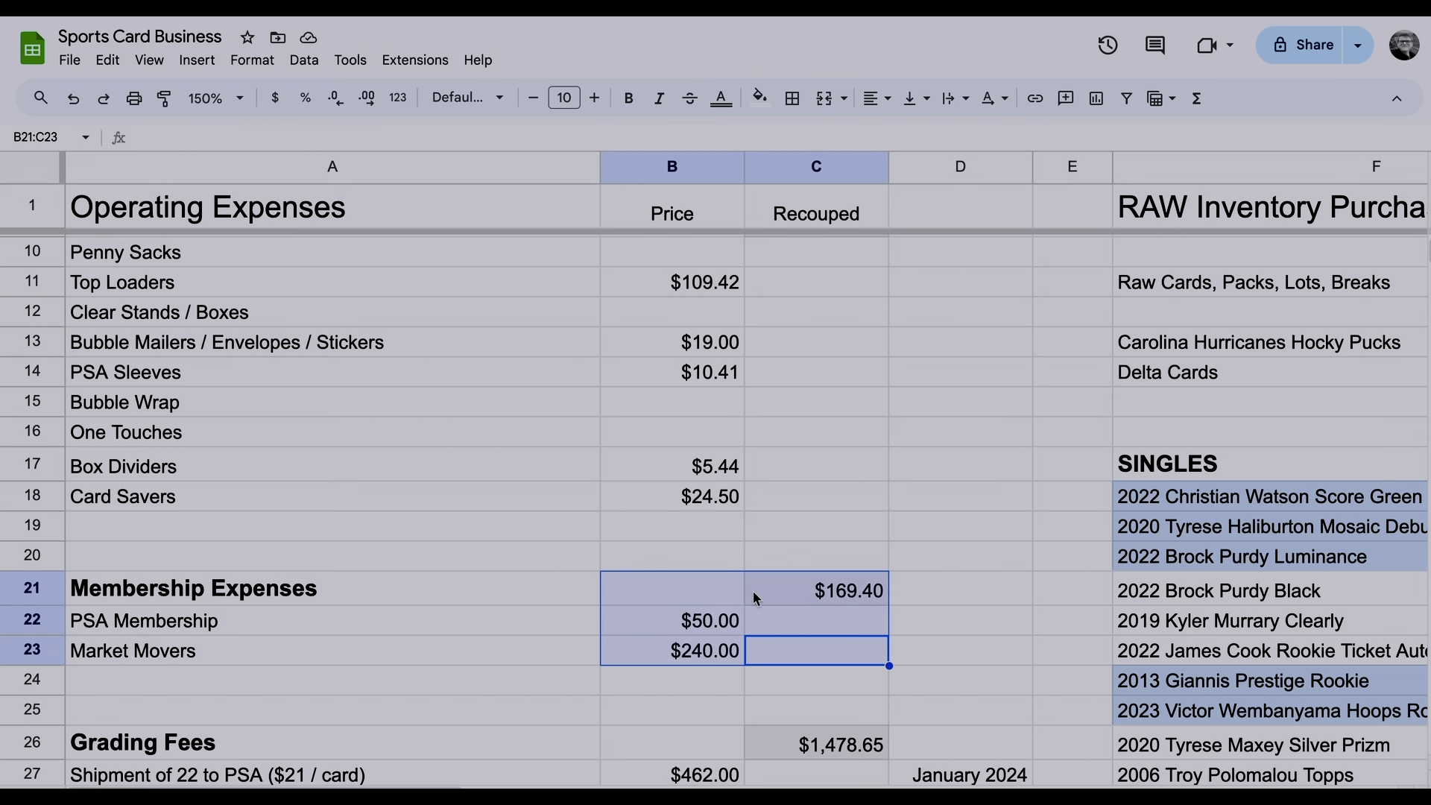
Point out the Wembanyama sale's grade fee in U283 and compare it with the per-card shipment costs in A30:A35 under Grading Fees
scroll(752, 594, right, 18)
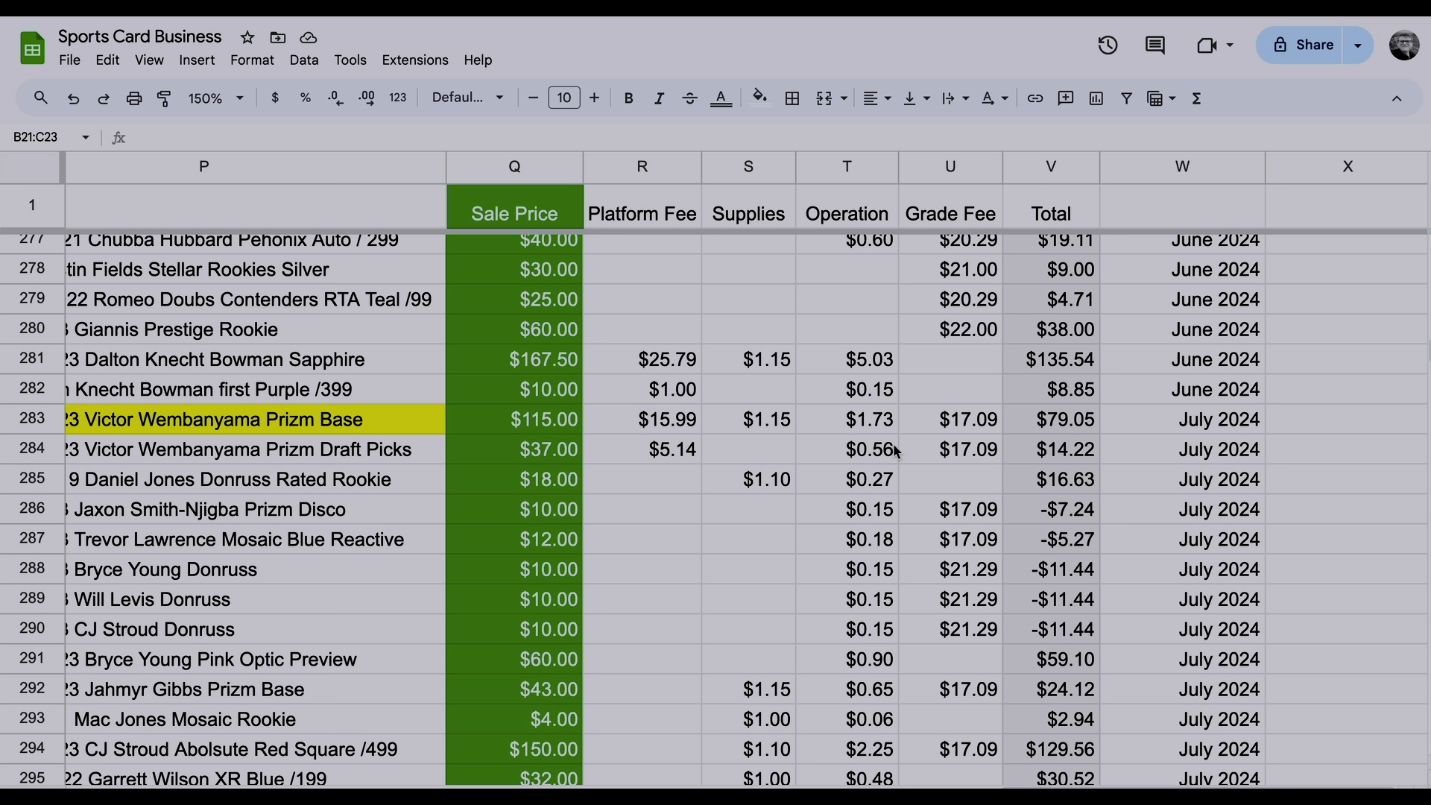
click(934, 428)
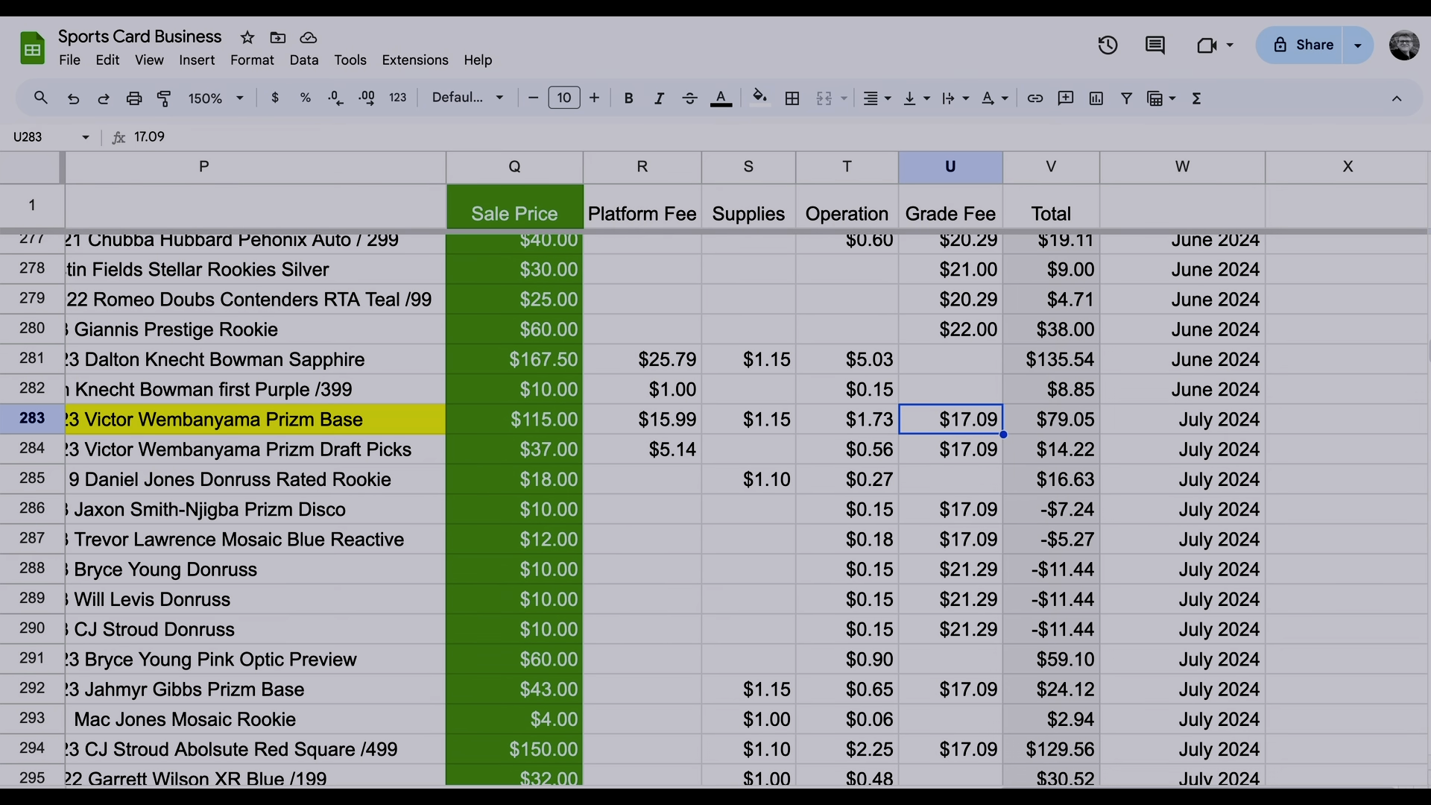
scroll(684, 459, left, 15)
scroll(596, 502, up, 20)
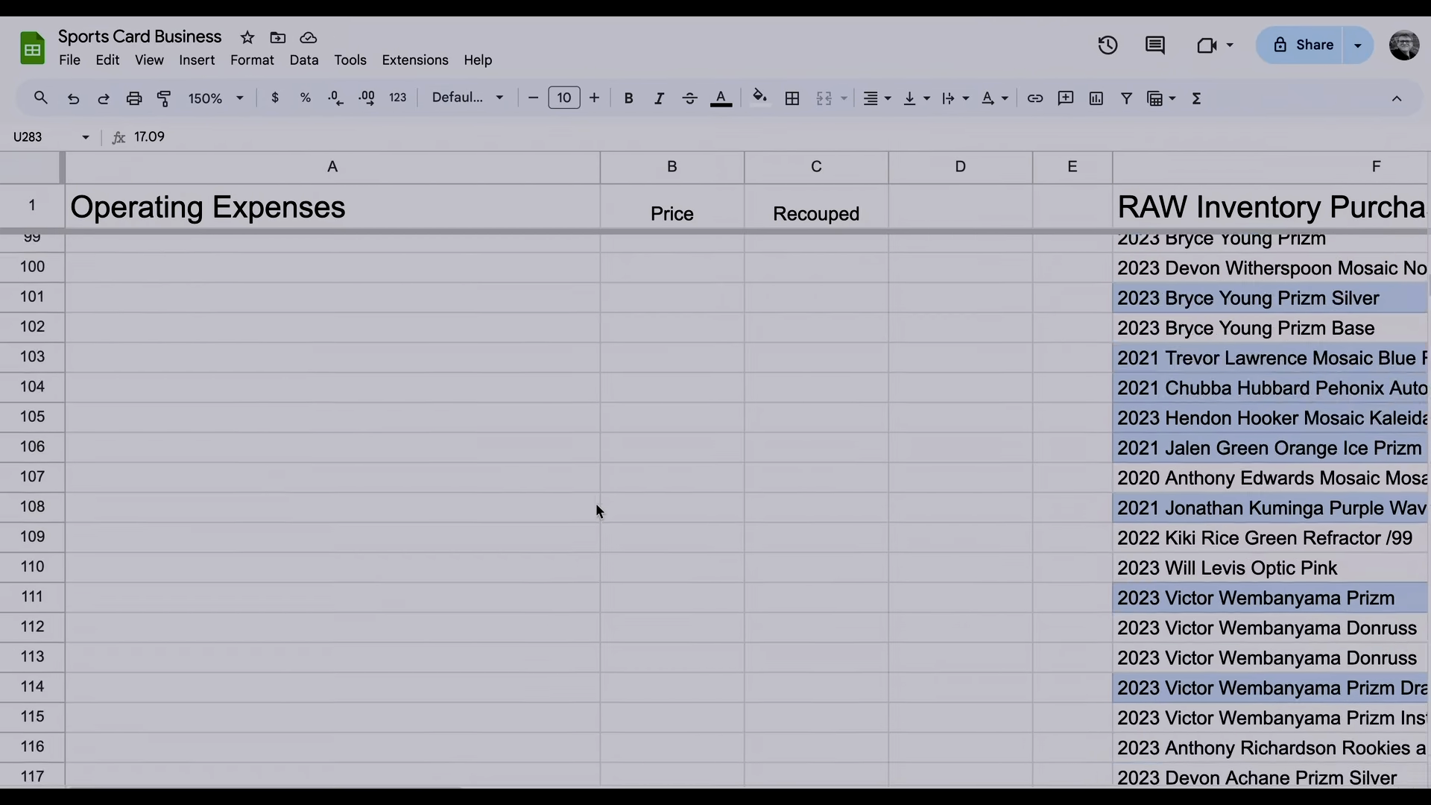
scroll(596, 510, up, 20)
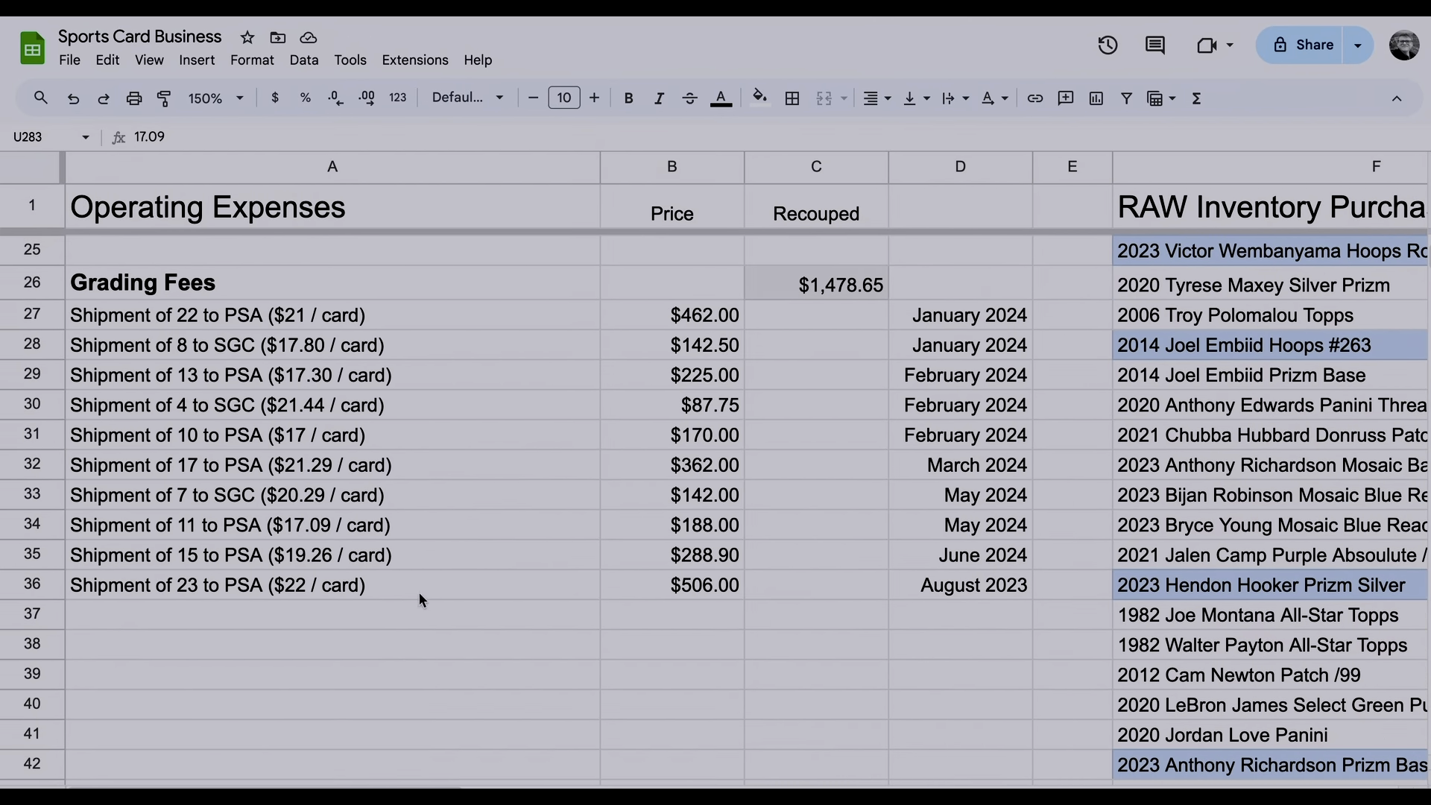
click(331, 555)
click(322, 526)
click(315, 495)
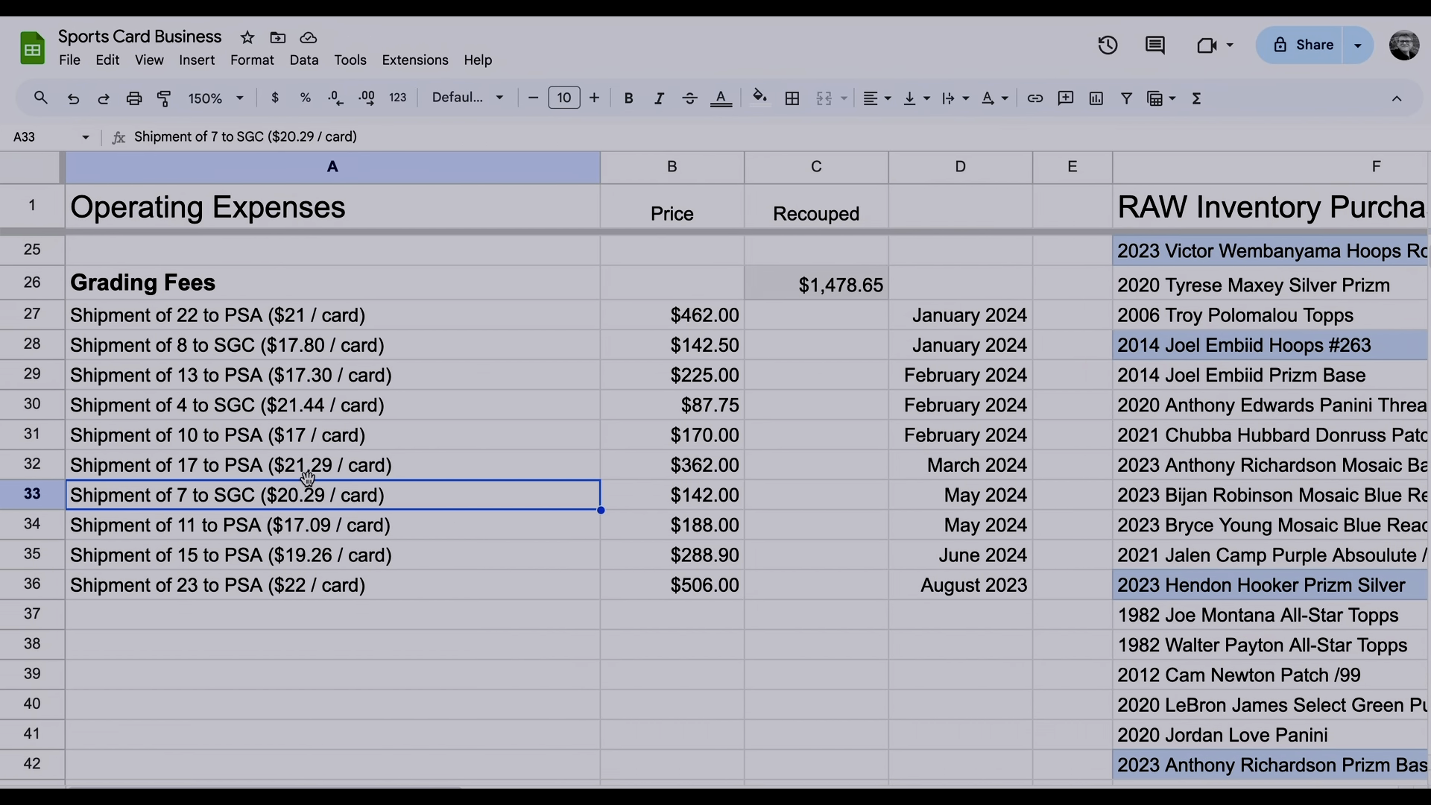
click(312, 469)
click(310, 444)
click(310, 419)
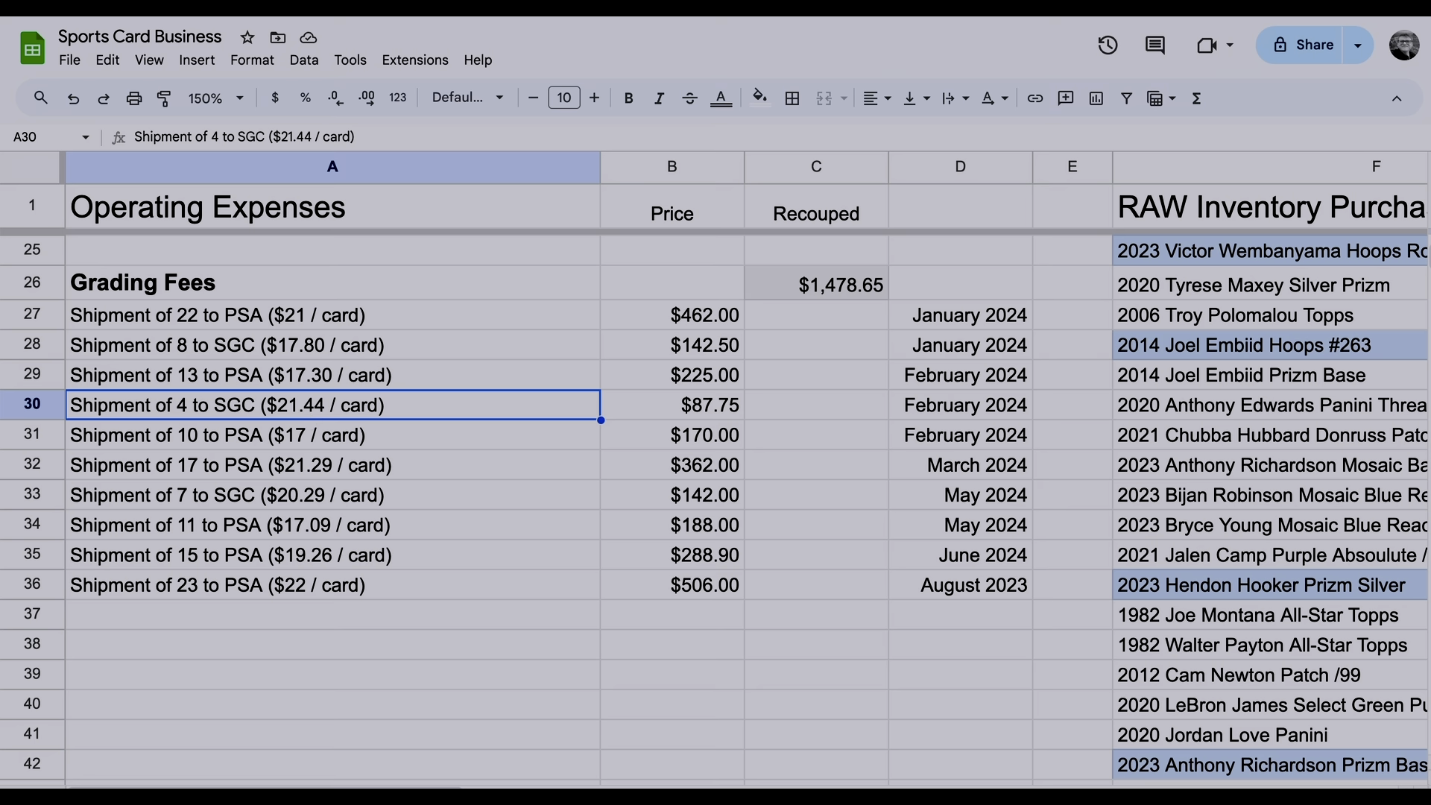
Highlight the May 2024 shipment of 11 cards to PSA in A34:D34 and reselect its per-card cost entry in A34
click(340, 526)
scroll(338, 526, up, 1)
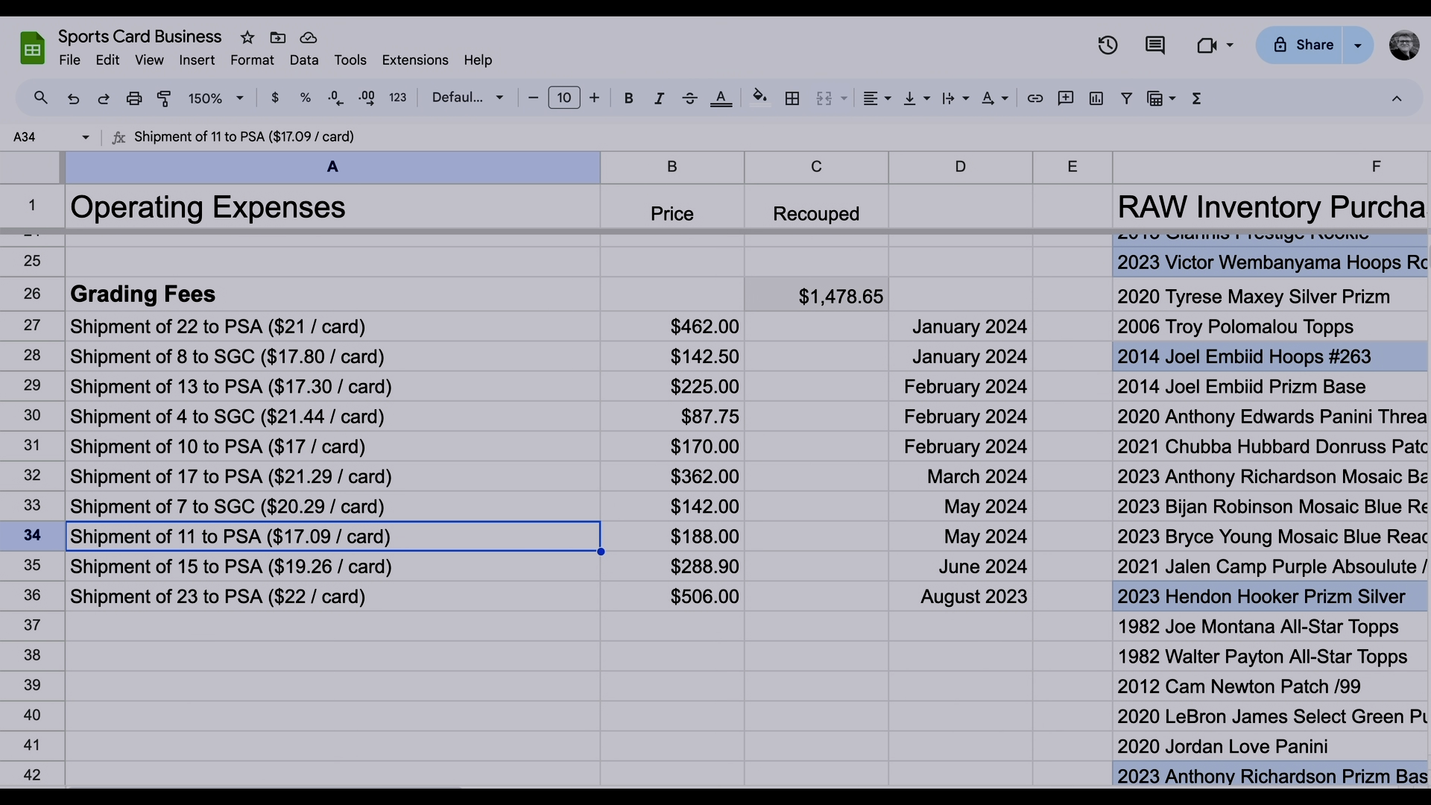
drag(492, 533, 950, 546)
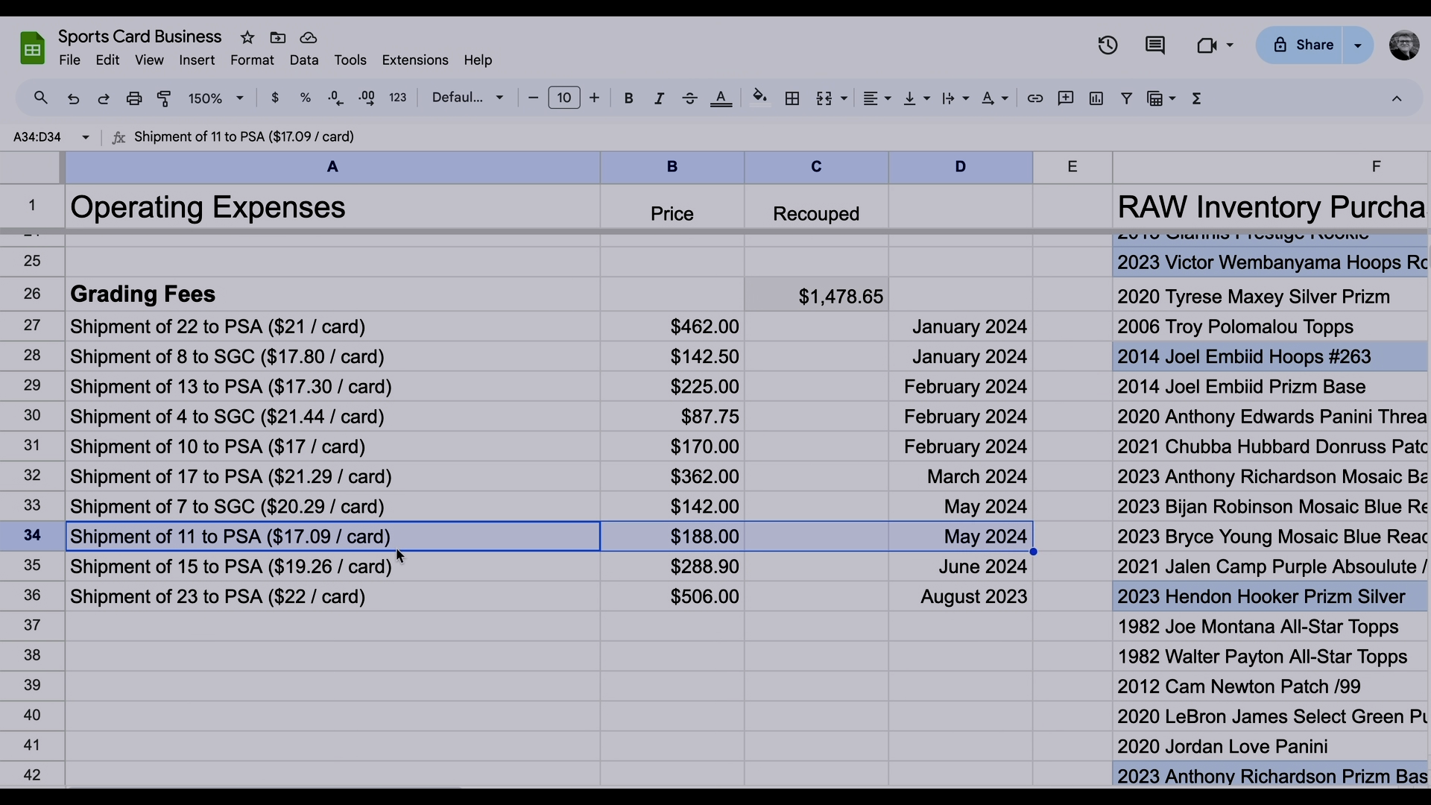
click(458, 632)
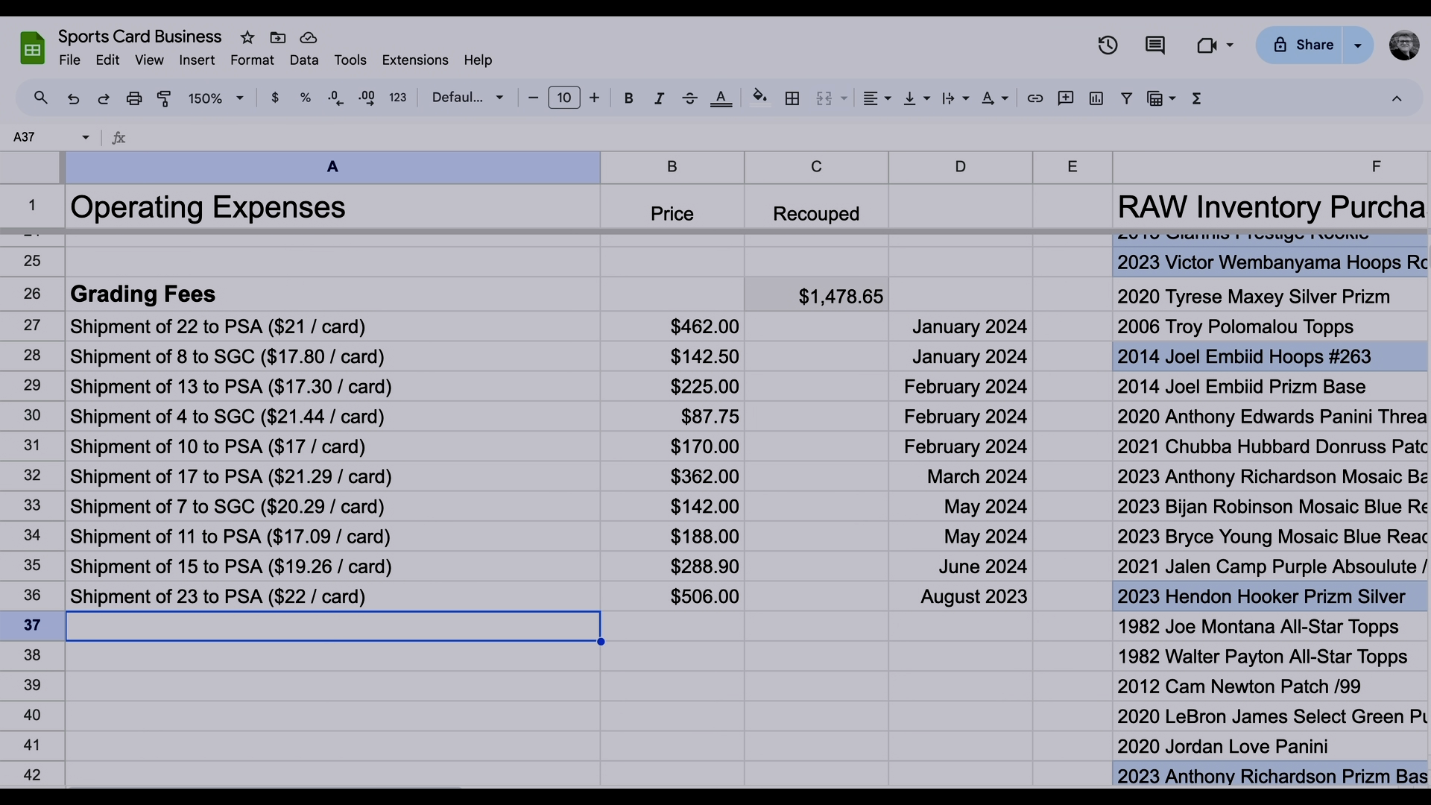
key(Up)
key(Up)
key(Up)
key(Up)
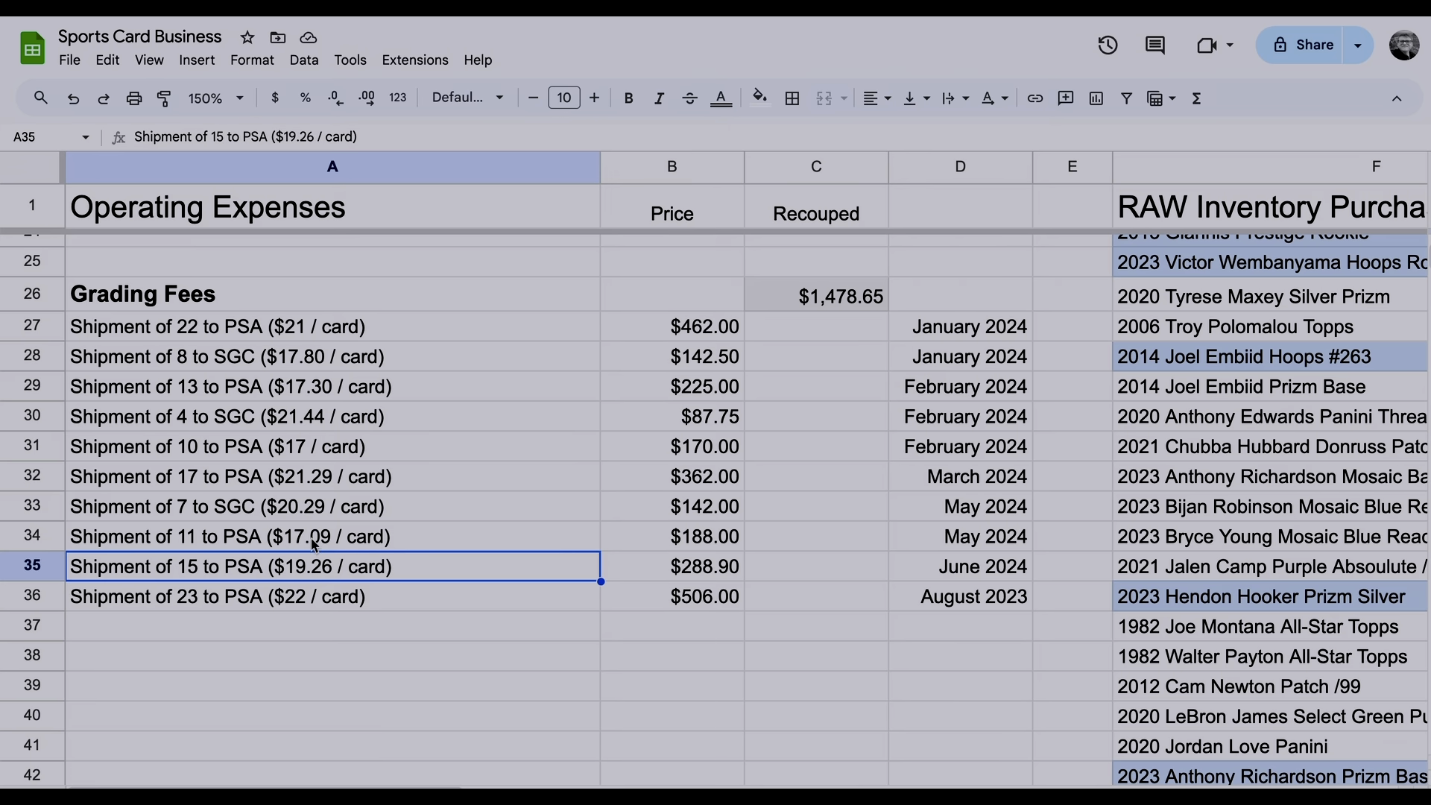
click(308, 547)
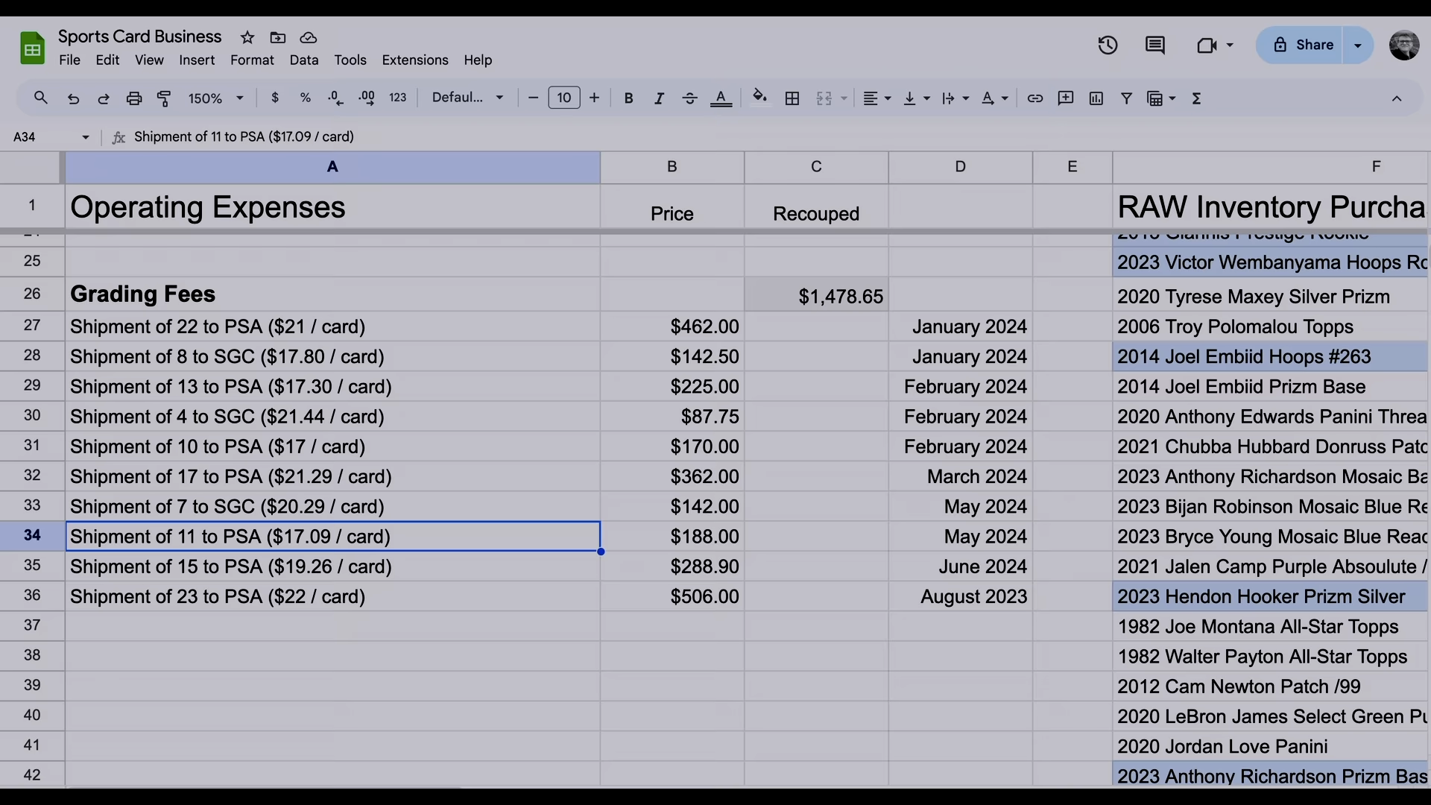
Return to the July 2024 sales and select the Wembanyama Prizm Base grade fee in U283
scroll(335, 550, right, 20)
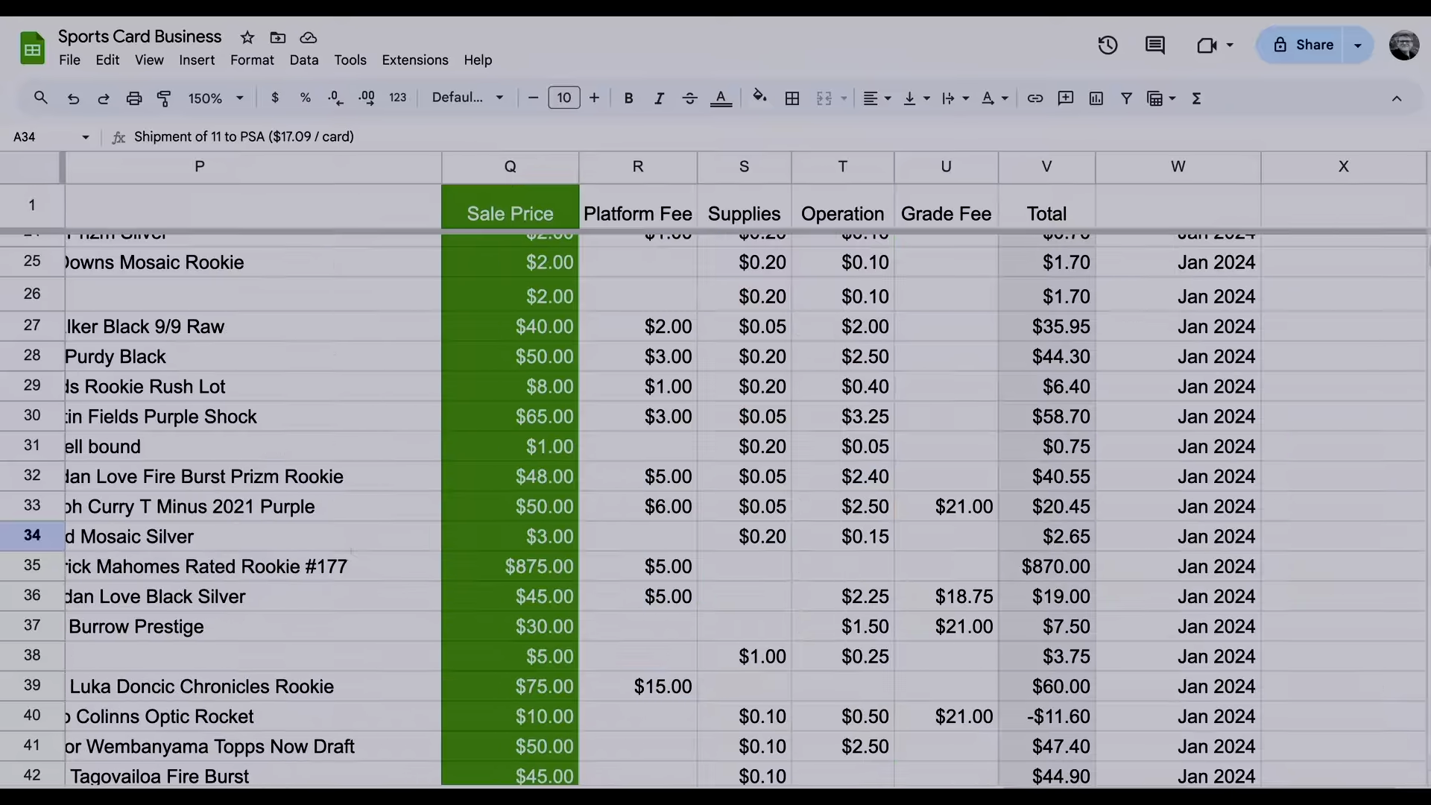
scroll(452, 532, down, 17)
scroll(452, 538, down, 20)
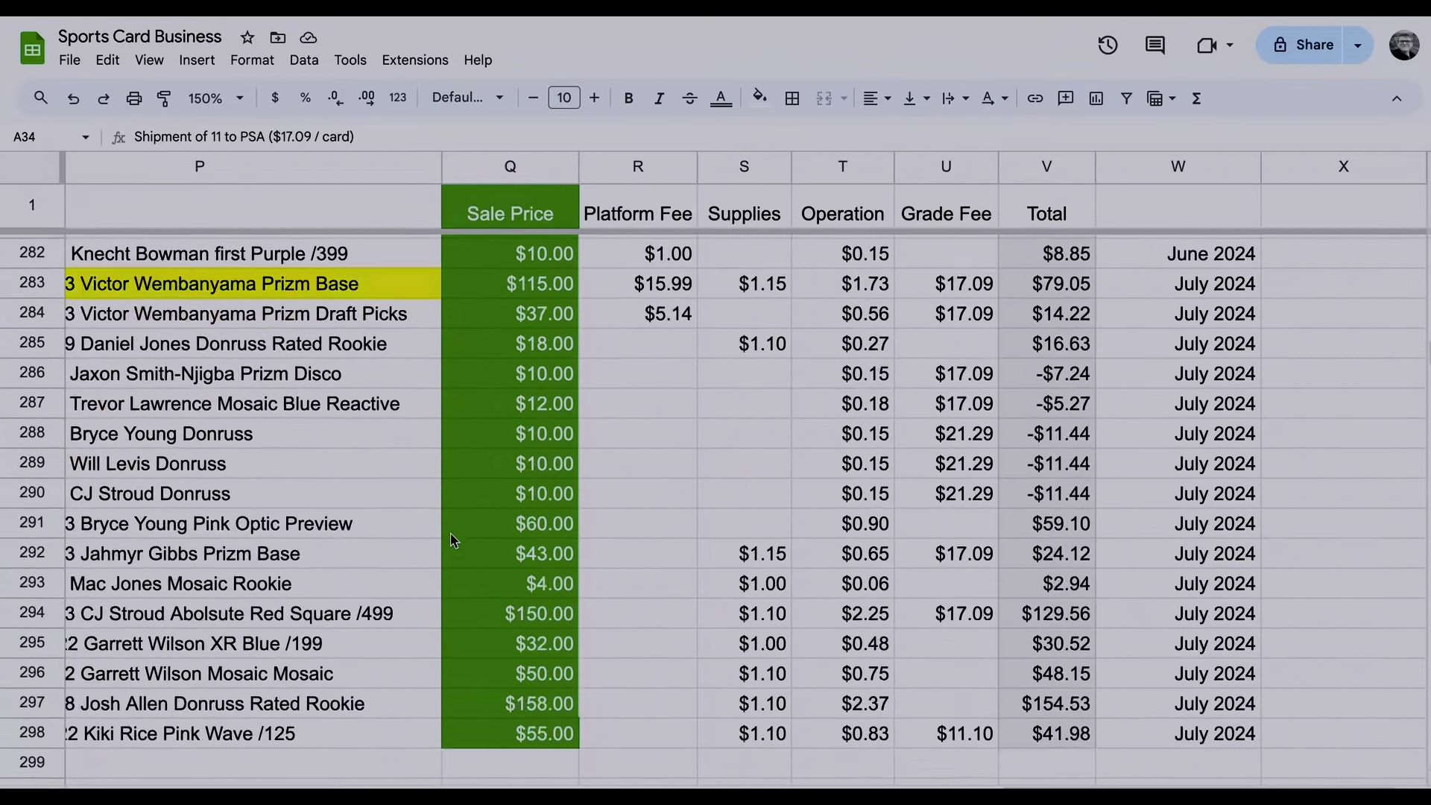
scroll(453, 539, up, 4)
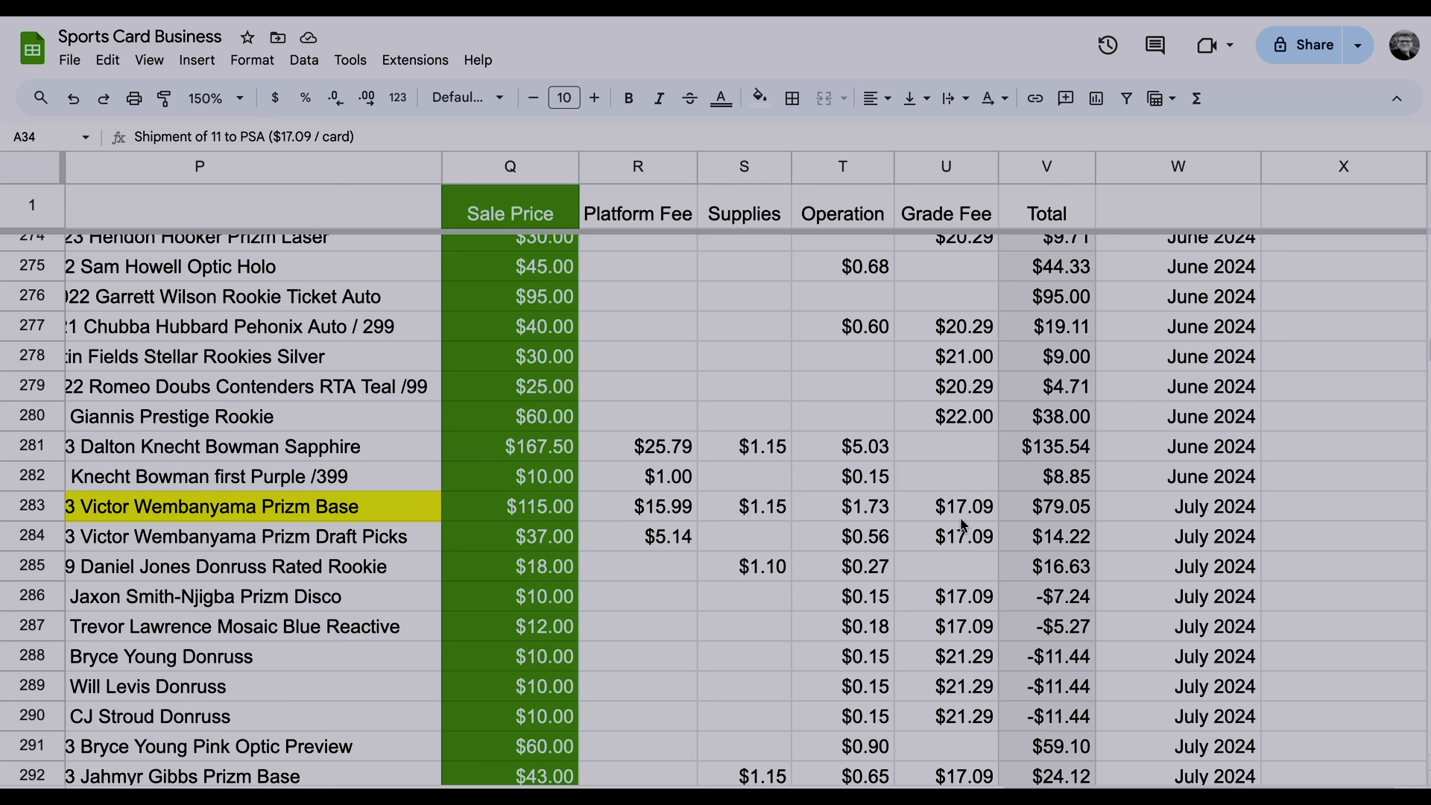
click(962, 520)
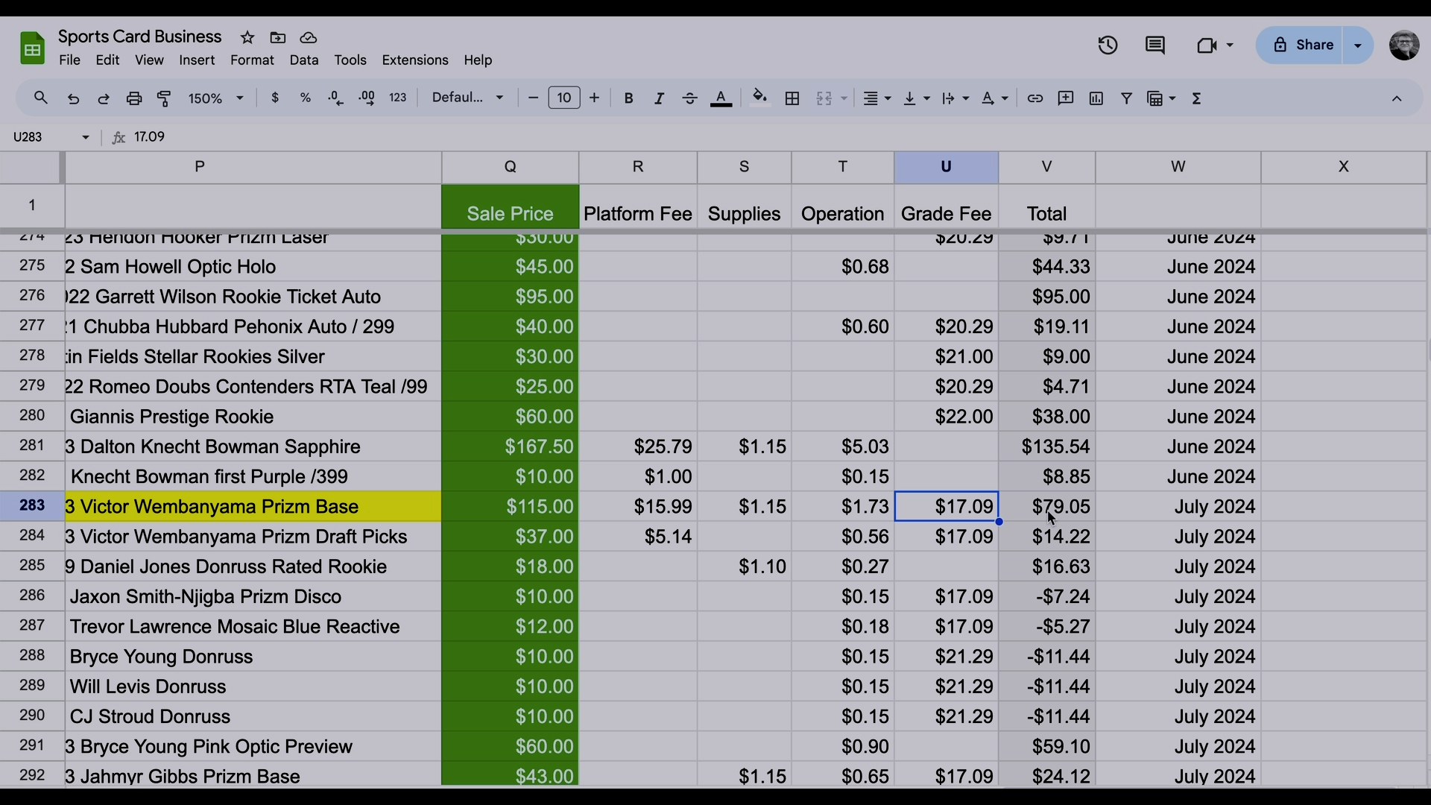
Walk through the Wembanyama Prizm Base sale's platform, supplies, operation and grade fees and its total in R283:V283
click(654, 518)
scroll(654, 518, left, 1)
click(760, 515)
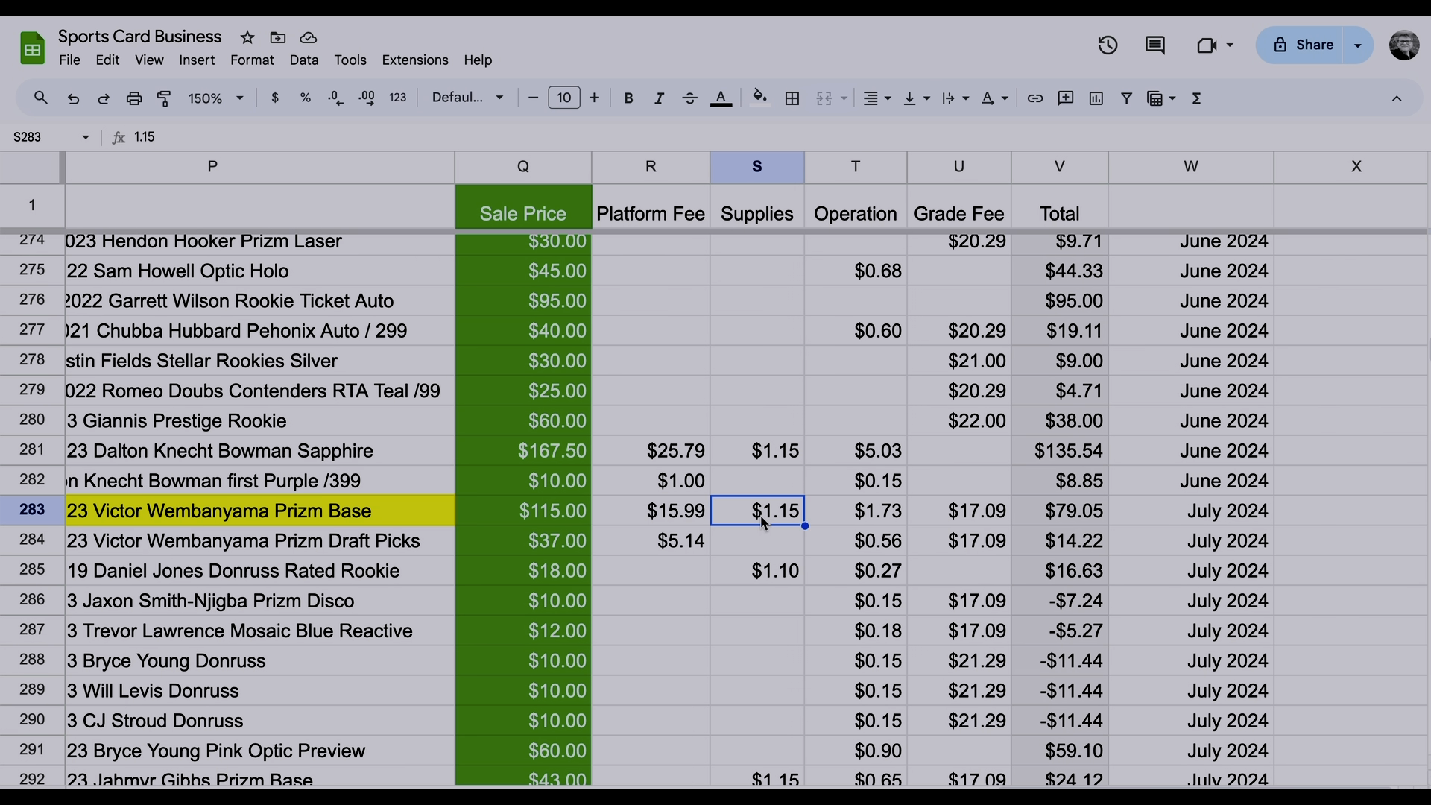
scroll(764, 522, right, 1)
click(868, 521)
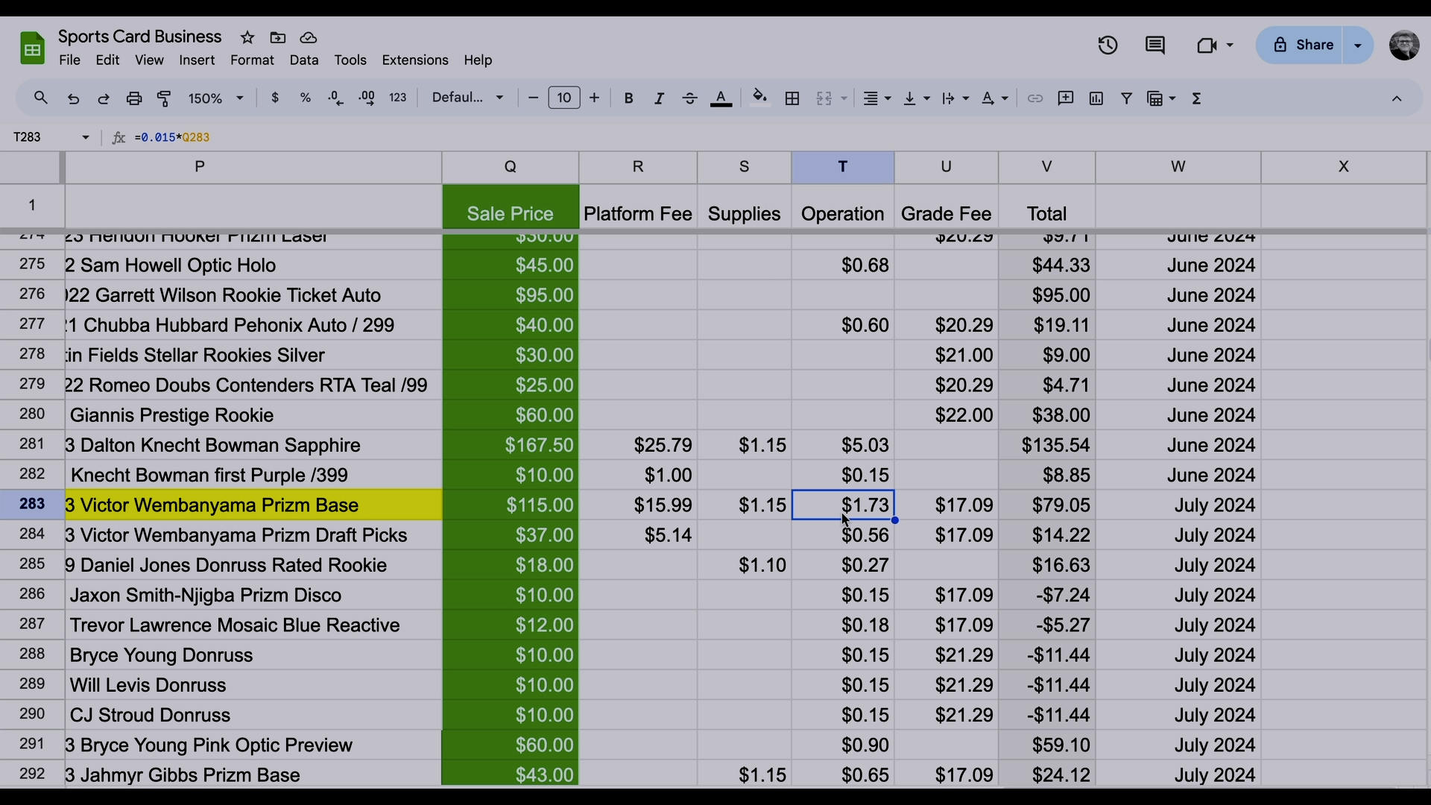
click(950, 516)
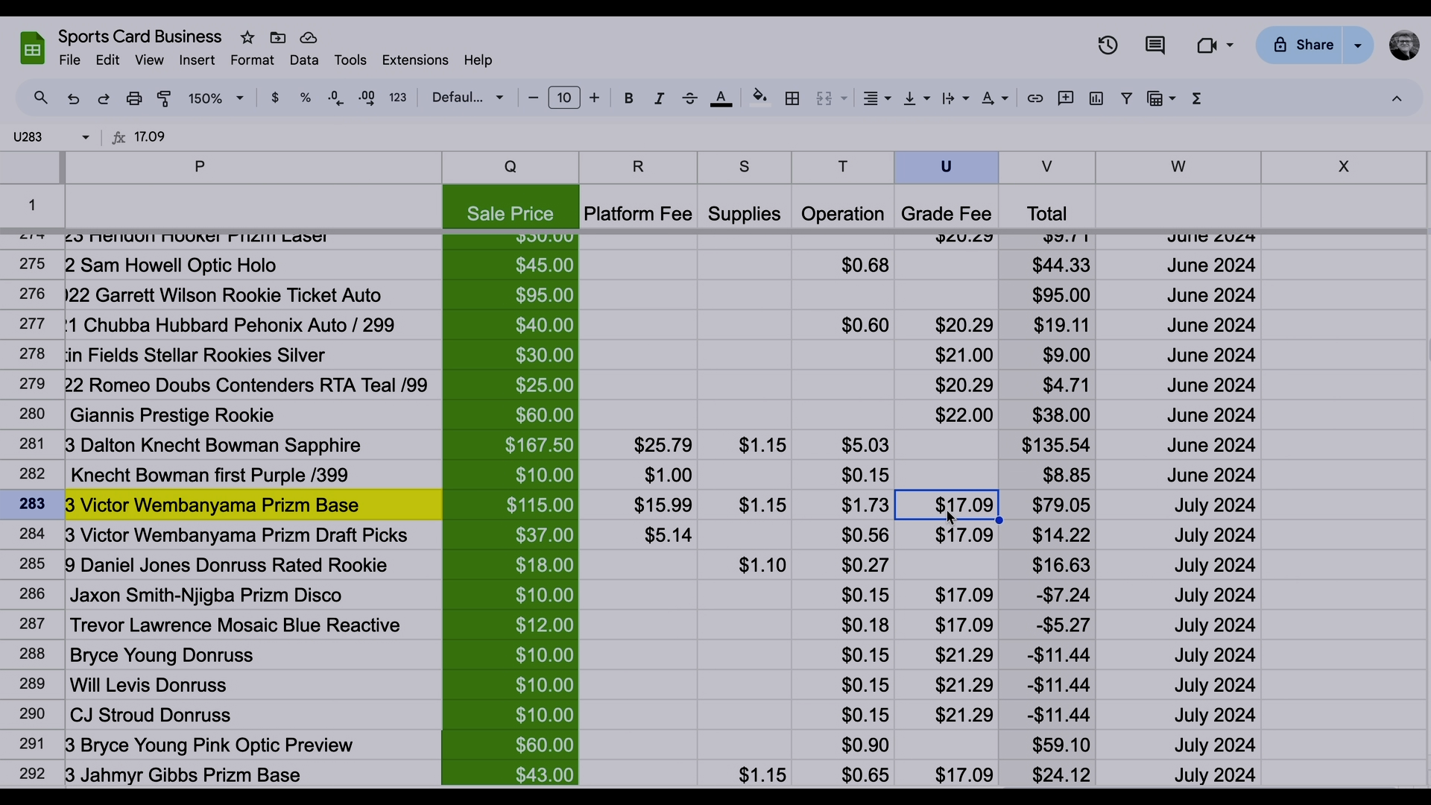
click(1047, 516)
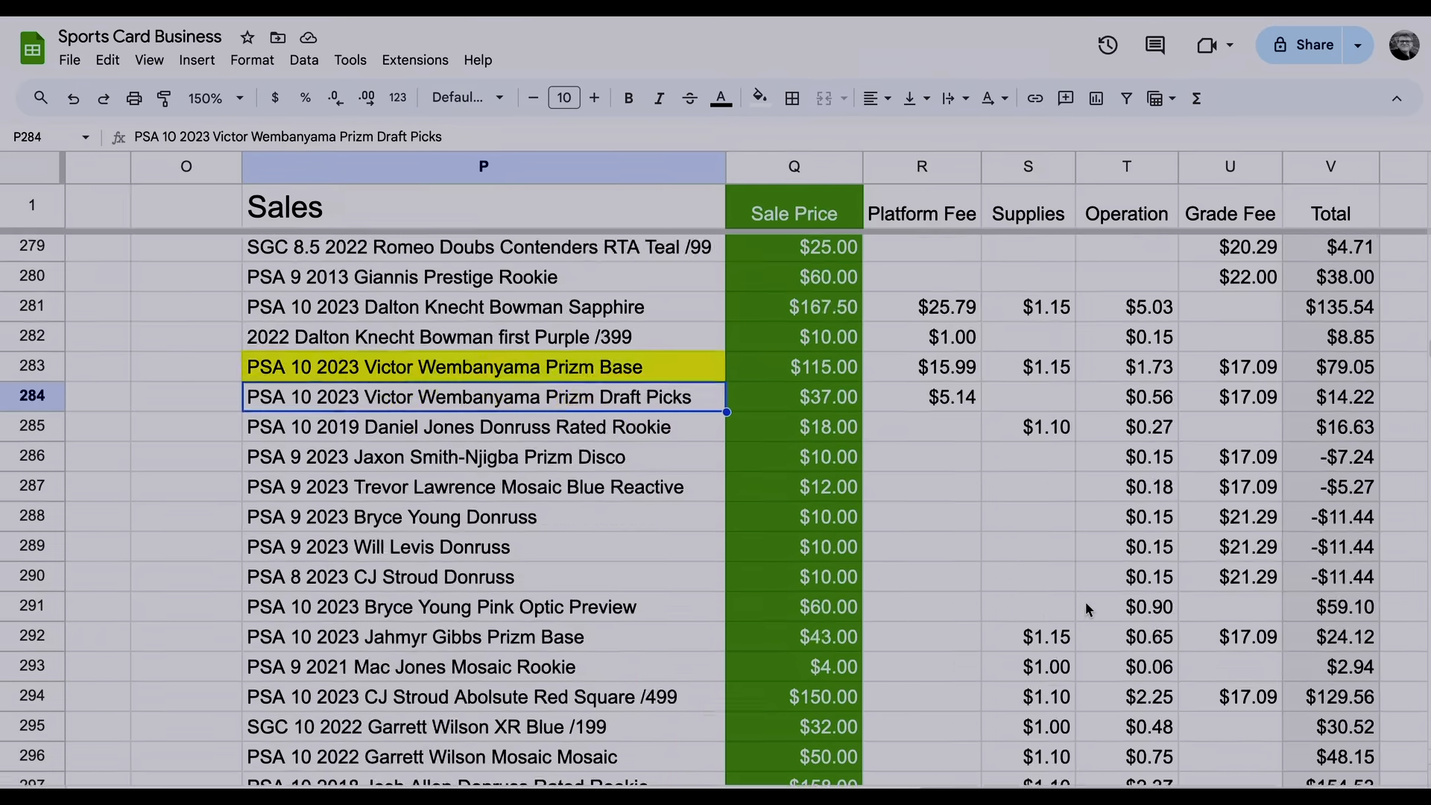
Find the 2023 Victor Wembanyama Prizm under RAW Inventory Purchases and fill its name cell F111 with yellow
scroll(1085, 601, up, 2)
scroll(1085, 601, right, 1)
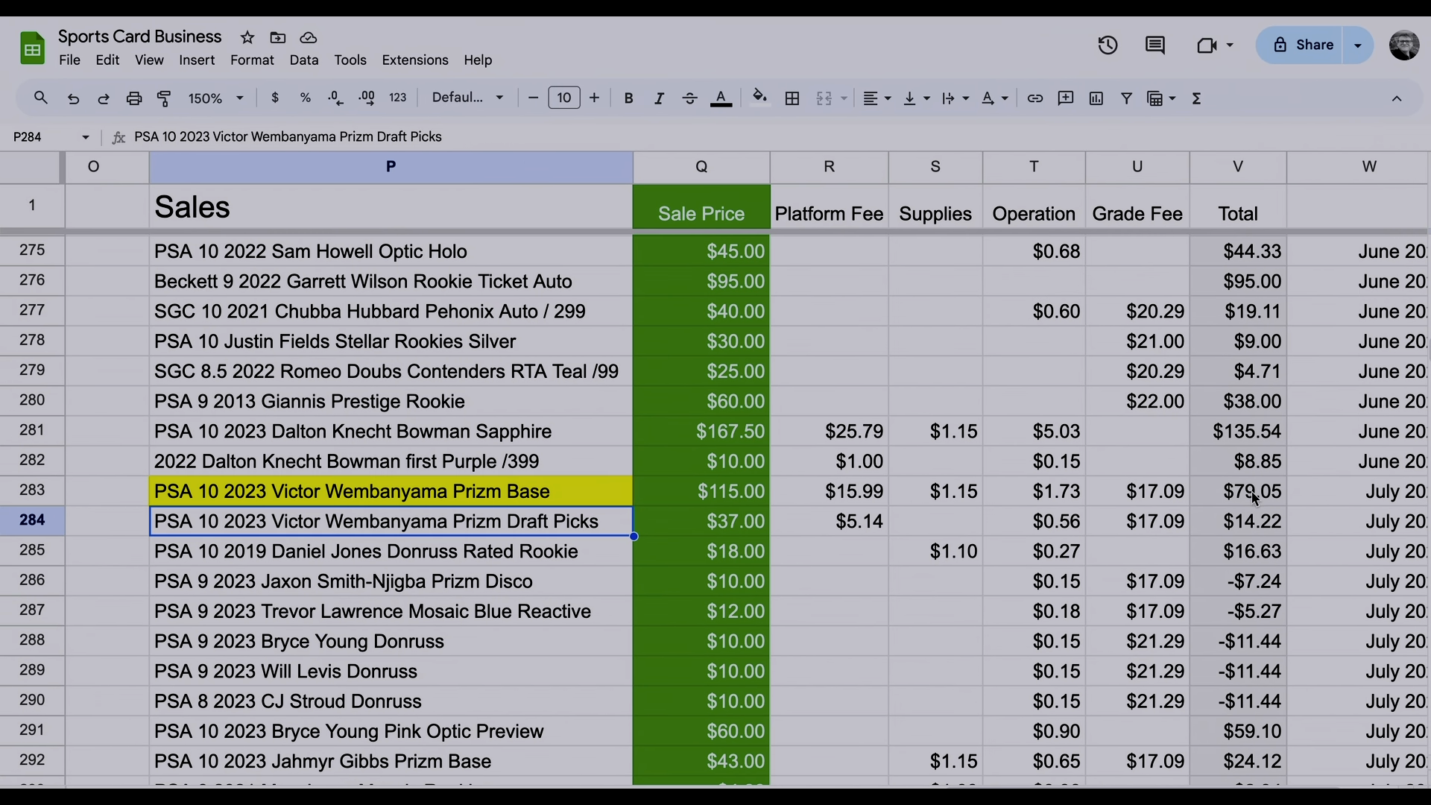
scroll(822, 571, left, 10)
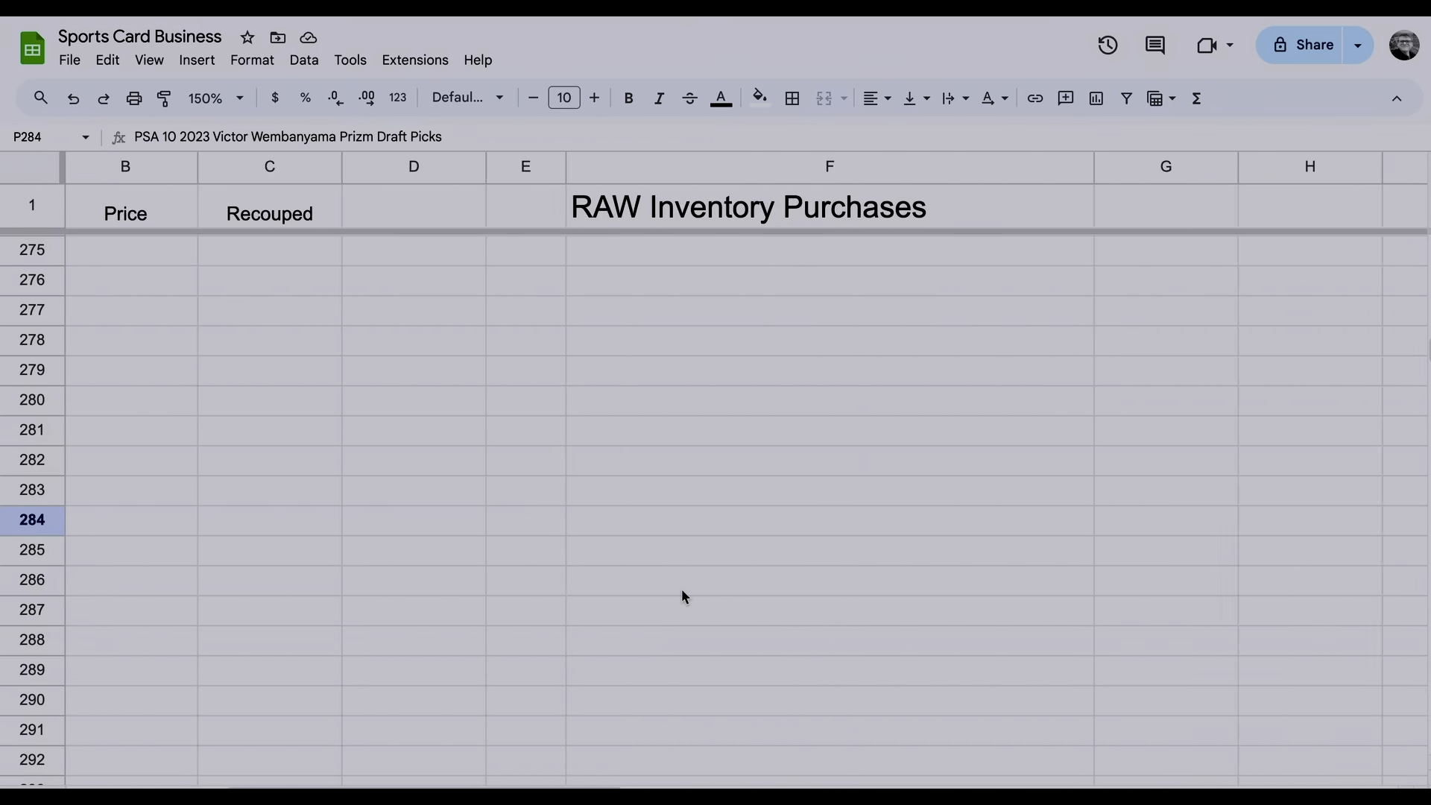
scroll(681, 590, right, 3)
scroll(681, 590, up, 20)
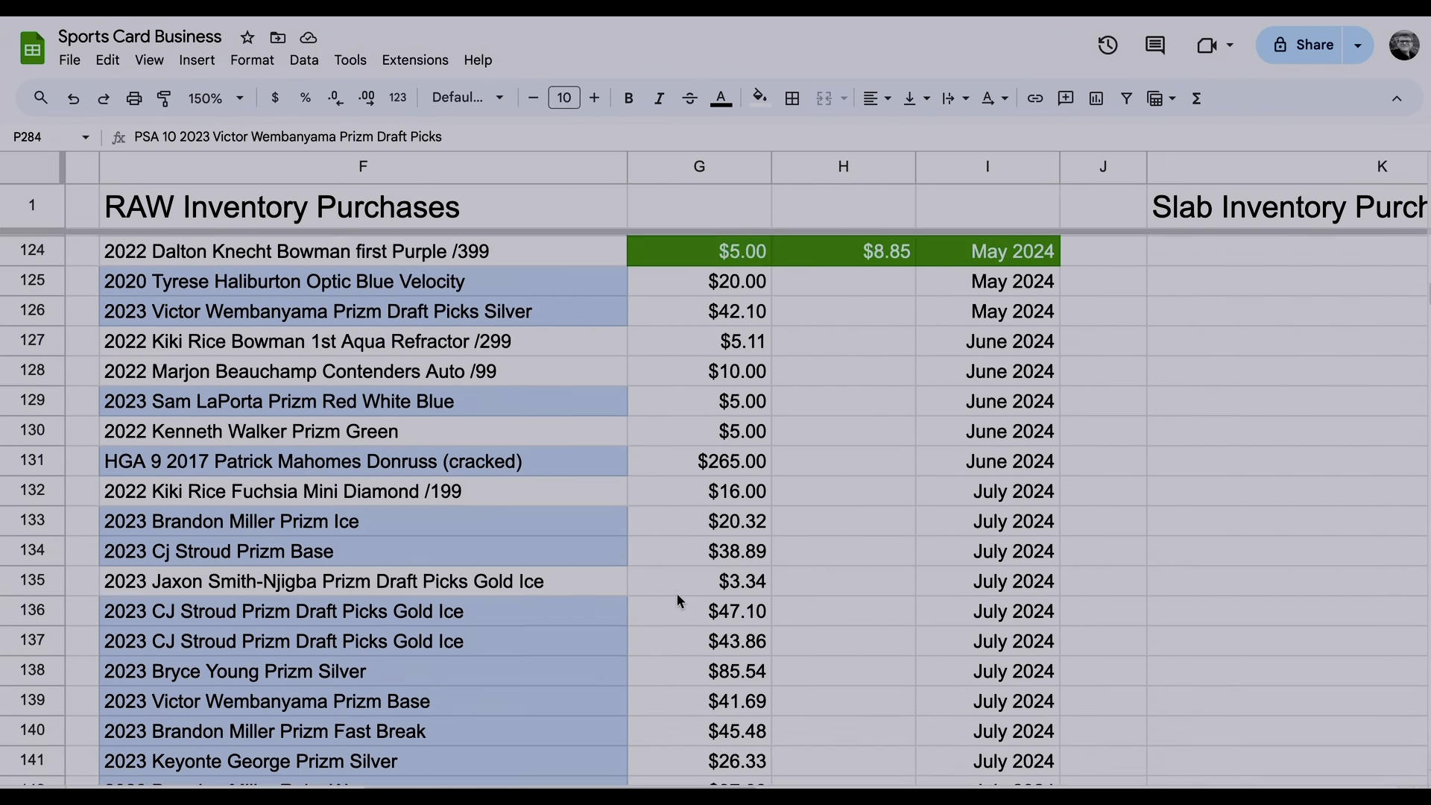
scroll(677, 599, up, 5)
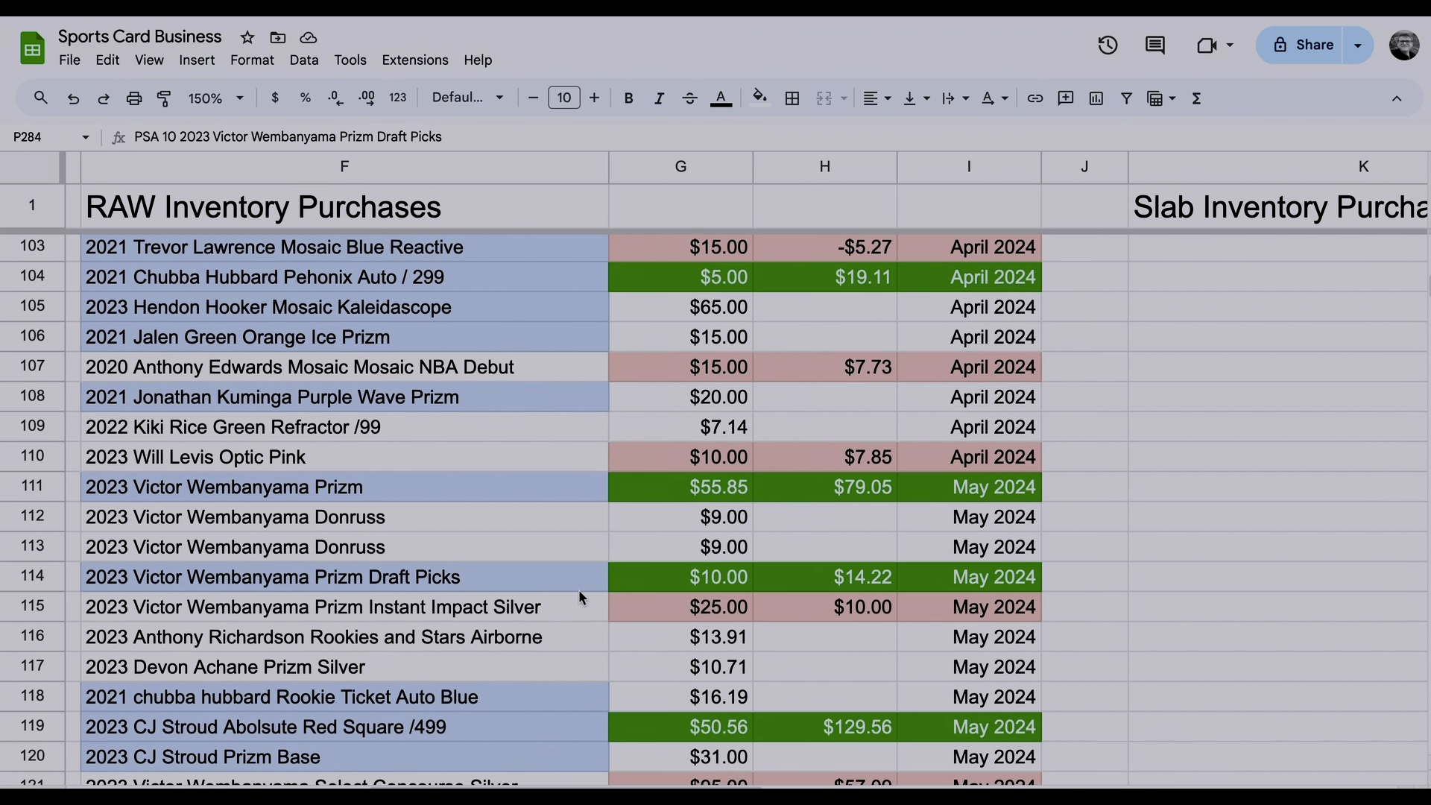
scroll(246, 491, left, 1)
click(246, 492)
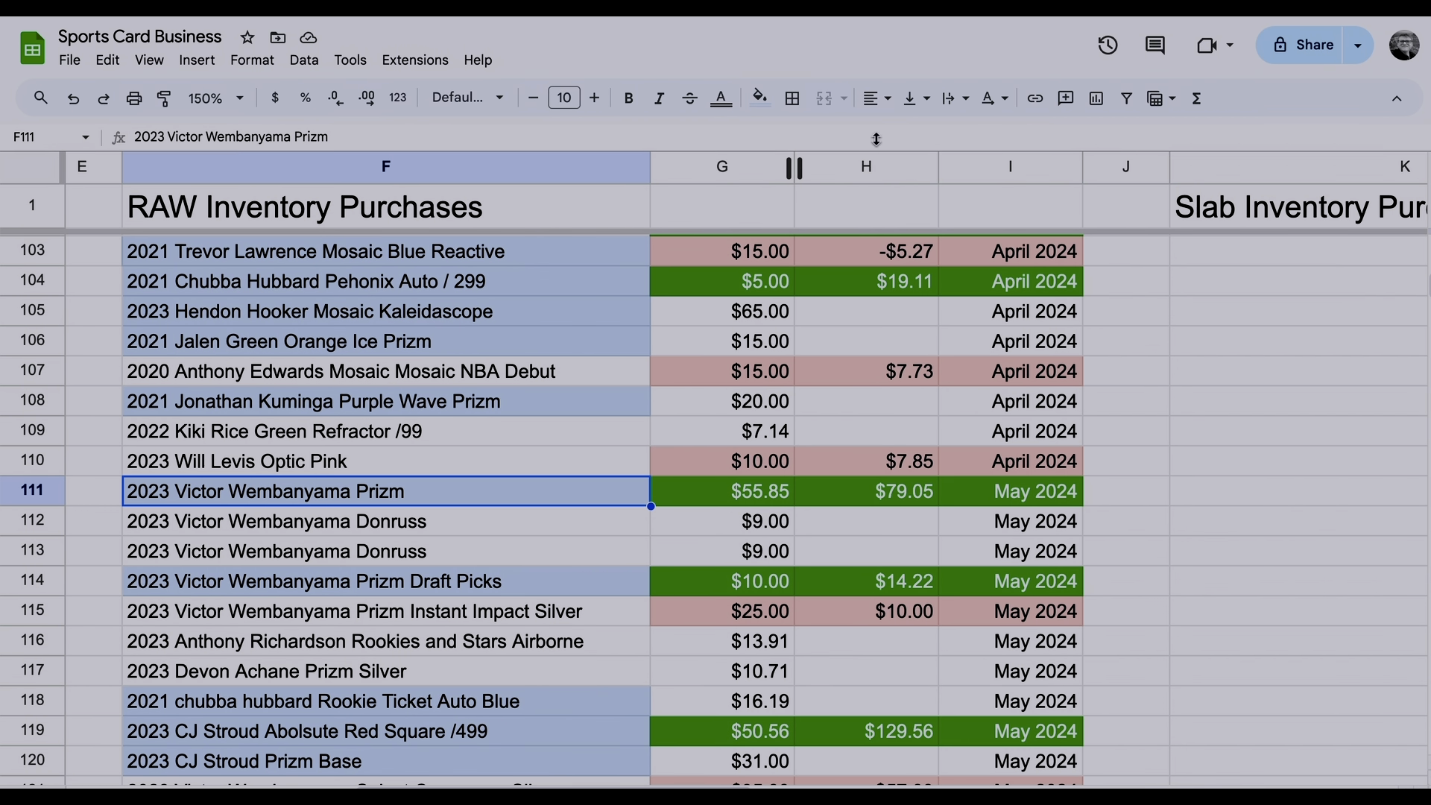
click(760, 98)
click(829, 185)
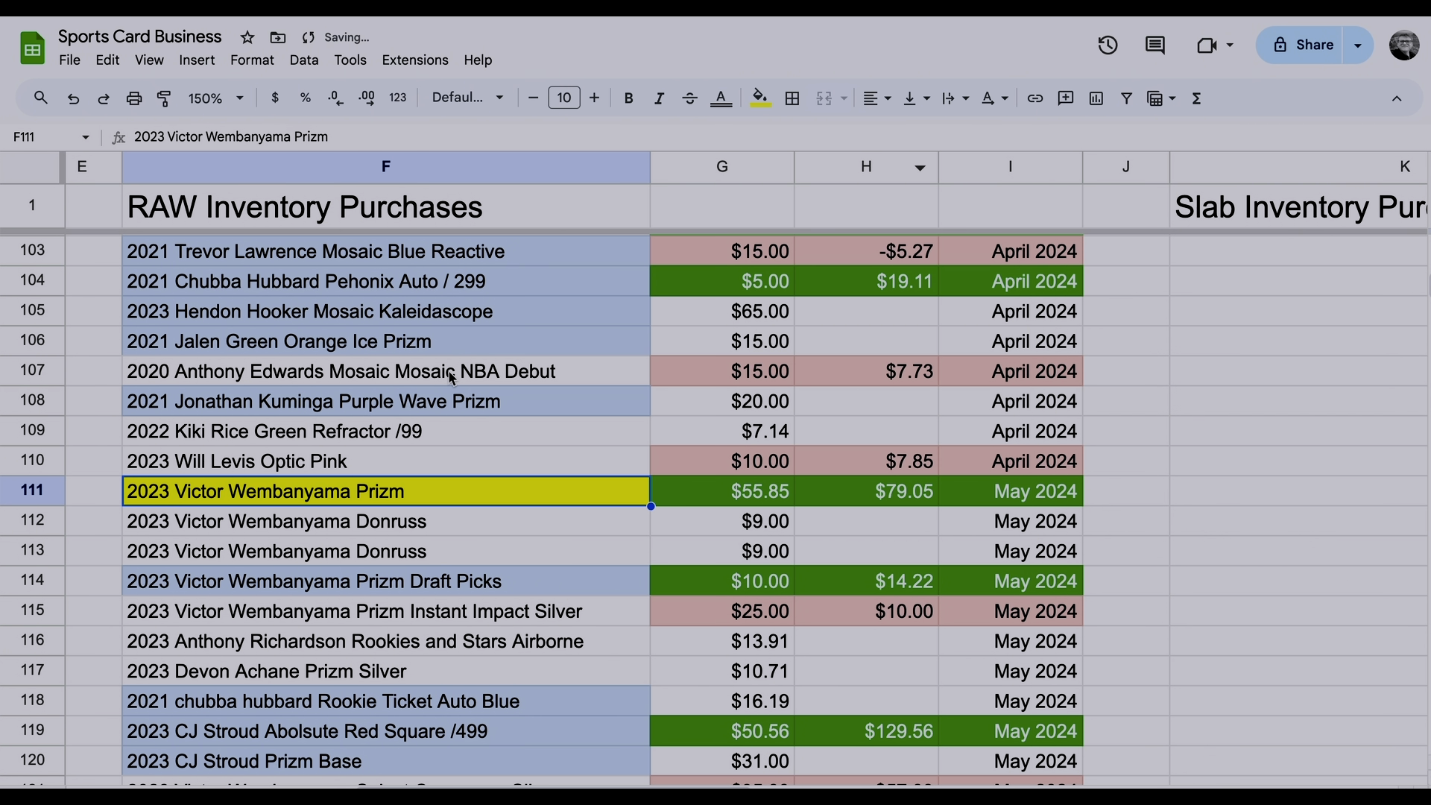
Compare the Wembanyama Prizm's purchase price and sale total in G111:H111, and reopen the fill colour choices for F111
click(452, 373)
click(766, 504)
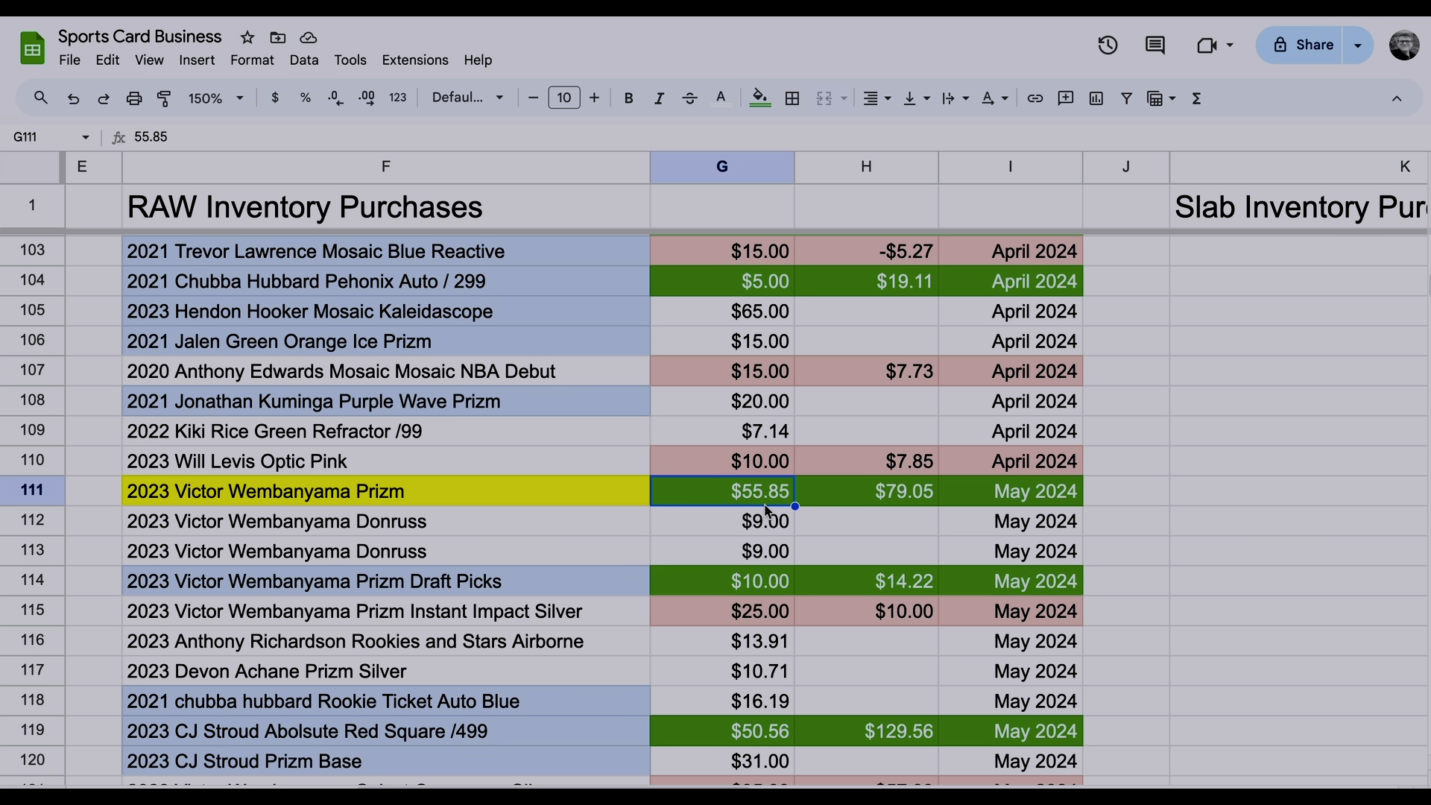
click(897, 504)
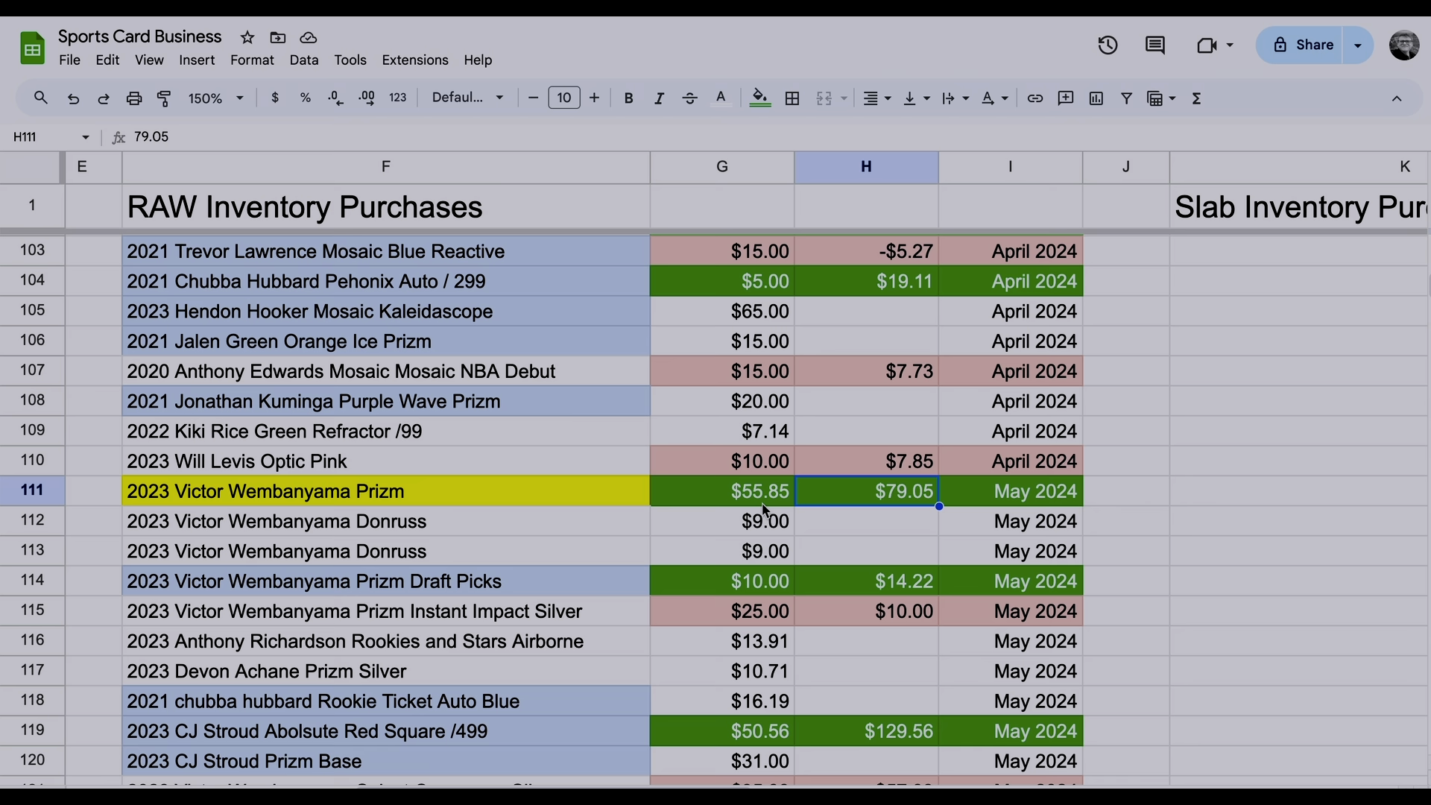
drag(762, 496, 883, 511)
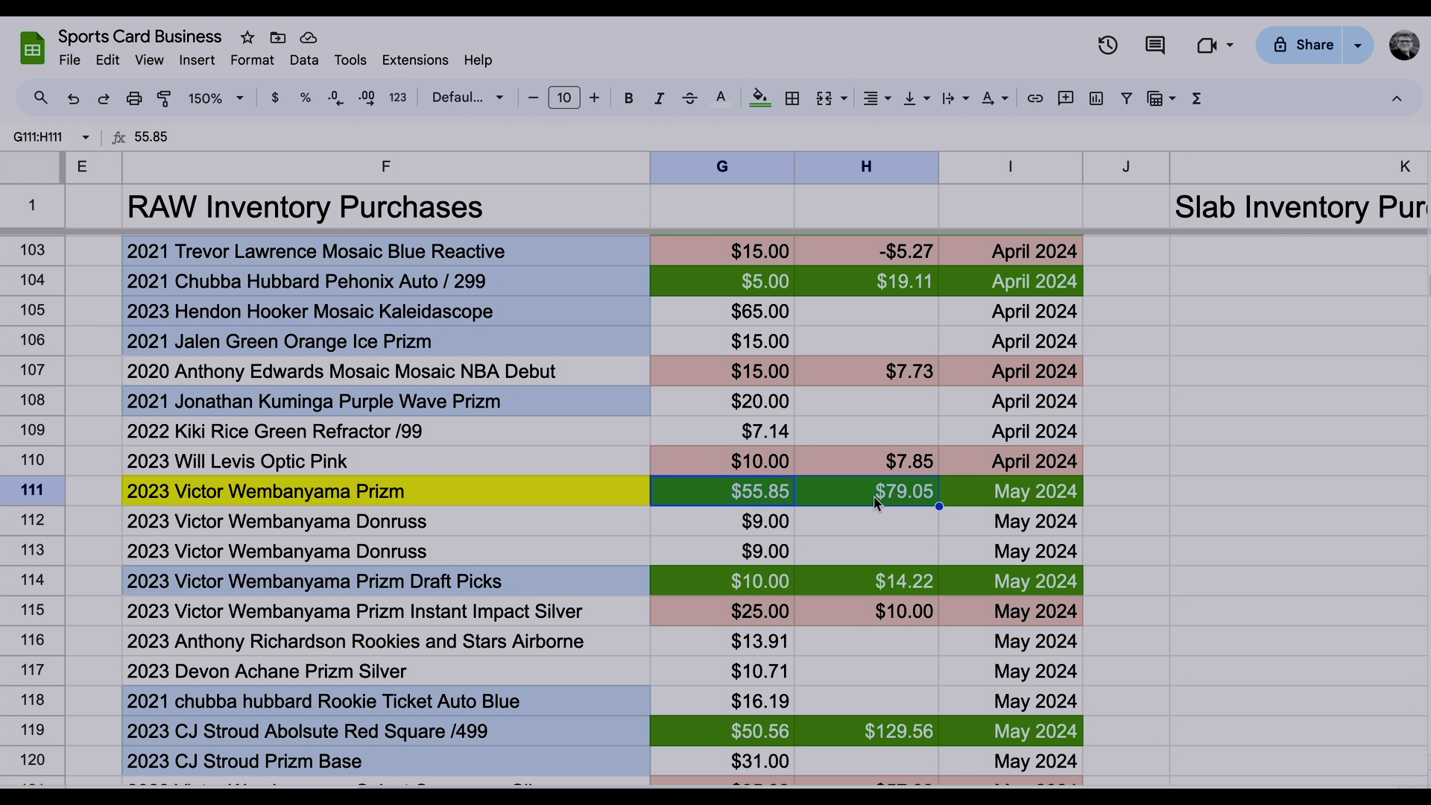
click(878, 509)
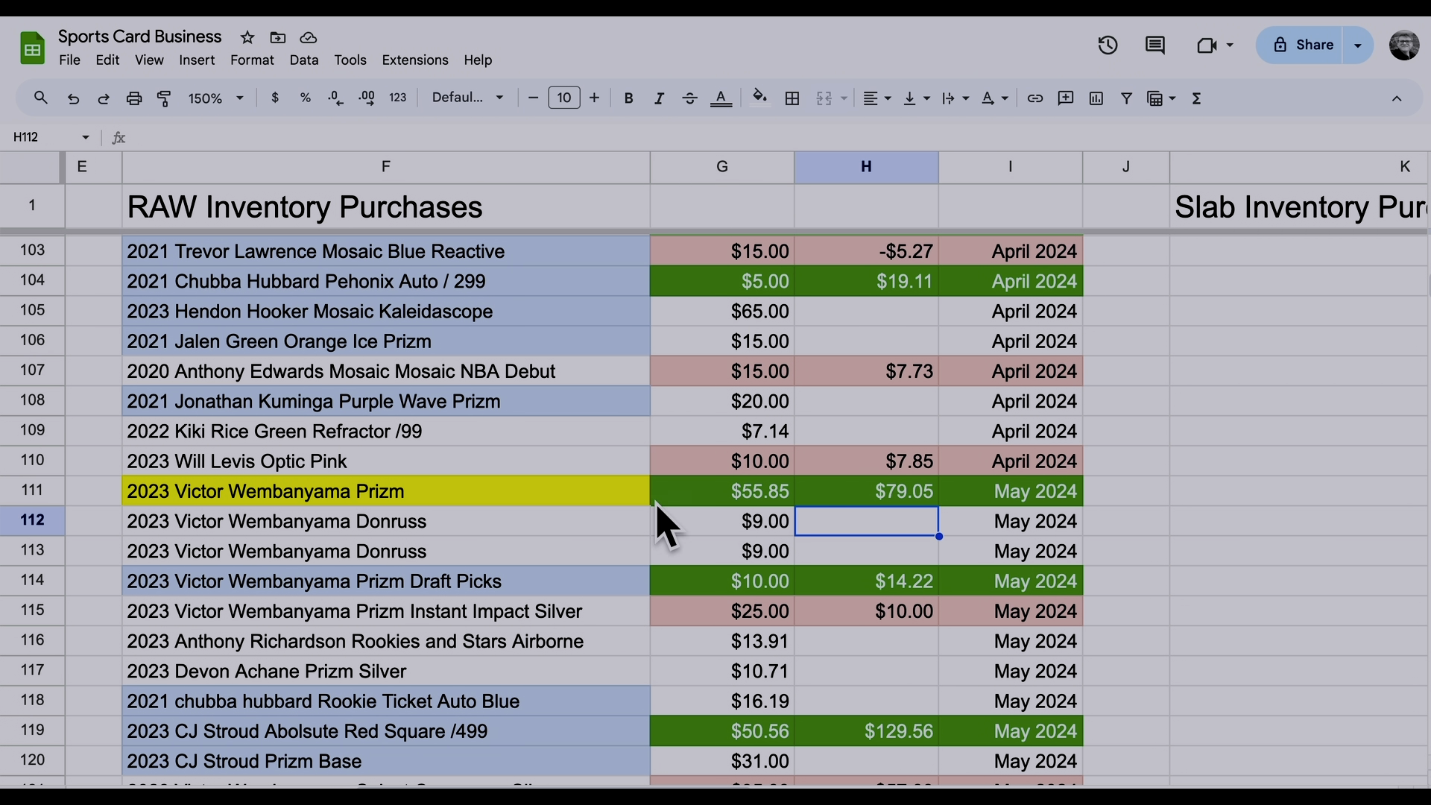
click(576, 495)
click(760, 97)
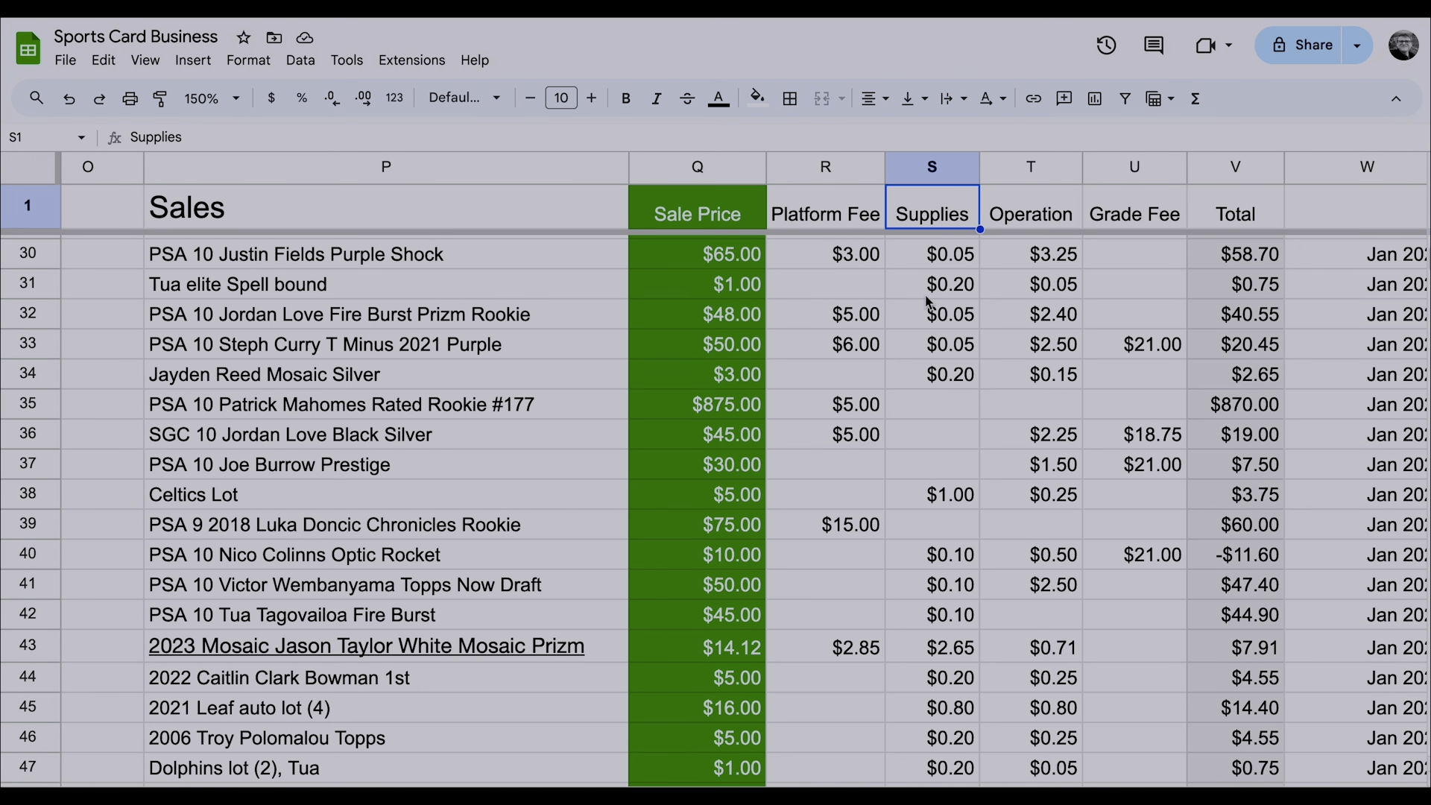
Point out the Grade Fee heading in U1 and highlight the January 2024 supplies fees in S61:S65
scroll(929, 302, down, 10)
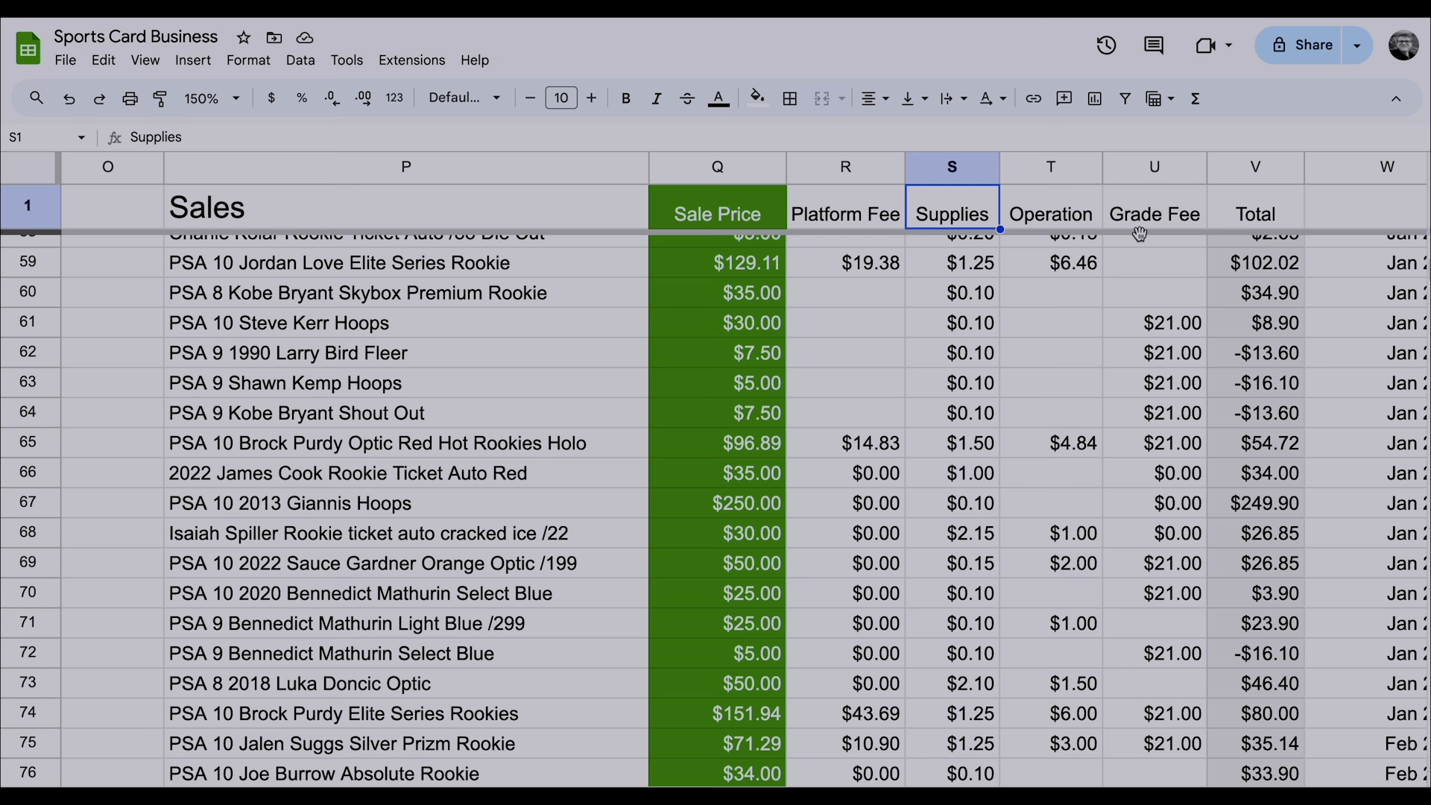
click(1158, 220)
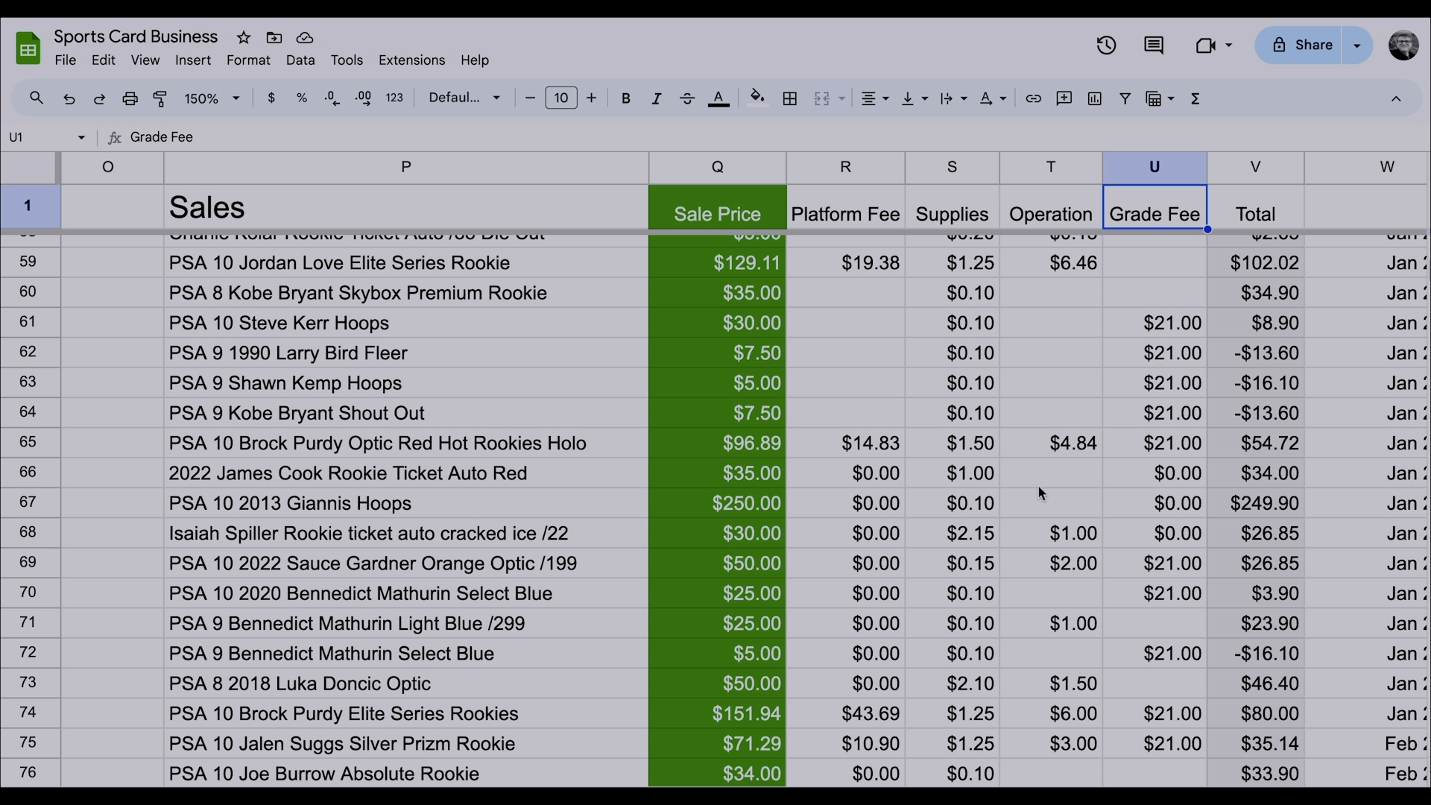
drag(973, 328, 969, 444)
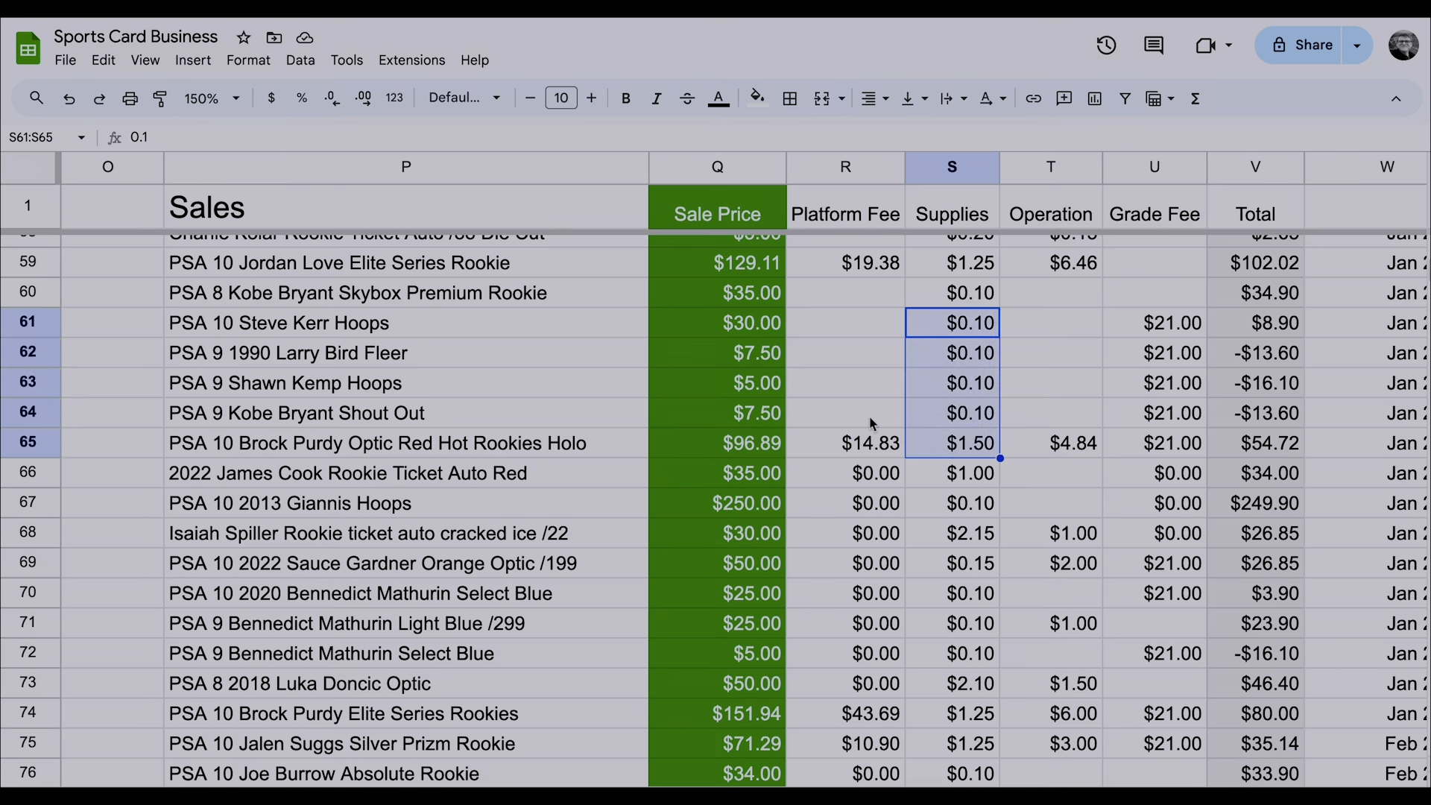
Return to Supplies under Operating Expenses and inspect the recouped total's formula in C9
scroll(820, 432, left, 15)
scroll(718, 389, up, 15)
scroll(655, 392, down, 2)
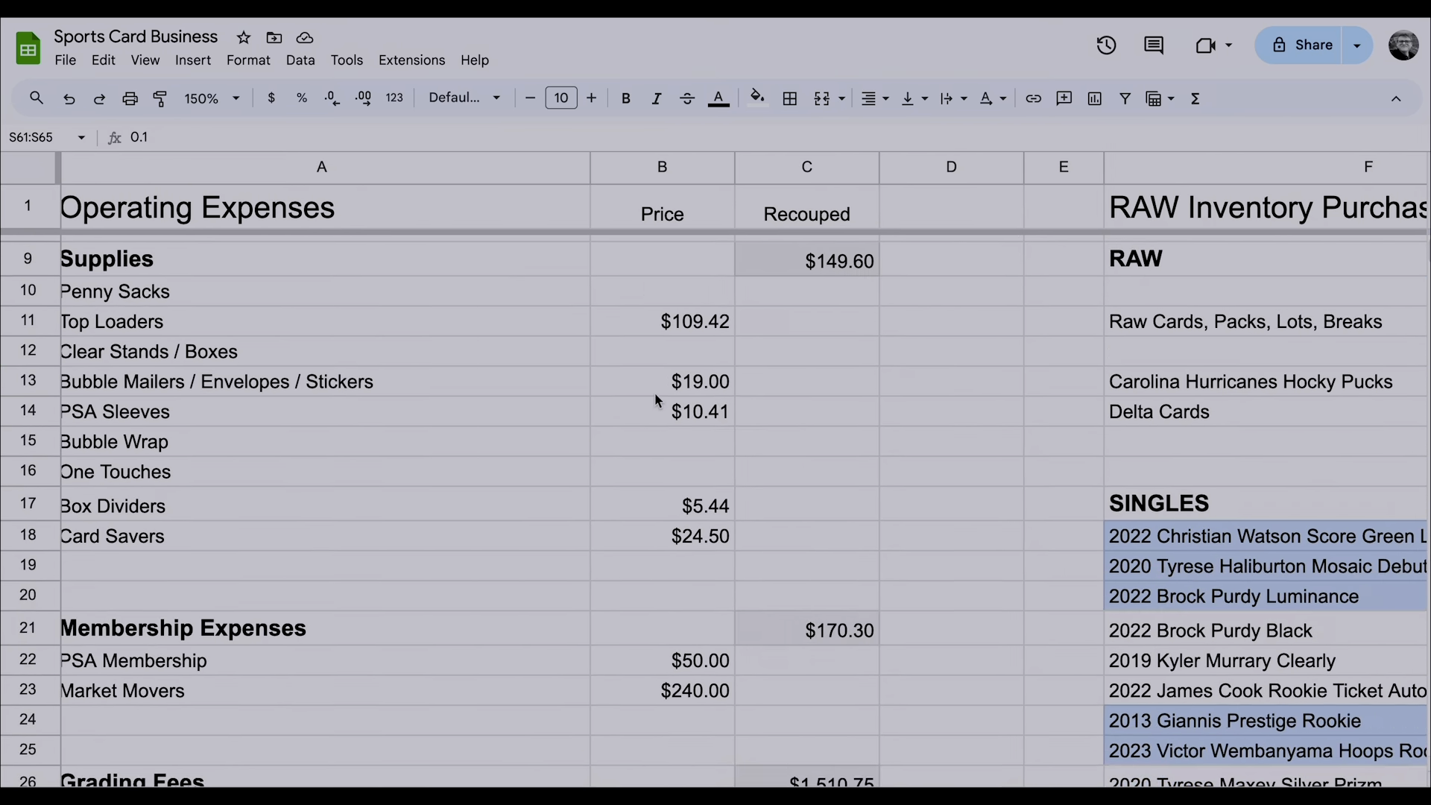
scroll(891, 361, up, 1)
click(857, 359)
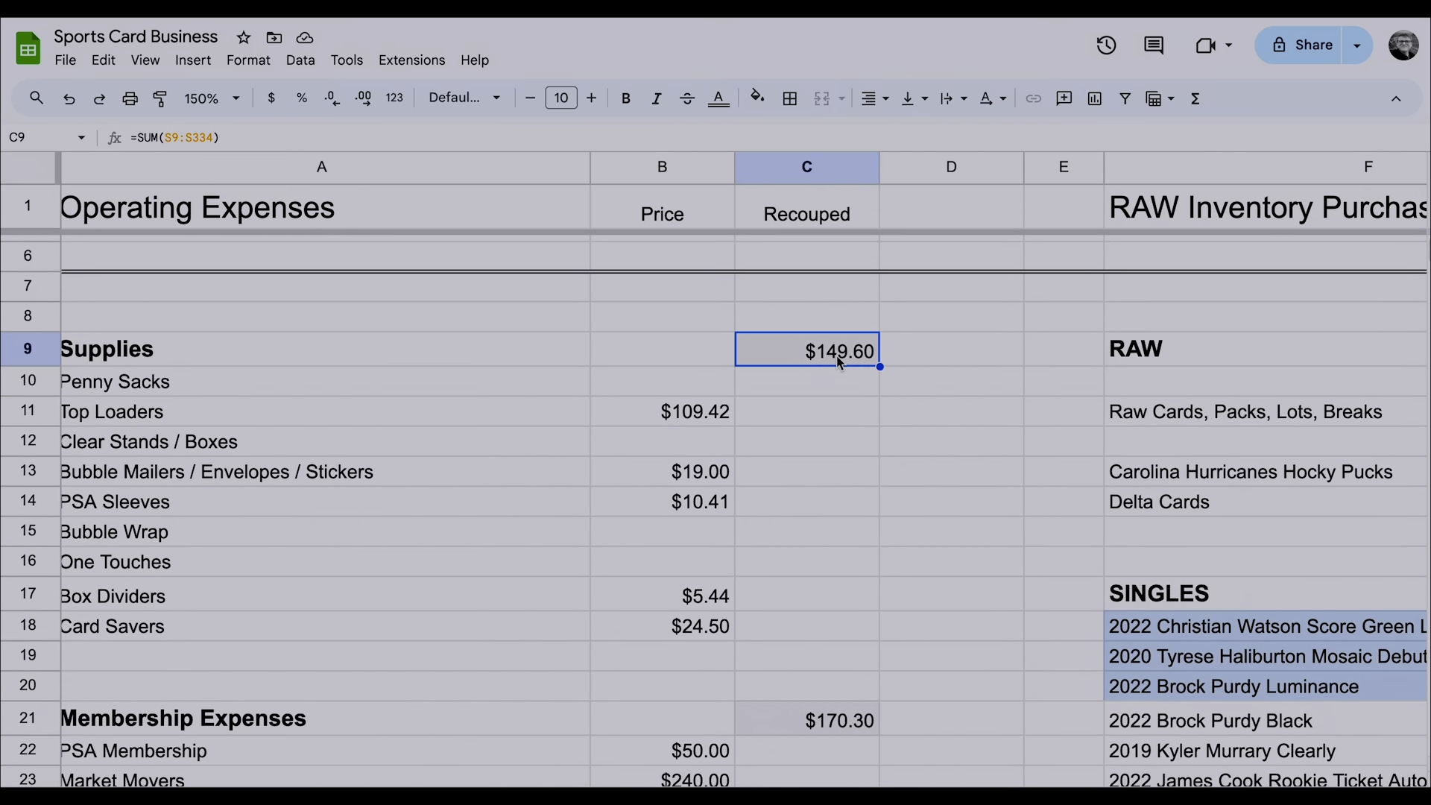
Open the Supplies recouped formula in C9 and trace its summed range down the Supplies column of Sales, leaving it unedited
click(240, 141)
scroll(917, 372, right, 15)
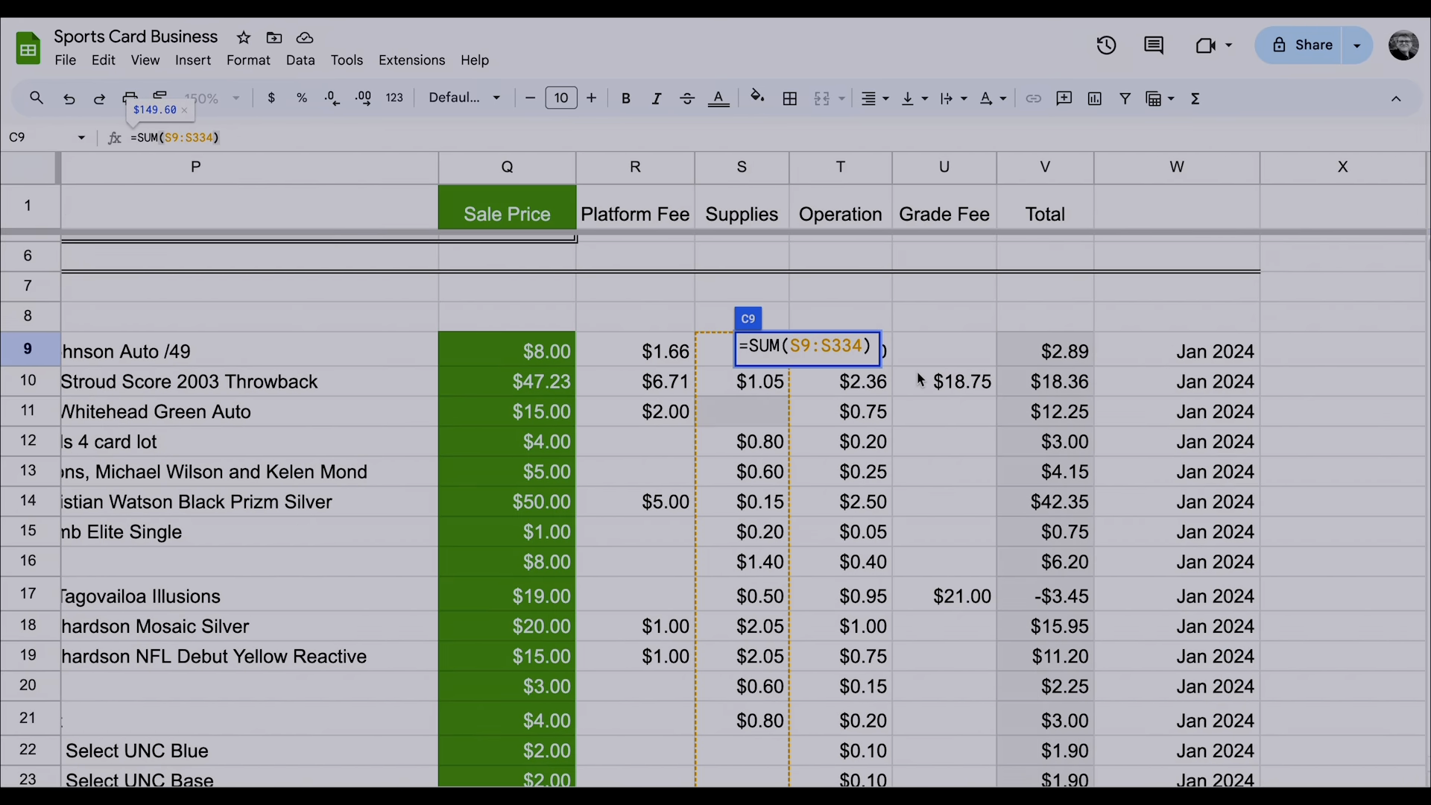
scroll(844, 400, down, 20)
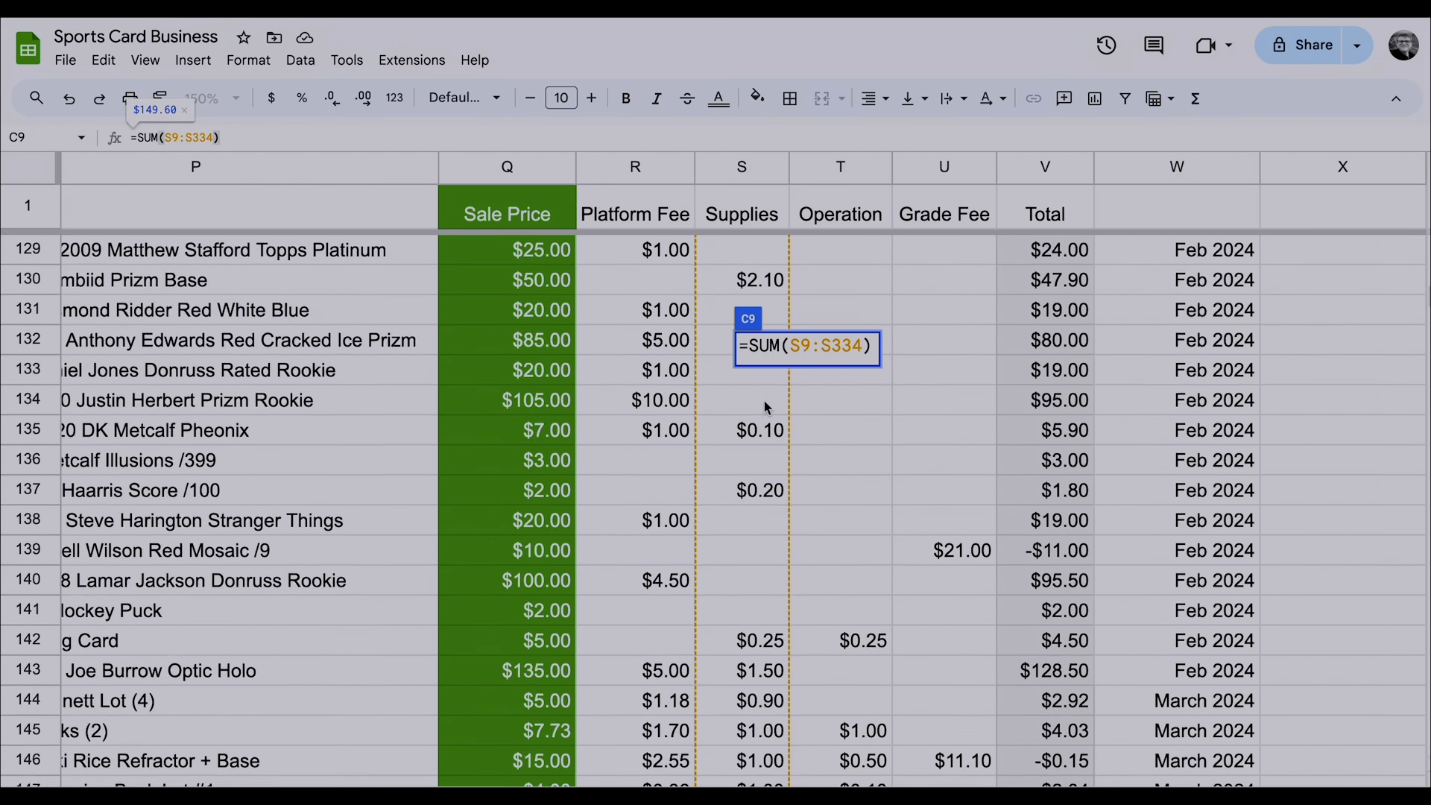
scroll(767, 408, up, 2)
scroll(766, 407, up, 20)
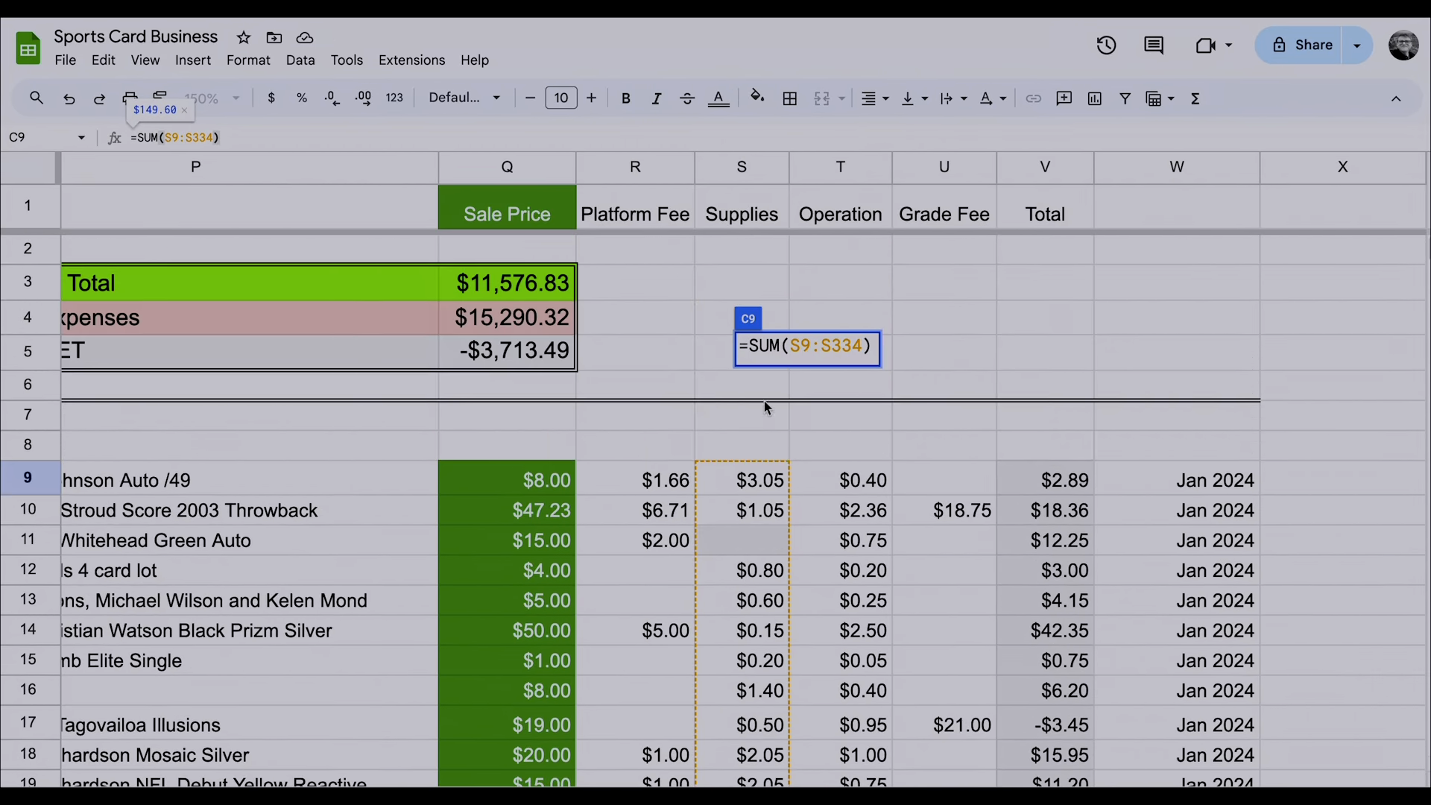
key(Return)
Open the Membership Expenses recouped formula in C21 and trace its summed range through the Operation column of Sales
click(853, 431)
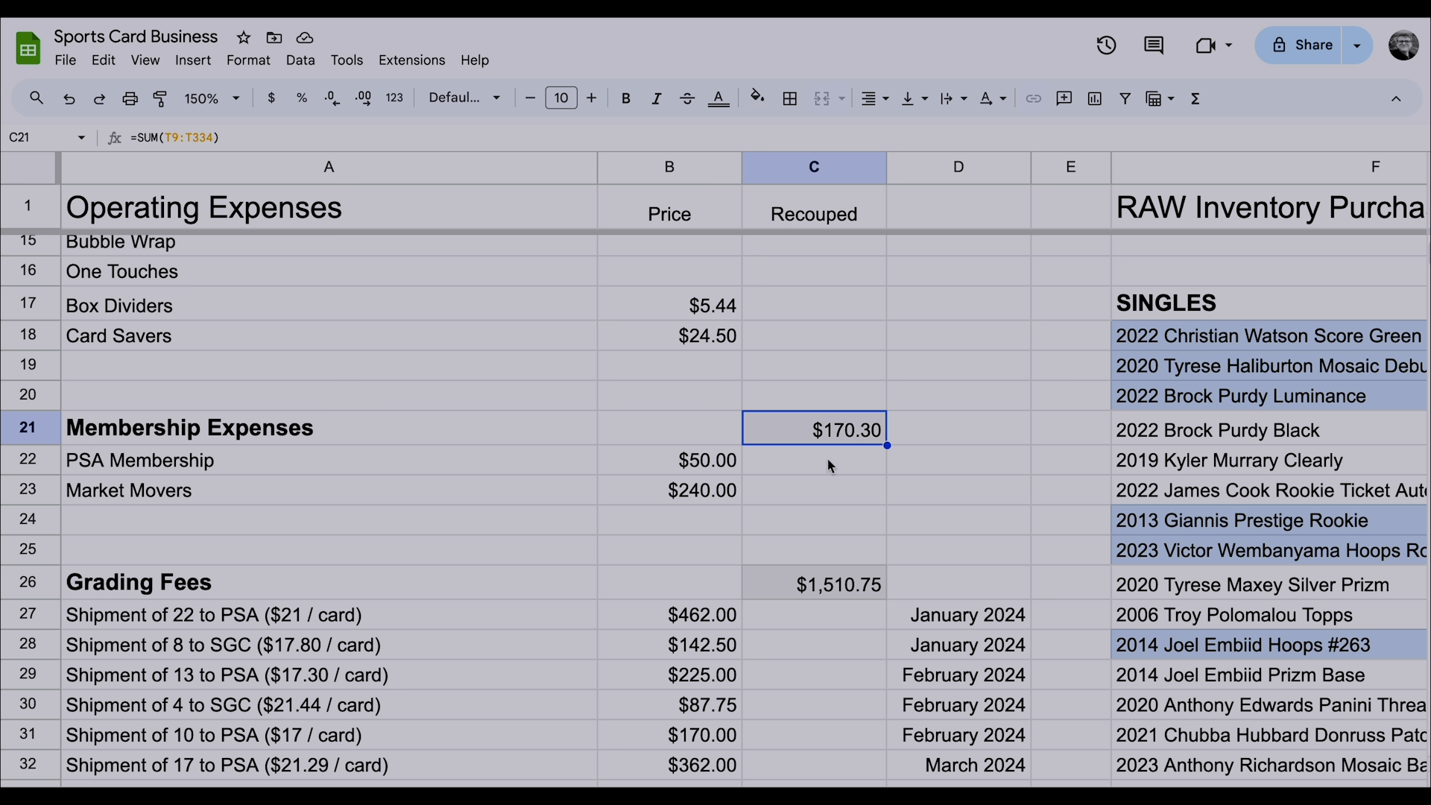
double_click(866, 435)
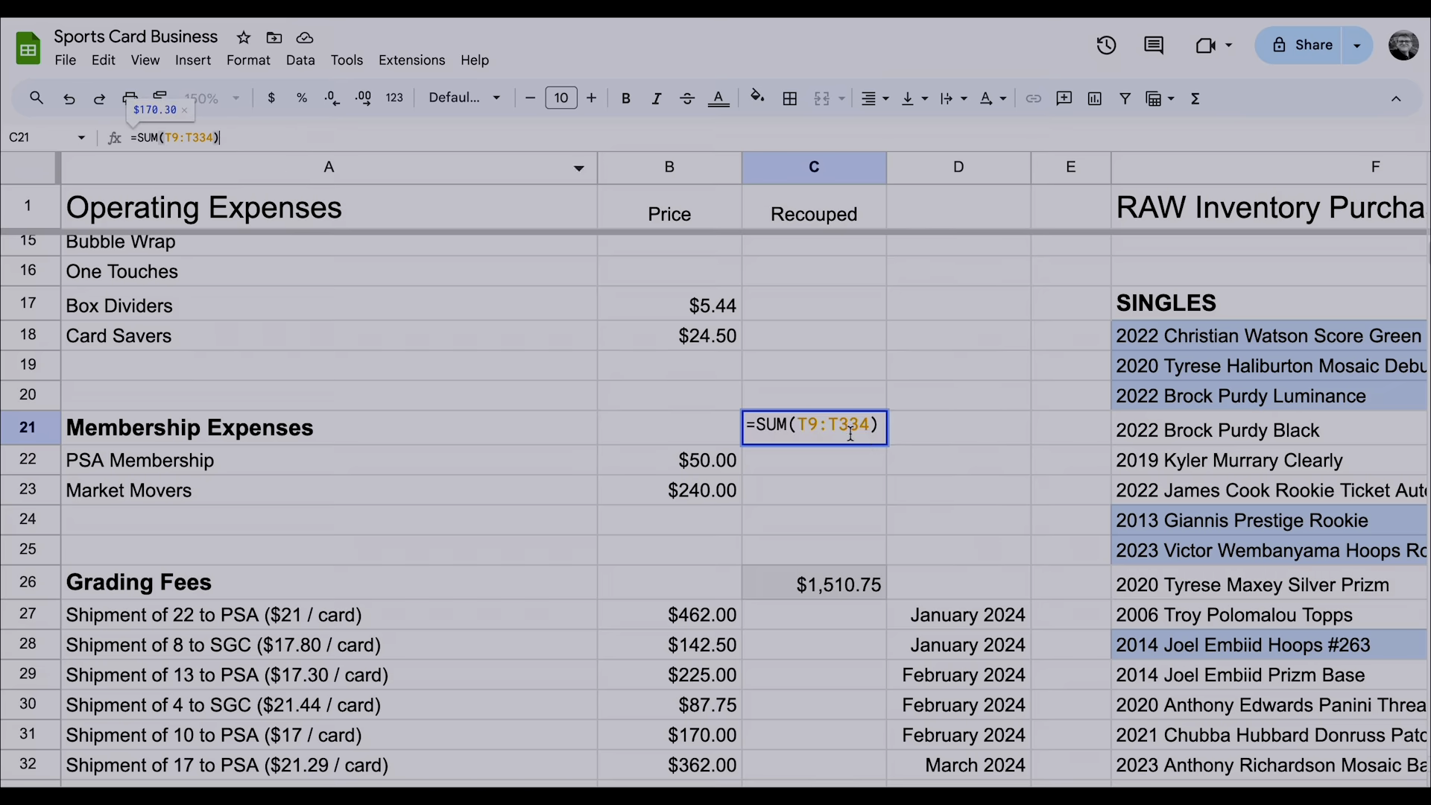
scroll(943, 439, right, 10)
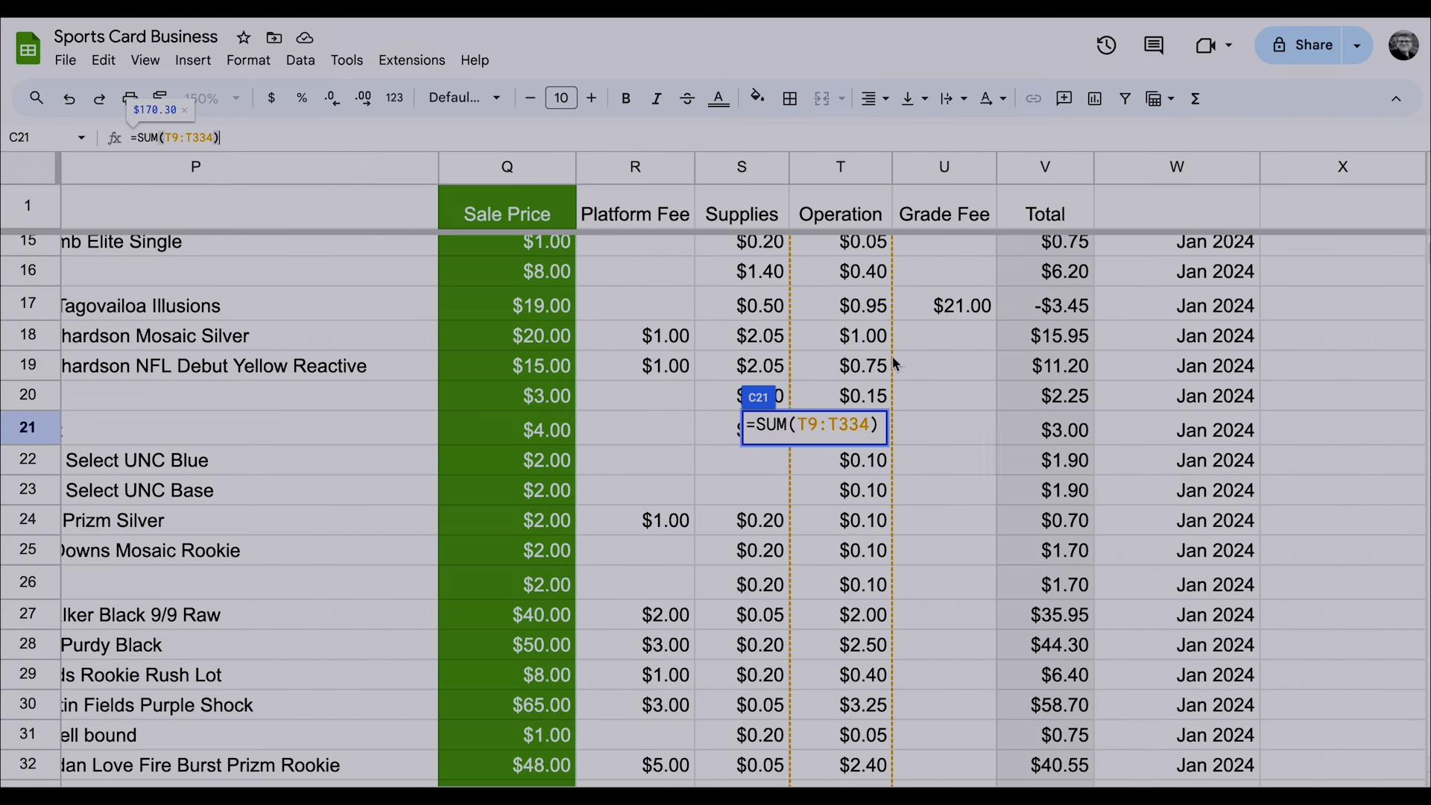
scroll(890, 365, down, 20)
scroll(887, 373, up, 20)
scroll(755, 385, left, 5)
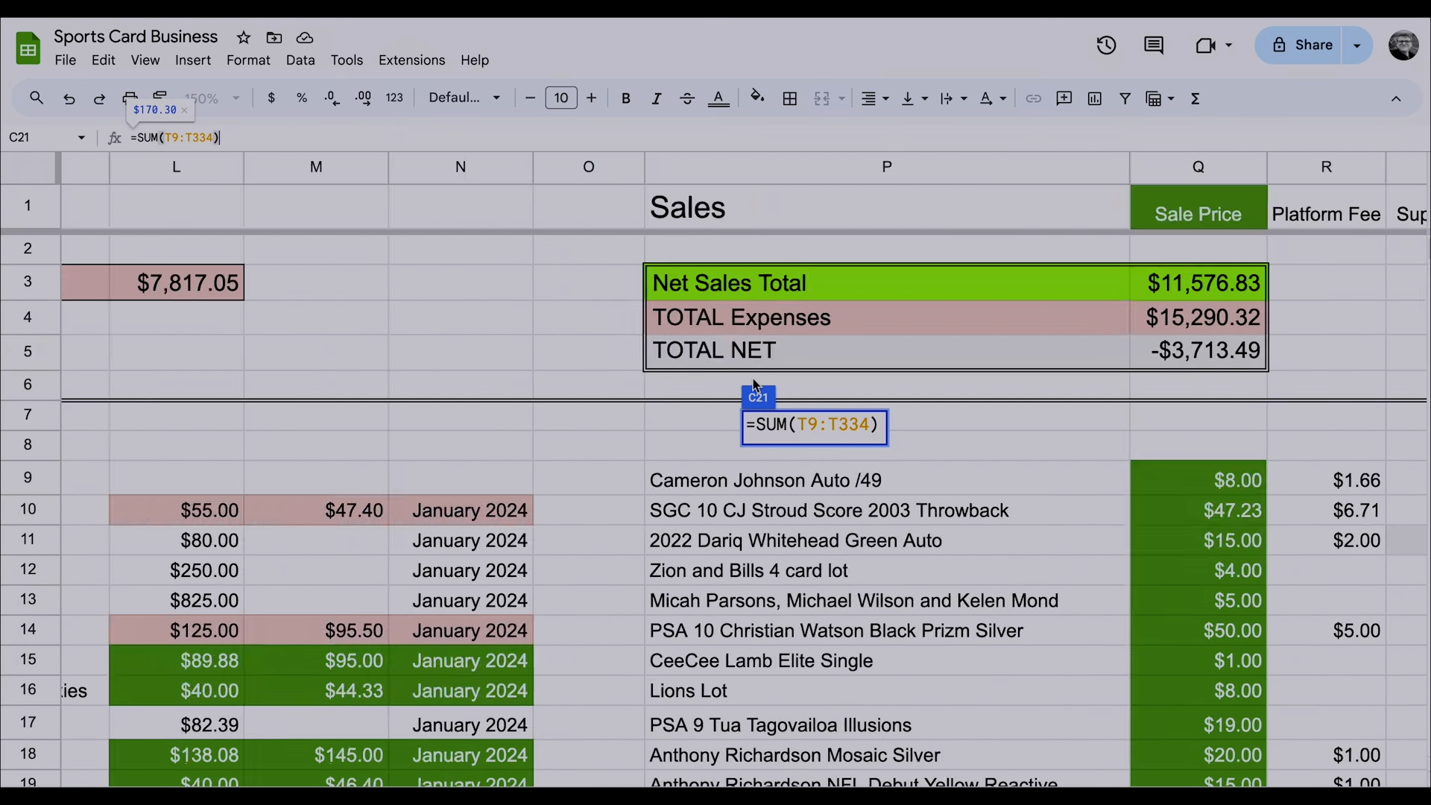
scroll(651, 431, left, 10)
scroll(651, 442, down, 8)
click(834, 326)
Open the Grading Fees recouped formula in C26 and trace its summed range through the Grade Fee column of Sales
scroll(834, 327, up, 3)
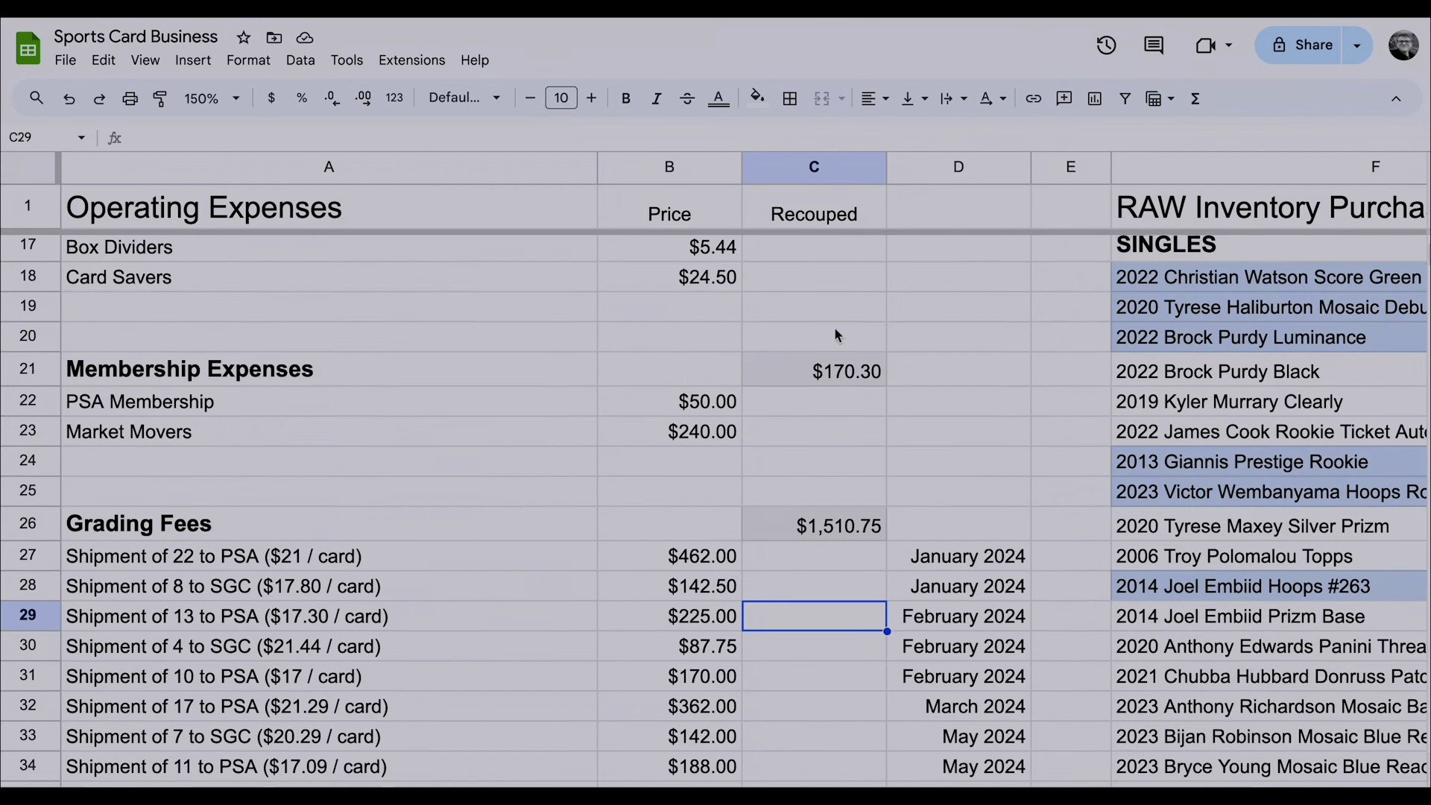
click(829, 530)
key(Return)
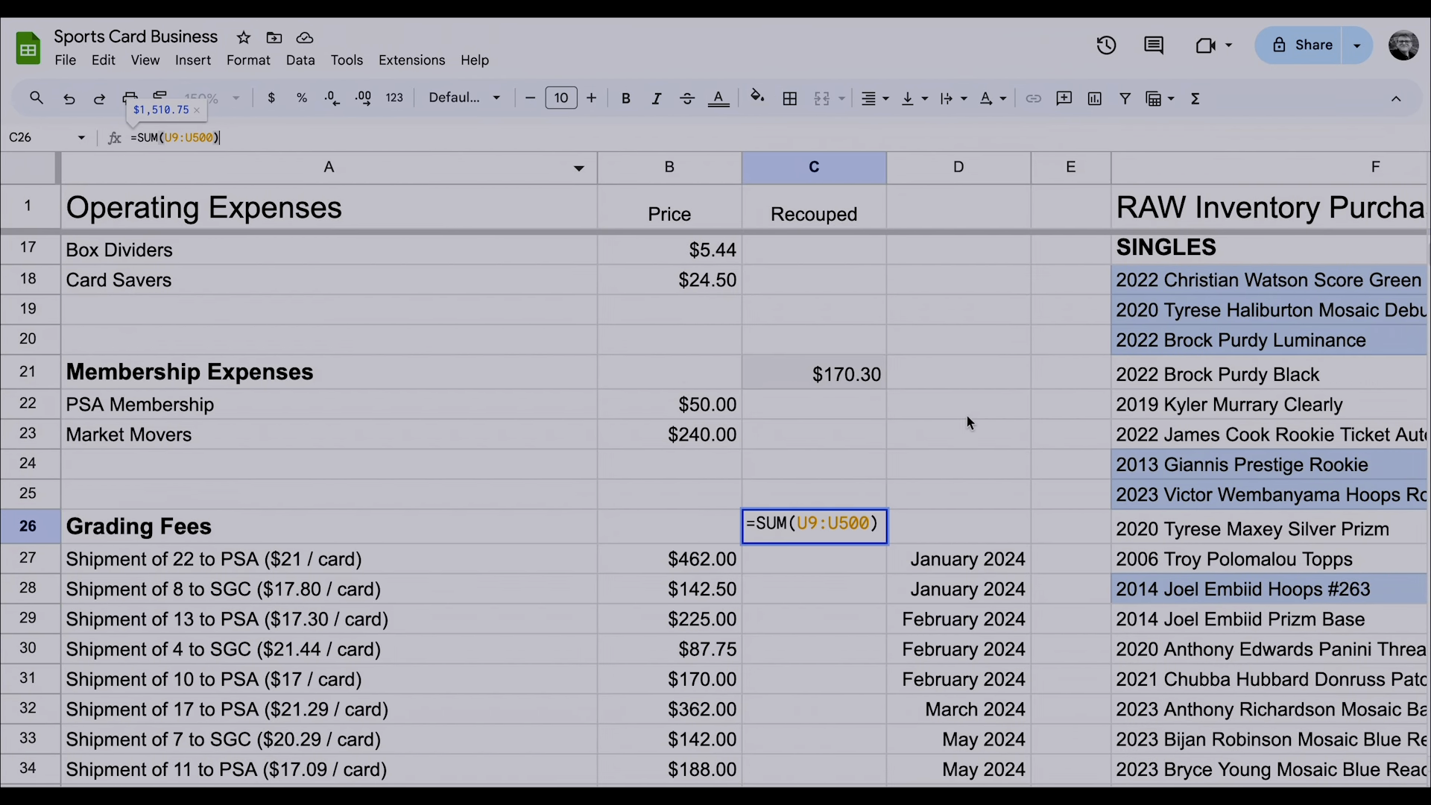
scroll(1006, 419, right, 15)
scroll(1035, 419, down, 20)
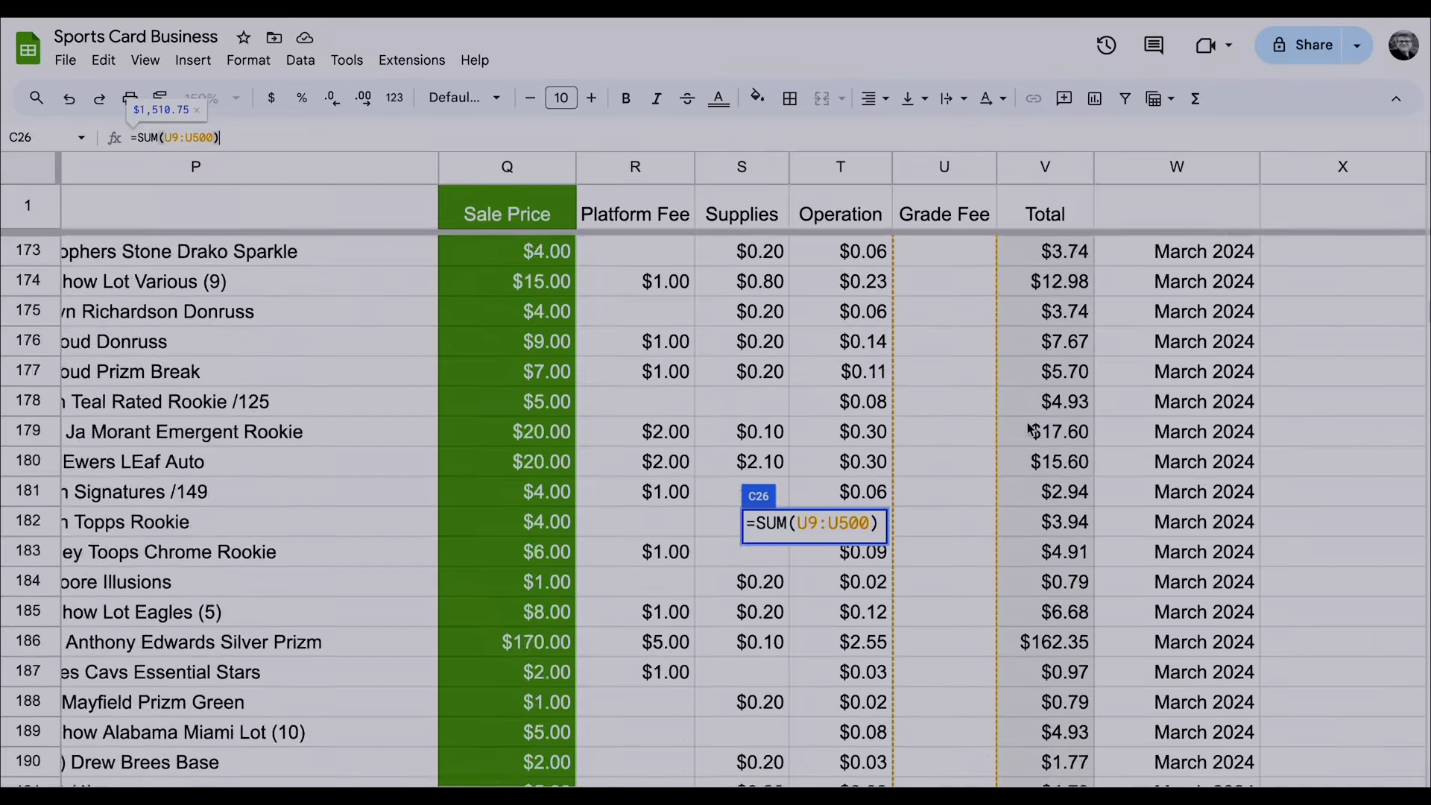
scroll(1028, 418, down, 6)
scroll(1023, 373, up, 20)
scroll(1028, 570, left, 15)
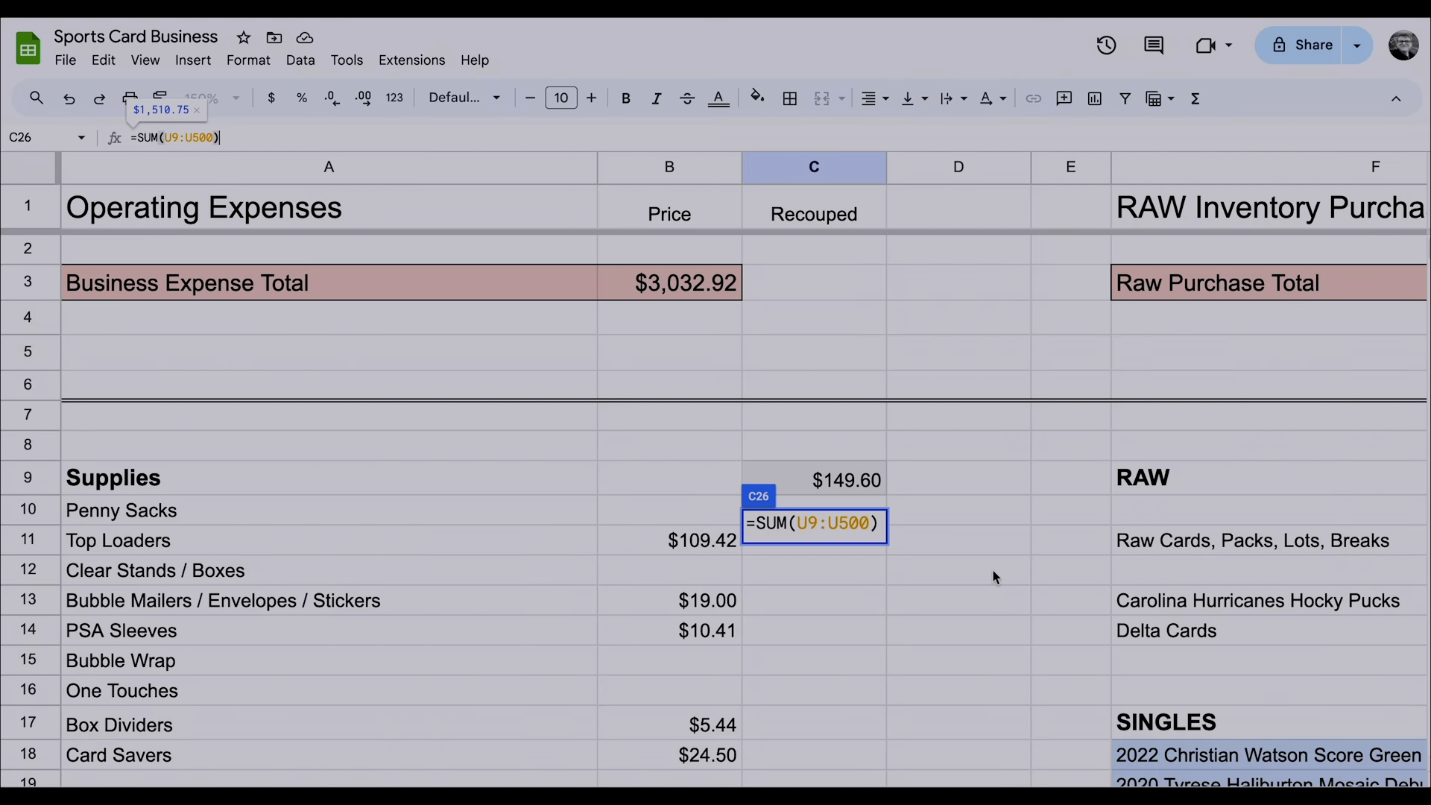
click(915, 629)
Compare the recouped totals with the listed prices for Supplies, Membership Expenses and Grading Fees under Operating Expenses
scroll(842, 538, down, 2)
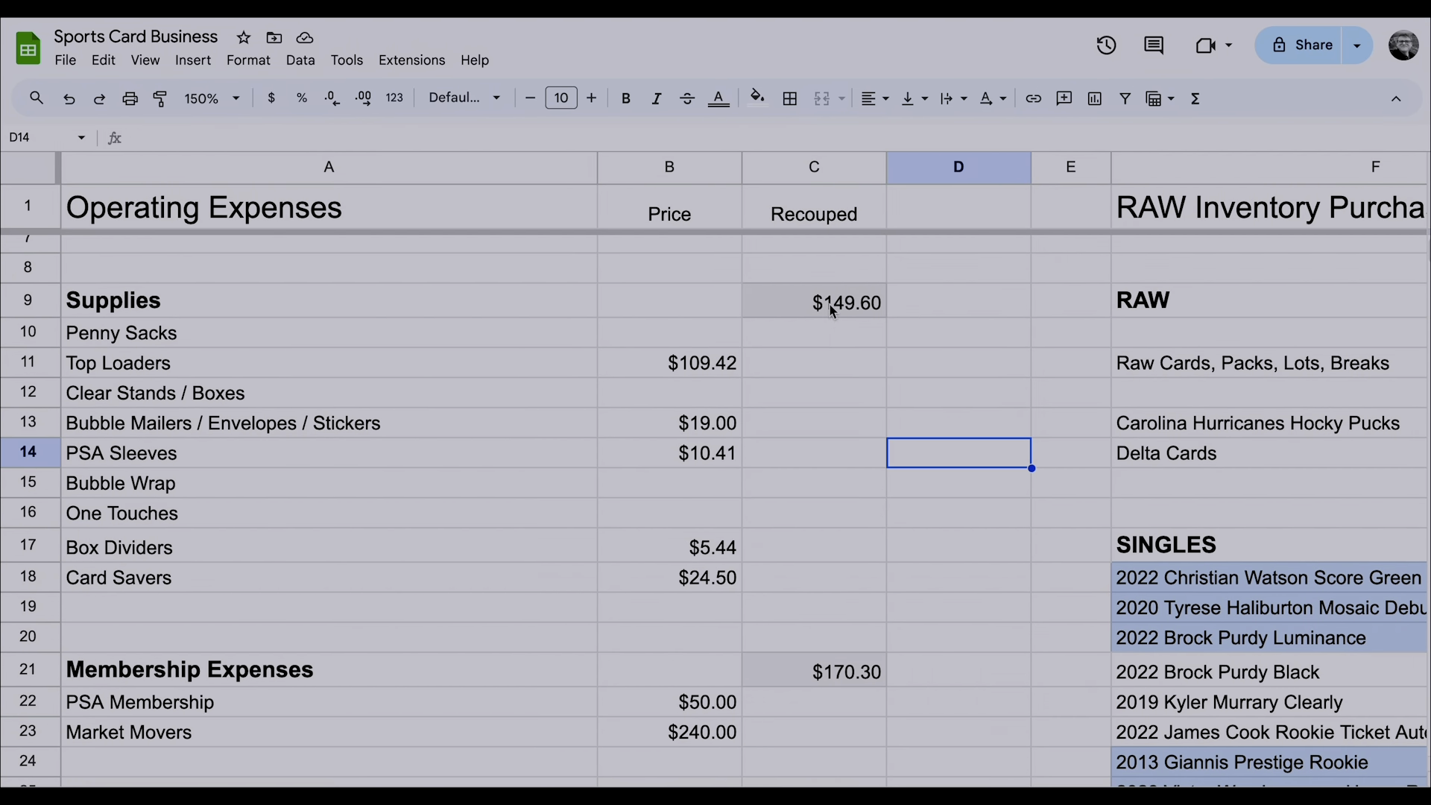
scroll(842, 298, right, 1)
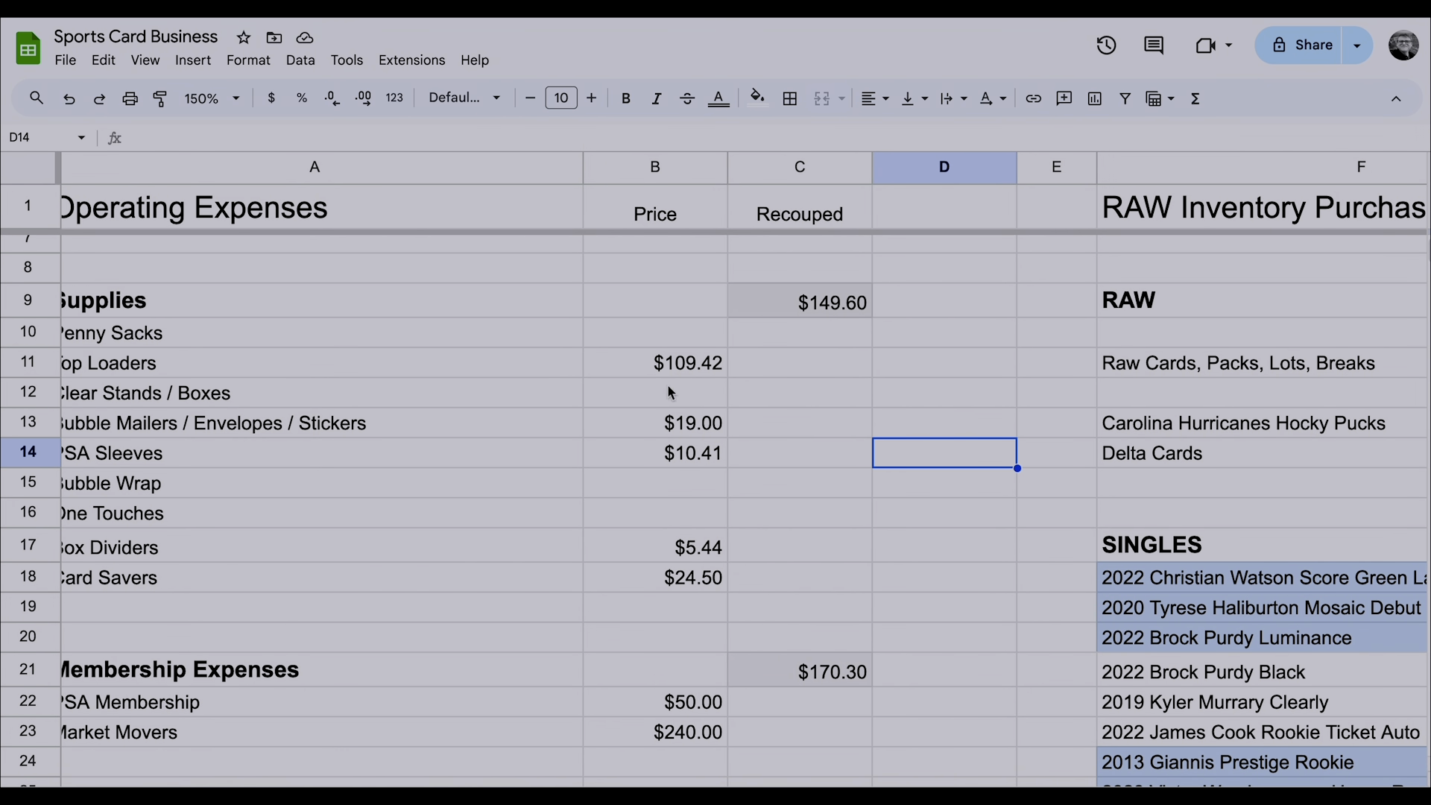
scroll(648, 406, down, 6)
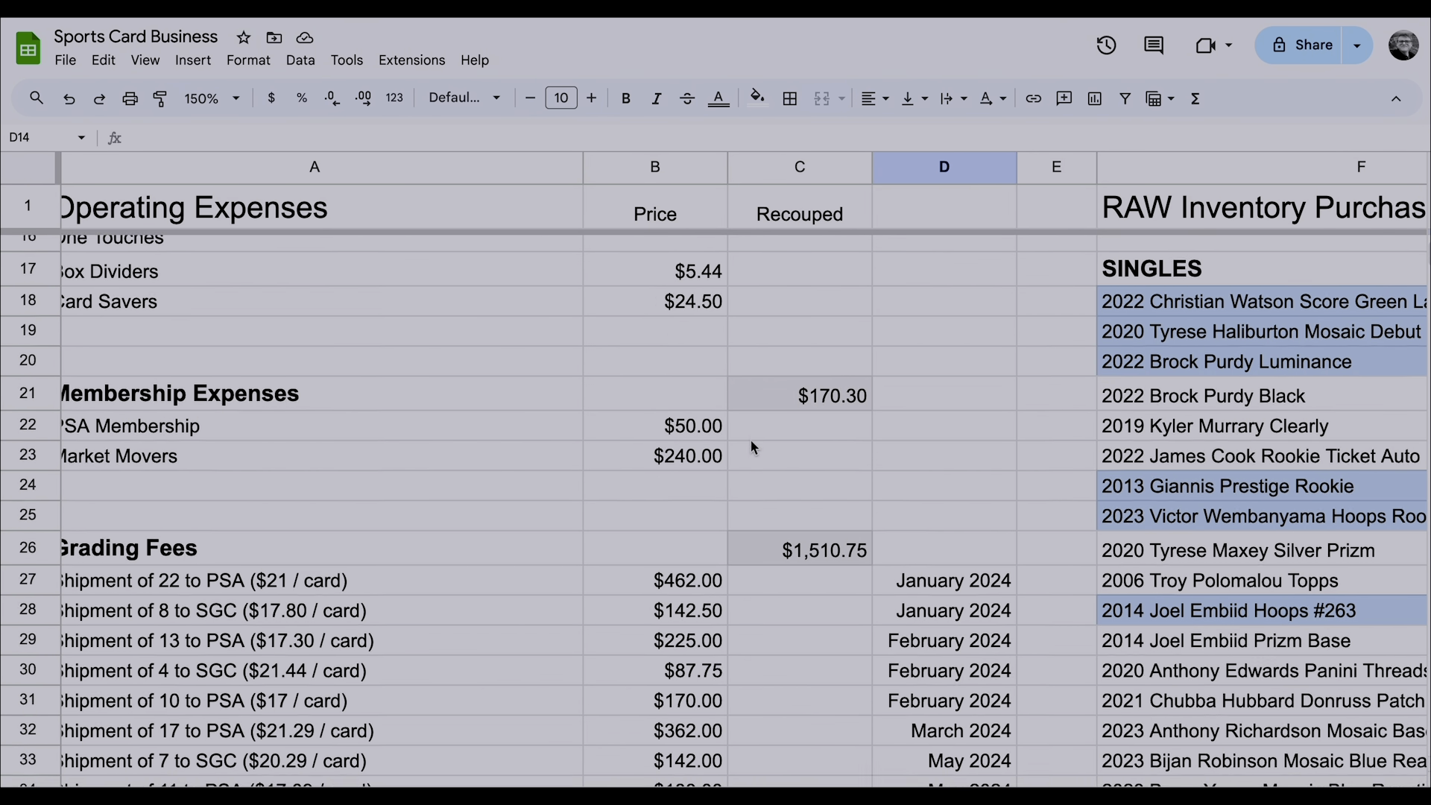
scroll(797, 431, left, 1)
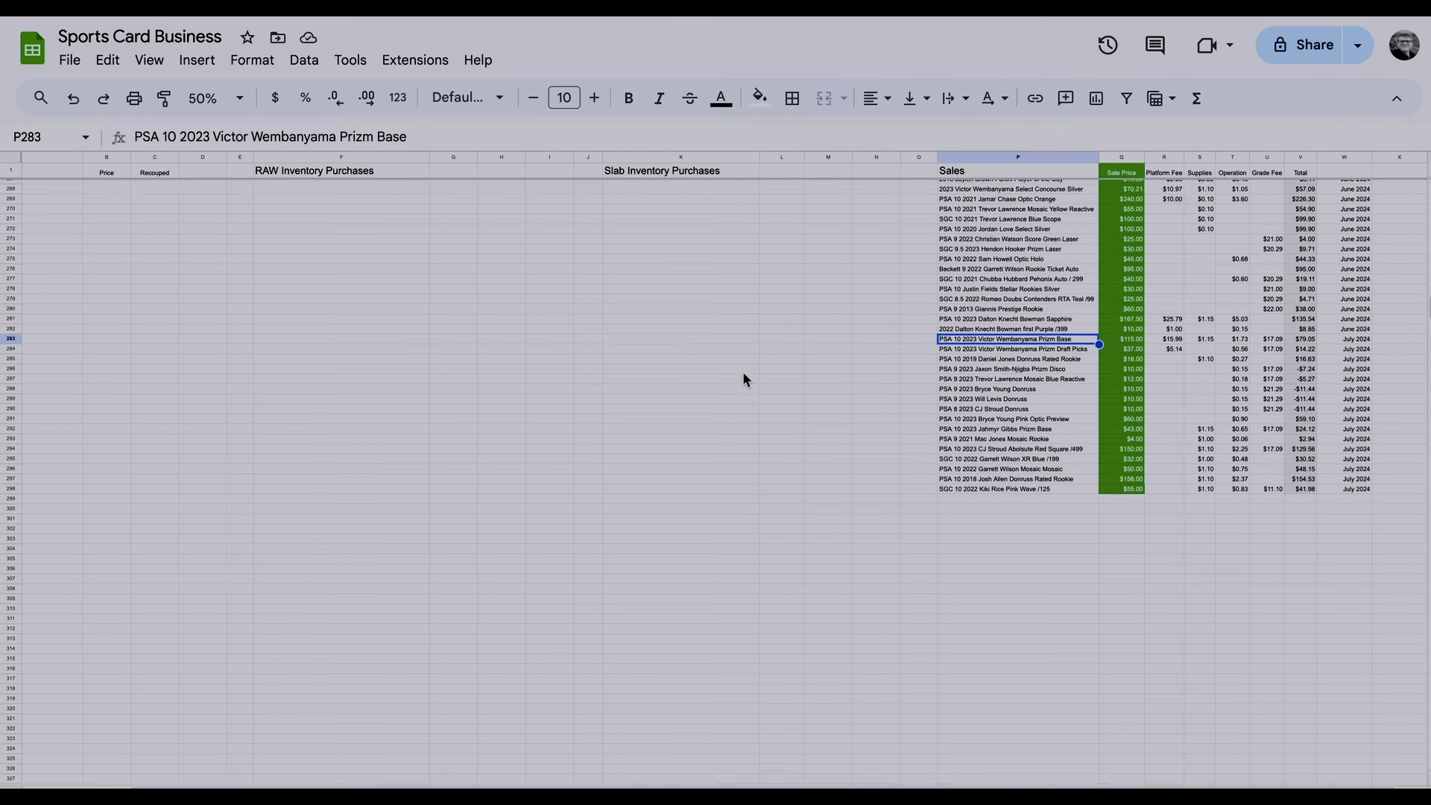
Return from the last sales rows to the start of the sheet and review the Operating Expenses, inventory purchases and Sales sections together
scroll(743, 377, up, 5)
click(772, 448)
scroll(772, 447, up, 20)
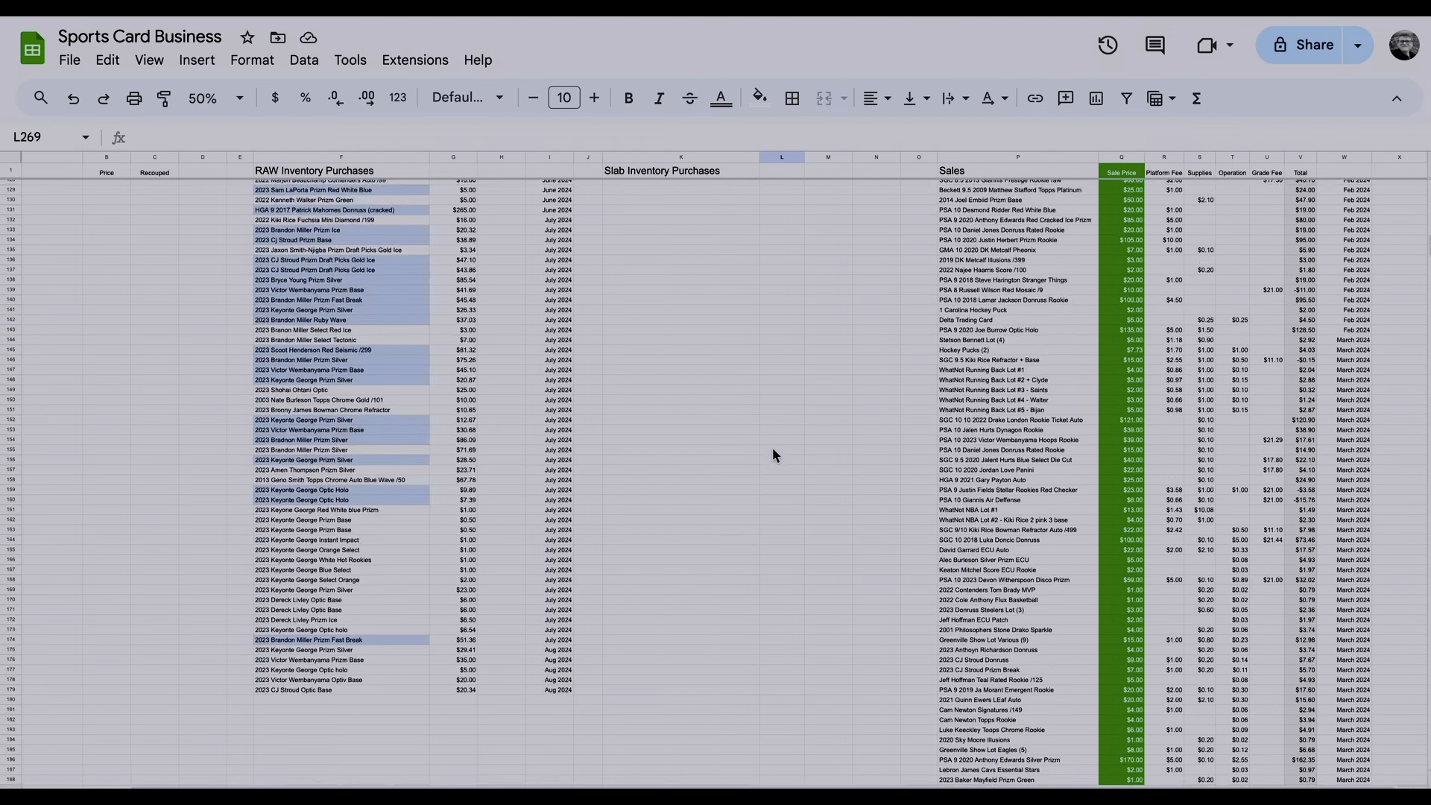
scroll(772, 447, up, 20)
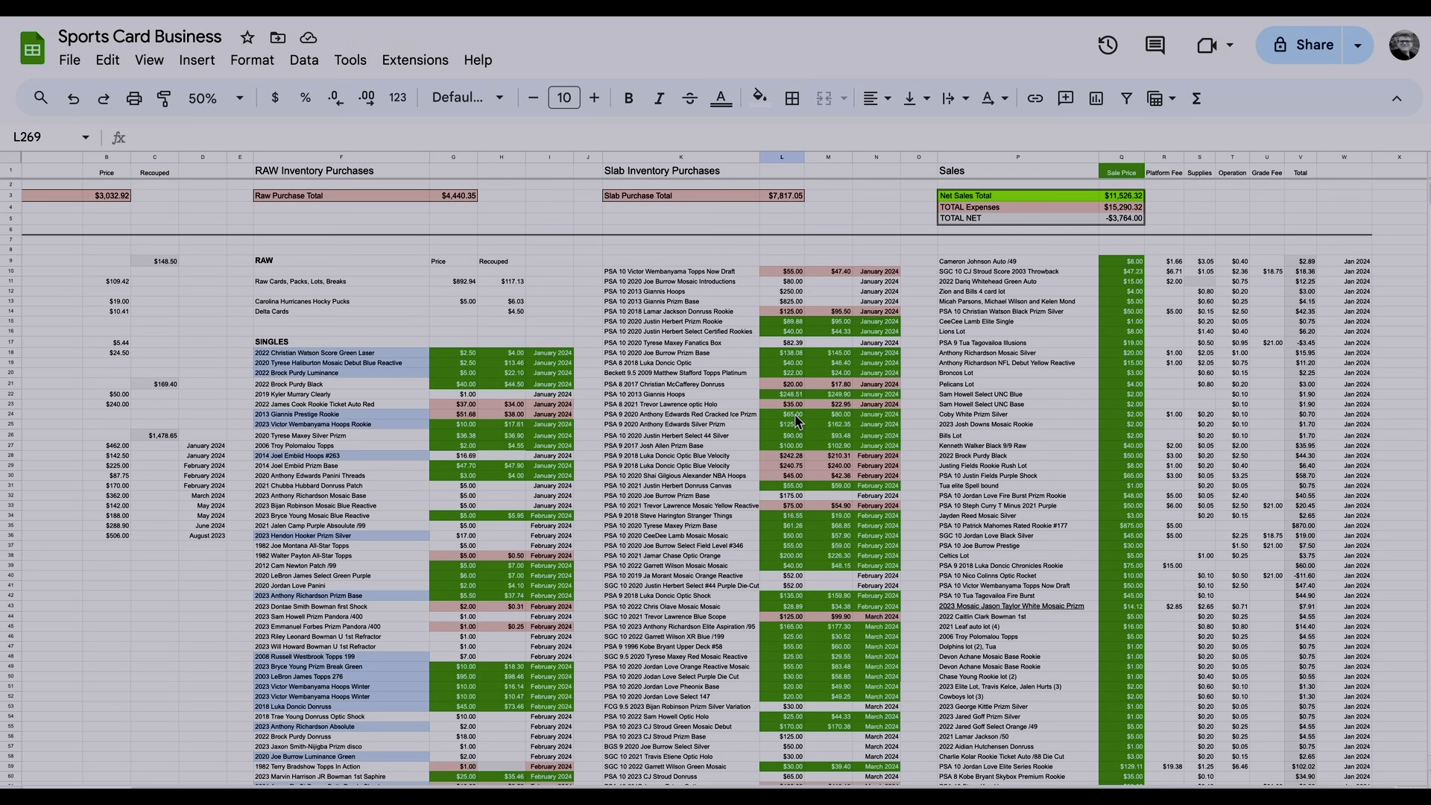
scroll(797, 421, left, 3)
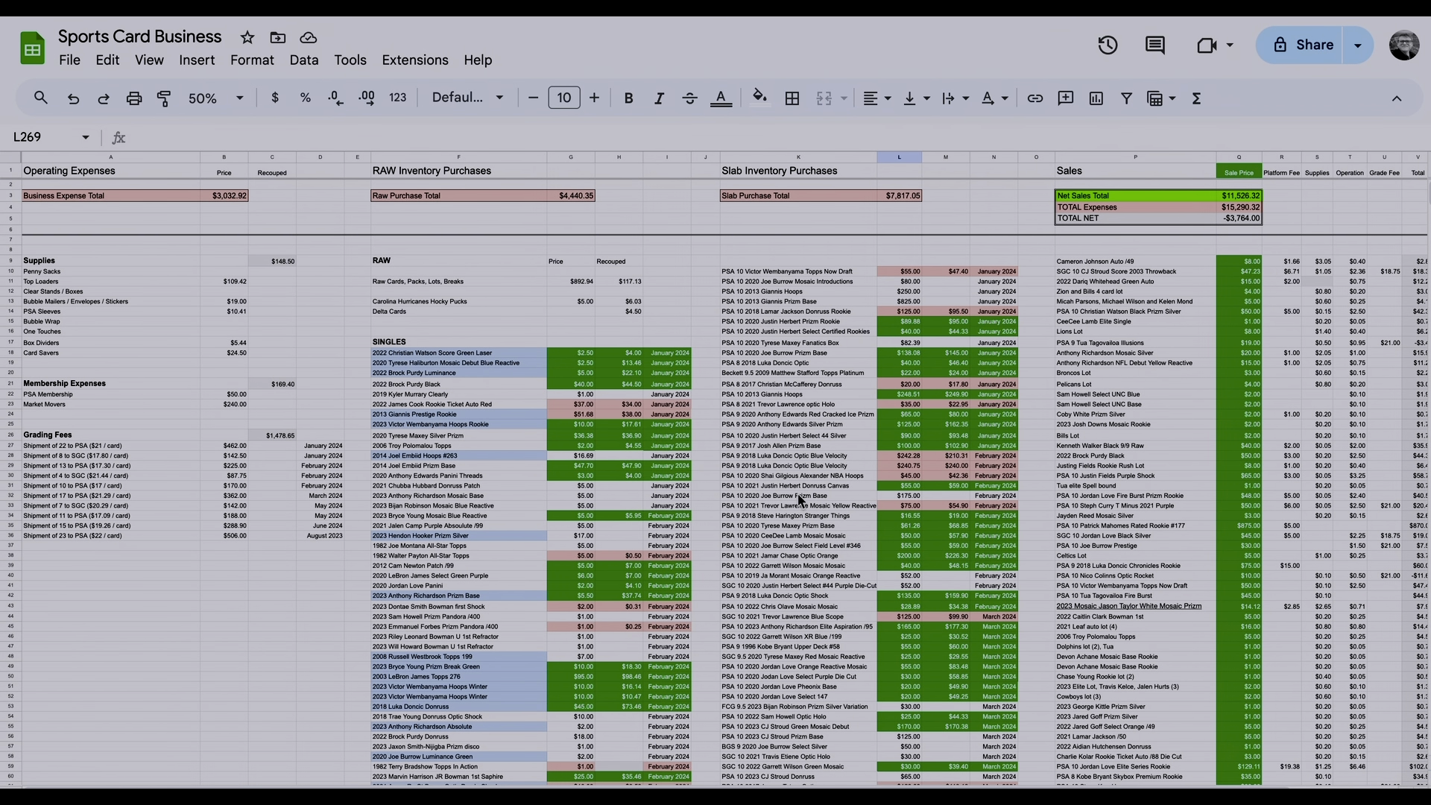
scroll(797, 493, right, 3)
scroll(797, 494, left, 3)
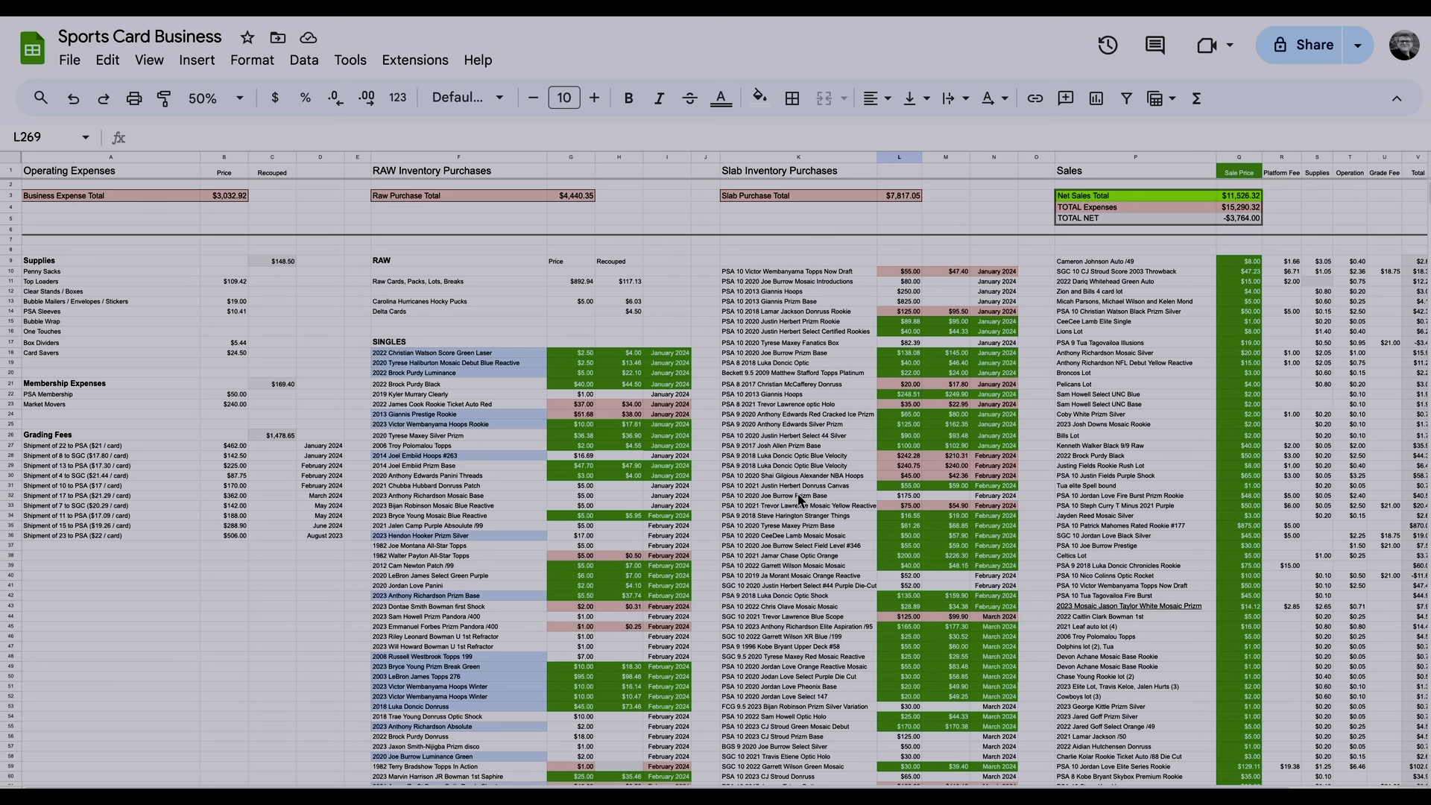